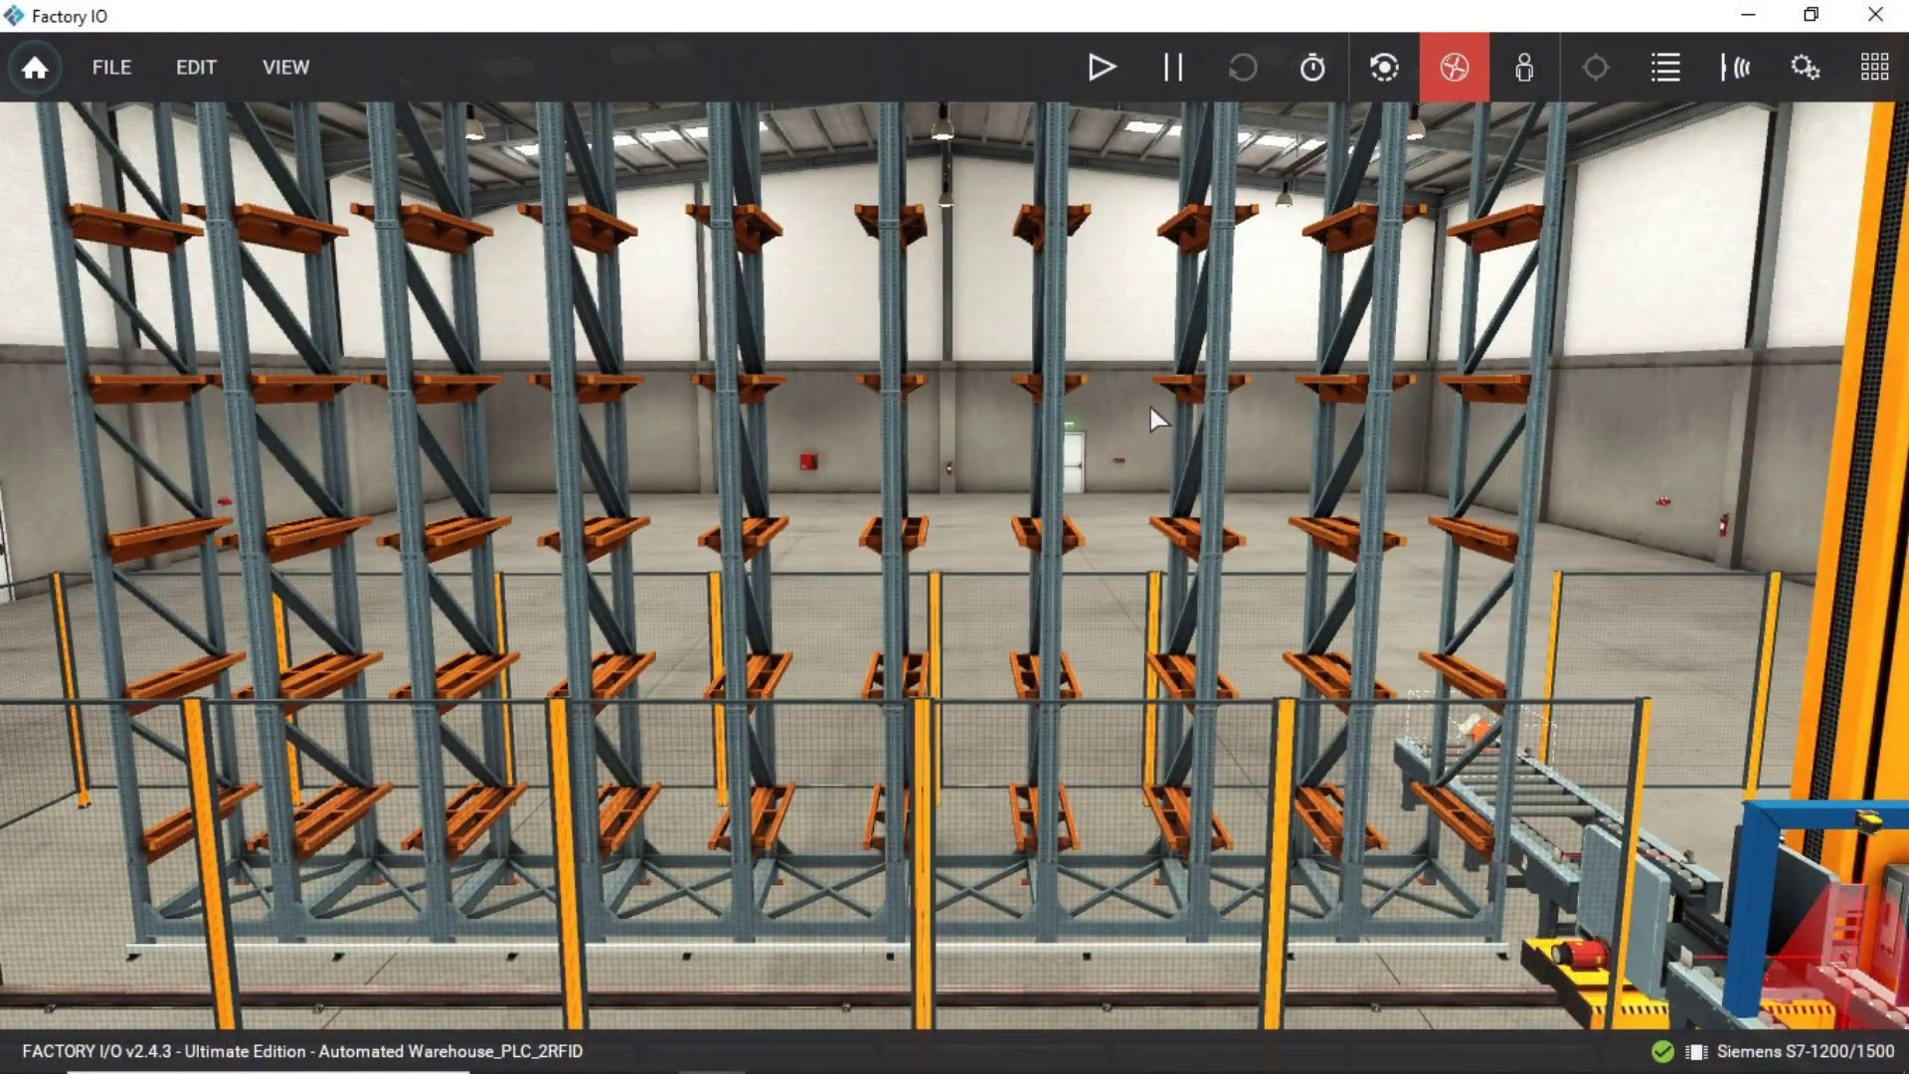
Dock all tags in the automated warehouse scene with the entry conveyor and vision sensor in view.
{"action": "right_click_drag", "start_coordinate": [1149, 402], "coordinate": [953, 551]}
{"action": "key", "text": "s"}
{"action": "key", "text": "w"}
{"action": "key", "text": "w"}
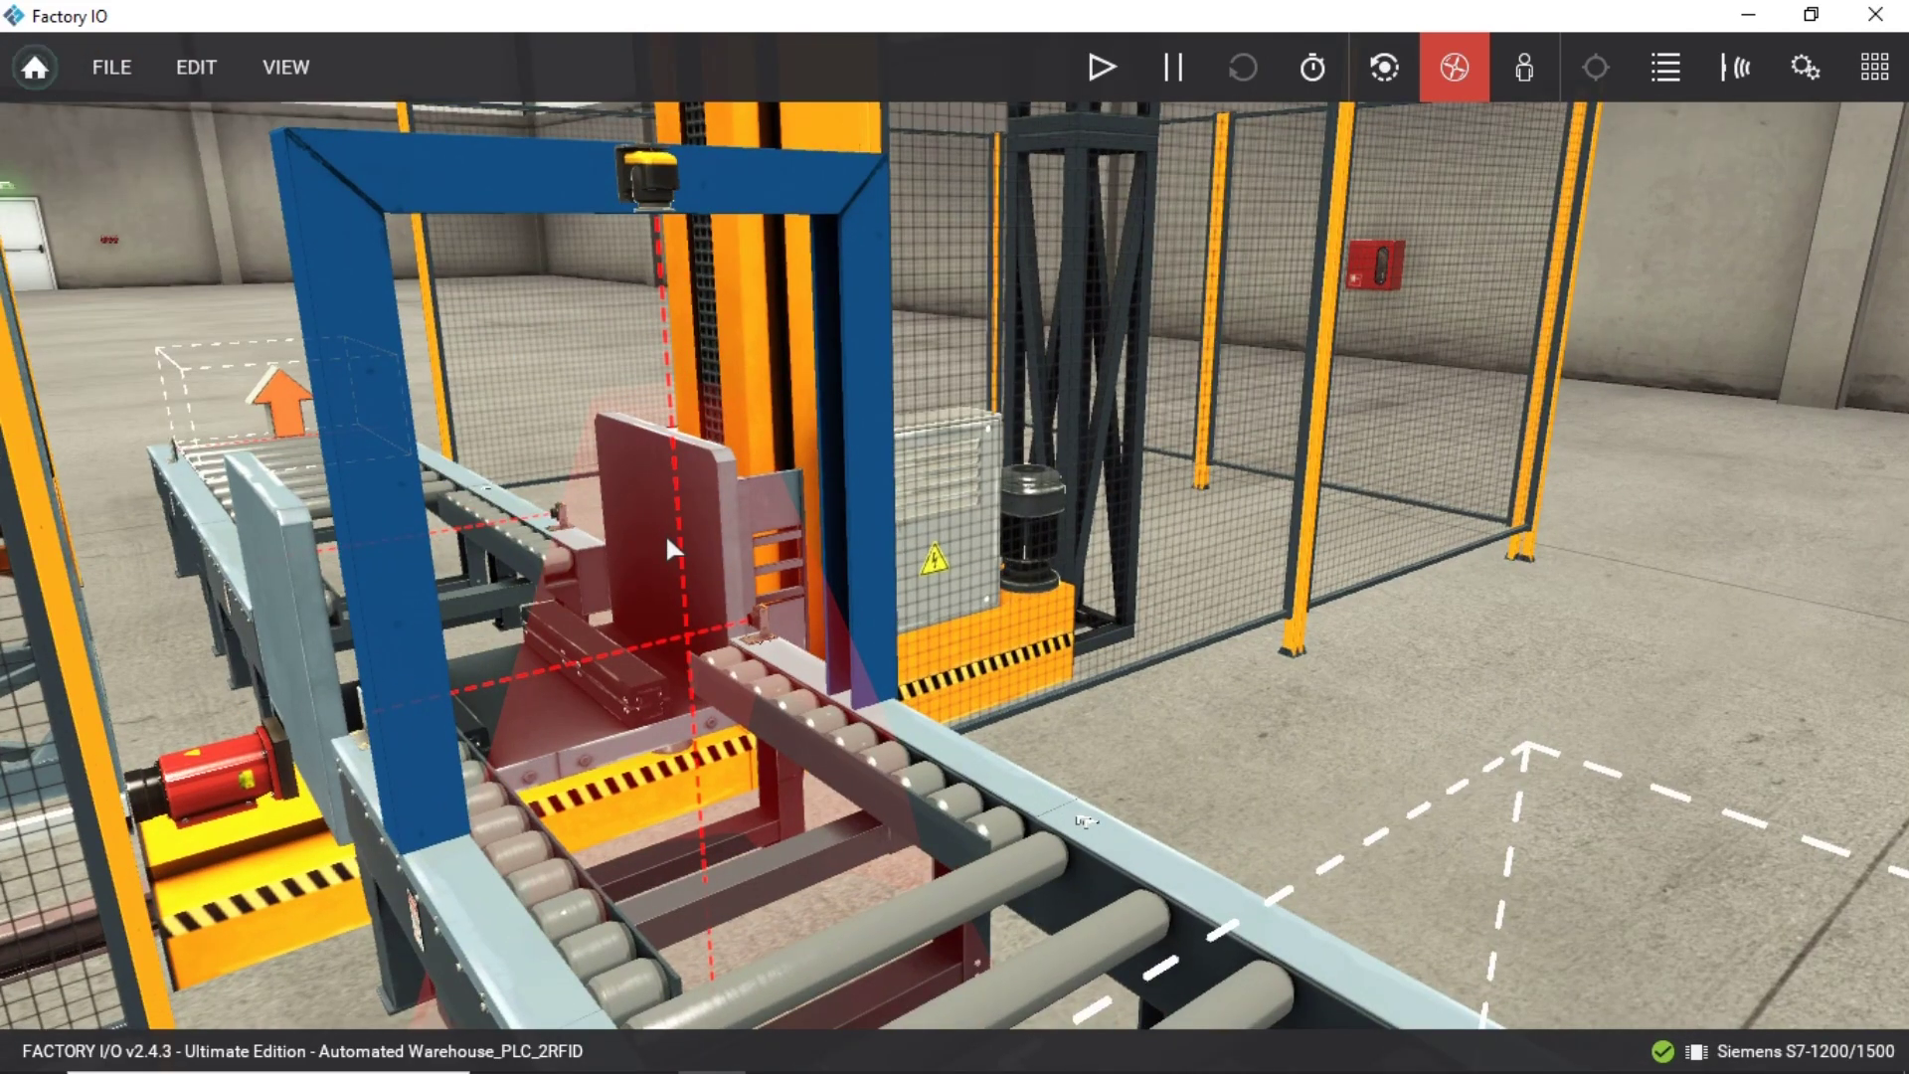
{"action": "left_click", "coordinate": [300, 67]}
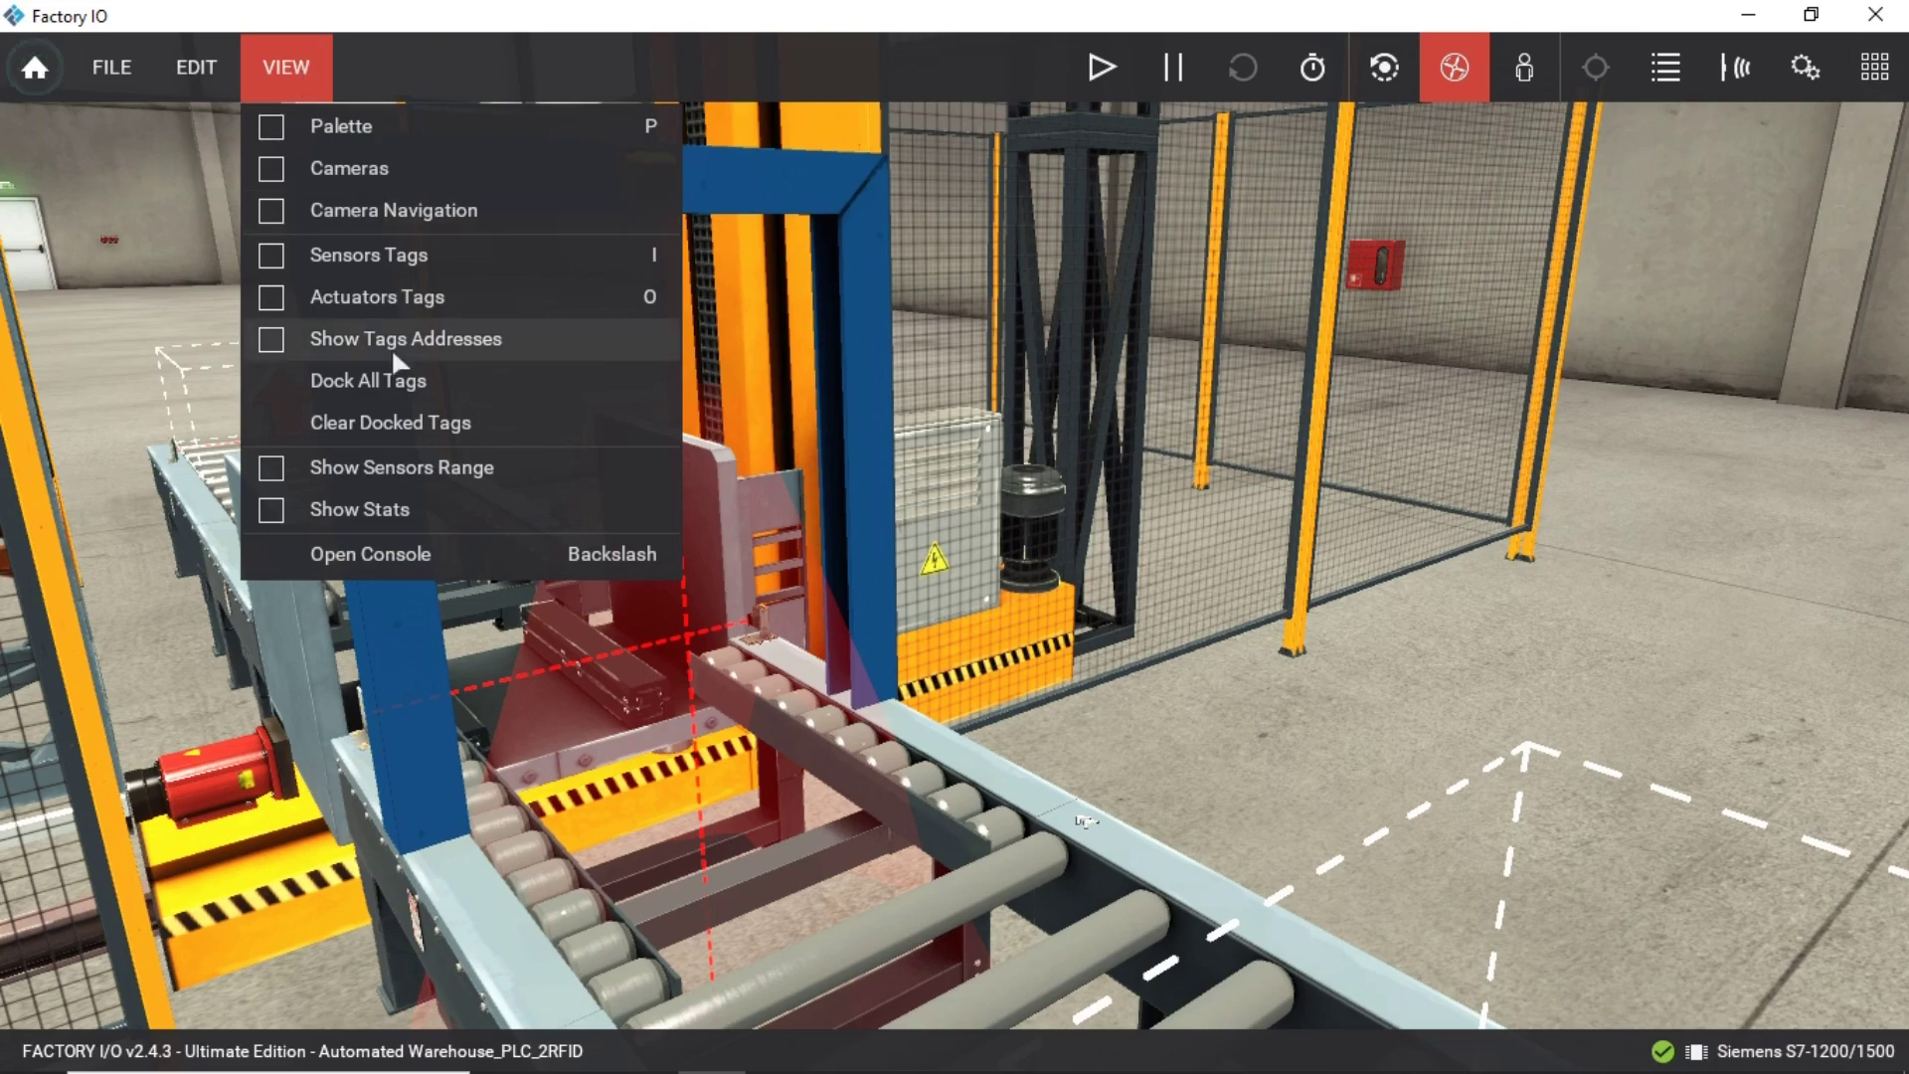
{"action": "left_click", "coordinate": [397, 379]}
Examine the Vision Sensor 2 (Value) tag at the end of the docked tags.
{"action": "right_click_drag", "start_coordinate": [956, 559], "coordinate": [956, 559]}
{"action": "scroll", "coordinate": [199, 935], "scroll_direction": "down", "scroll_amount": 2}
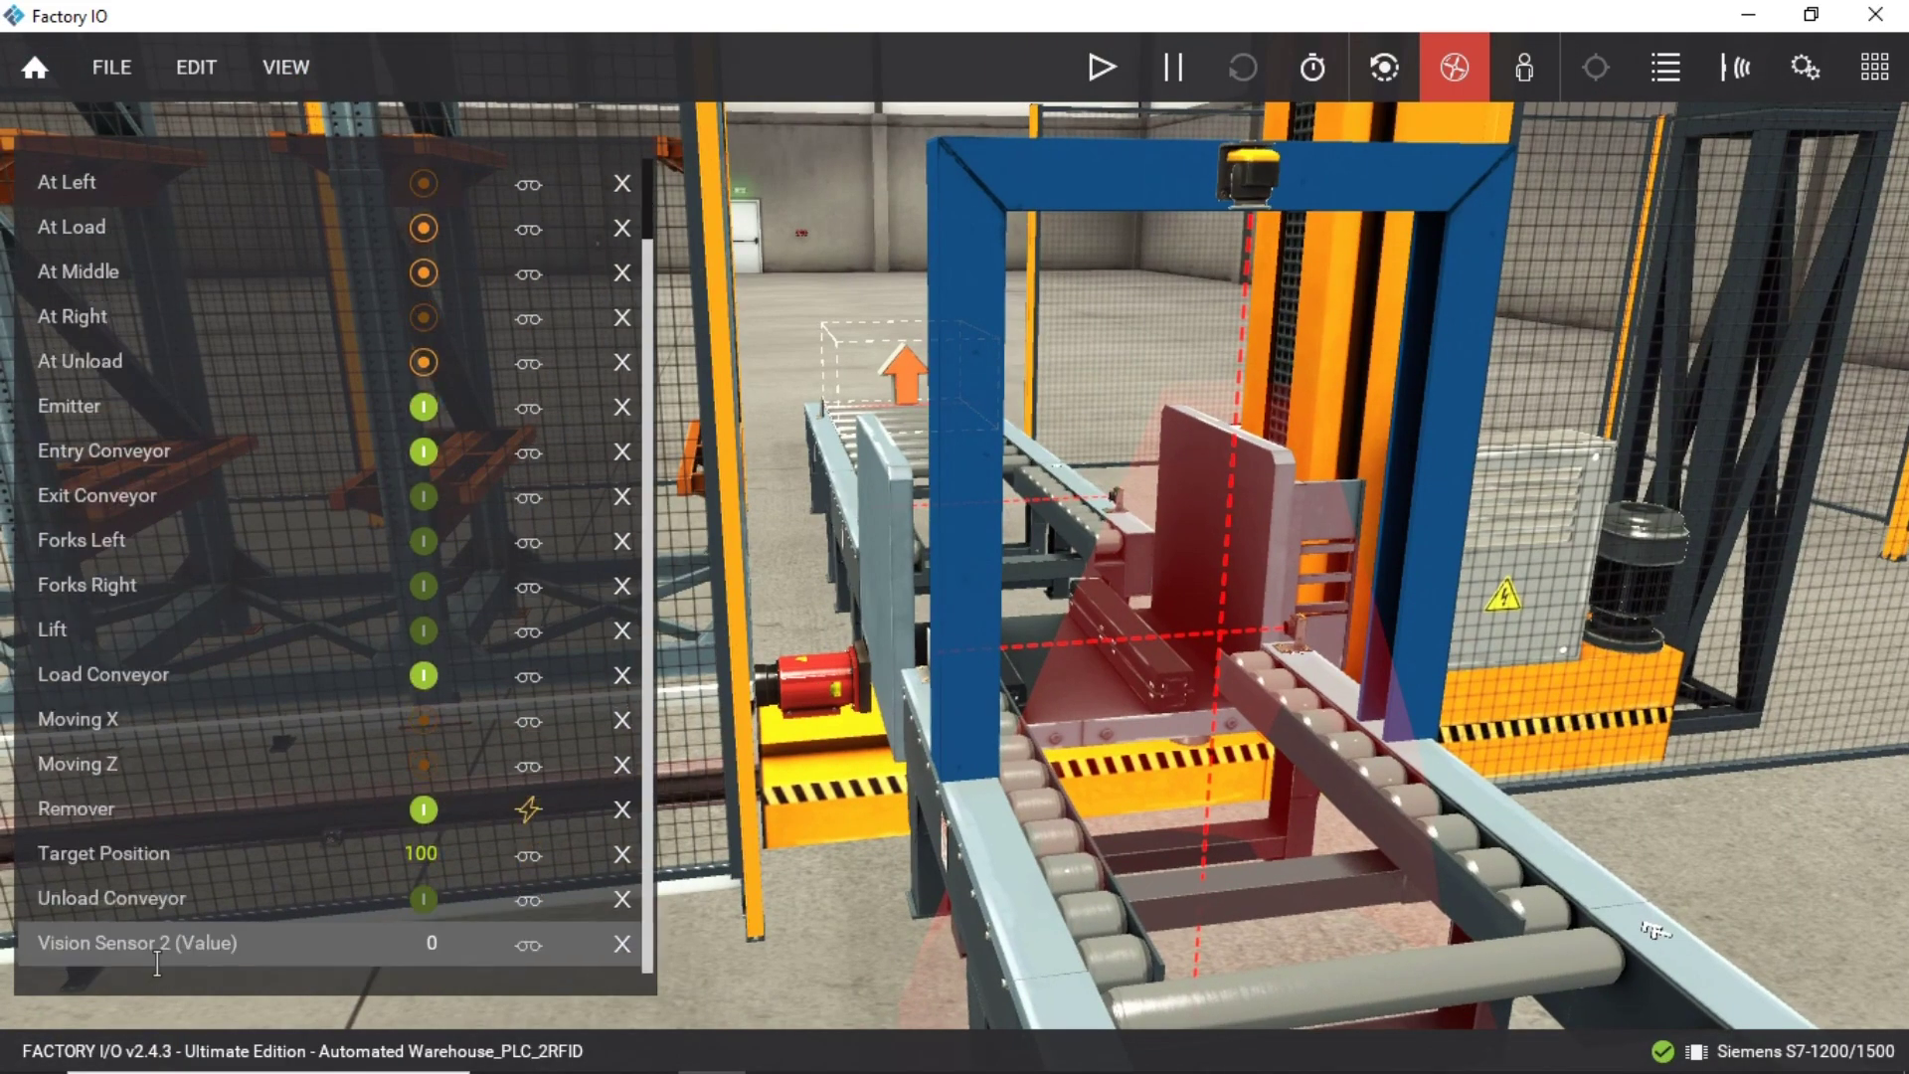
{"action": "double_click", "coordinate": [199, 944]}
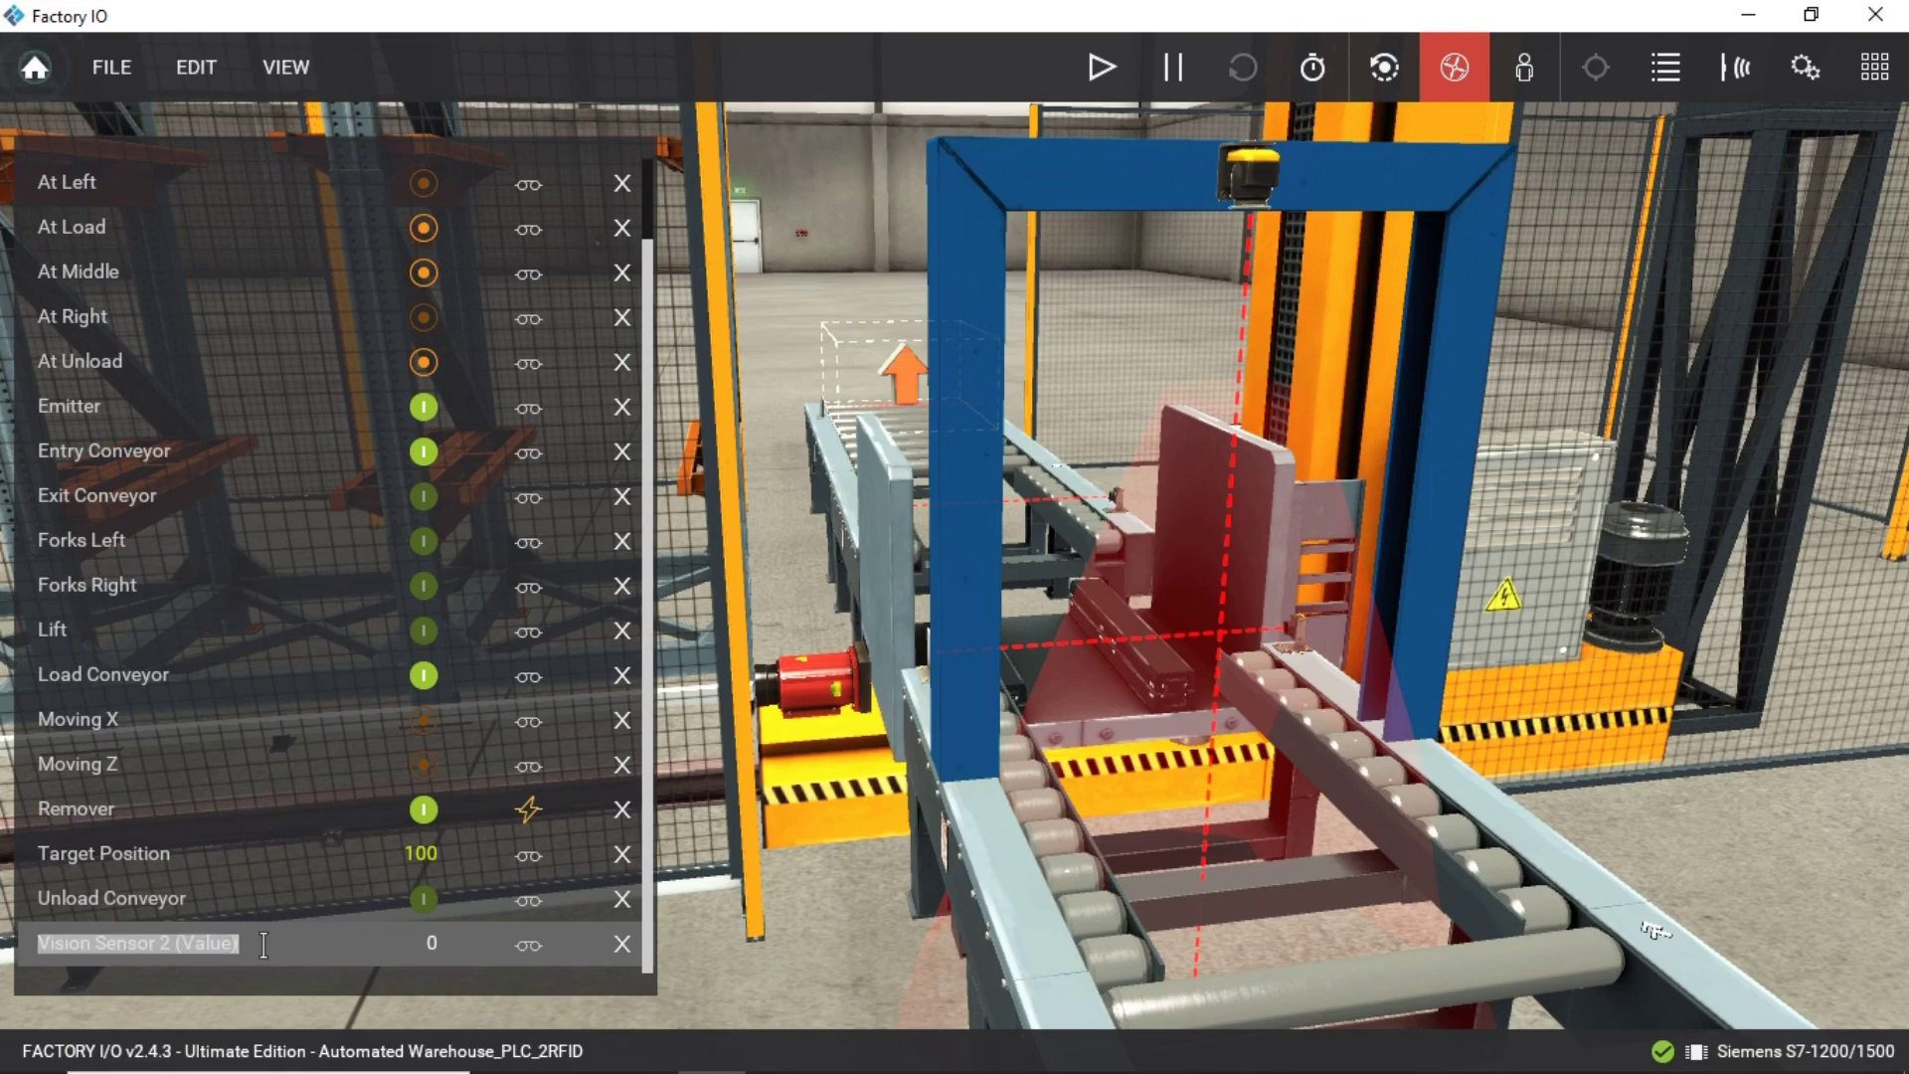
{"action": "left_click", "coordinate": [264, 945]}
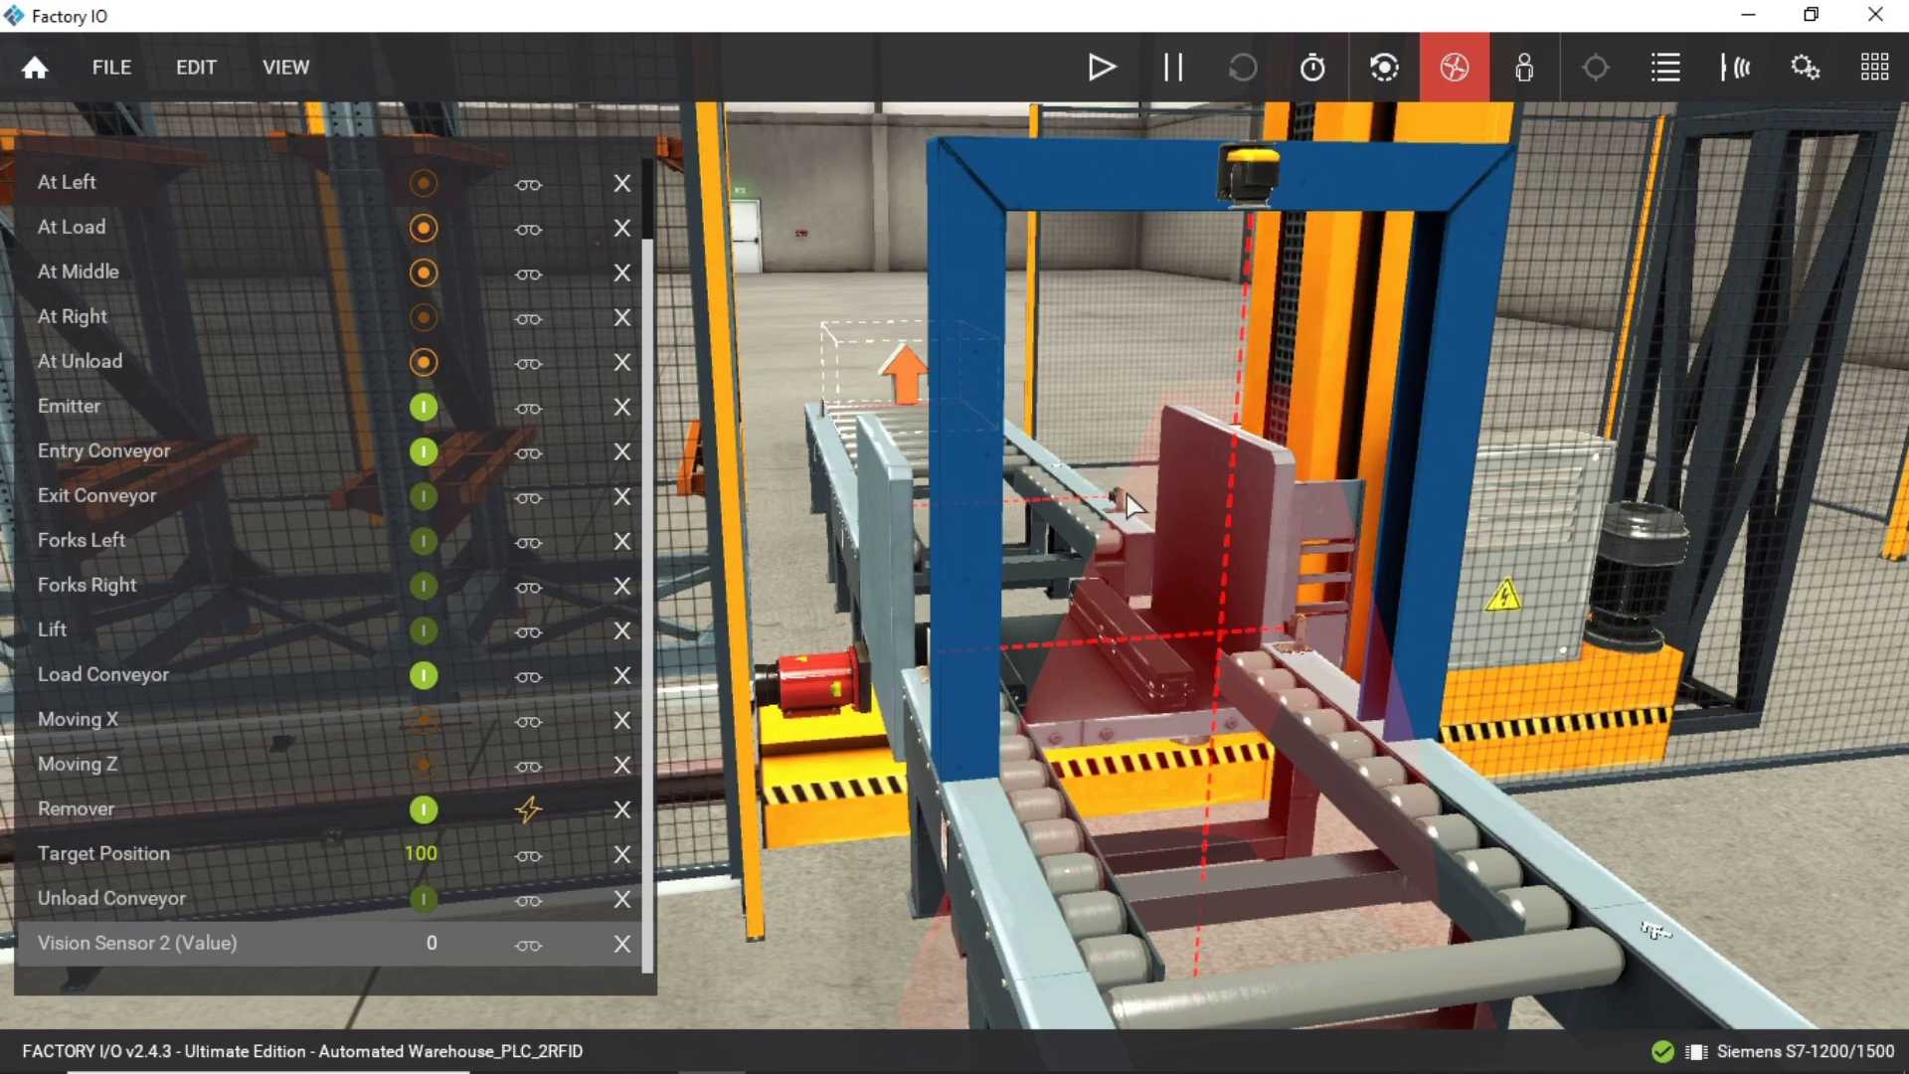
Review the Siemens S7-1200/1500 driver's tag mapping and its PLC and I/O point configuration, and return to the scene.
{"action": "key", "text": "F4"}
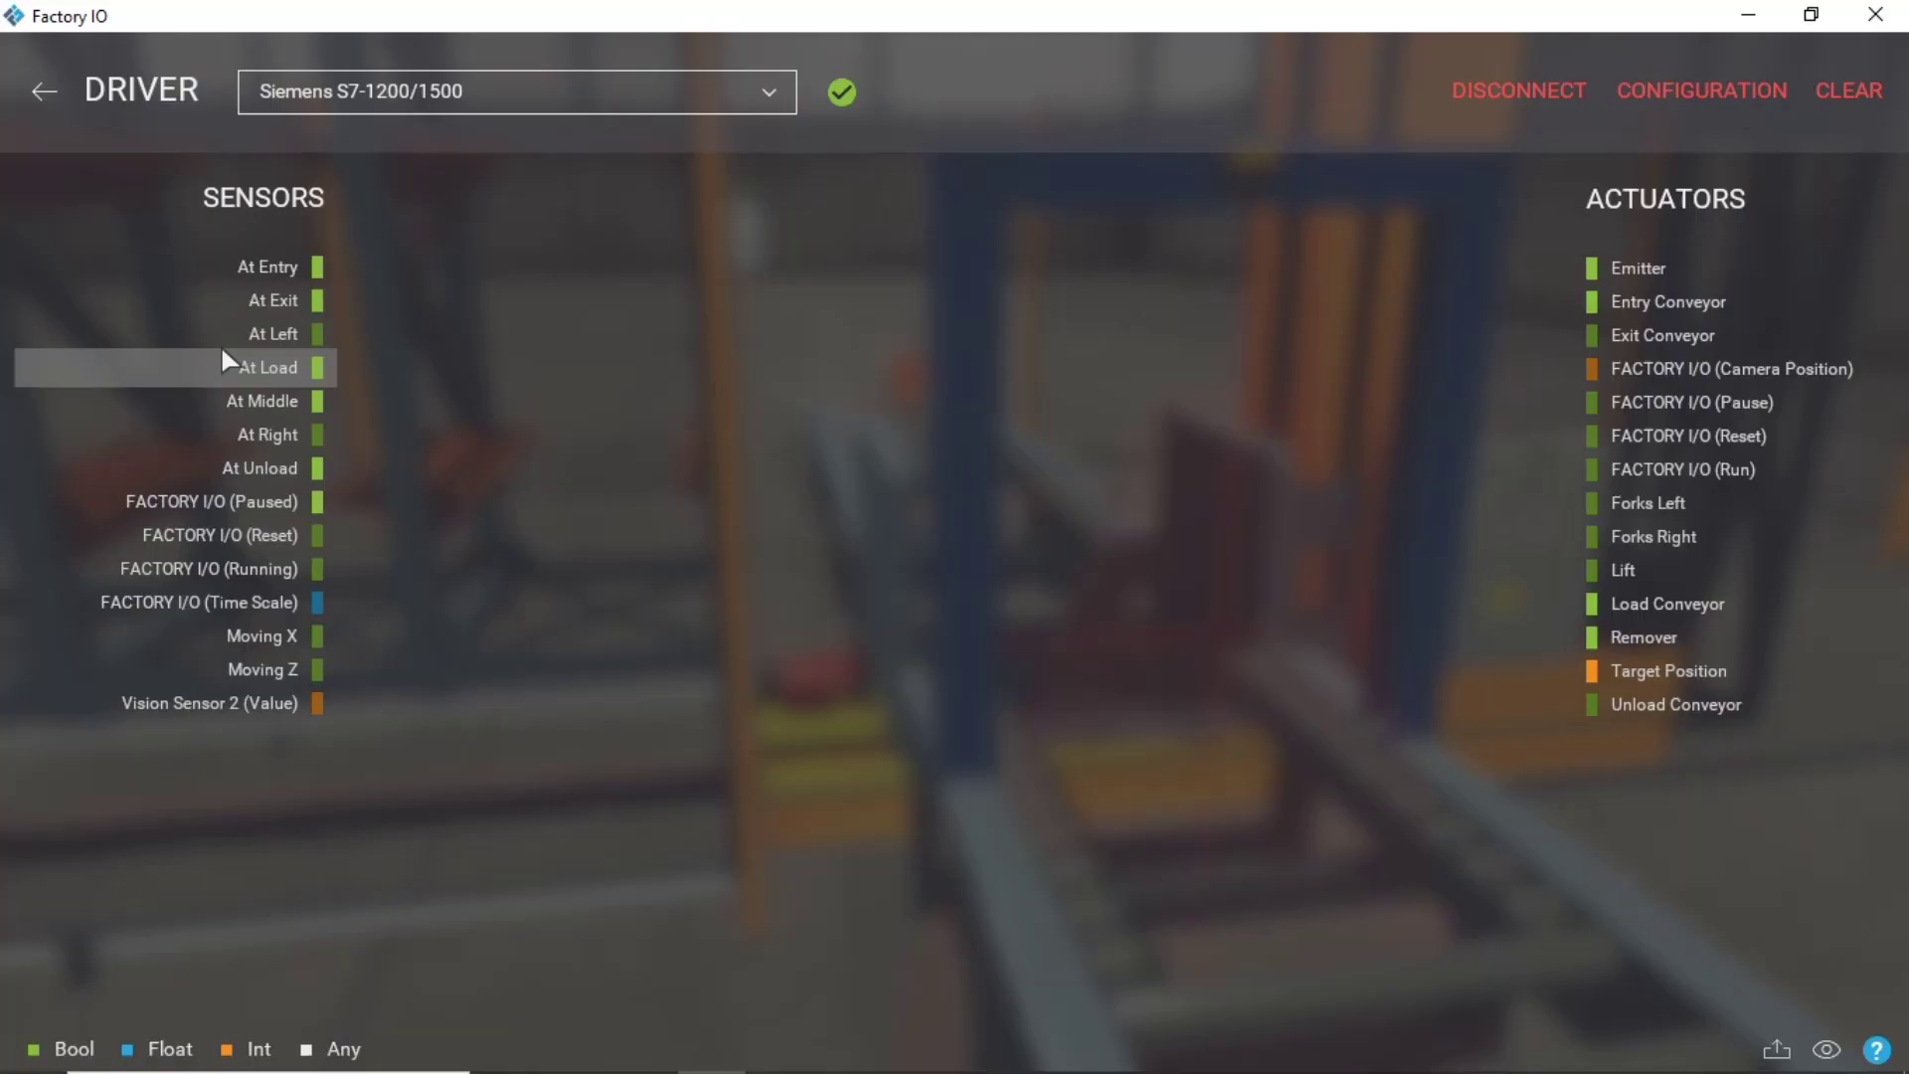
{"action": "left_click_drag", "start_coordinate": [235, 343], "coordinate": [855, 669]}
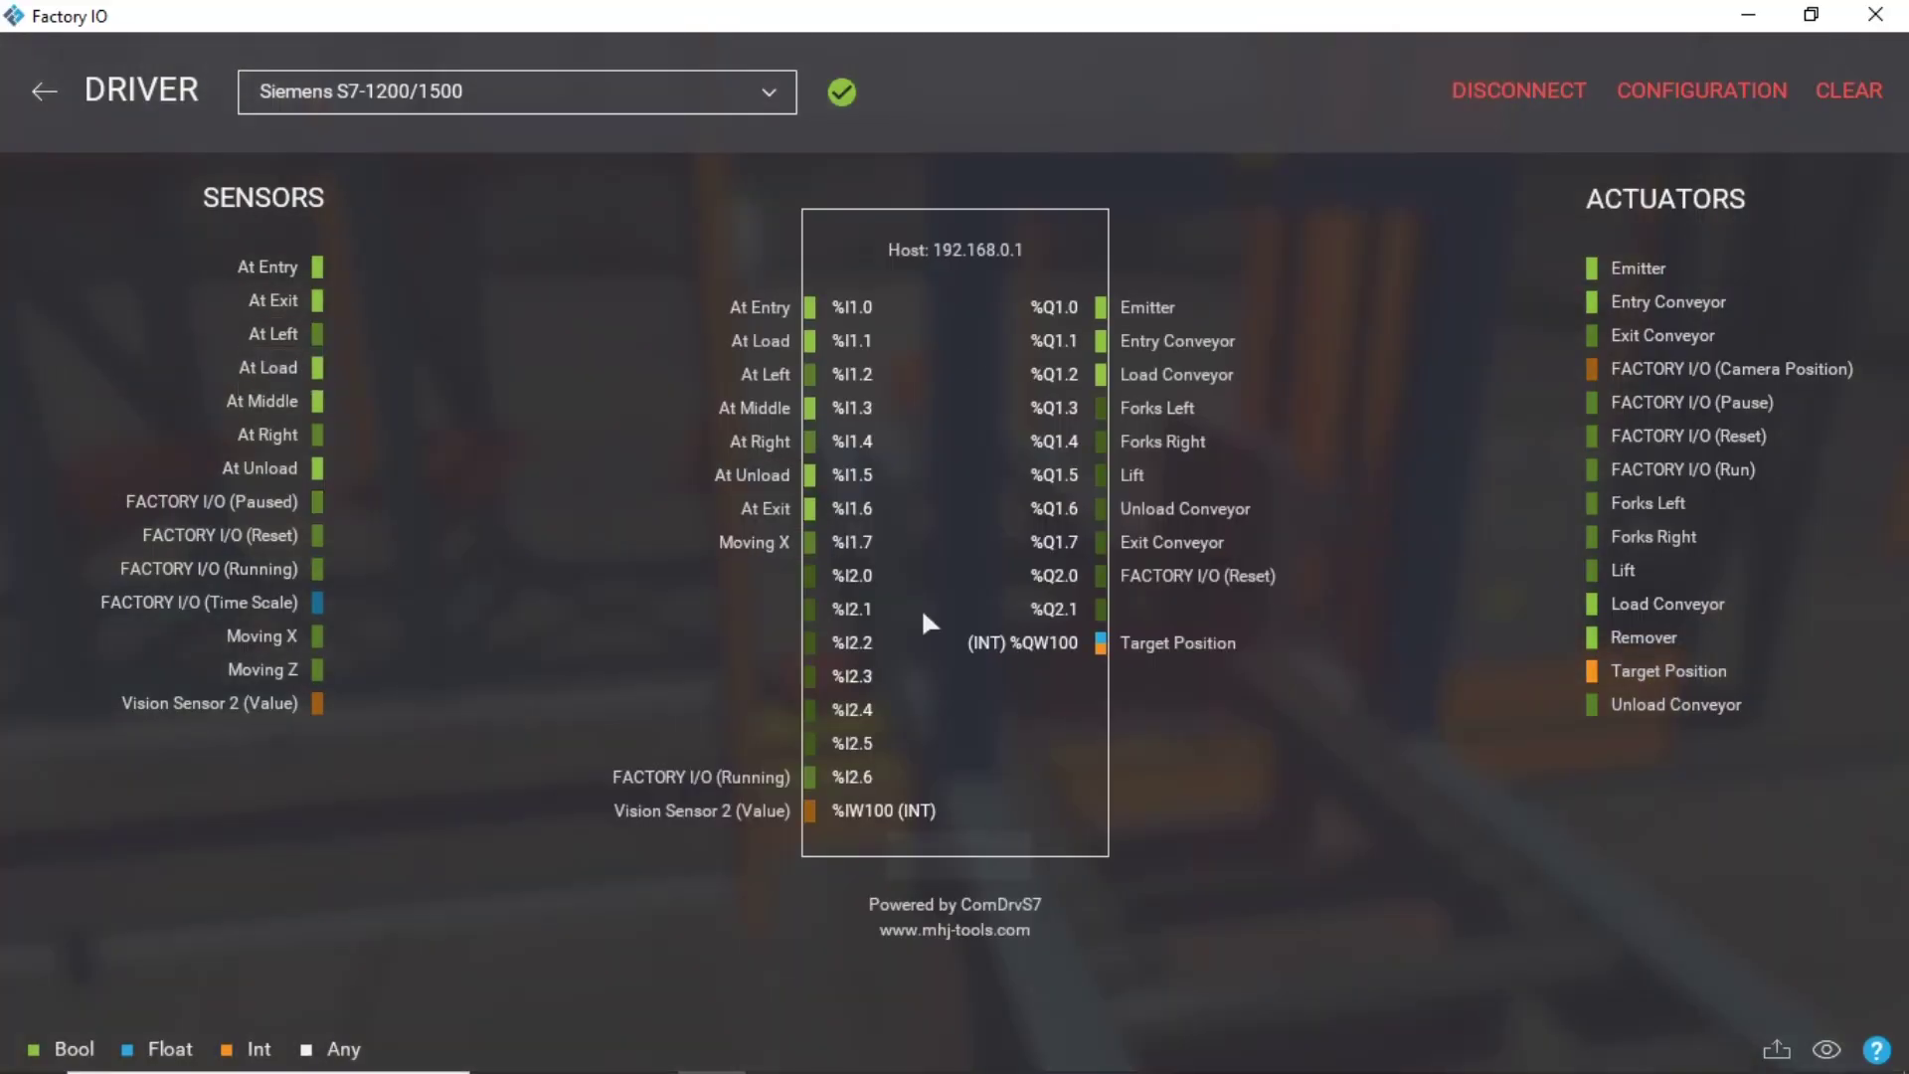
{"action": "left_click", "coordinate": [1726, 95]}
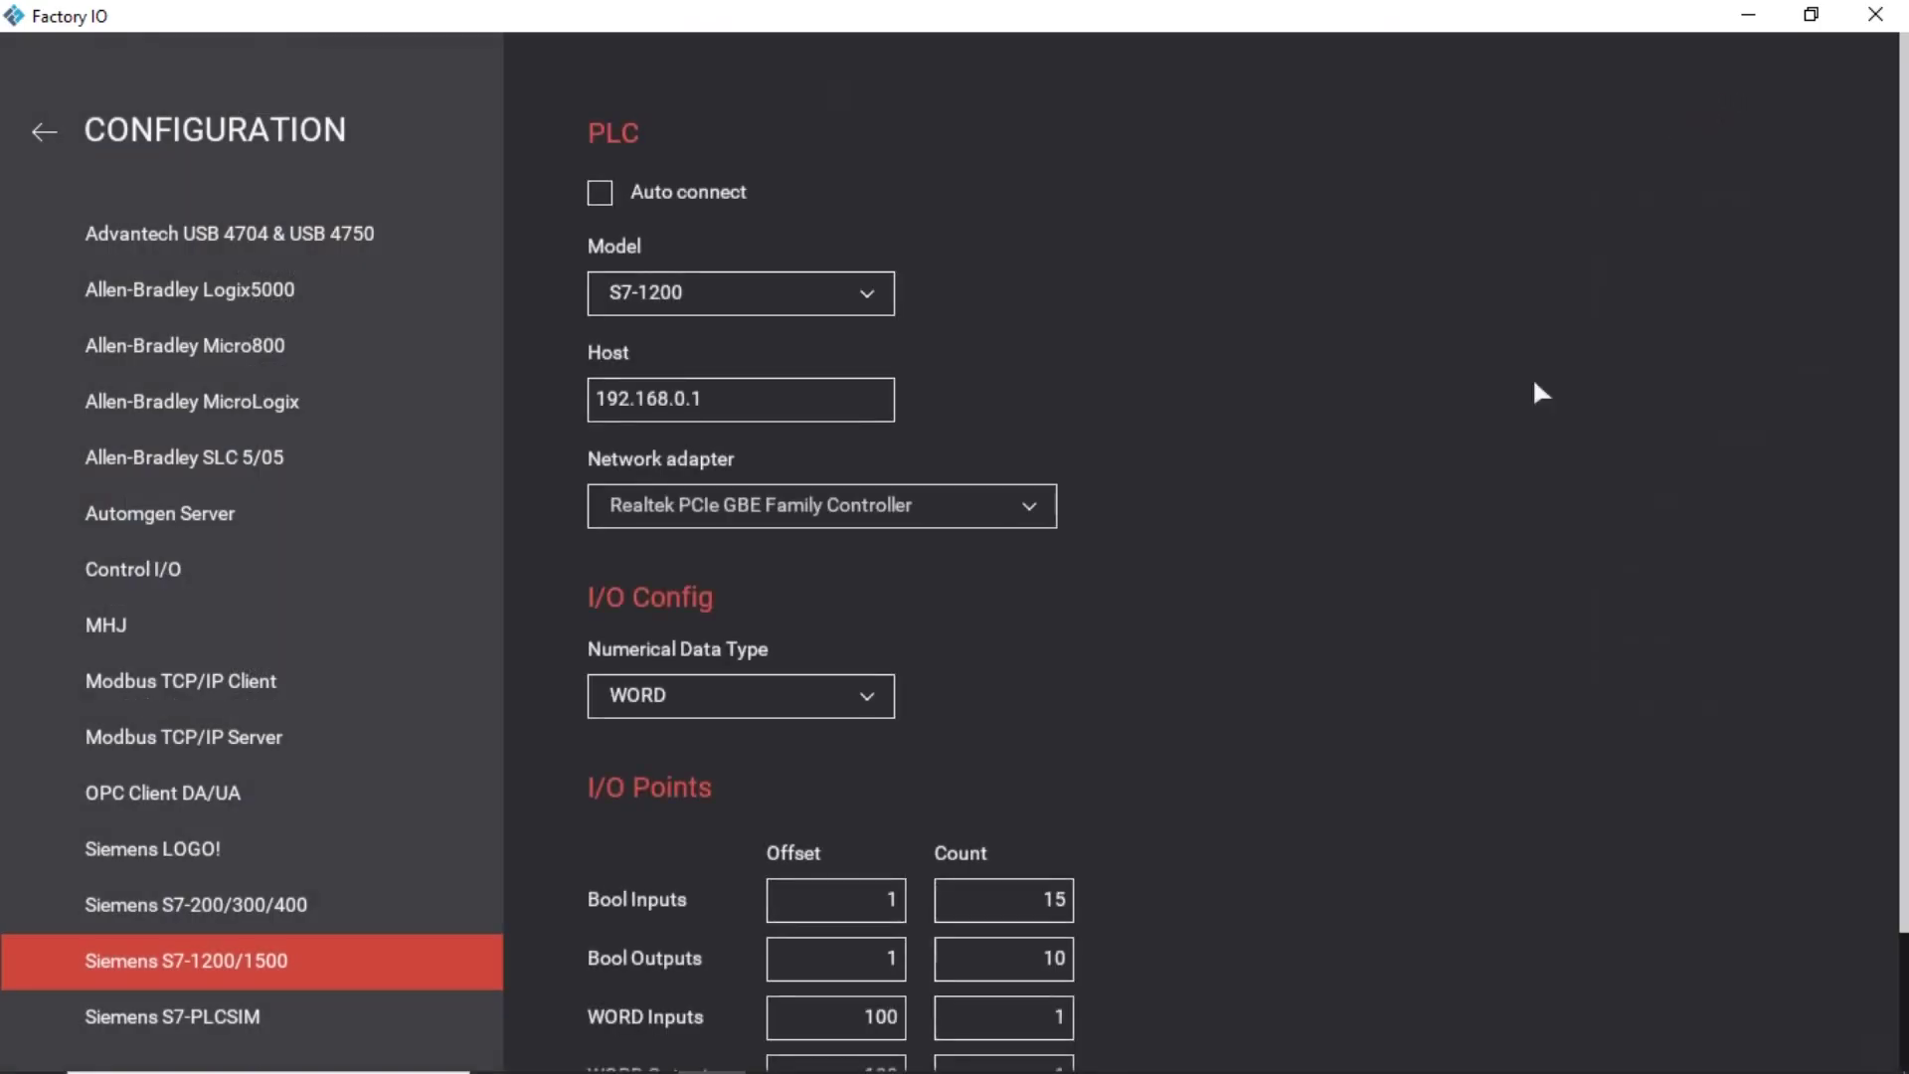
{"action": "scroll", "coordinate": [1422, 742], "scroll_direction": "down", "scroll_amount": 2}
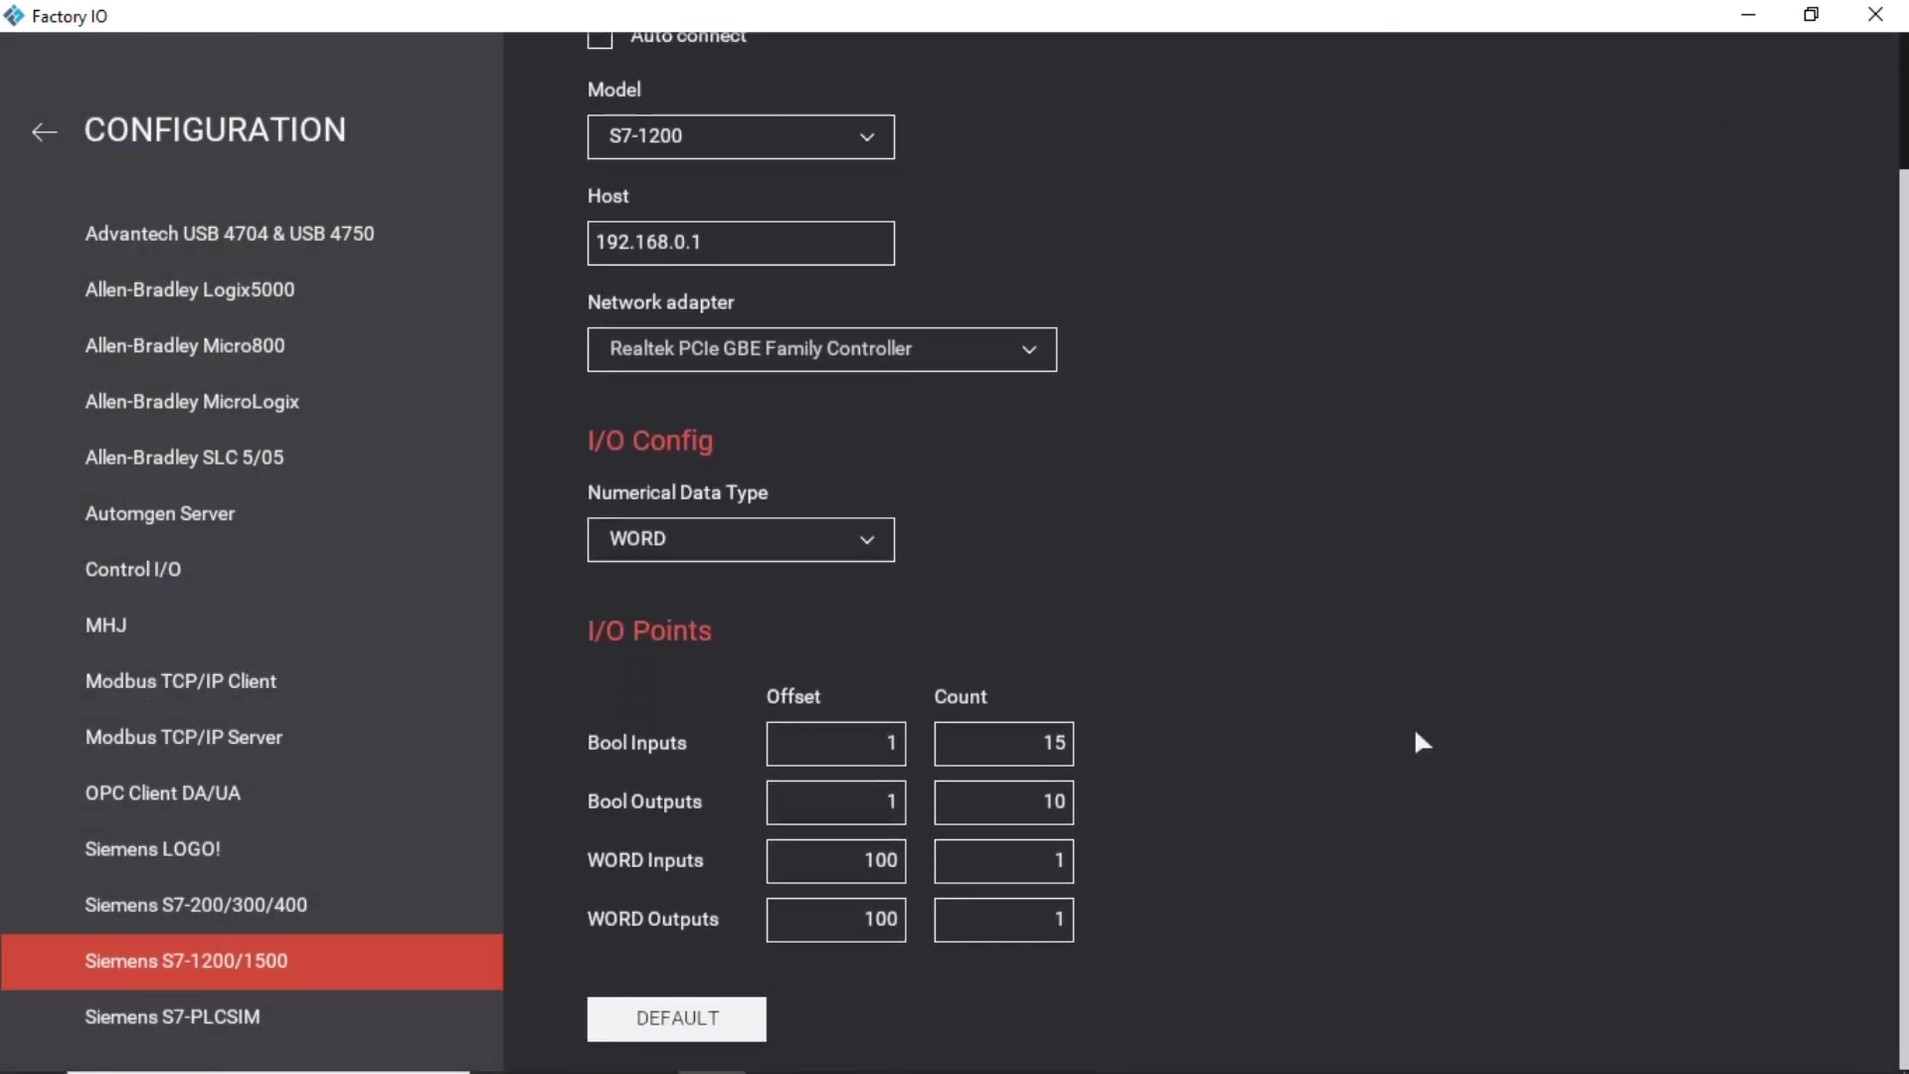
{"action": "scroll", "coordinate": [1416, 737], "scroll_direction": "up", "scroll_amount": 2}
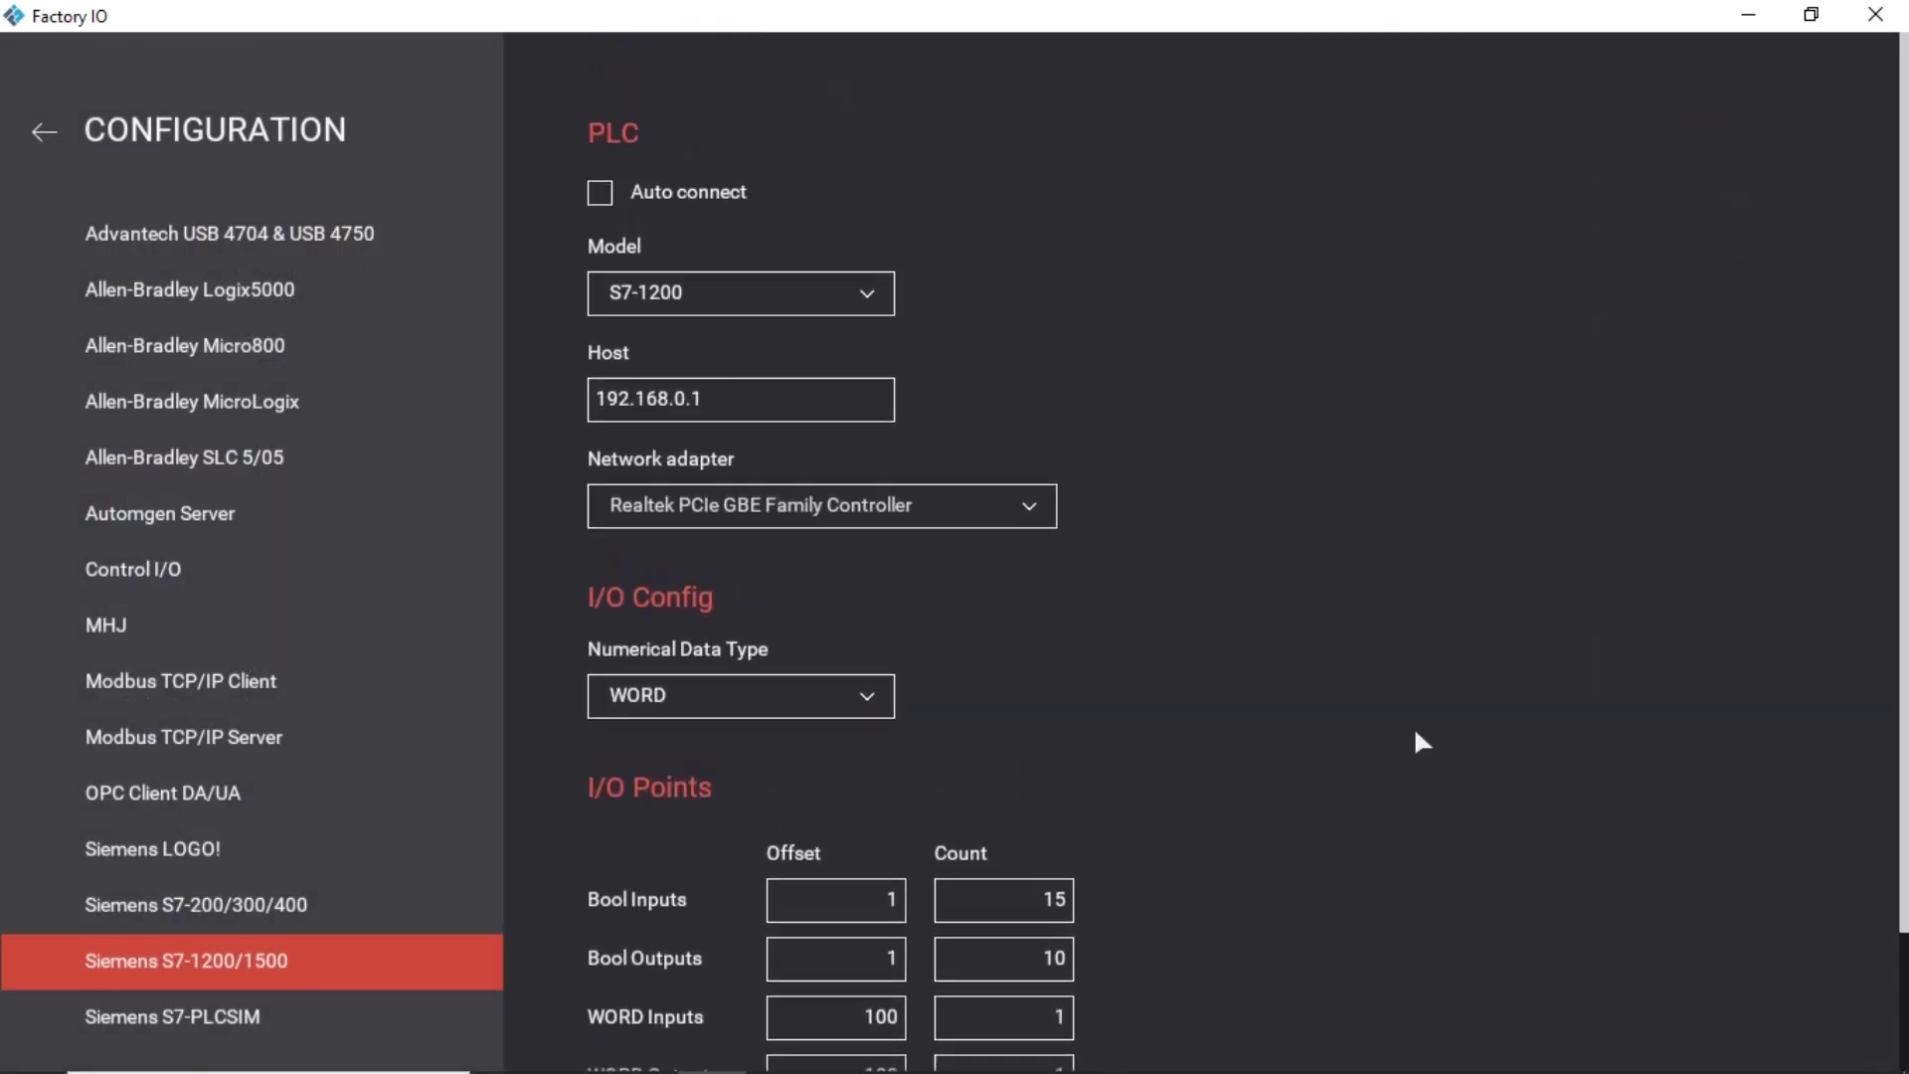
{"action": "left_click", "coordinate": [46, 128]}
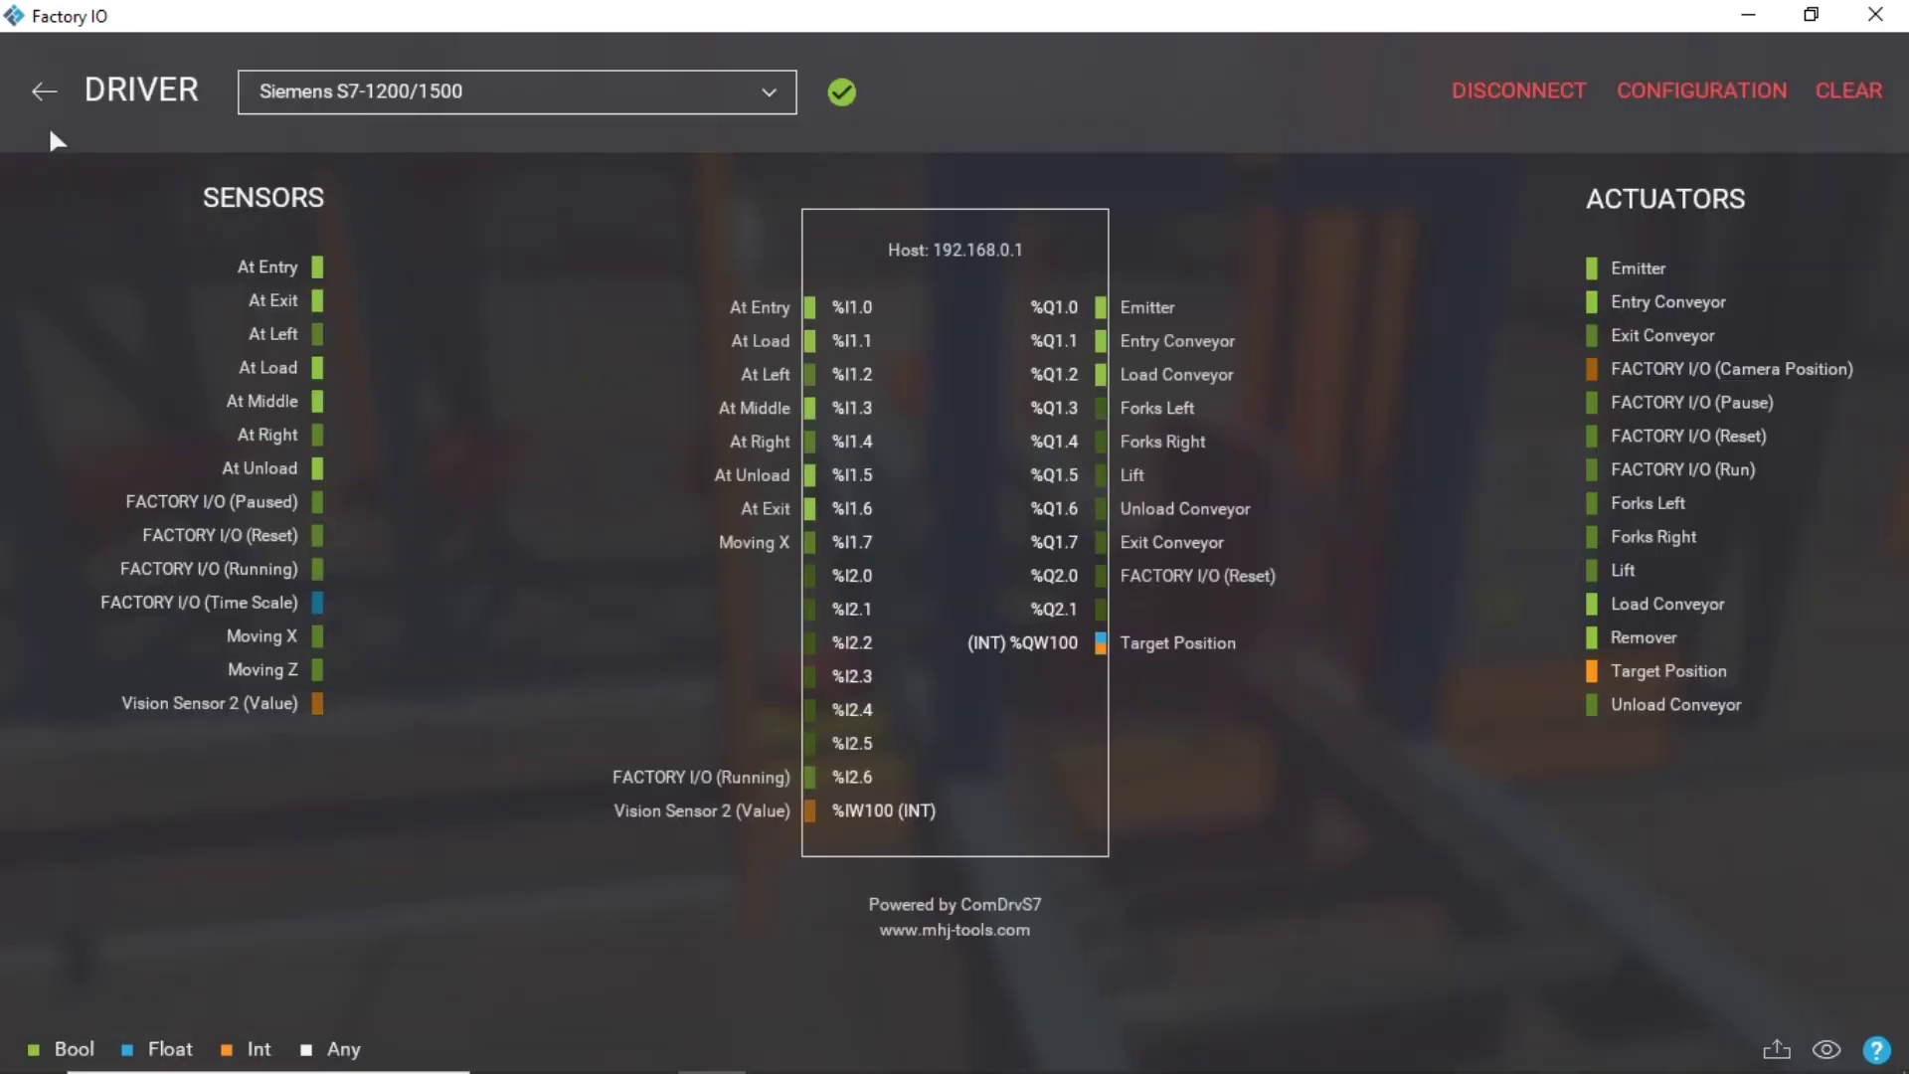
{"action": "left_click", "coordinate": [44, 90]}
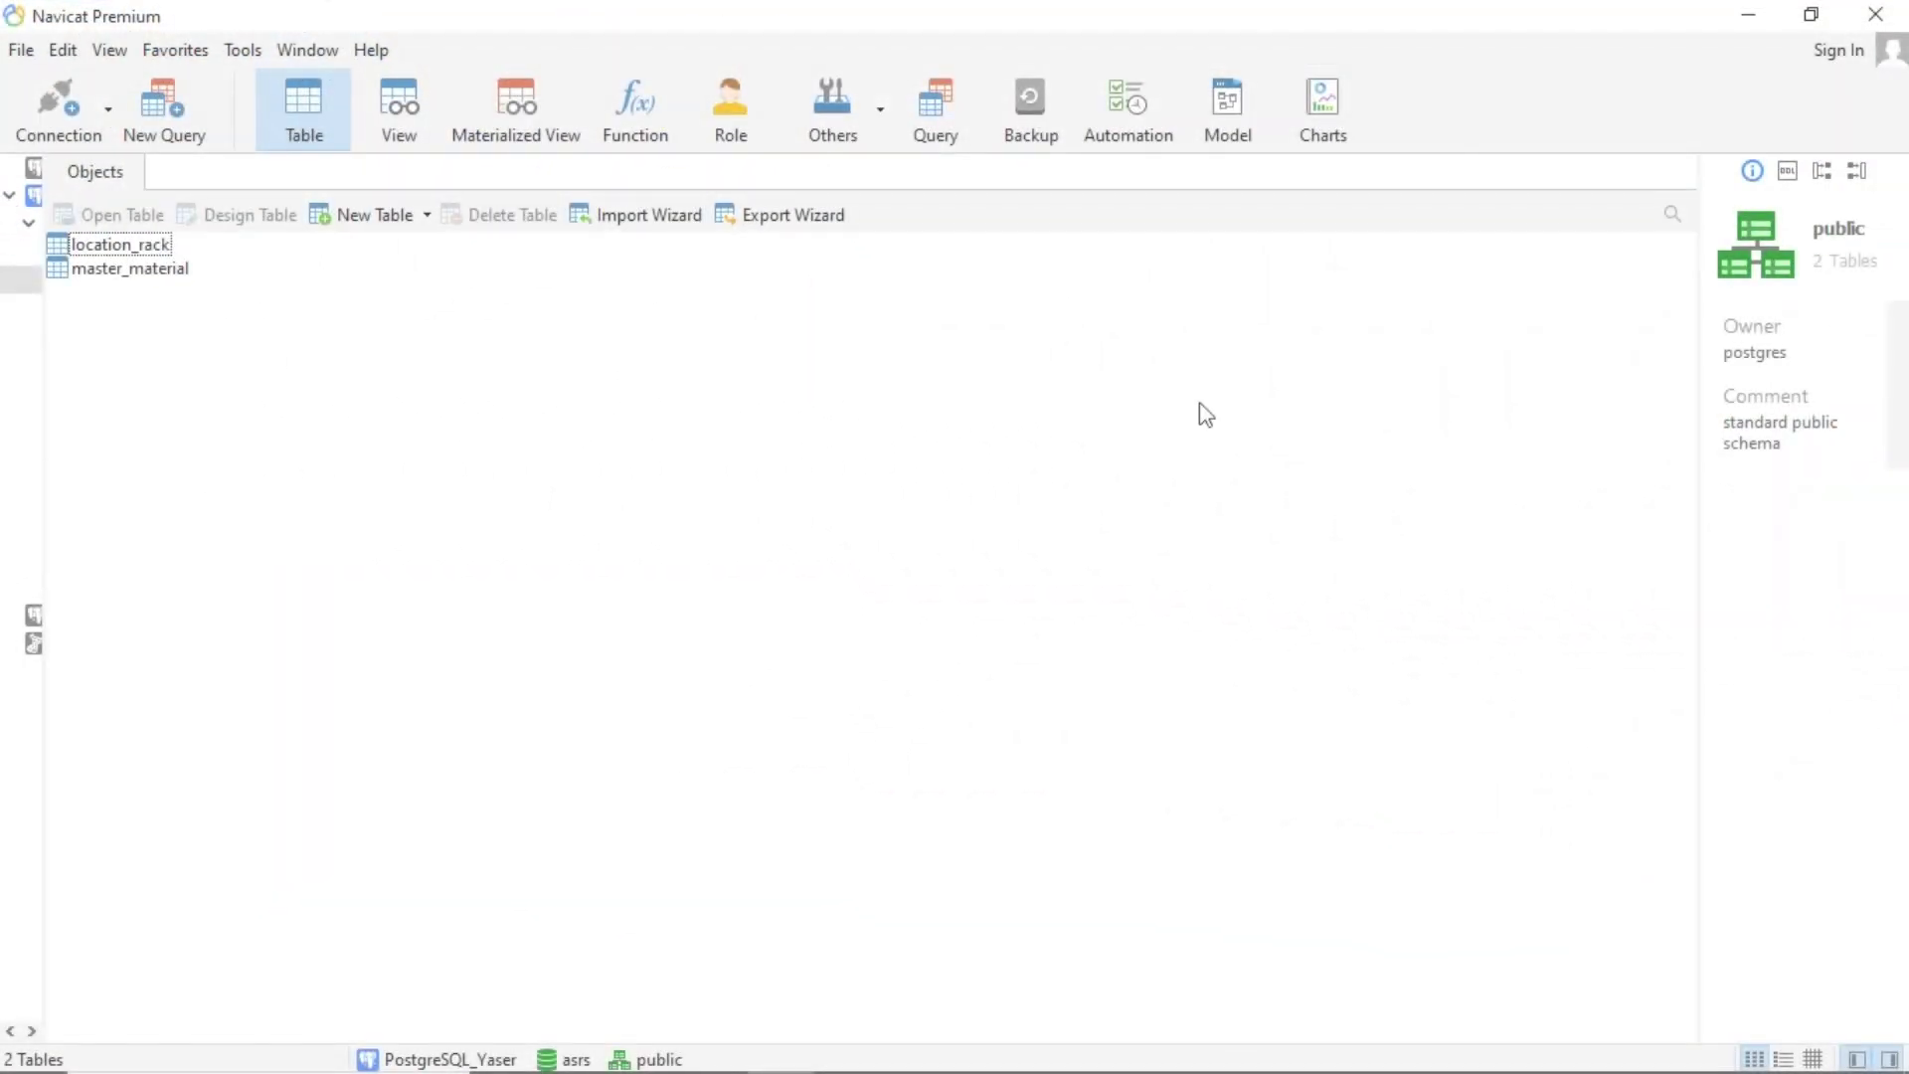
In Navicat Premium, open the design of the location_rack table and review its rack_no, id_pallet and storage_time fields.
{"action": "left_click", "coordinate": [149, 248]}
{"action": "right_click", "coordinate": [149, 249]}
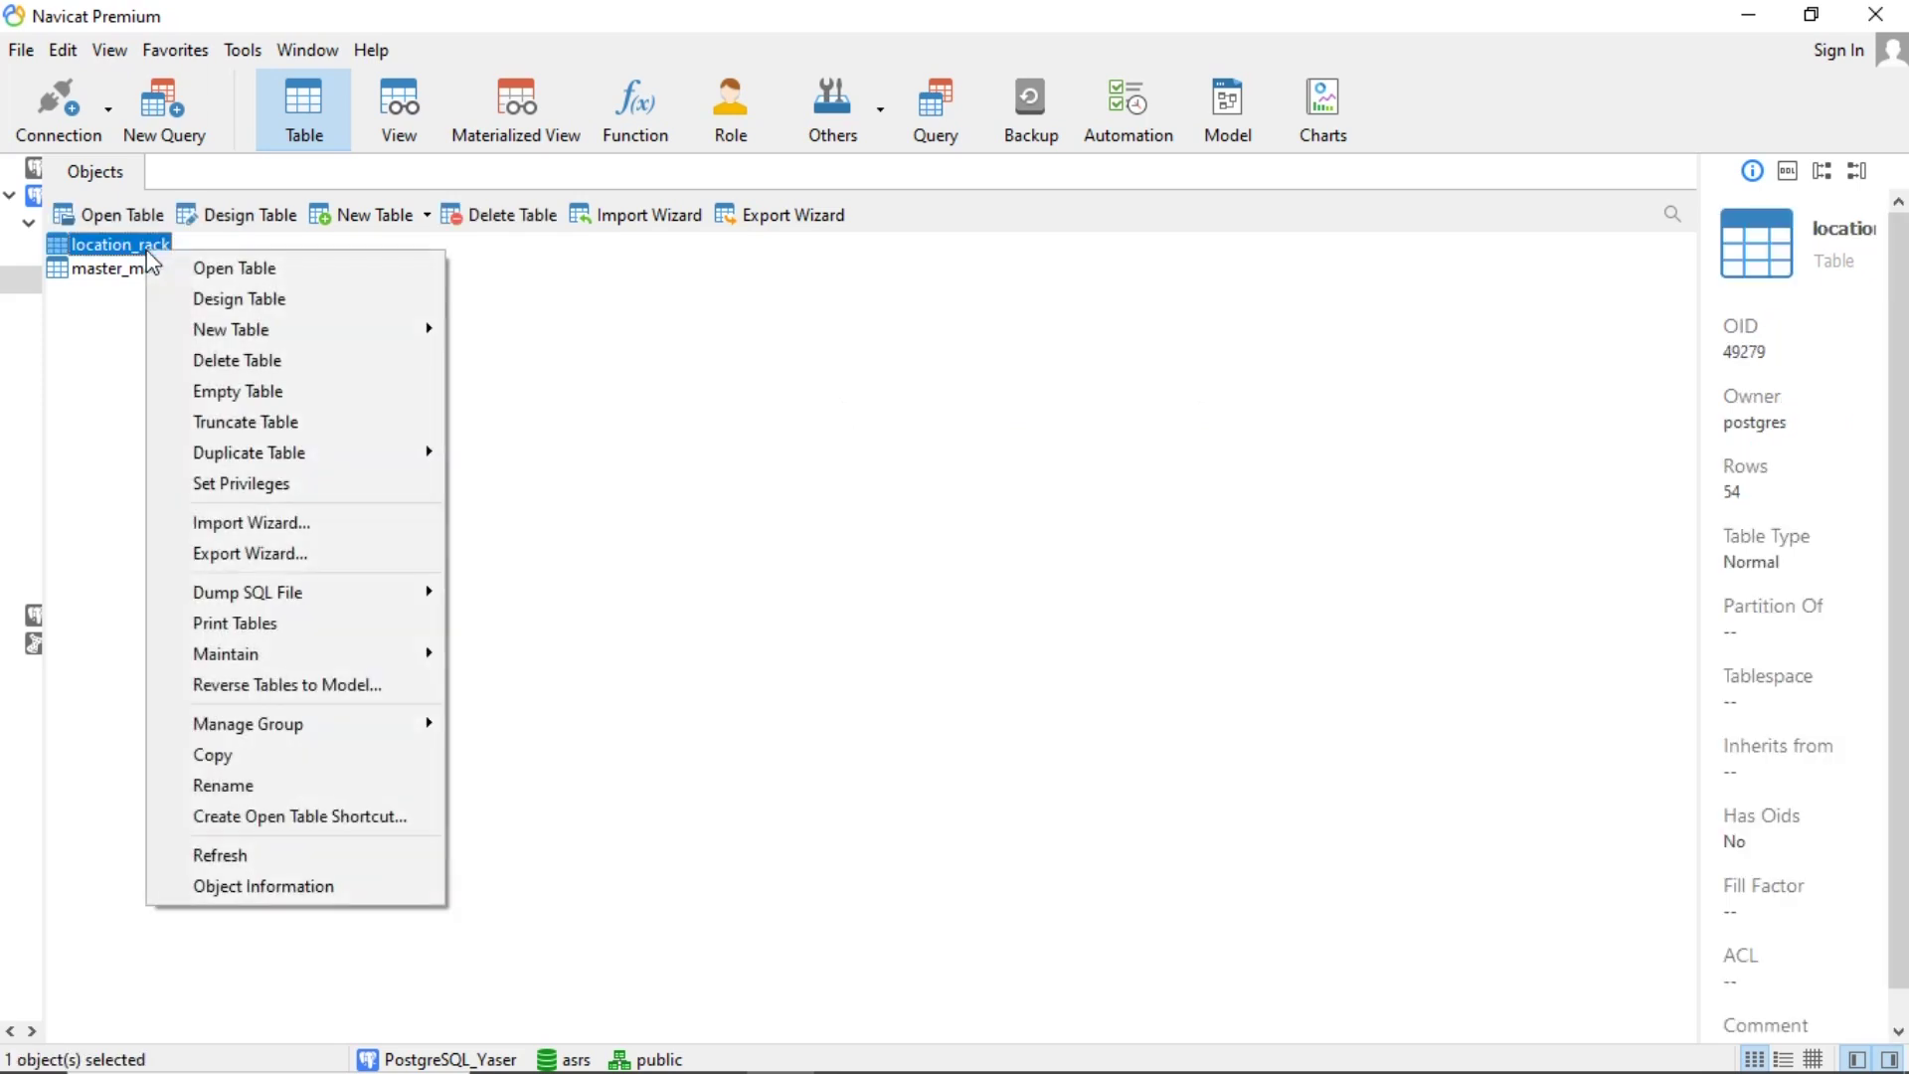
{"action": "left_click", "coordinate": [200, 300]}
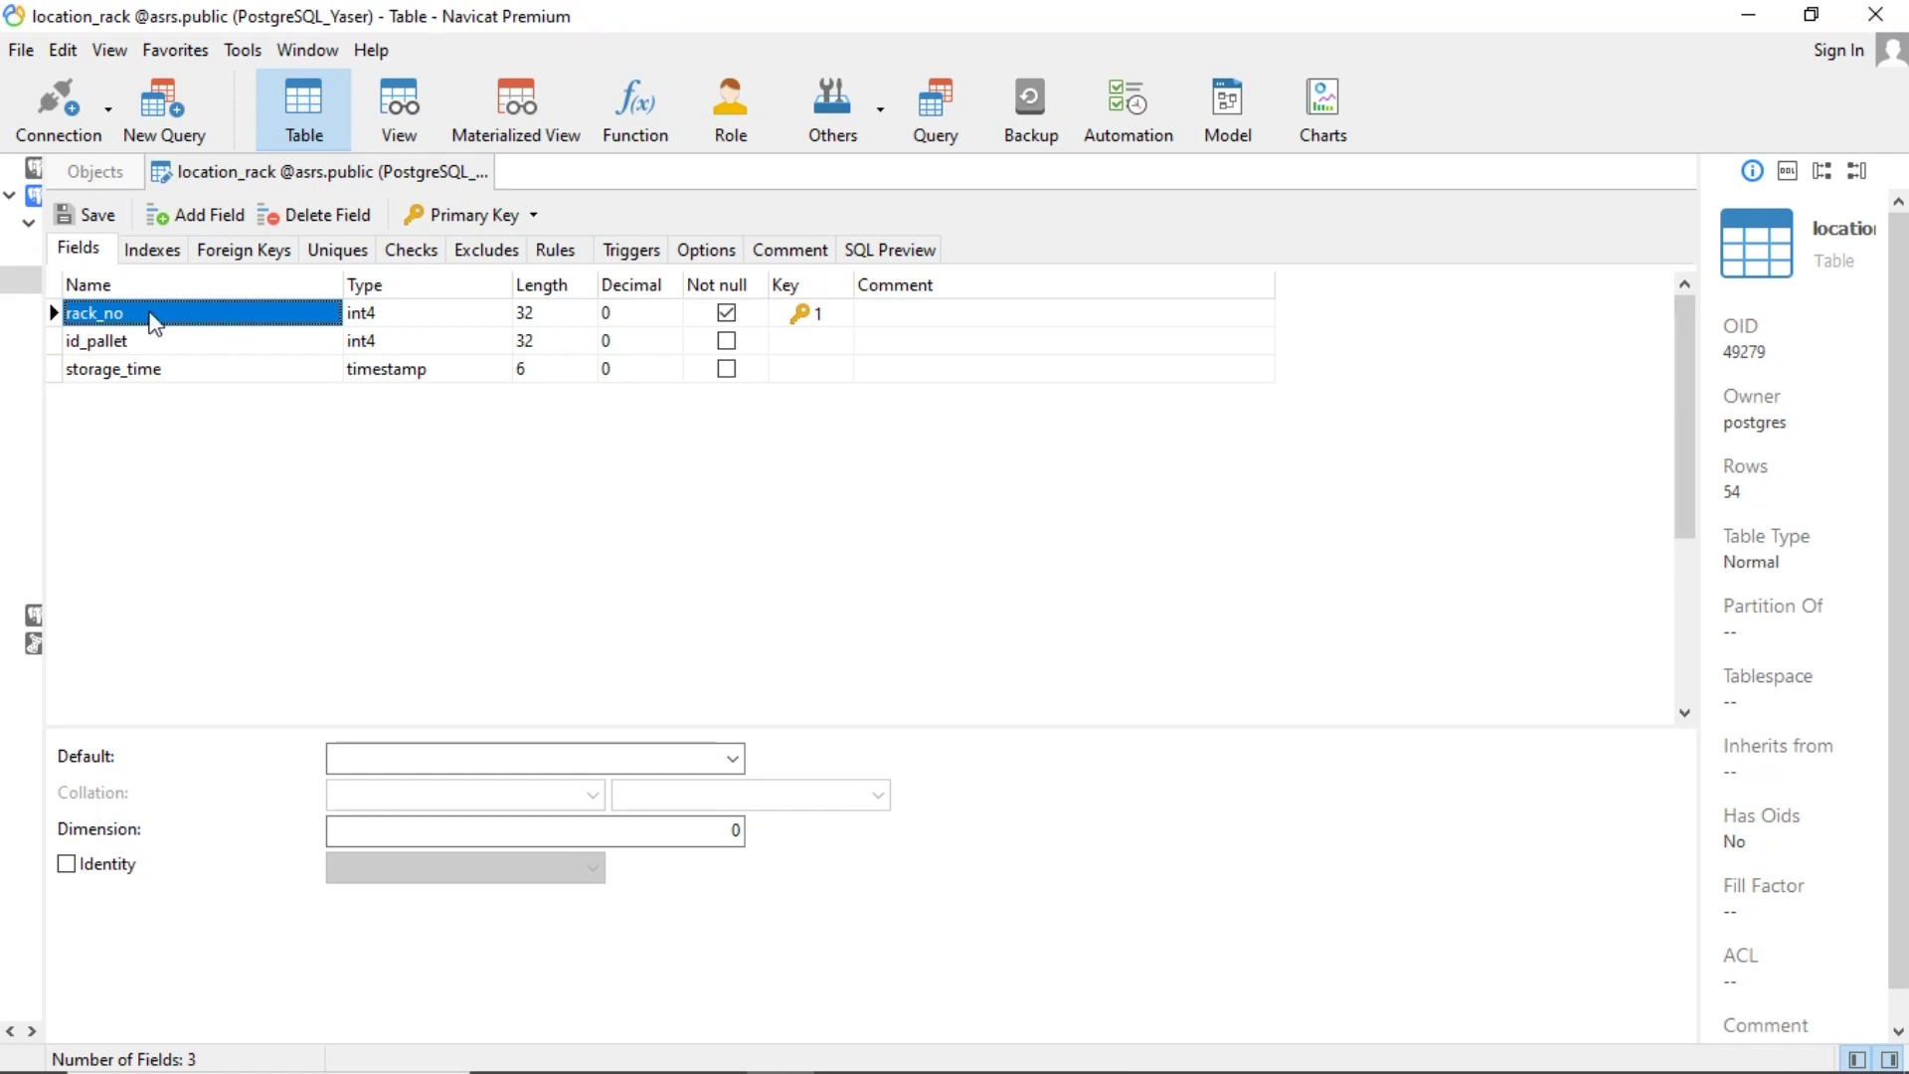
{"action": "left_click", "coordinate": [140, 341]}
{"action": "left_click", "coordinate": [136, 374]}
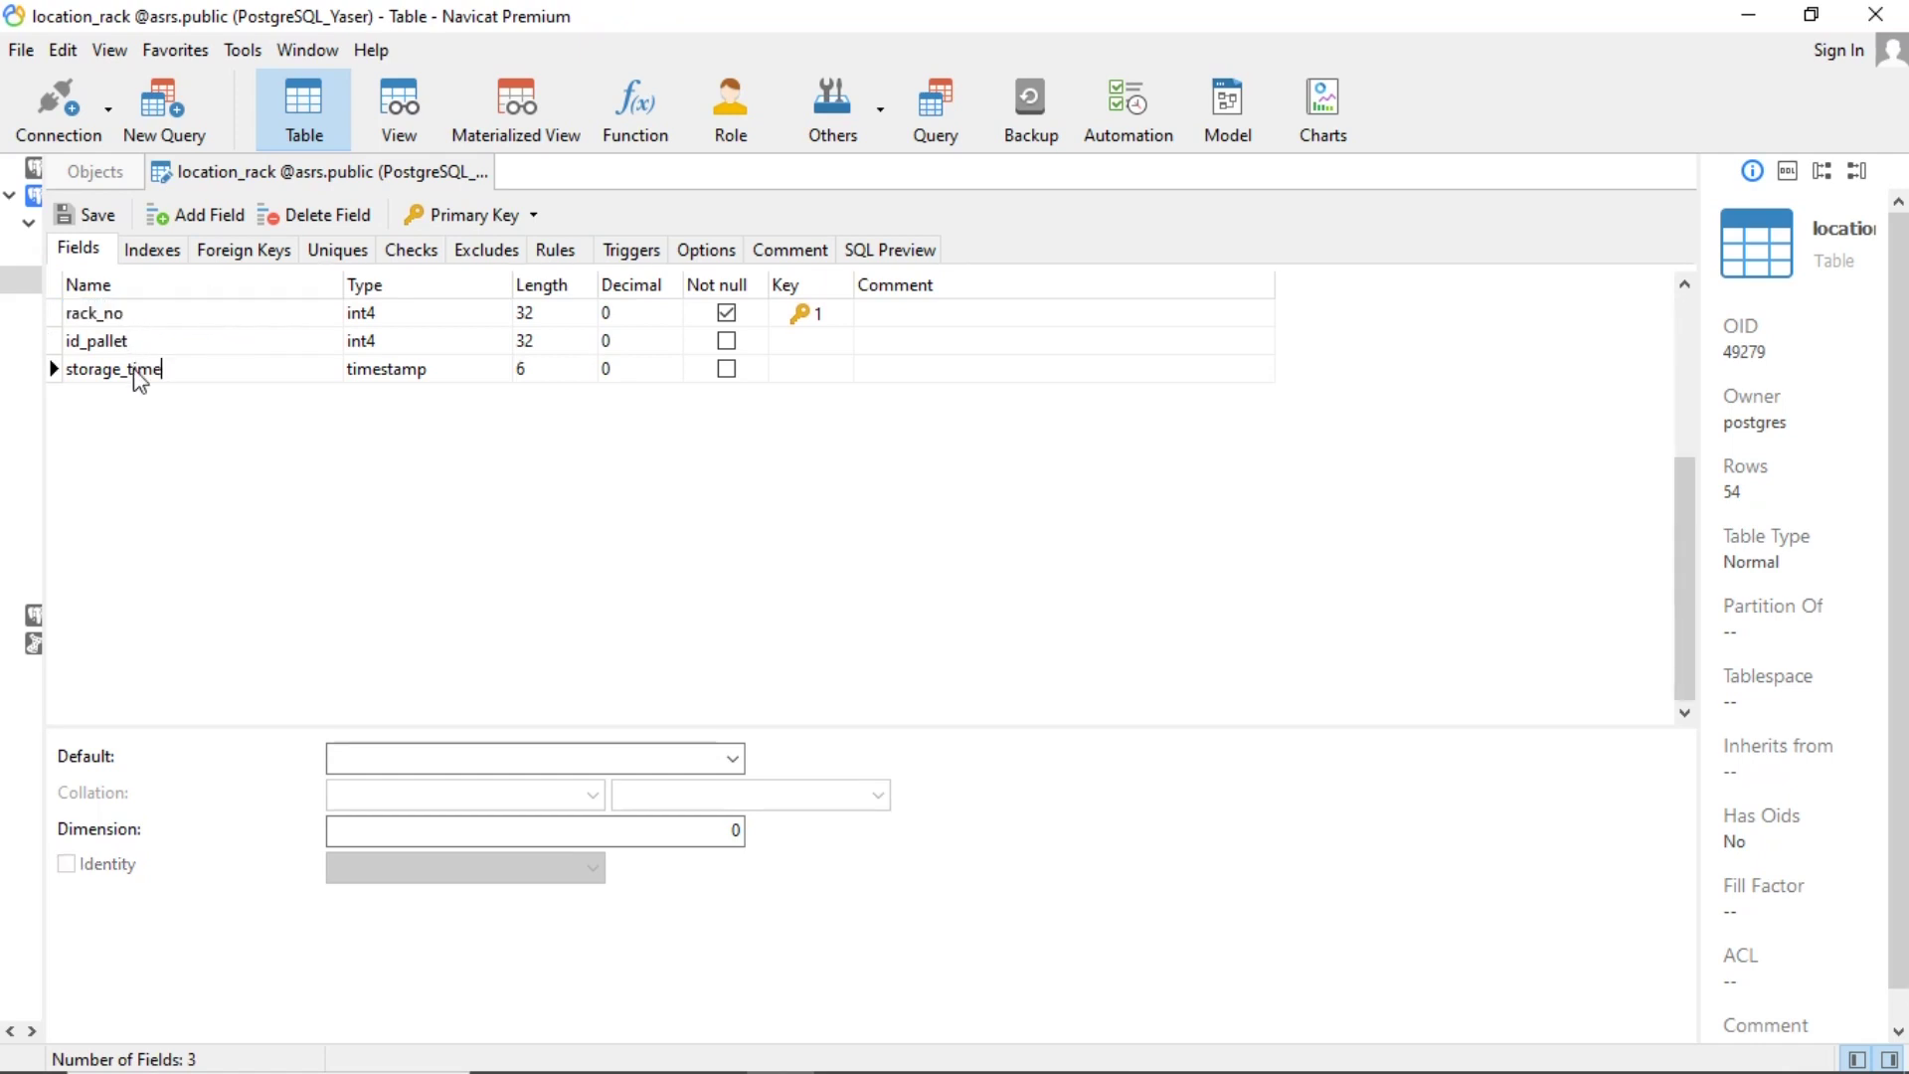
Open the design of the master_material table and review its field definitions.
{"action": "left_click", "coordinate": [96, 175]}
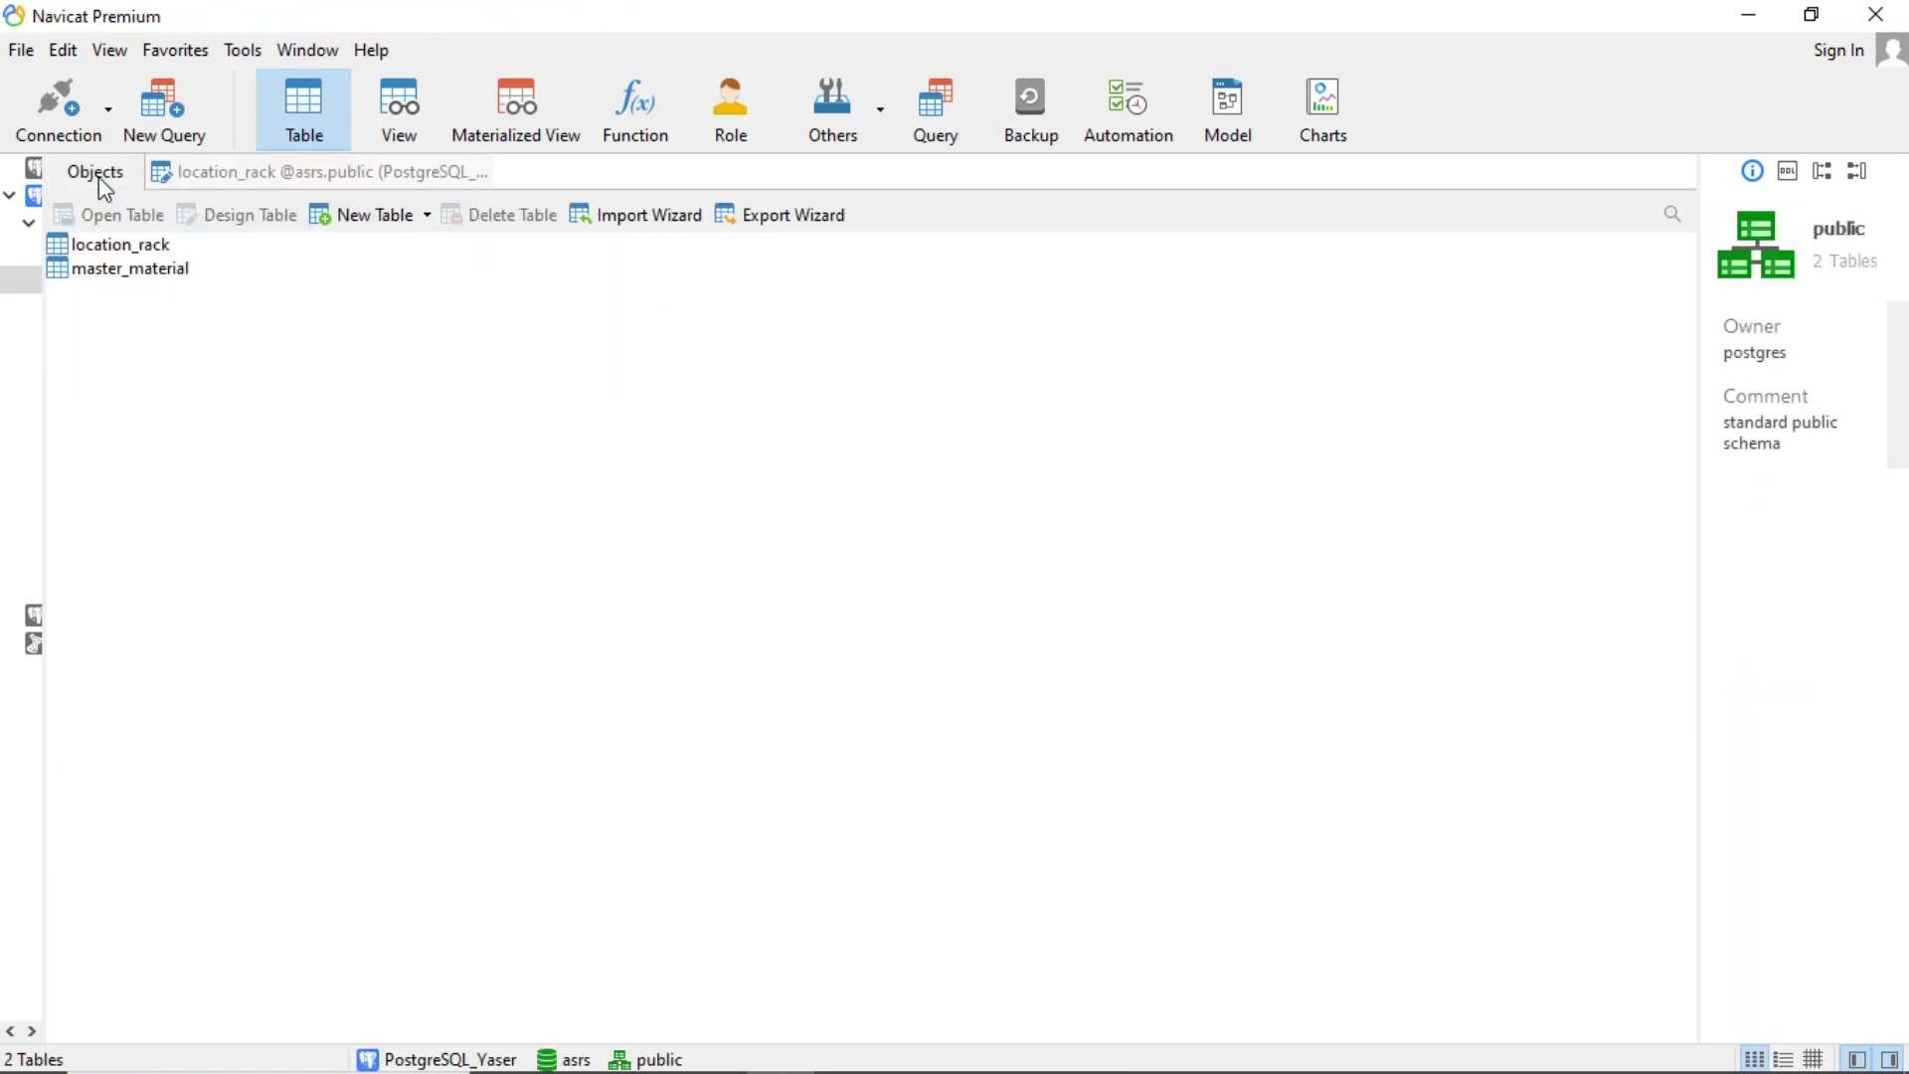
{"action": "right_click", "coordinate": [140, 277]}
{"action": "left_click", "coordinate": [223, 323]}
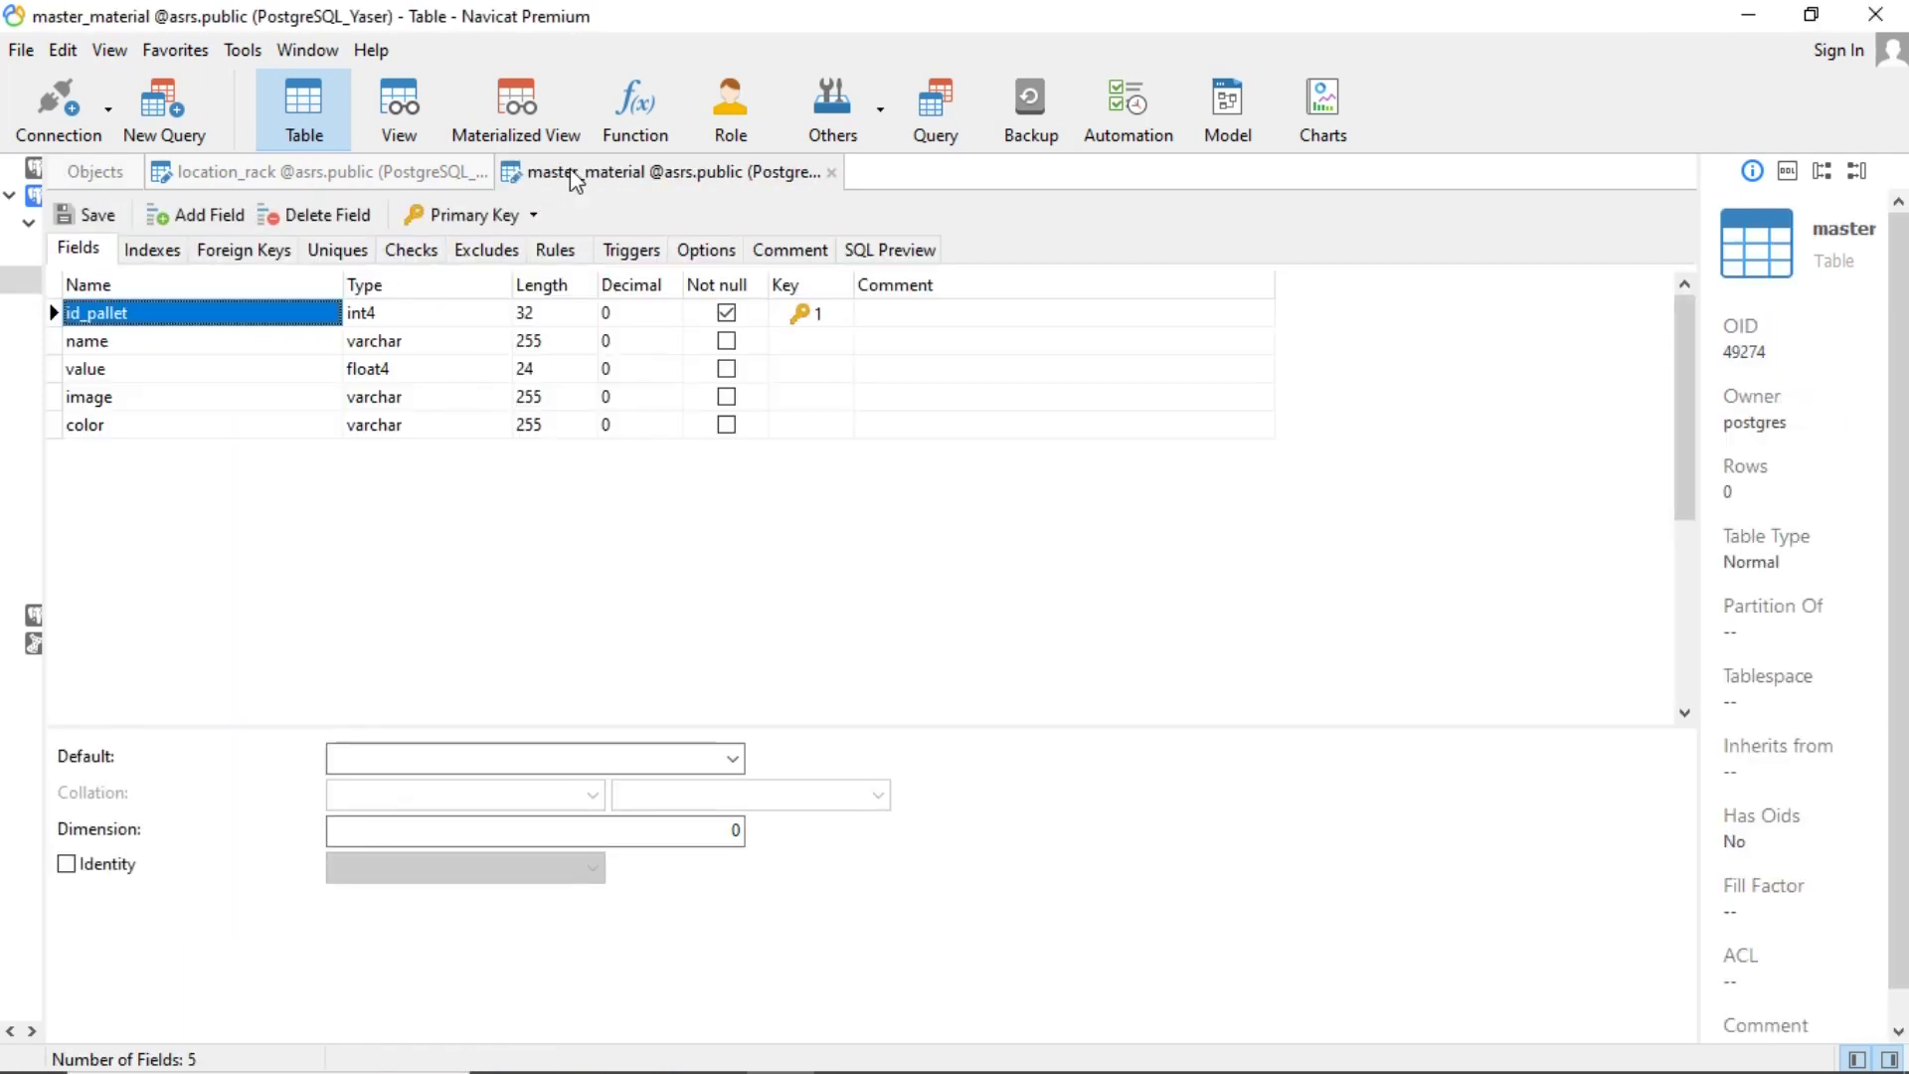
{"action": "left_click", "coordinate": [223, 348]}
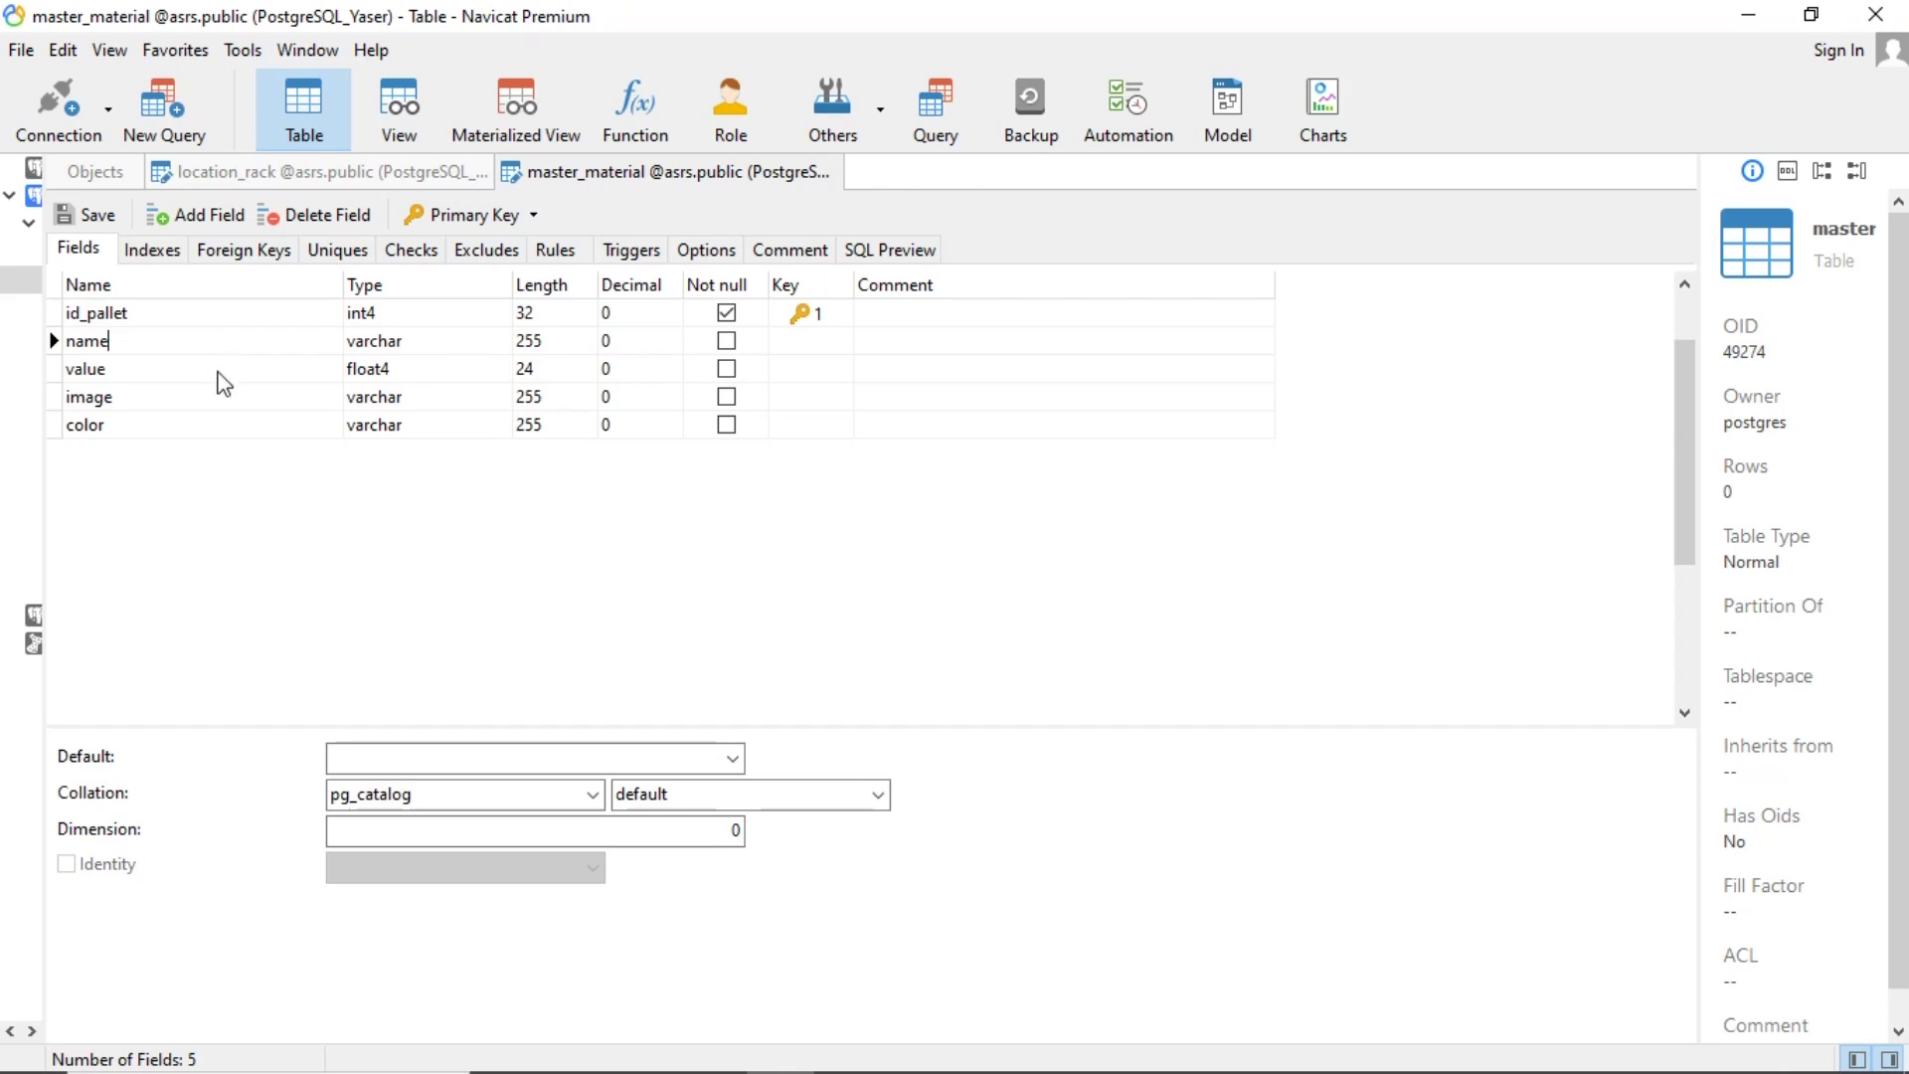
Open the records of the master_material table and examine the pallet names, values, image links and colors.
{"action": "left_click", "coordinate": [94, 172]}
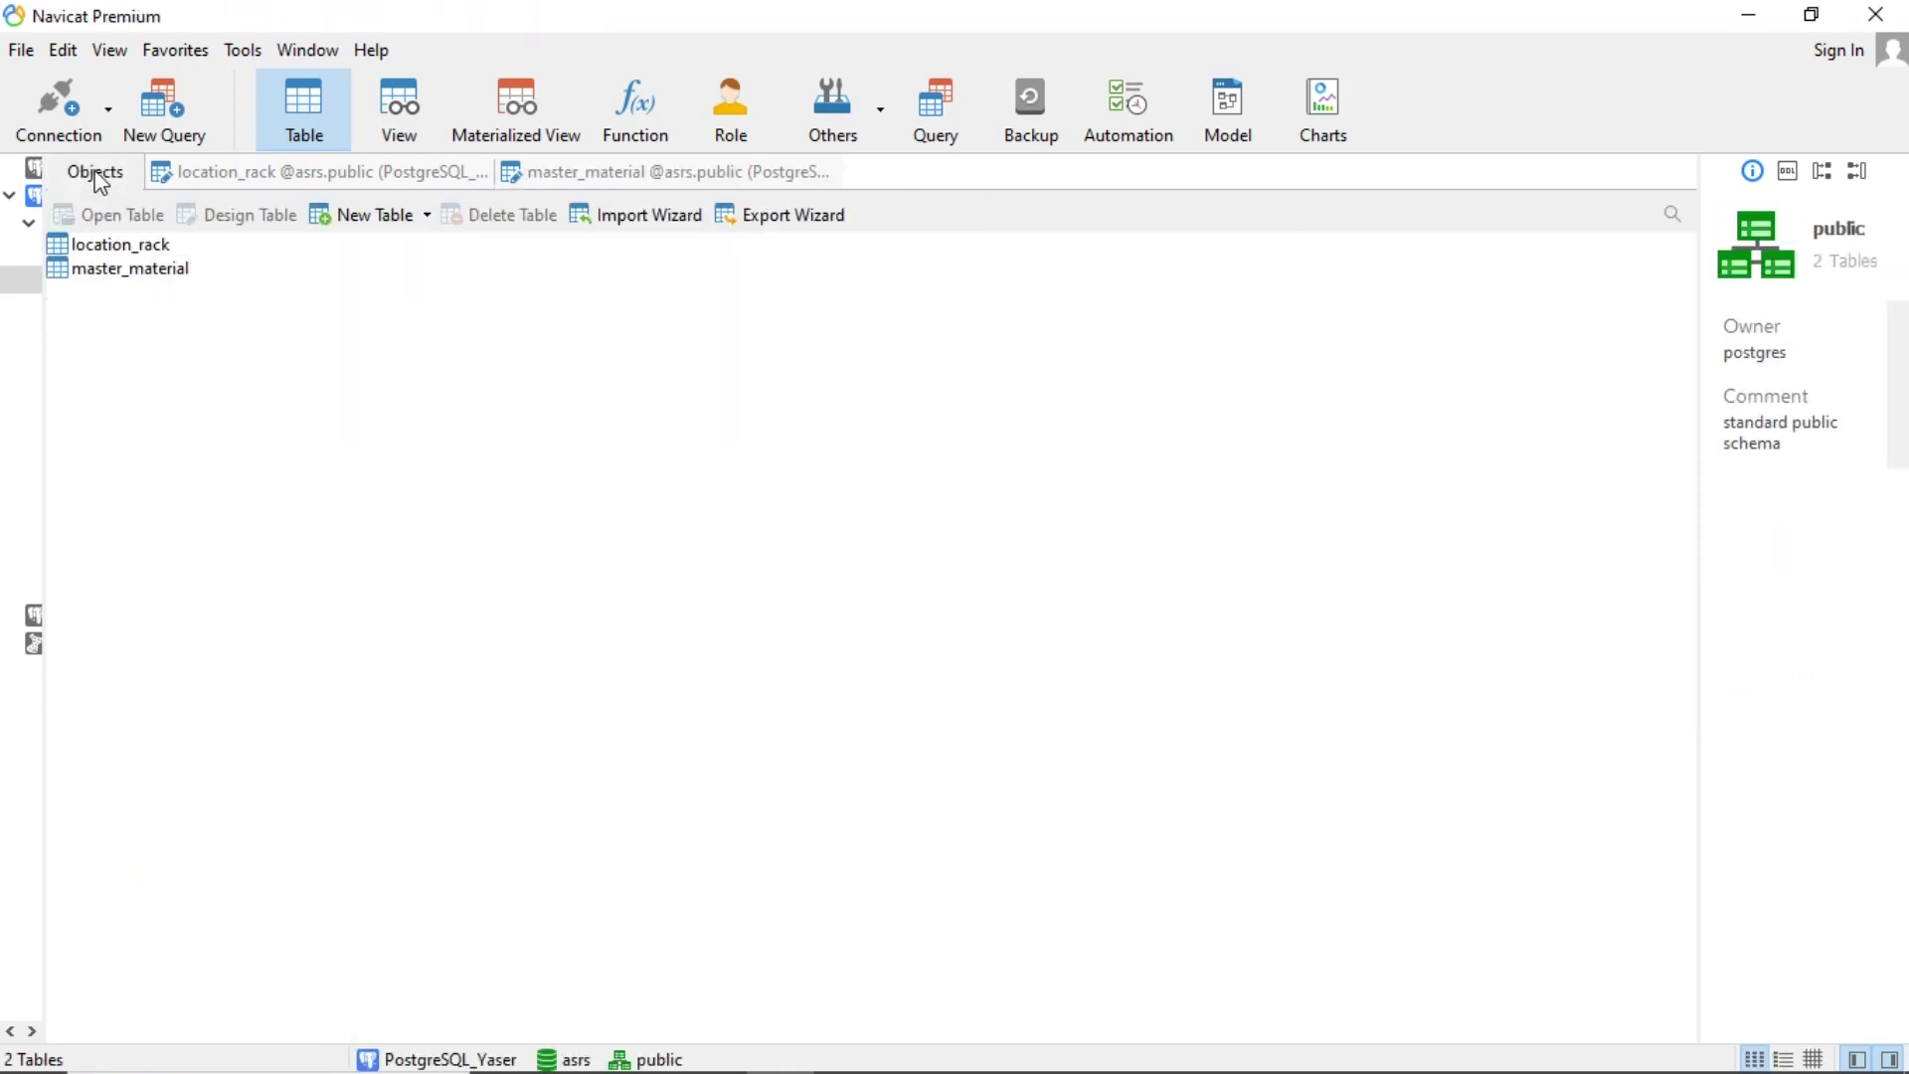
{"action": "double_click", "coordinate": [140, 271]}
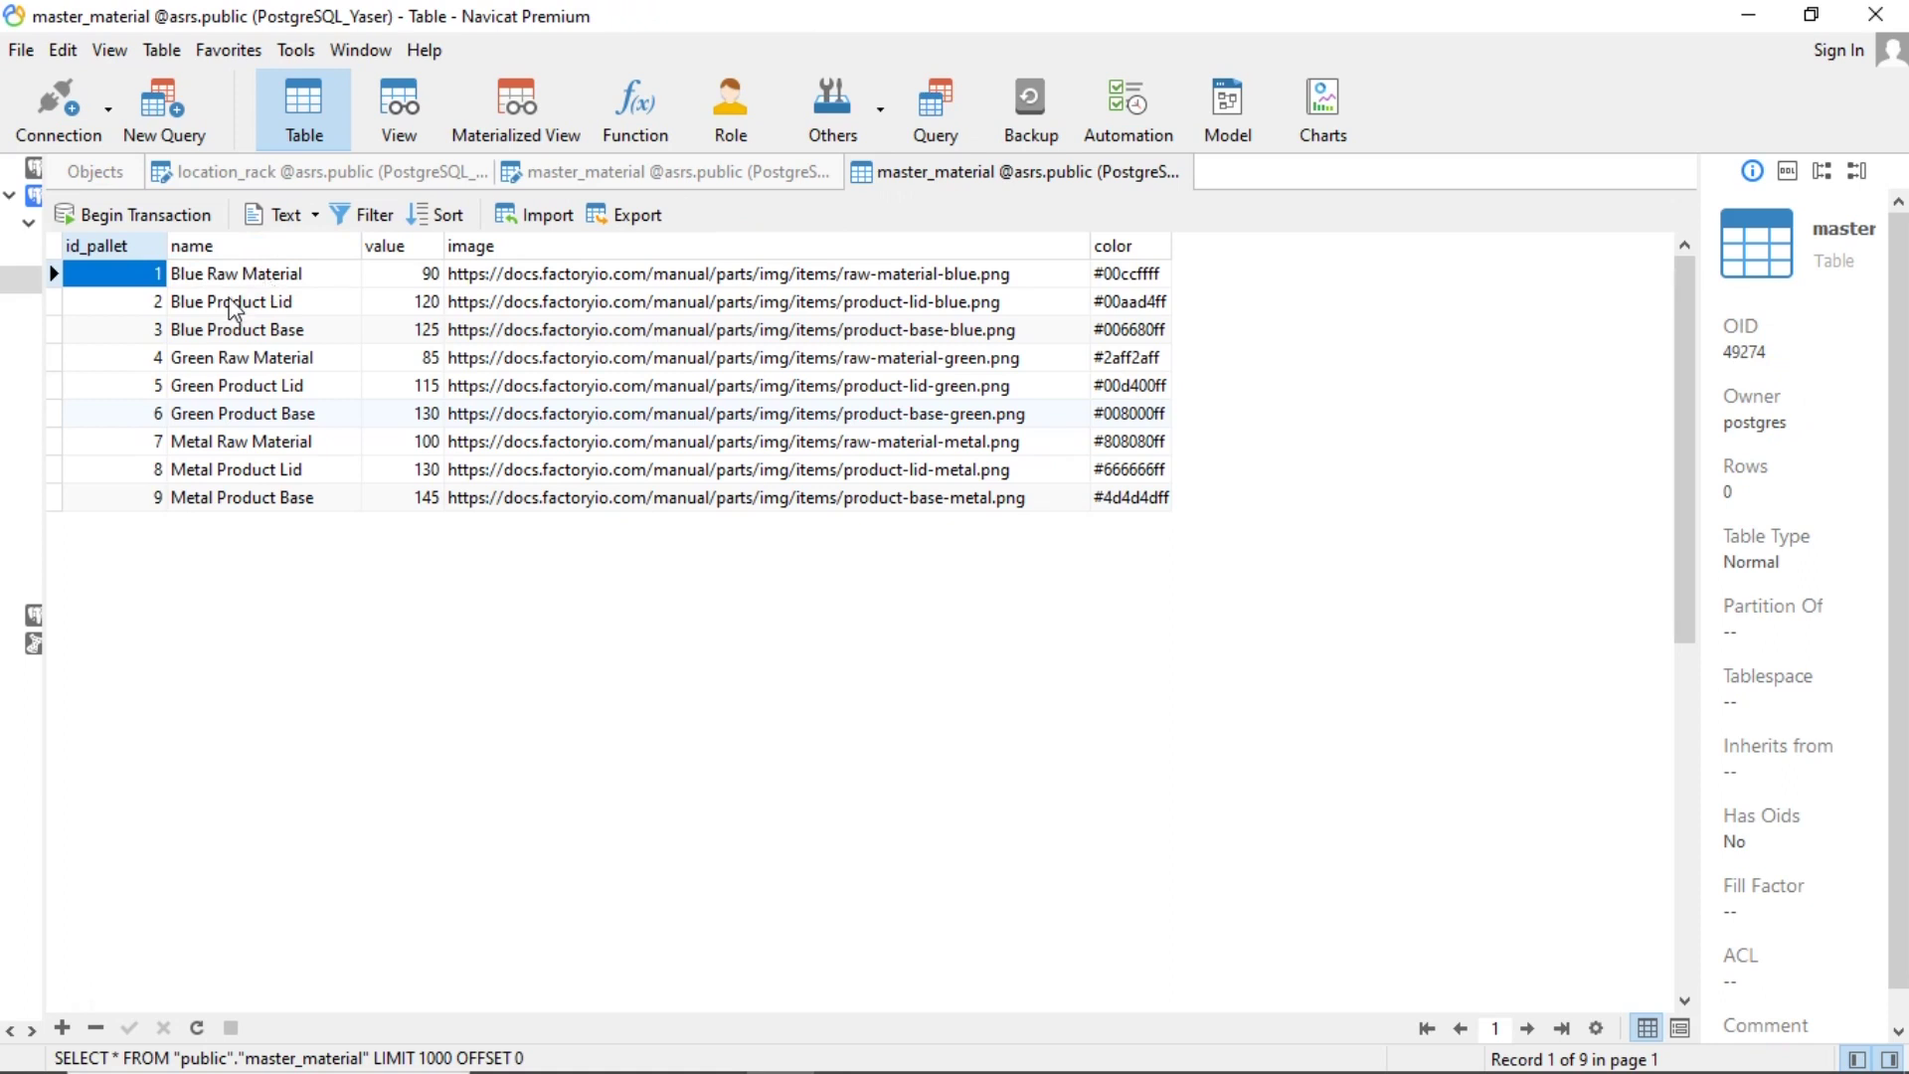
{"action": "left_click", "coordinate": [241, 331]}
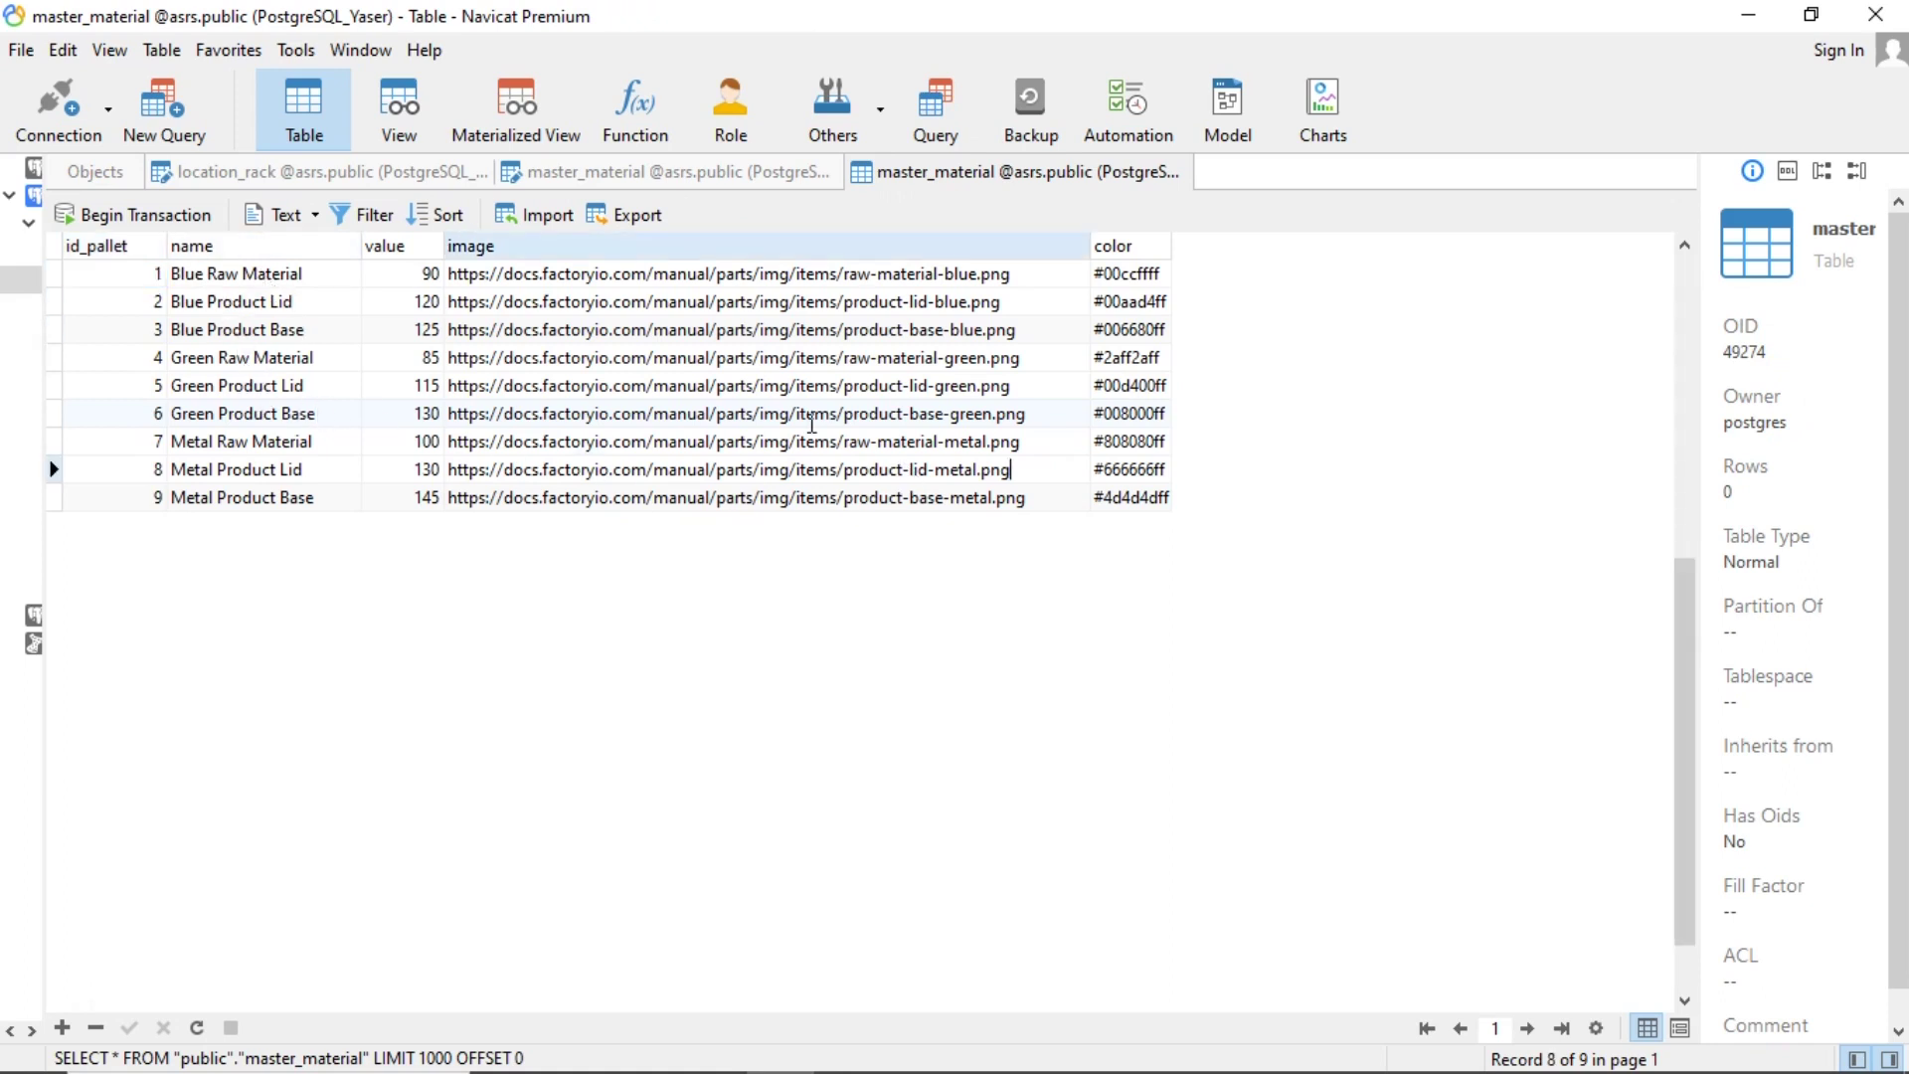
Open the records of the location_rack table and widen the storage_time column to show the full timestamps.
{"action": "left_click", "coordinate": [105, 177]}
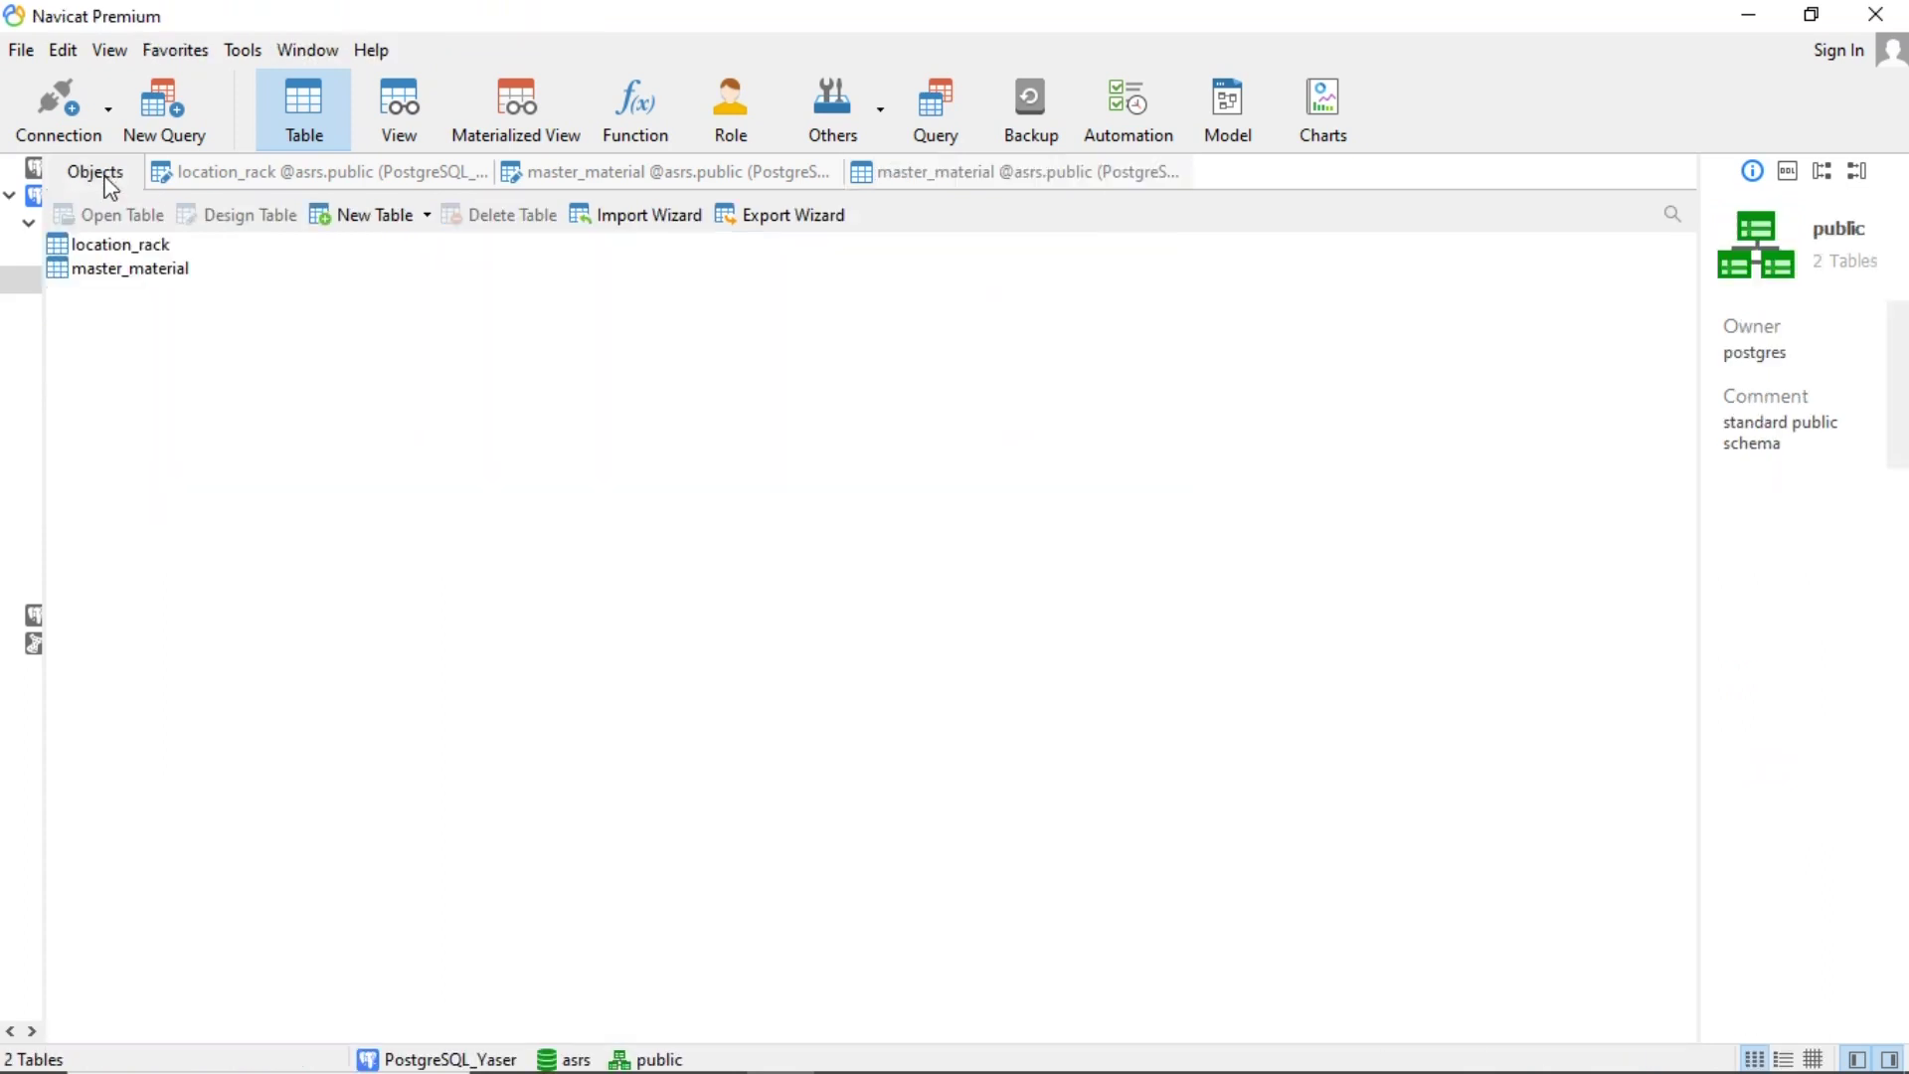
{"action": "double_click", "coordinate": [111, 244]}
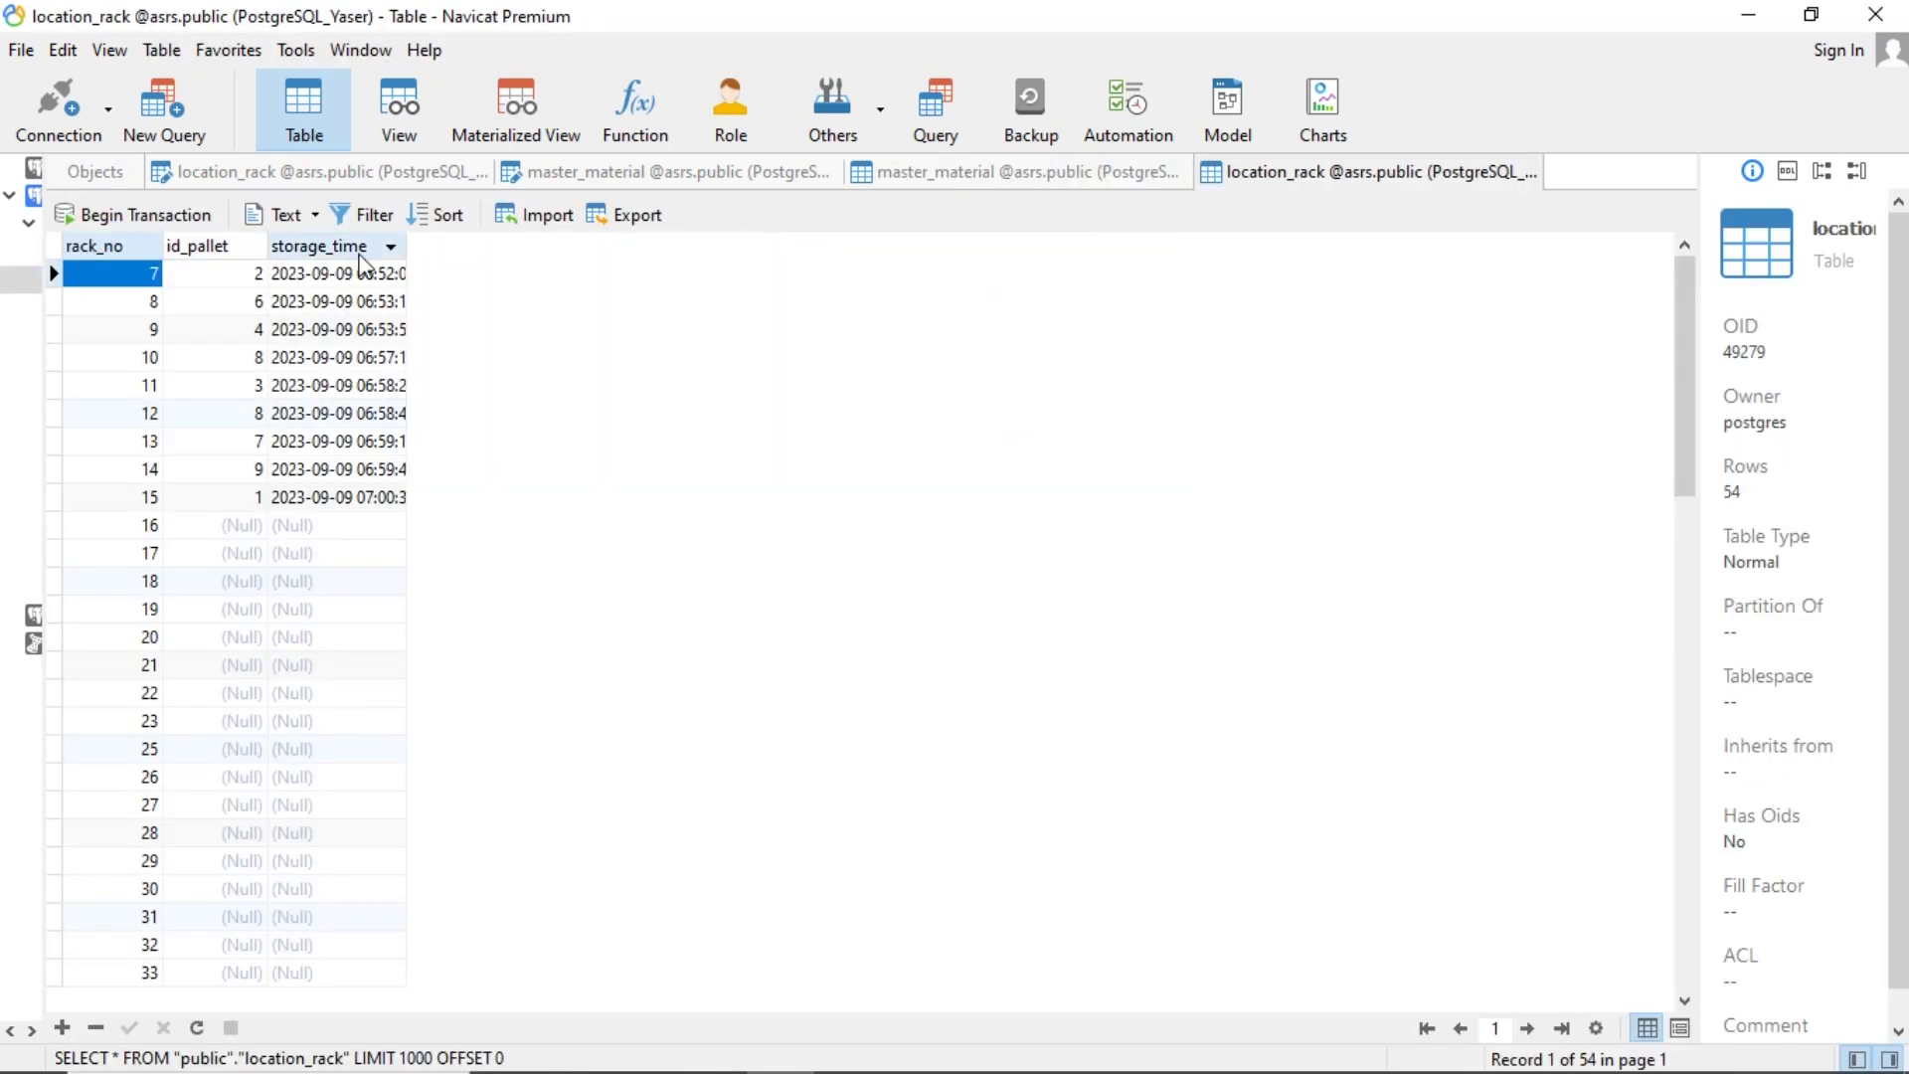
{"action": "left_click_drag", "start_coordinate": [405, 247], "coordinate": [535, 260]}
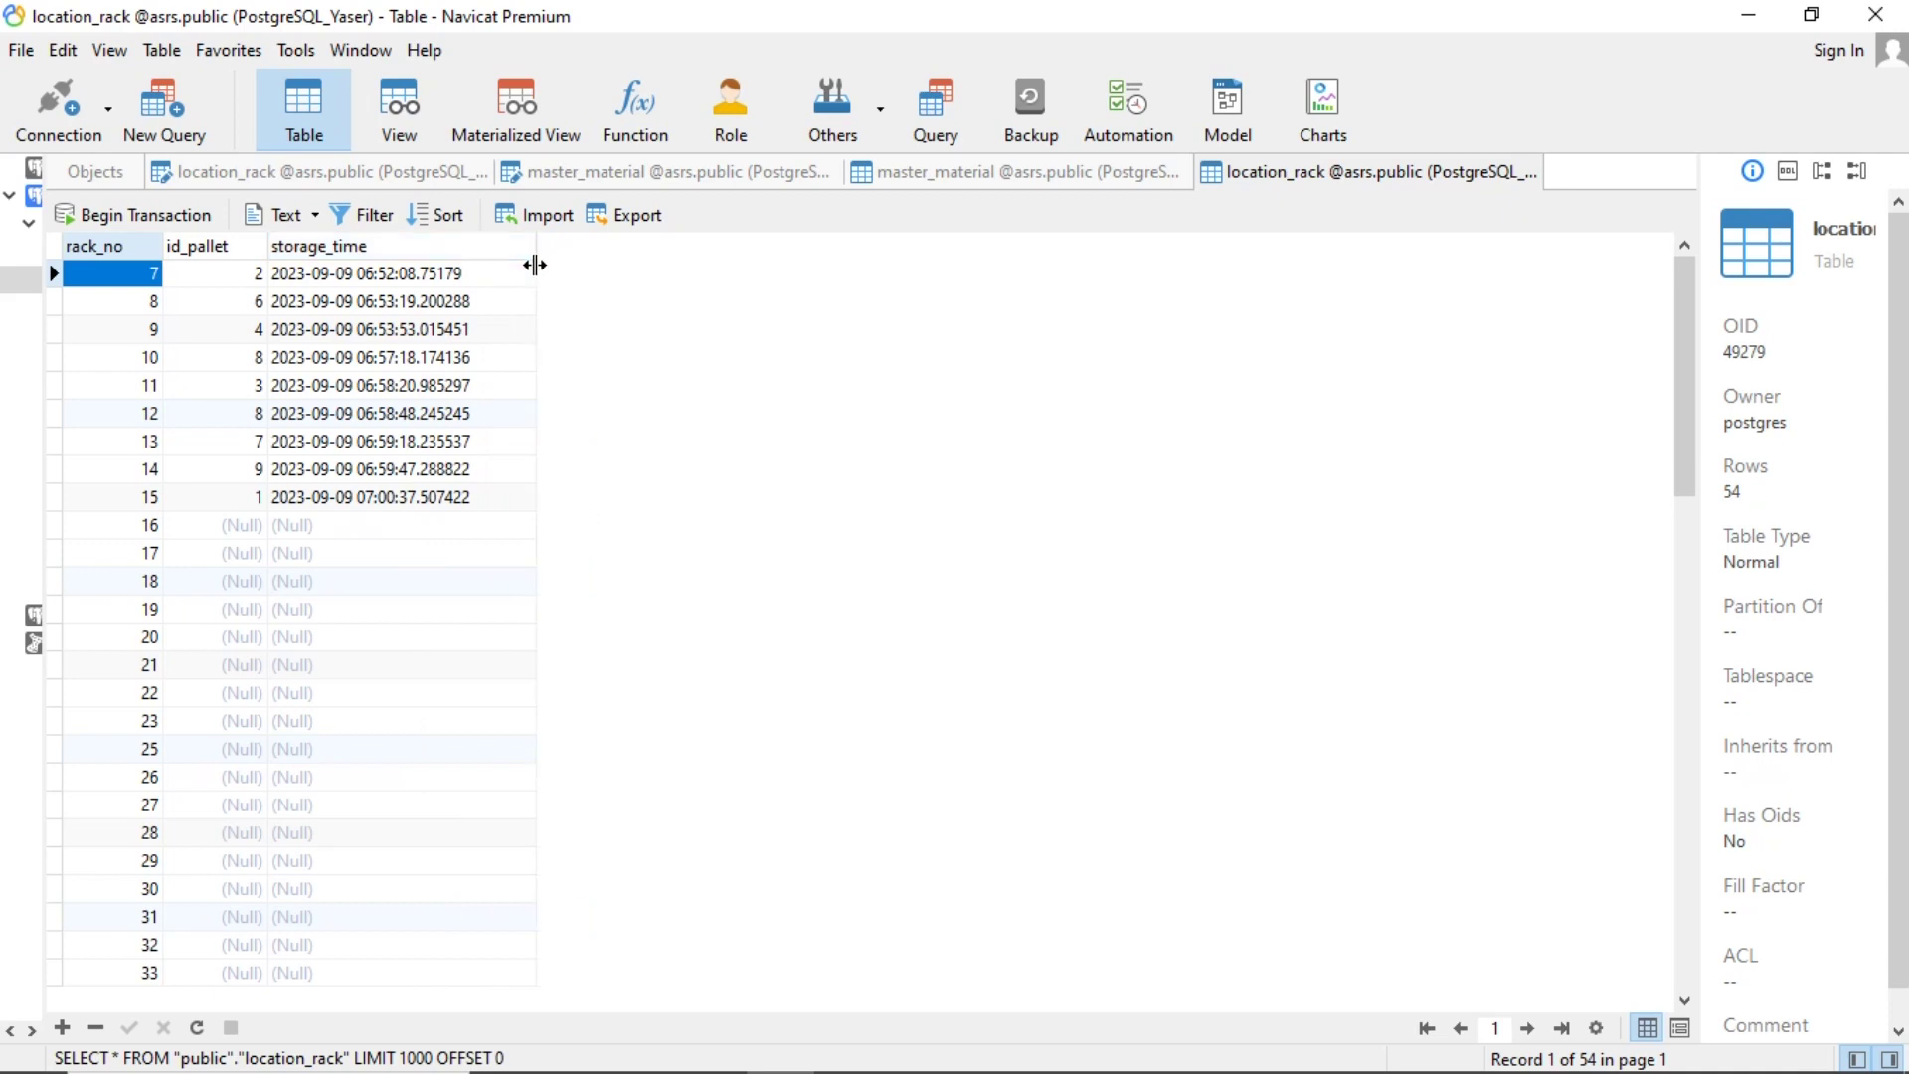
Look through all location_rack records to see which racks hold a pallet ID and storage time, and return to the first records.
{"action": "key", "text": "Down"}
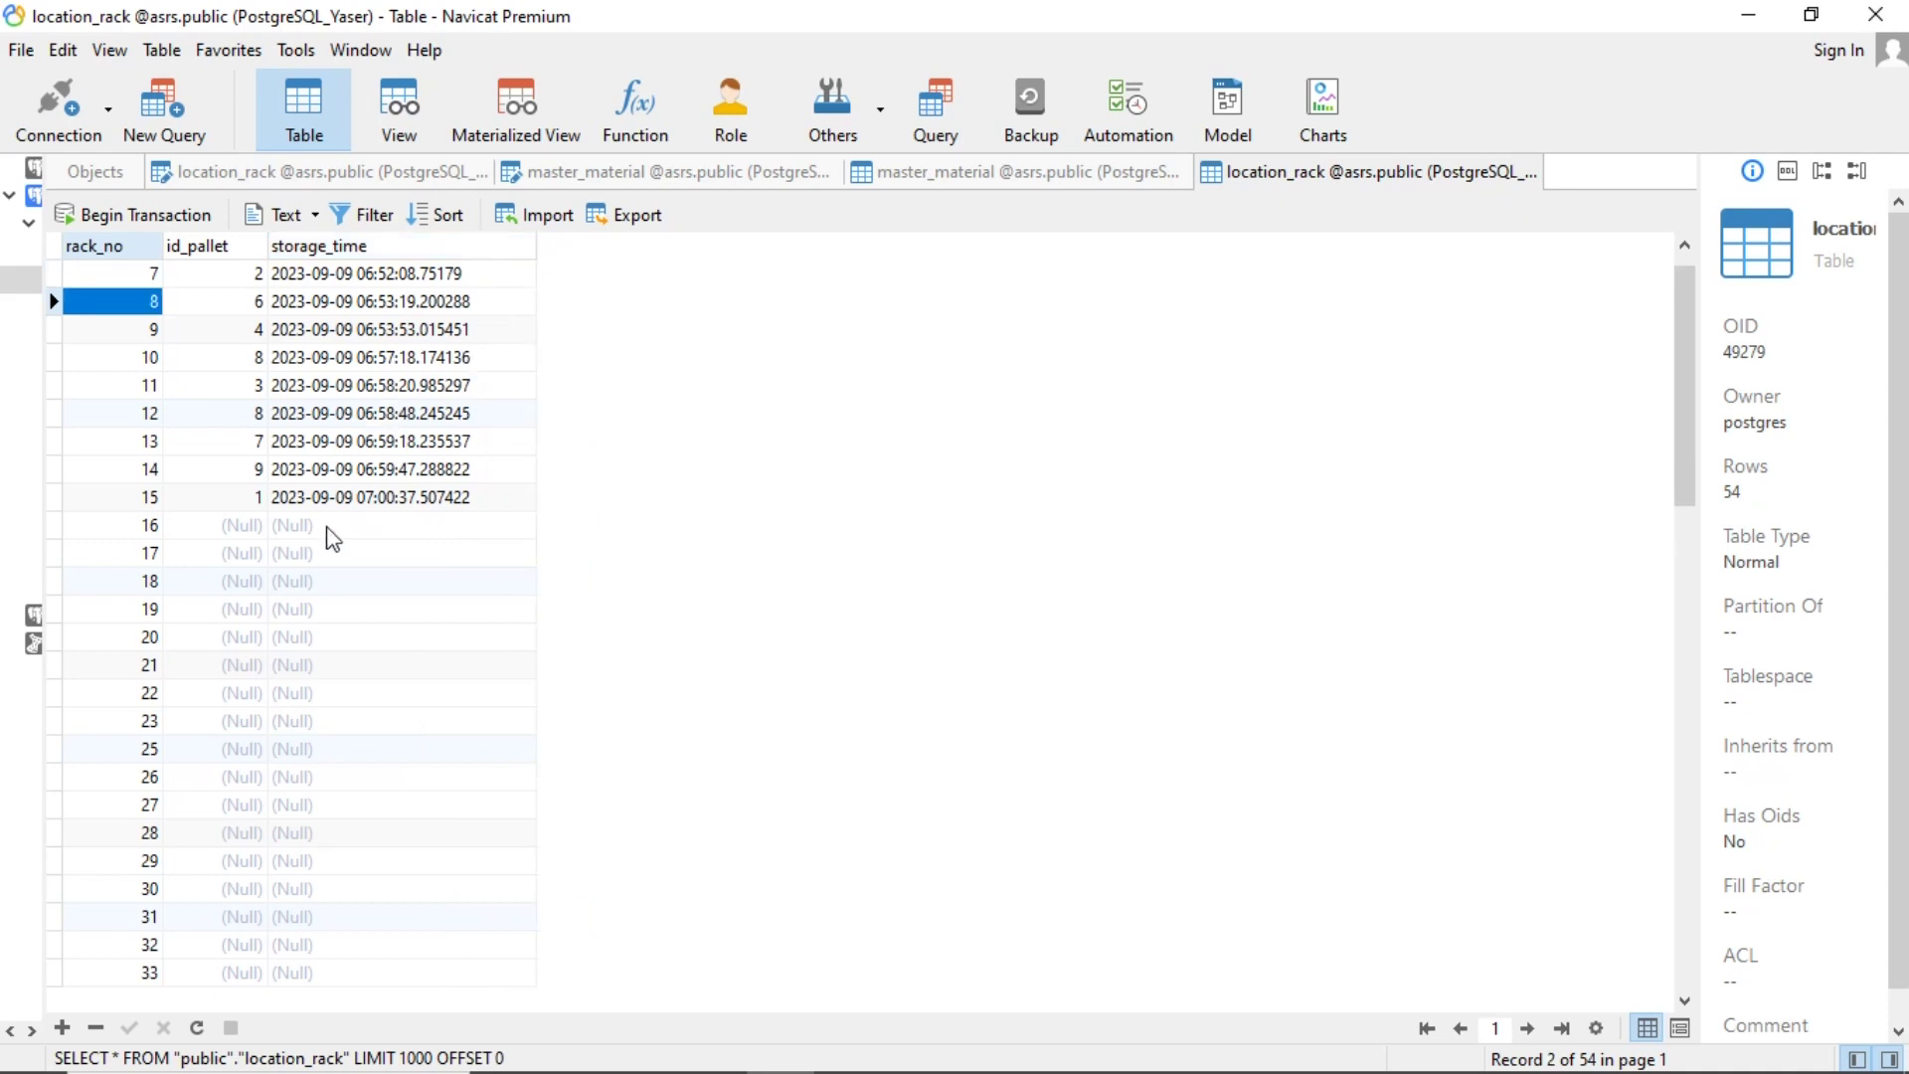
{"action": "key", "text": "Up"}
{"action": "key", "text": "Down"}
{"action": "key", "text": "Down"}
{"action": "key", "text": "Down"}
{"action": "key", "text": "Down"}
{"action": "key", "text": "Down"}
{"action": "key", "text": "Down"}
{"action": "key", "text": "Down"}
{"action": "key", "text": "Down"}
{"action": "key", "text": "Down"}
{"action": "key", "text": "Down"}
{"action": "key", "text": "Down"}
{"action": "key", "text": "Down"}
{"action": "key", "text": "Down"}
{"action": "key", "text": "Down"}
{"action": "key", "text": "Down"}
{"action": "key", "text": "Down"}
{"action": "key", "text": "Down"}
{"action": "key", "text": "Down"}
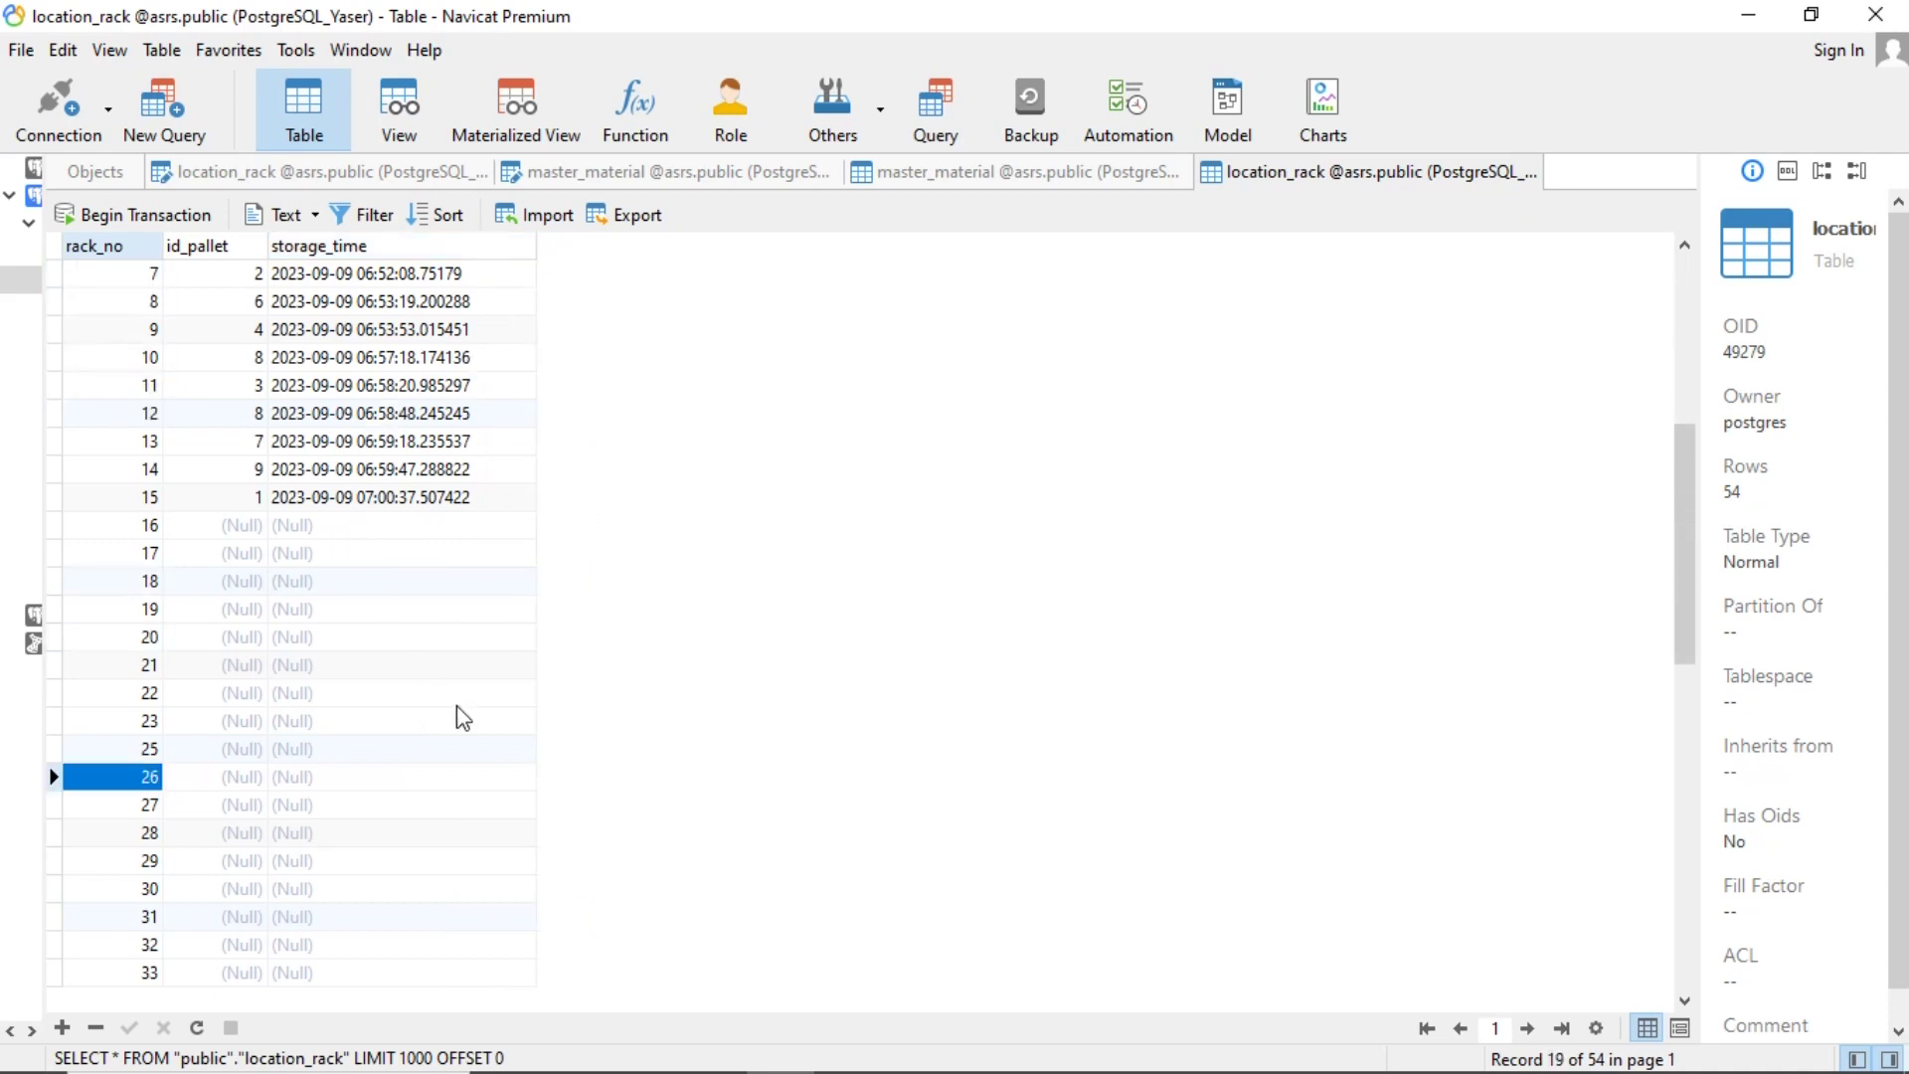
{"action": "key", "text": "Down"}
{"action": "key", "text": "Down"}
{"action": "key", "text": "Down"}
{"action": "key", "text": "Down"}
{"action": "key", "text": "Down"}
{"action": "key", "text": "Down"}
{"action": "key", "text": "Down"}
{"action": "key", "text": "Down"}
{"action": "key", "text": "Down"}
{"action": "key", "text": "Down"}
{"action": "key", "text": "Down"}
{"action": "key", "text": "Down"}
{"action": "key", "text": "Down"}
{"action": "key", "text": "Down"}
{"action": "key", "text": "Down"}
{"action": "key", "text": "Down"}
{"action": "key", "text": "Down"}
{"action": "key", "text": "Down"}
{"action": "key", "text": "Down"}
{"action": "key", "text": "Down"}
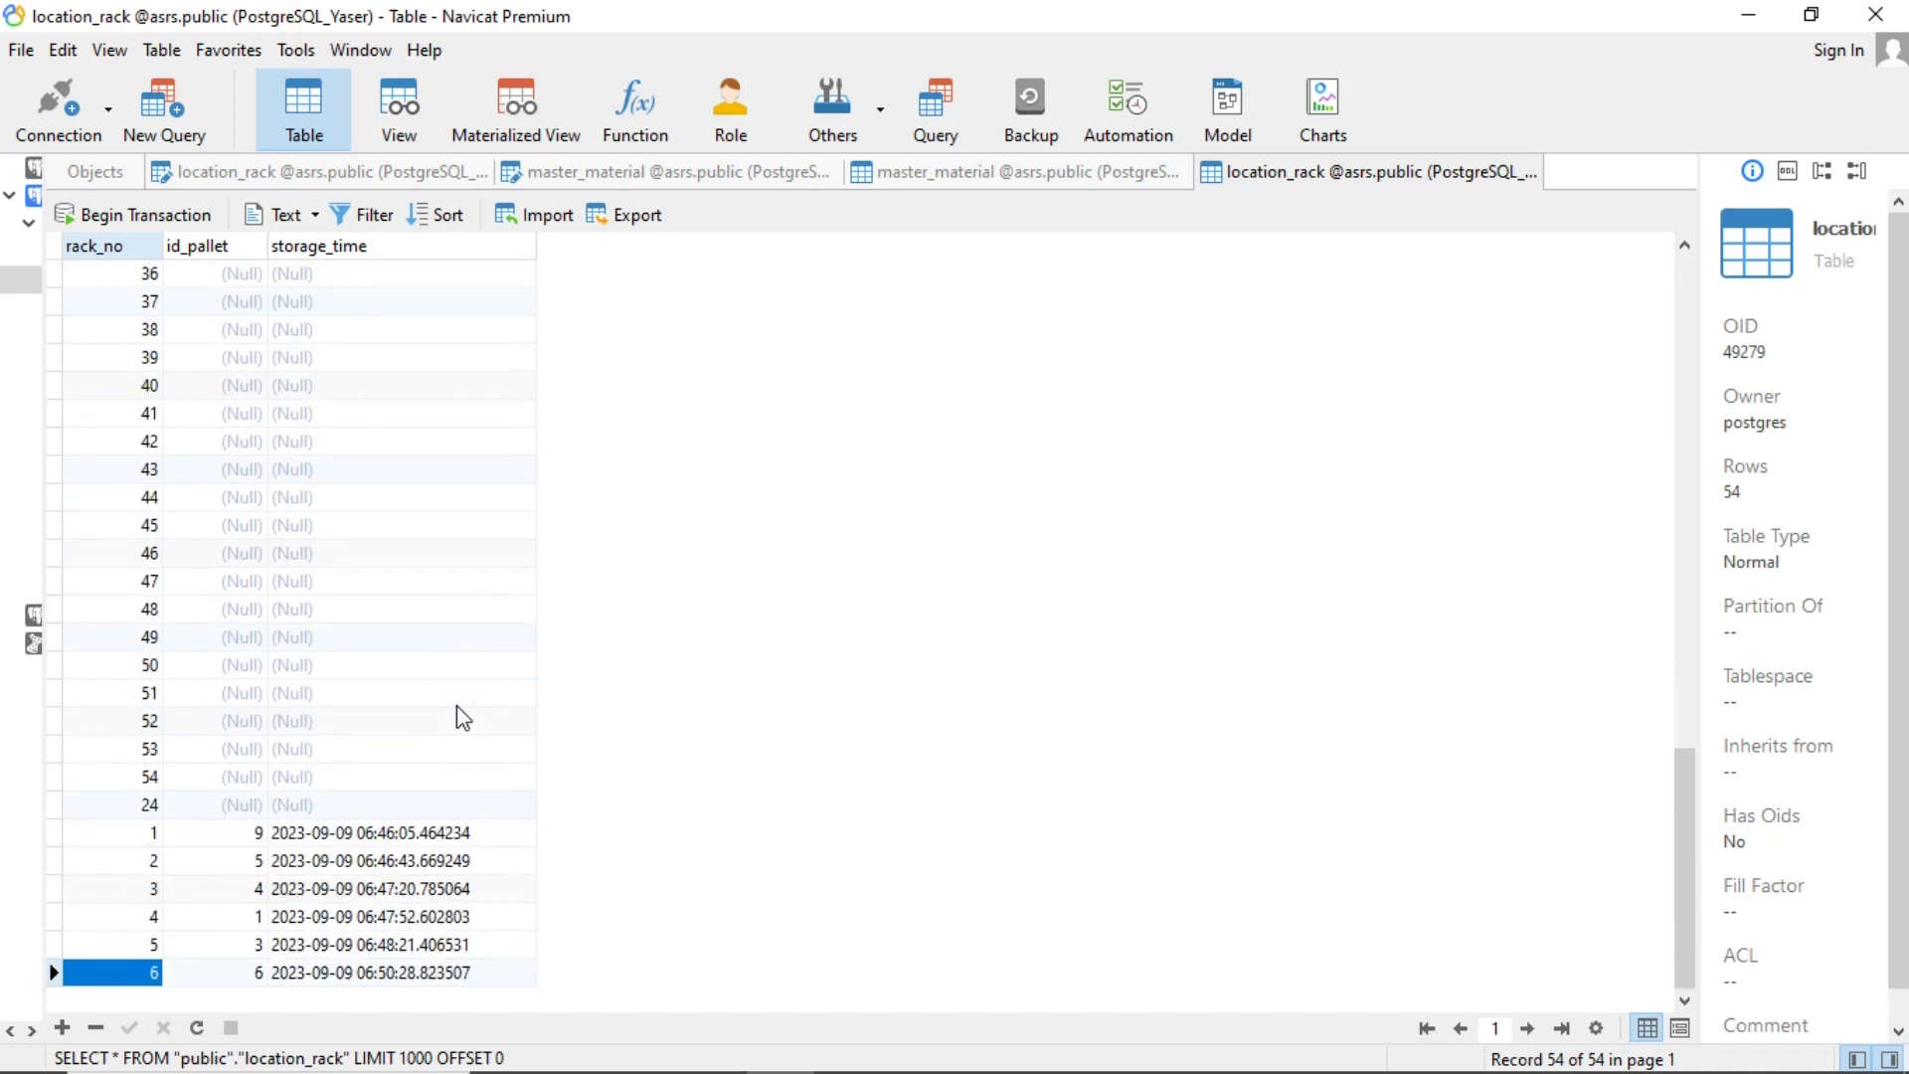
{"action": "key", "text": "Page_Up"}
{"action": "key", "text": "Page_Up"}
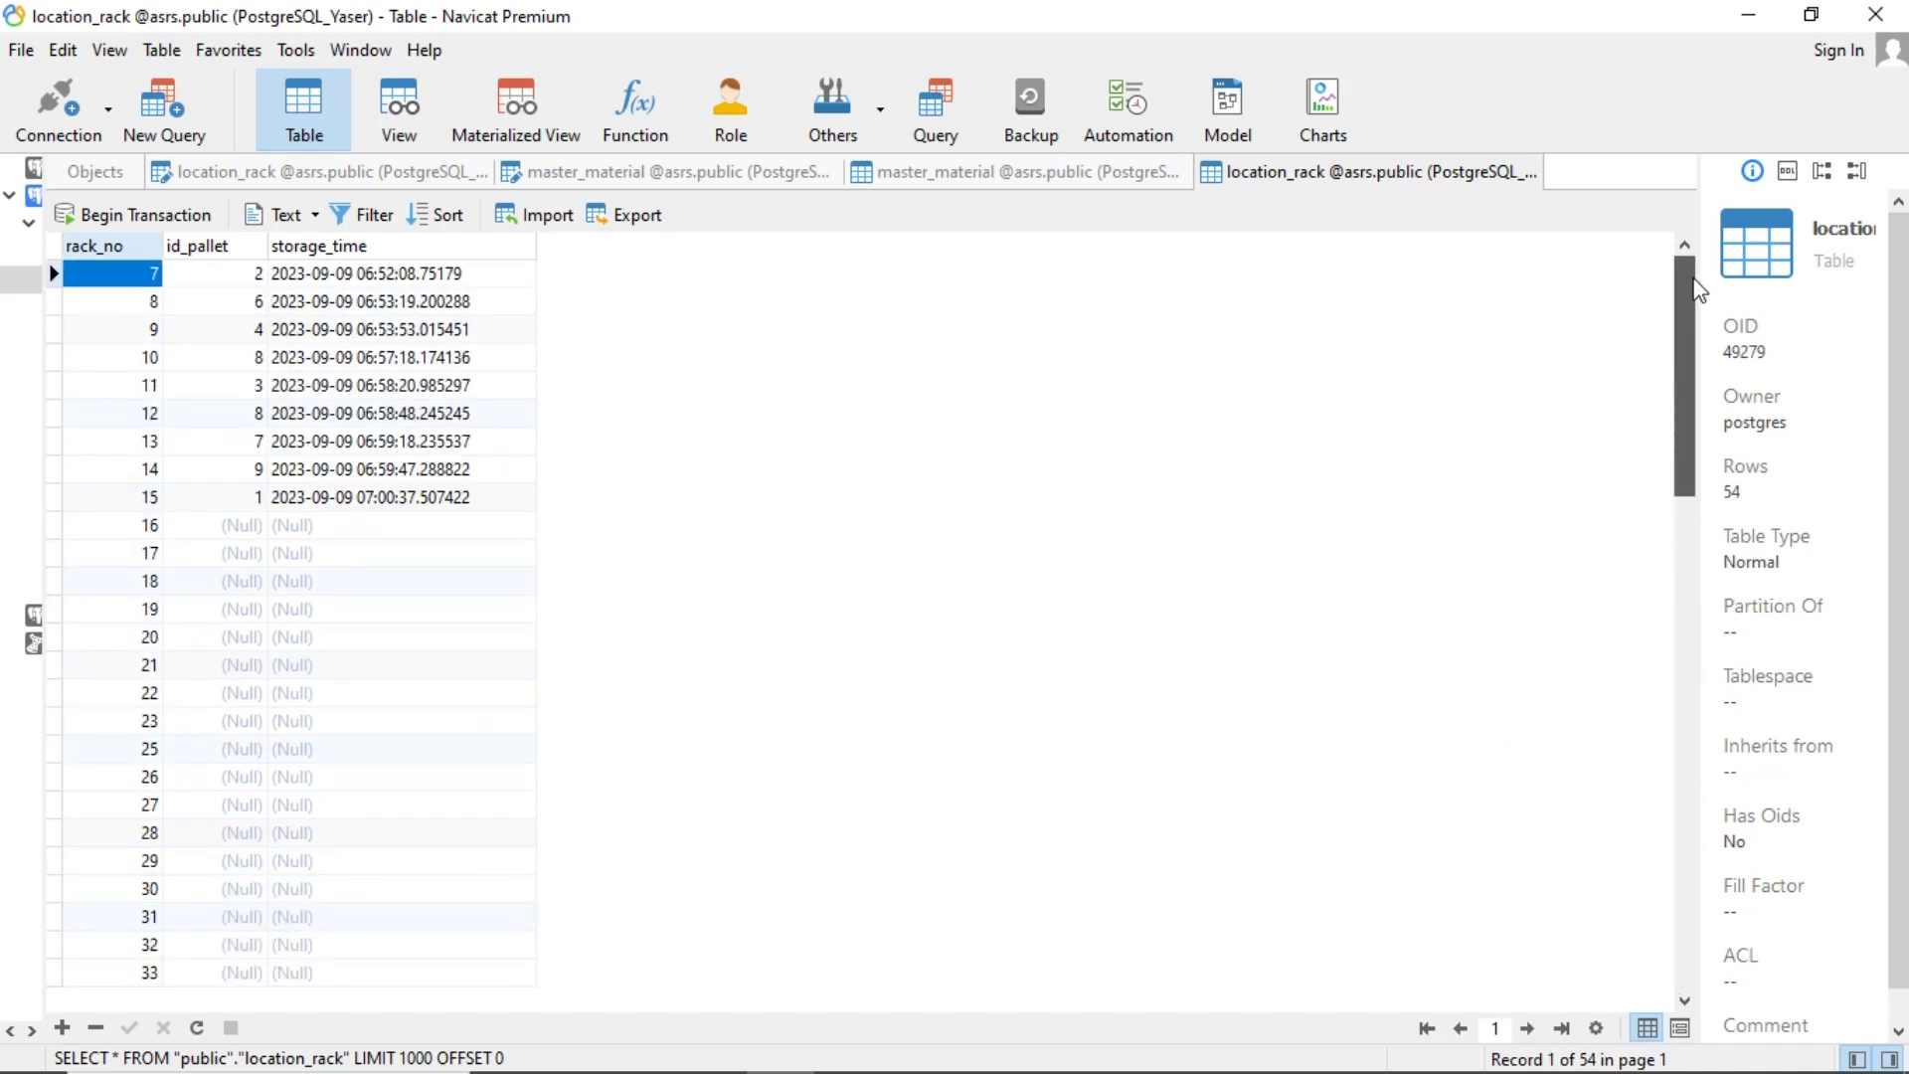
{"action": "key", "text": "Down"}
{"action": "key", "text": "Down"}
{"action": "key", "text": "Down"}
{"action": "key", "text": "Down"}
{"action": "key", "text": "Down"}
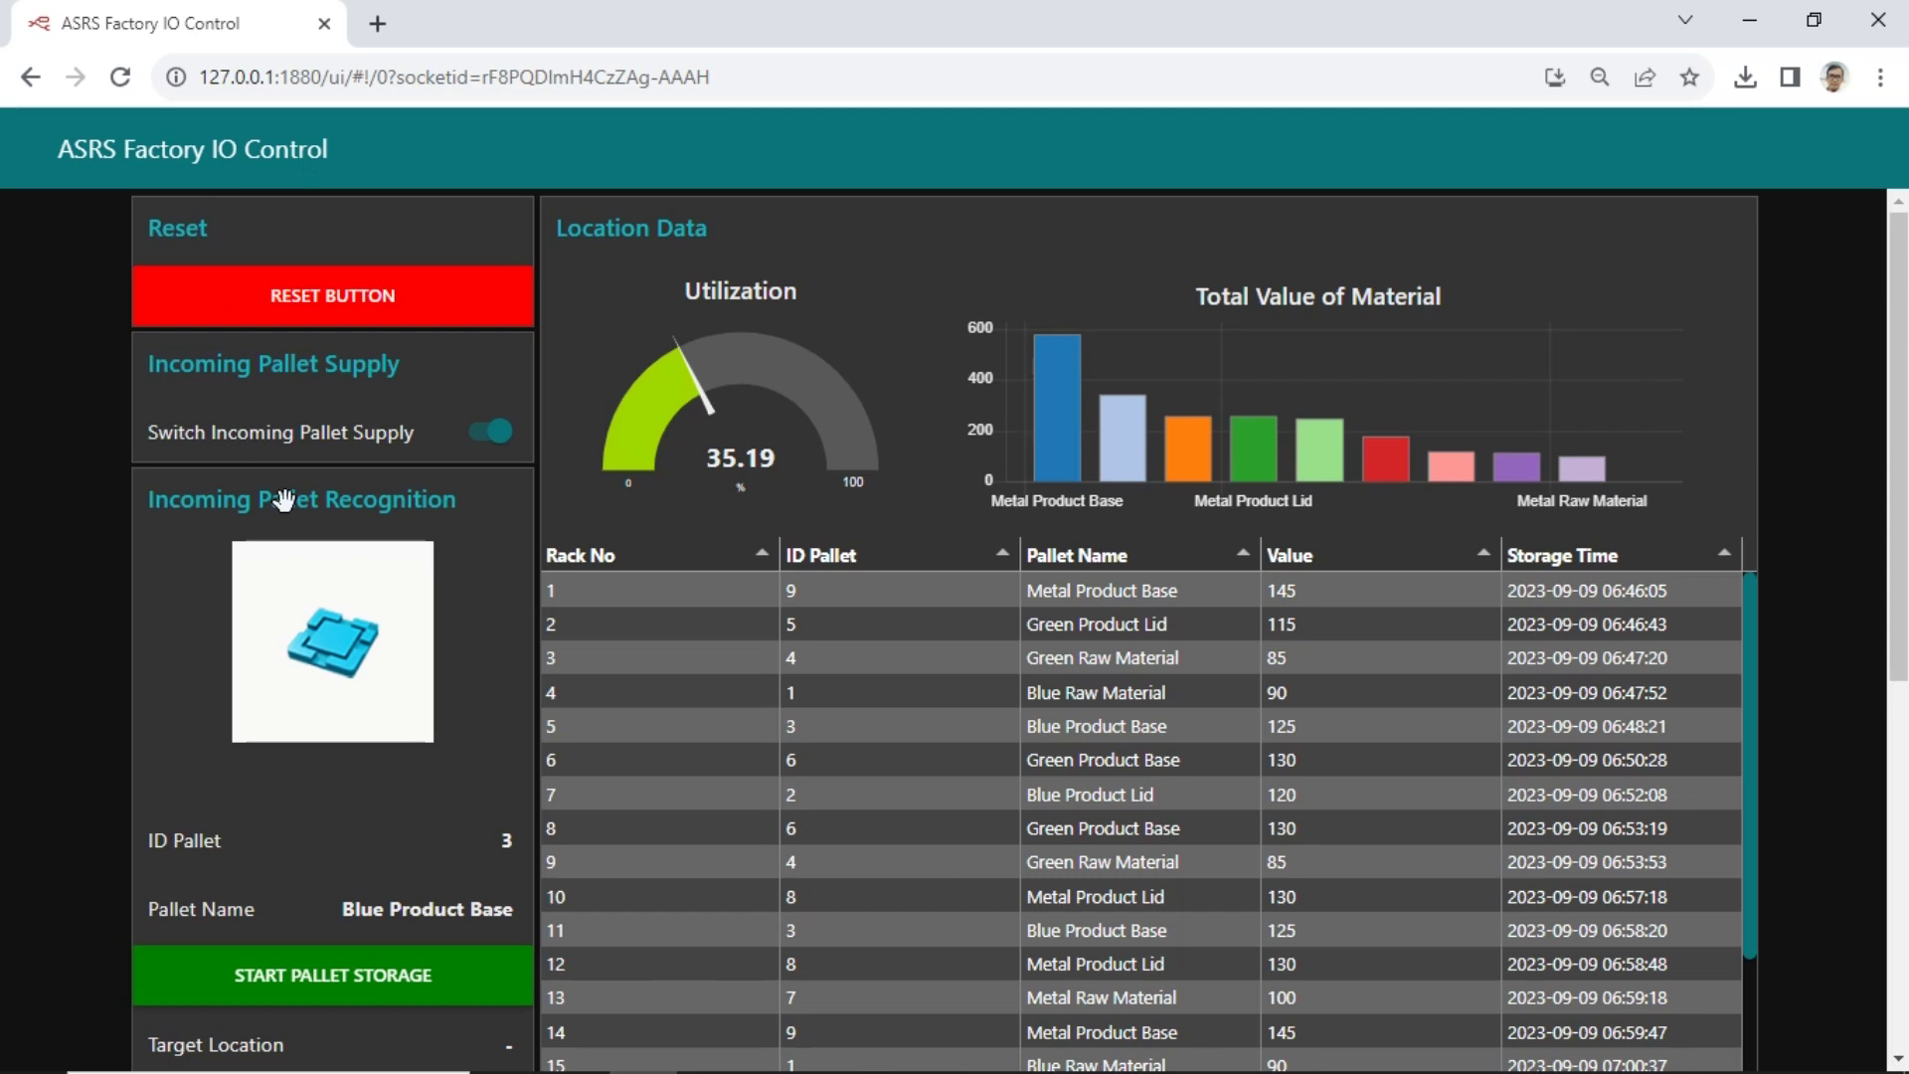
On the ASRS Factory IO Control dashboard in the browser, examine the Incoming Pallet Recognition section and its pallet name.
{"action": "scroll", "coordinate": [404, 401], "scroll_direction": "down", "scroll_amount": 1}
{"action": "left_click_drag", "start_coordinate": [459, 360], "coordinate": [158, 363]}
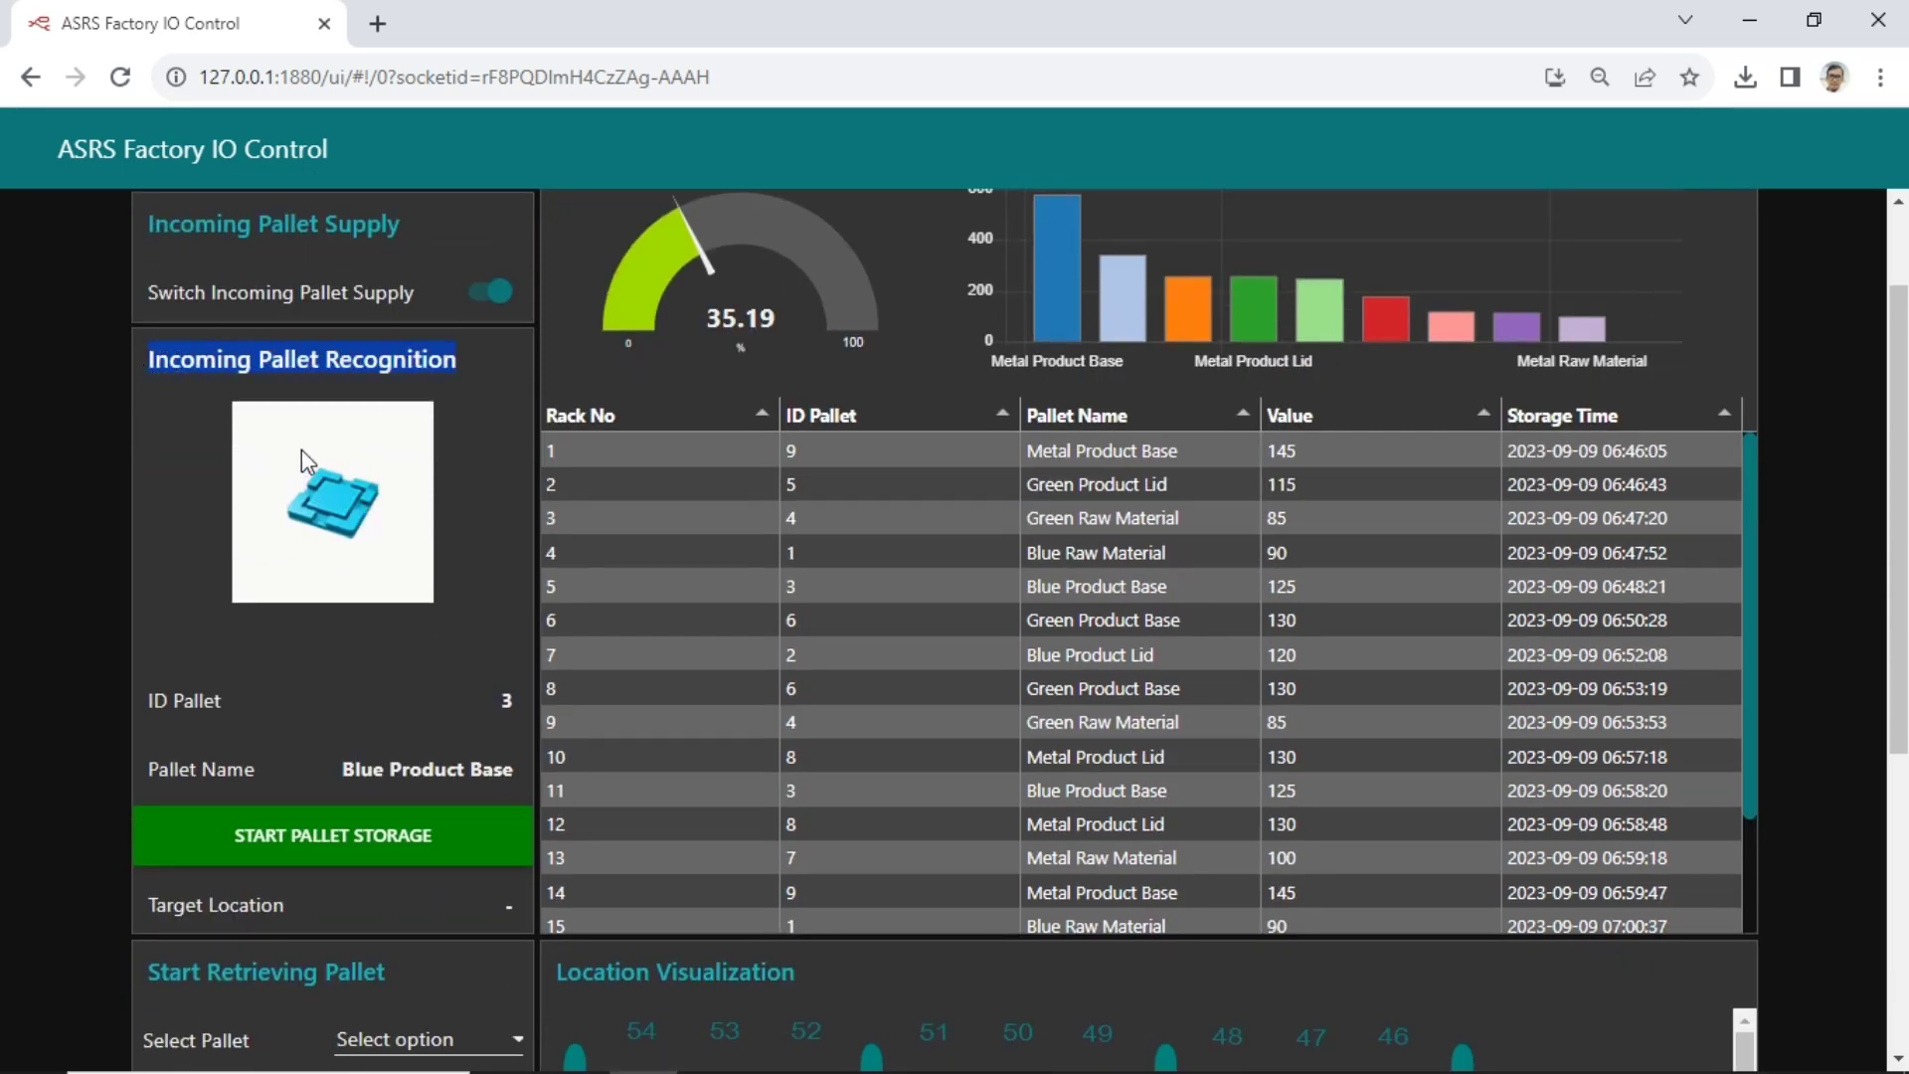
{"action": "scroll", "coordinate": [358, 663], "scroll_direction": "down", "scroll_amount": 1}
{"action": "left_click_drag", "start_coordinate": [513, 635], "coordinate": [360, 637]}
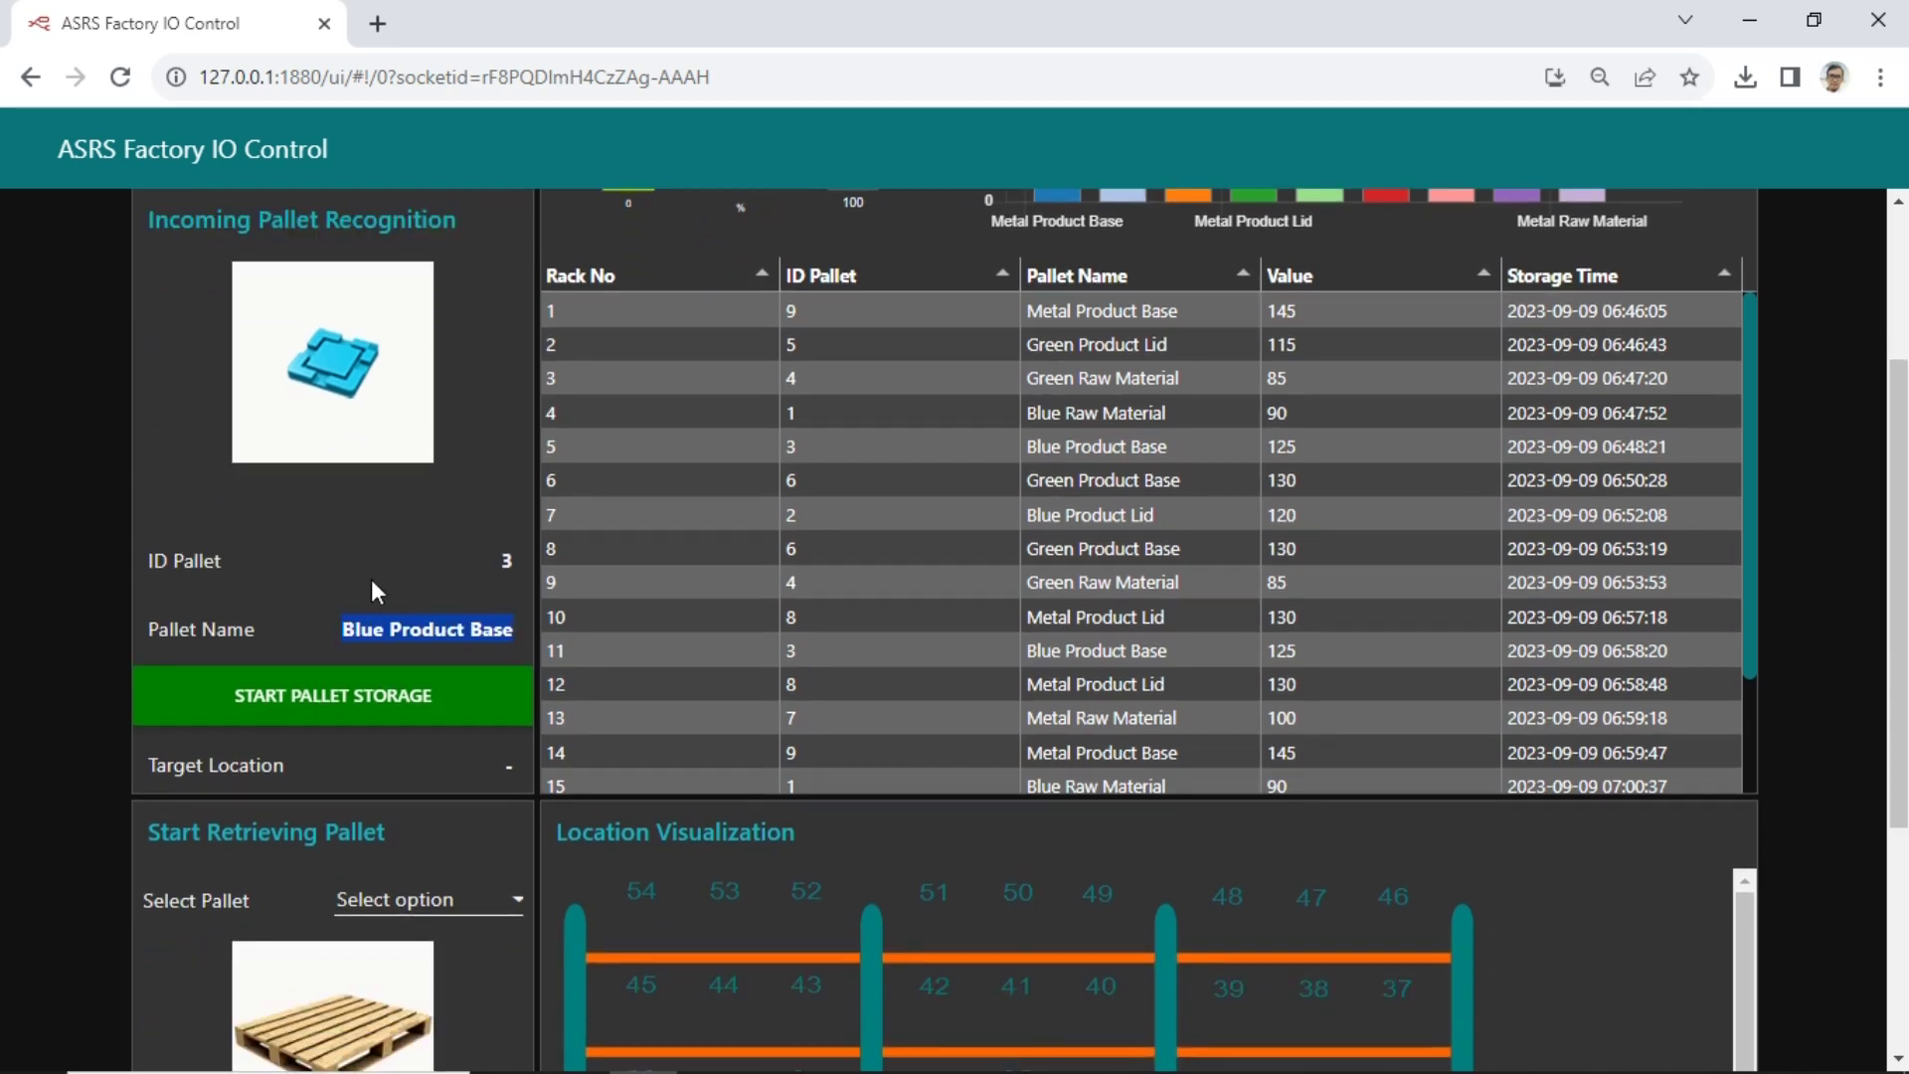
{"action": "left_click", "coordinate": [372, 588]}
Examine the rack location visualization and the pallet options for retrieval, leaving the pallet unselected.
{"action": "scroll", "coordinate": [368, 577], "scroll_direction": "down", "scroll_amount": 1}
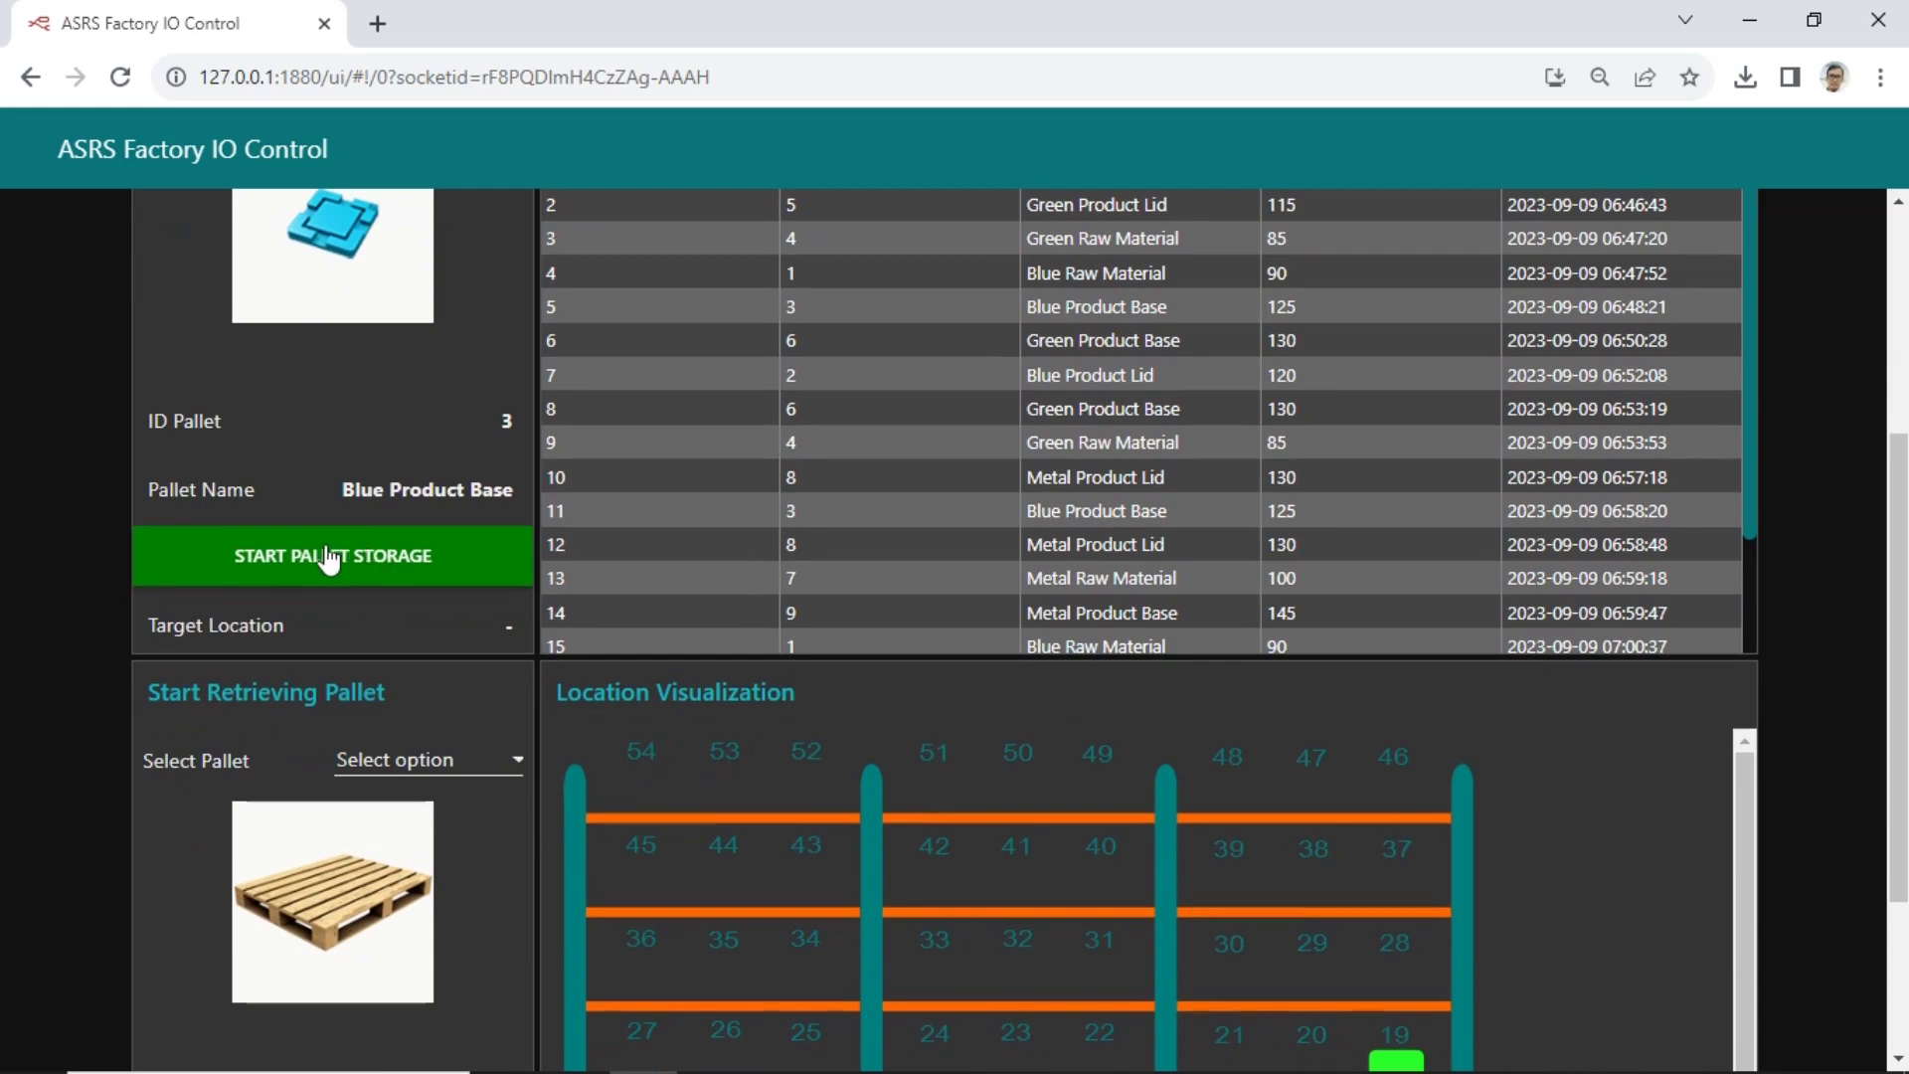
{"action": "scroll", "coordinate": [328, 557], "scroll_direction": "down", "scroll_amount": 2}
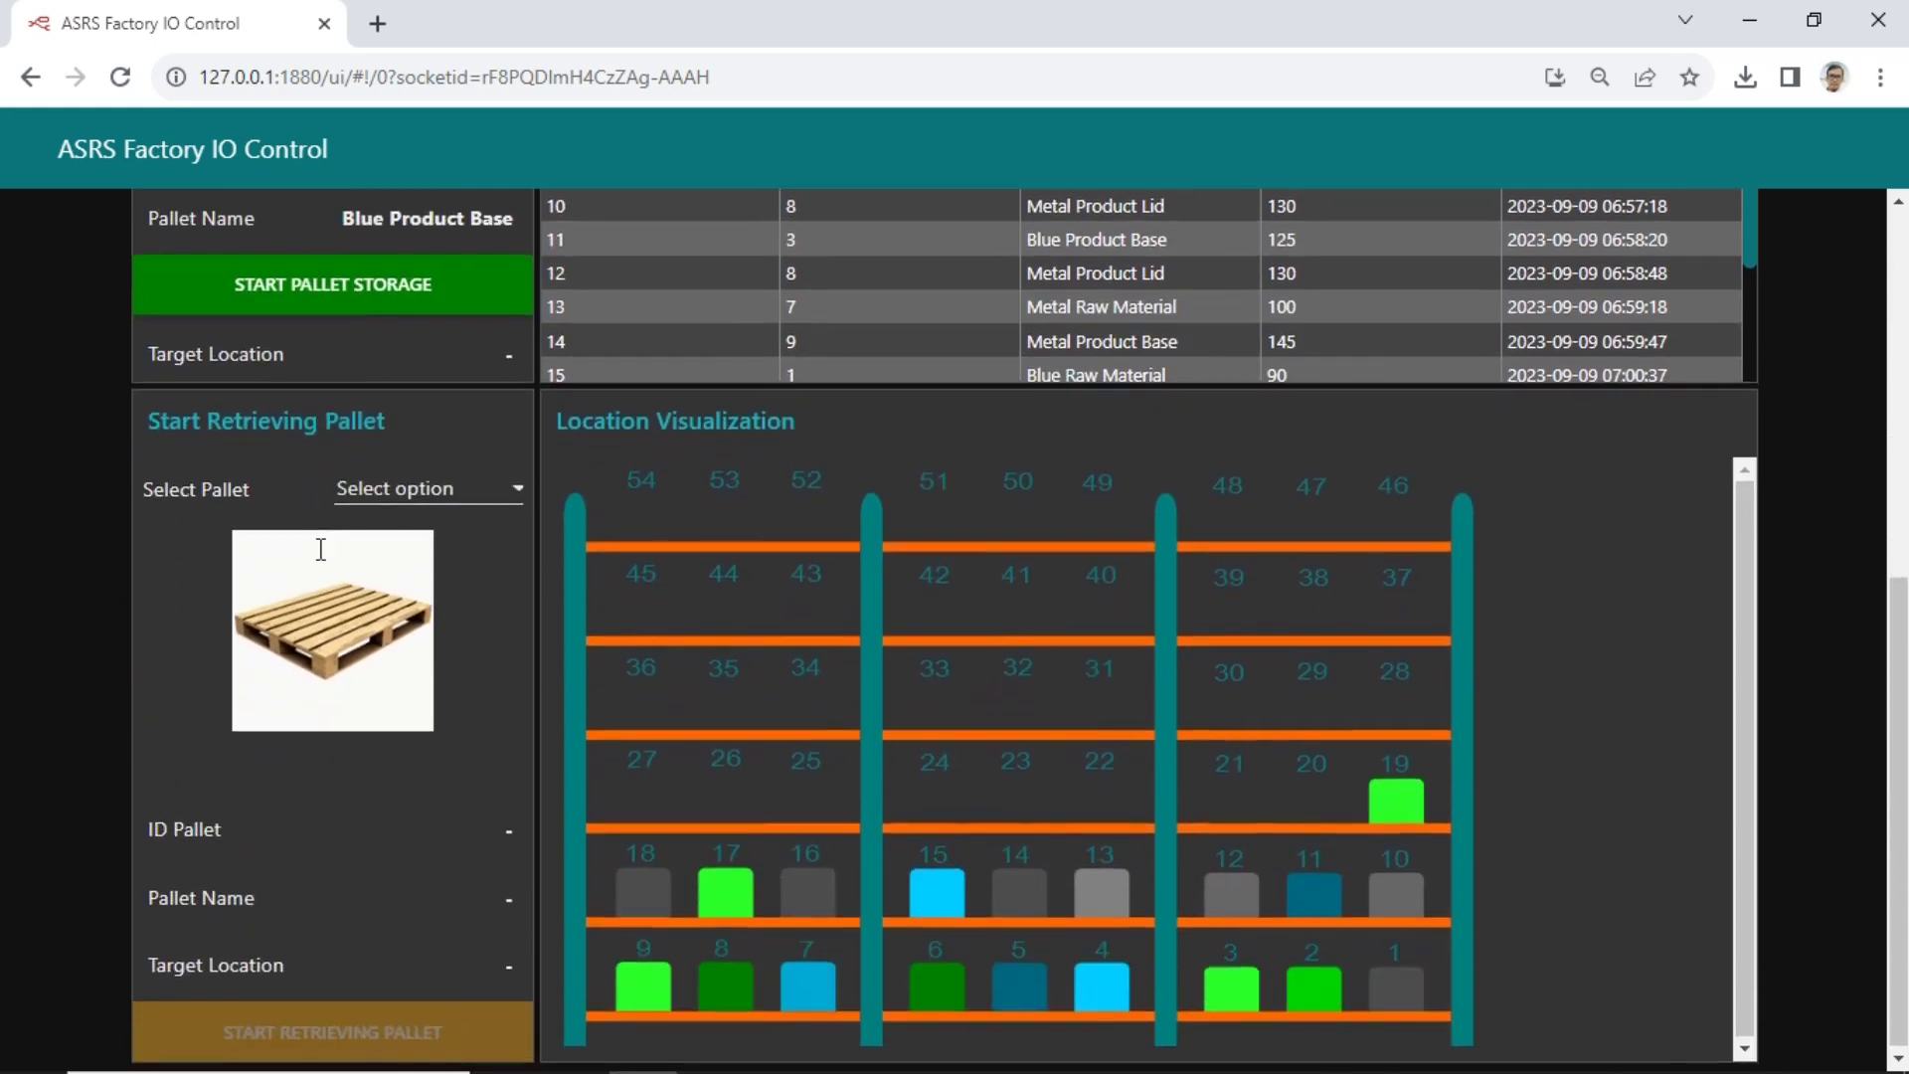
{"action": "left_click", "coordinate": [426, 492]}
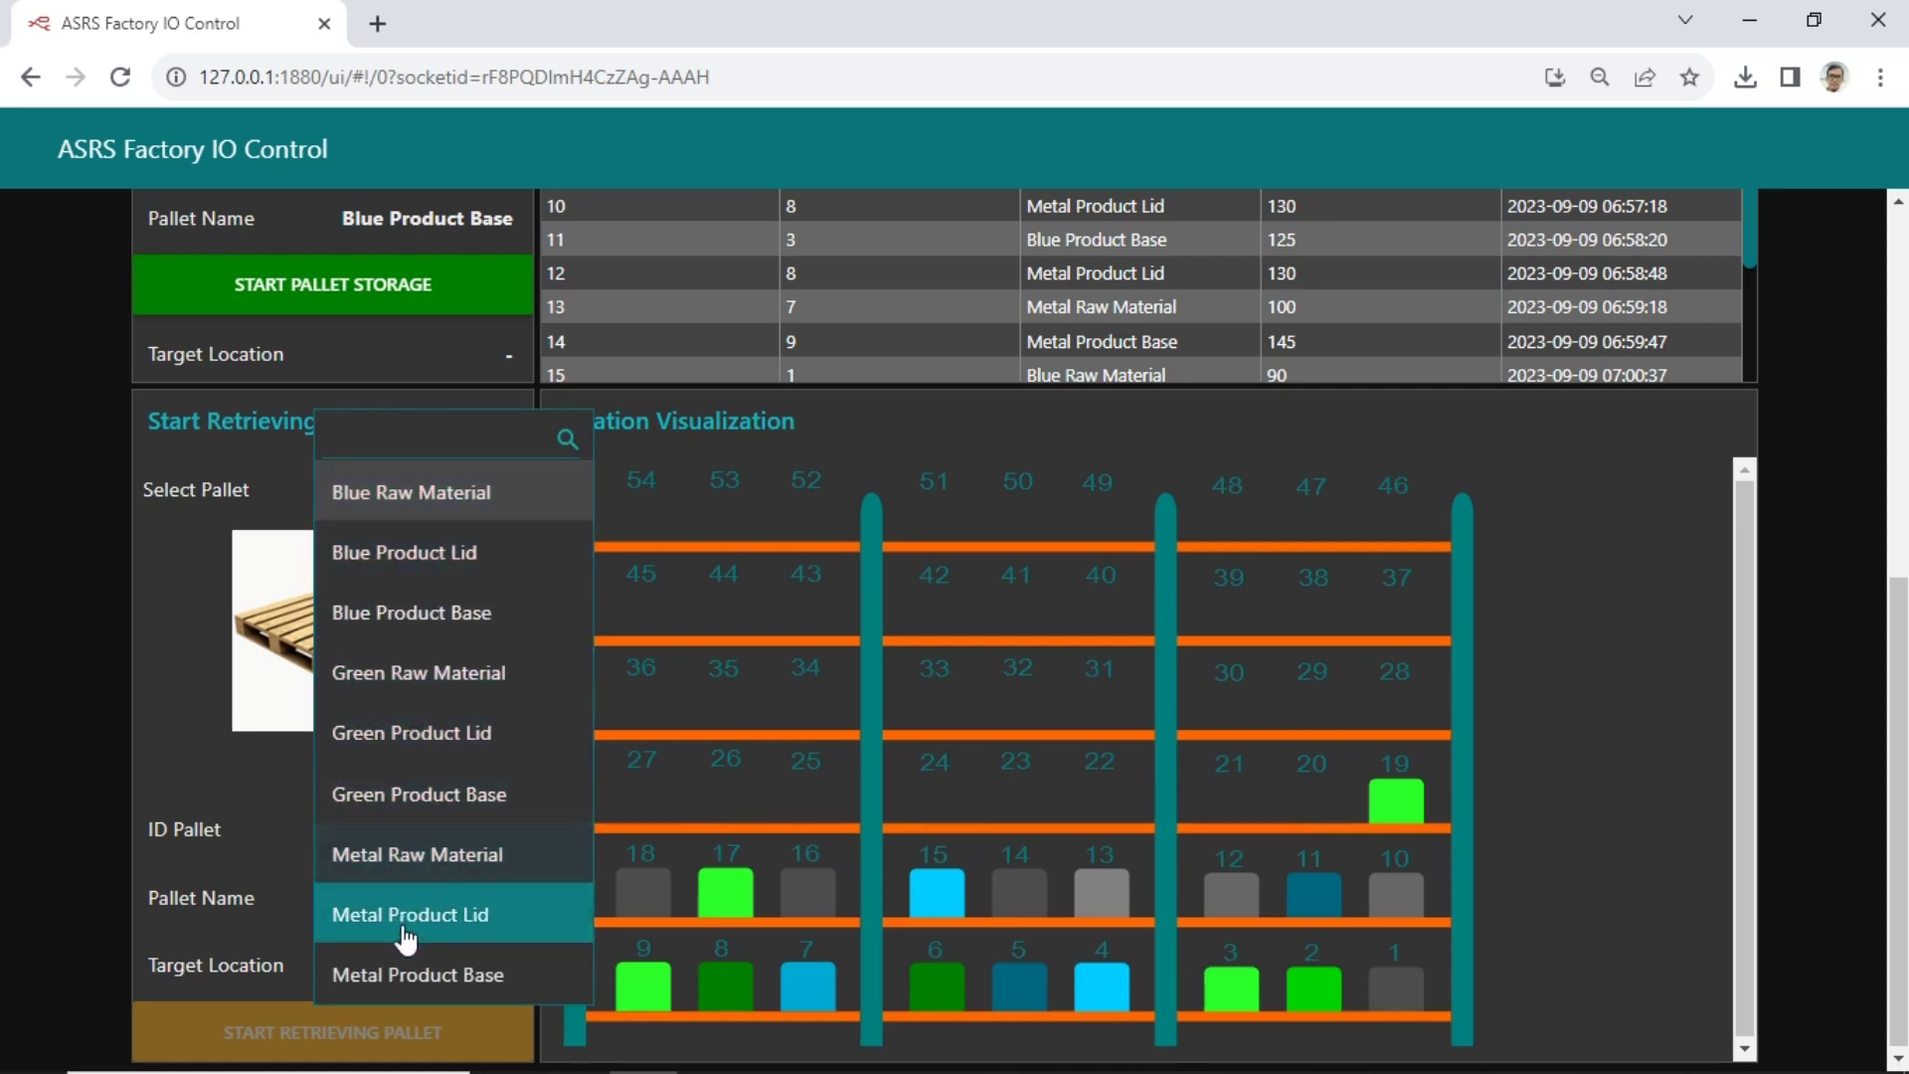
{"action": "left_click", "coordinate": [169, 555]}
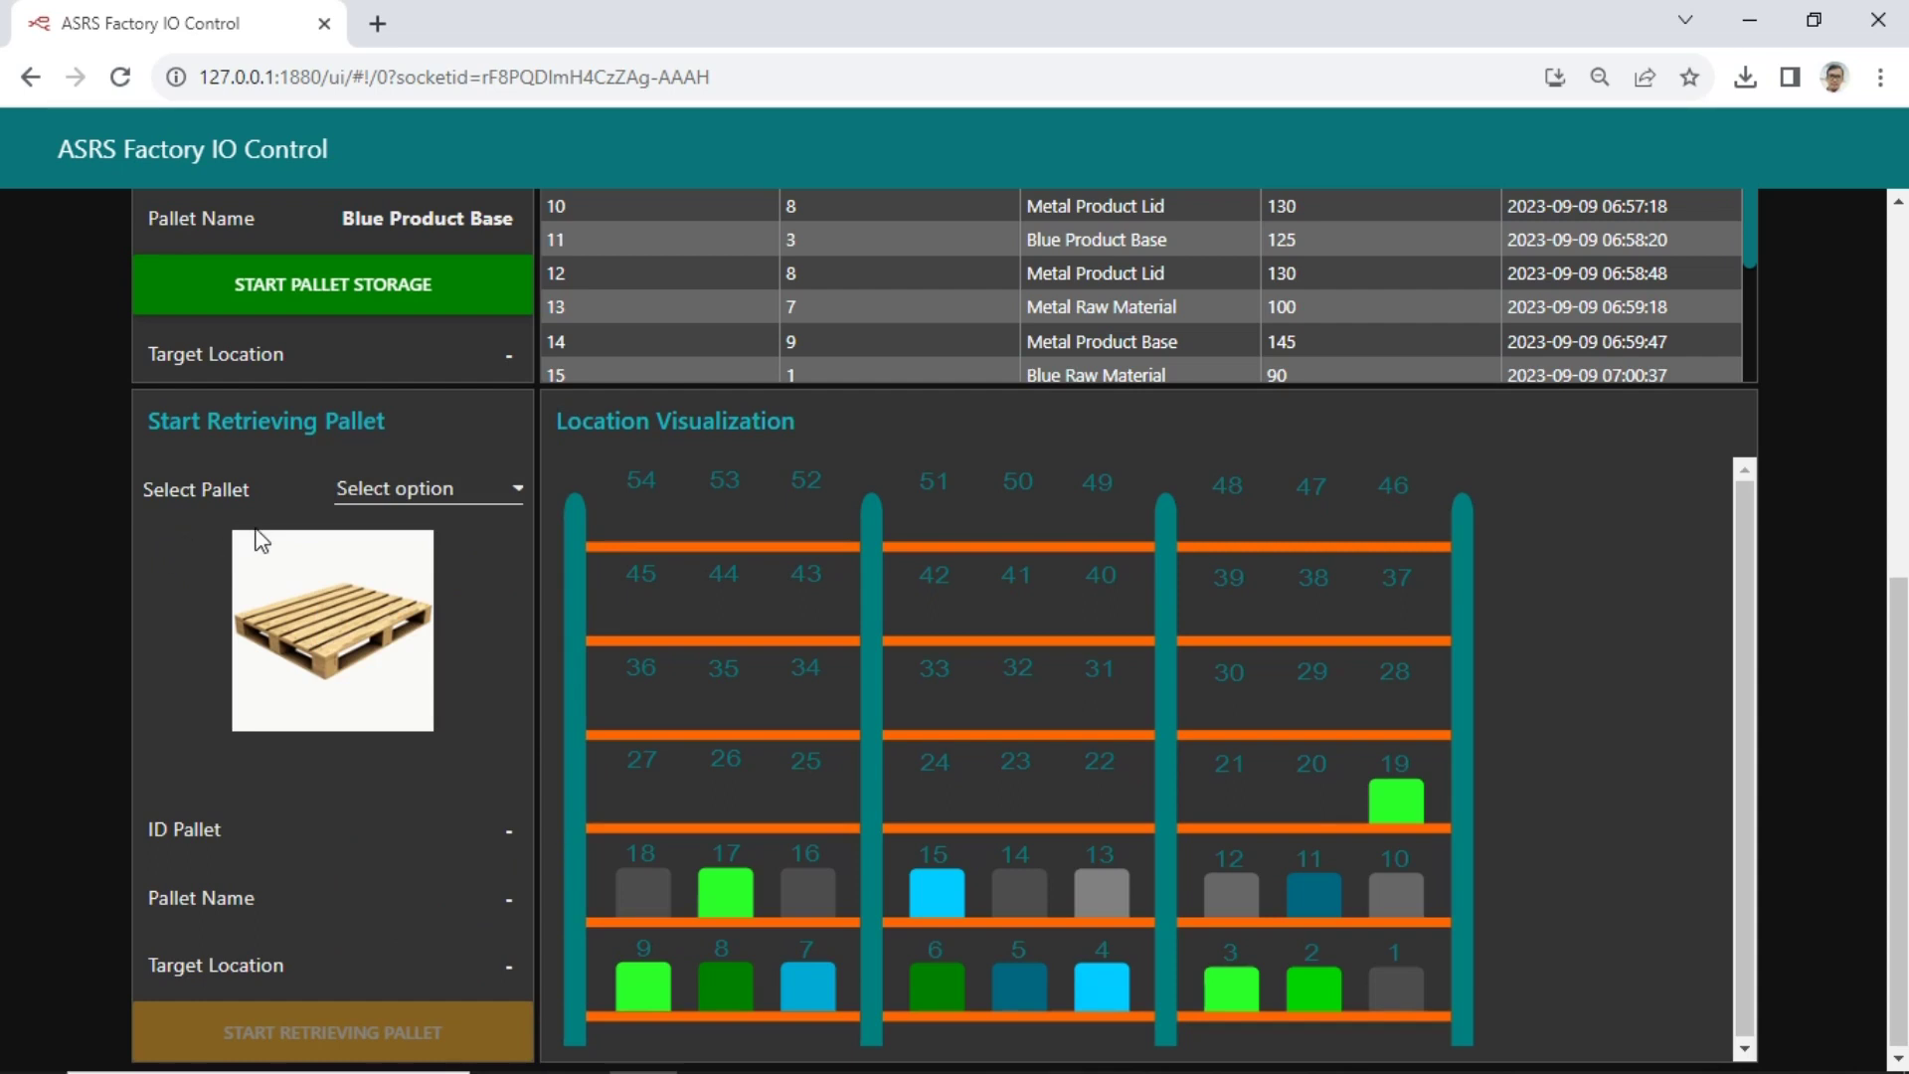
Select Blue Raw Material, Green Raw Material and Metal Product Lid in turn for retrieval, and examine the last pallet's name and target location.
{"action": "left_click", "coordinate": [392, 491]}
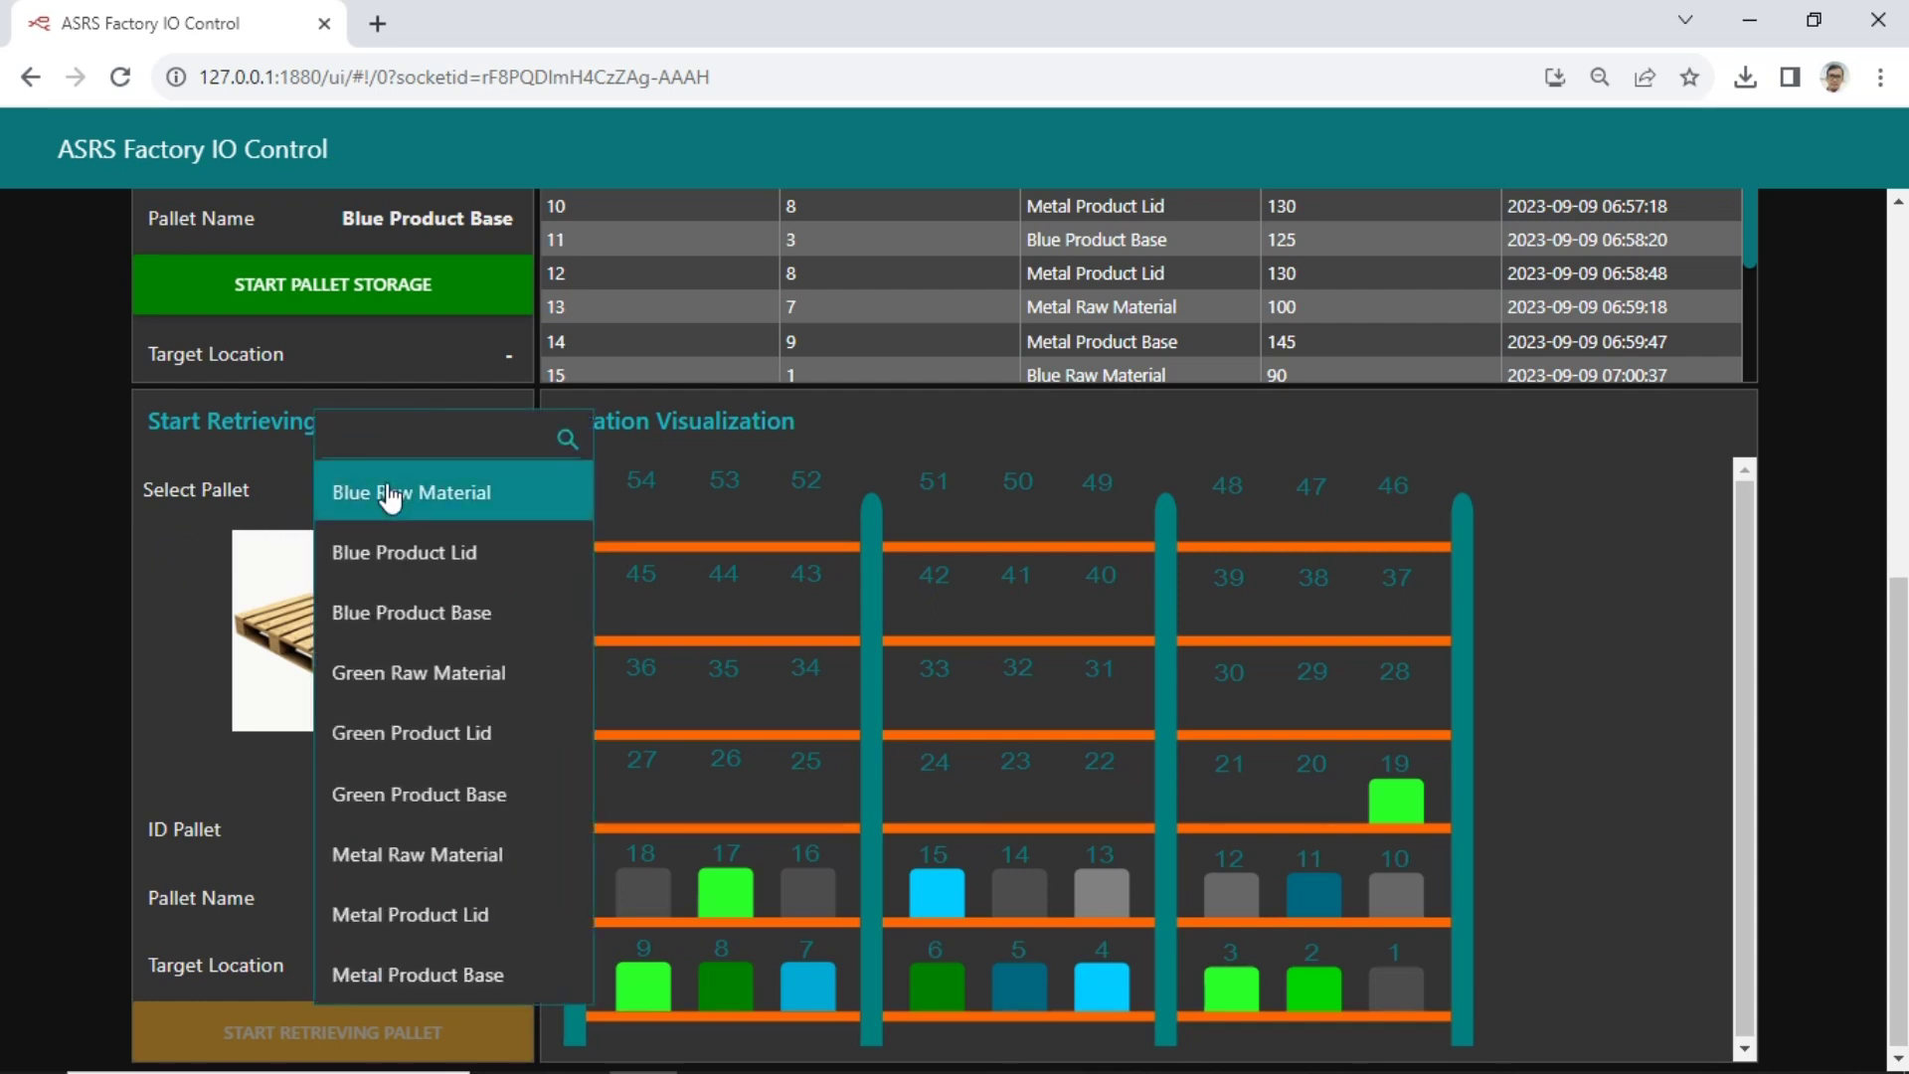
{"action": "left_click", "coordinate": [392, 494]}
{"action": "left_click", "coordinate": [460, 487]}
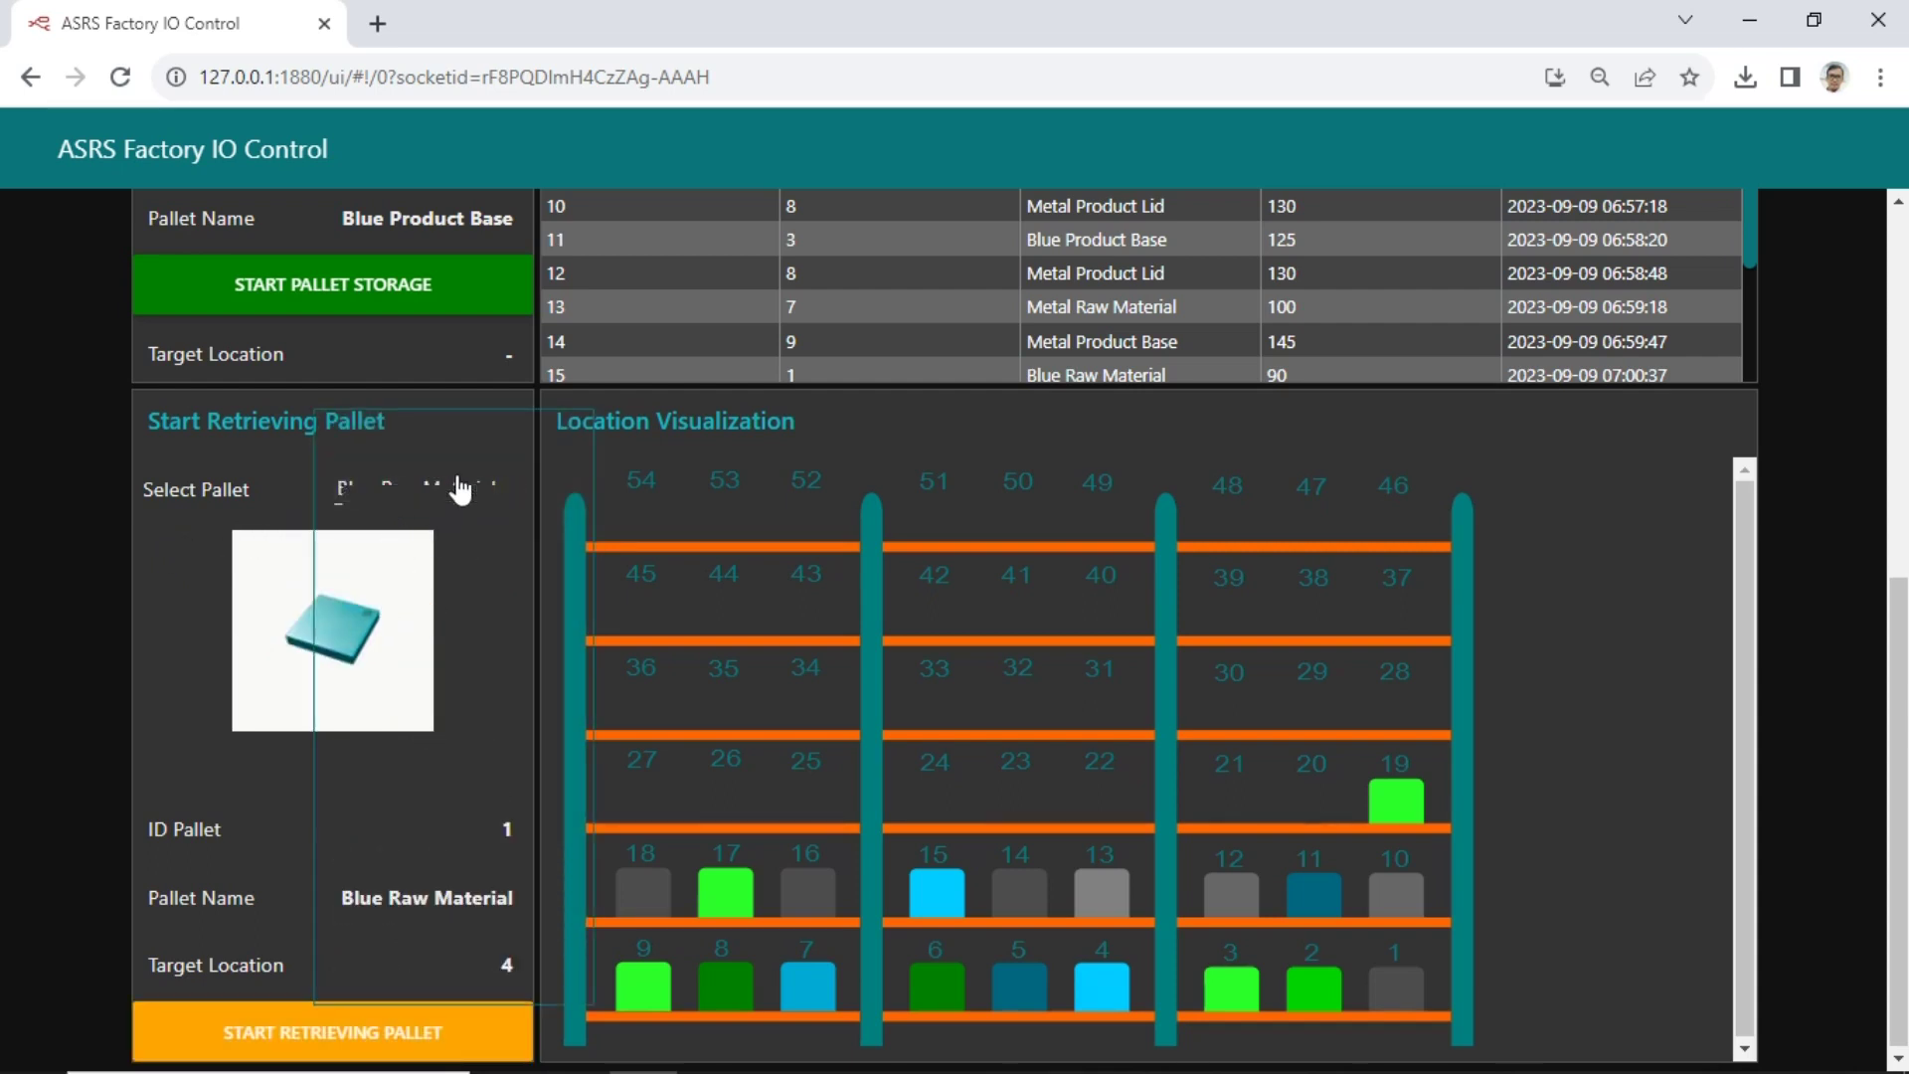
{"action": "left_click", "coordinate": [430, 674]}
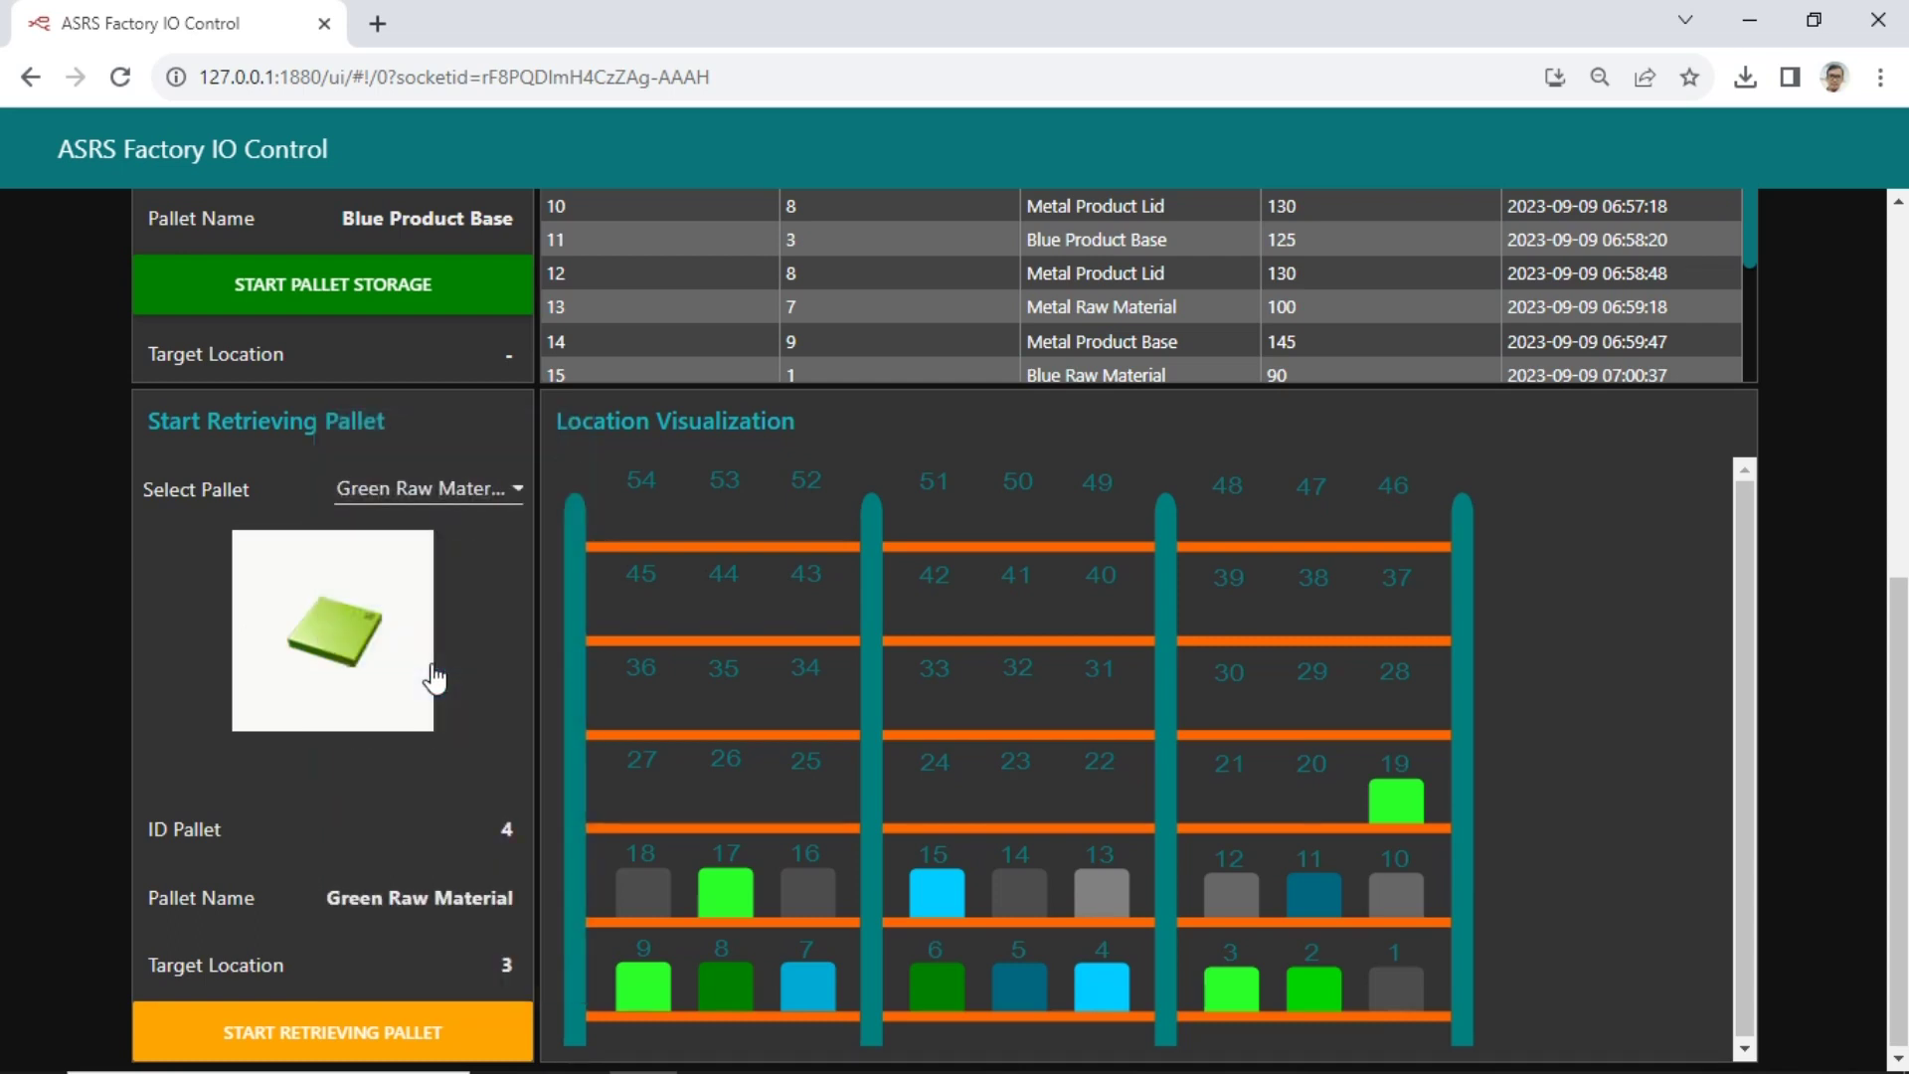
{"action": "left_click", "coordinate": [451, 488]}
{"action": "left_click", "coordinate": [438, 741]}
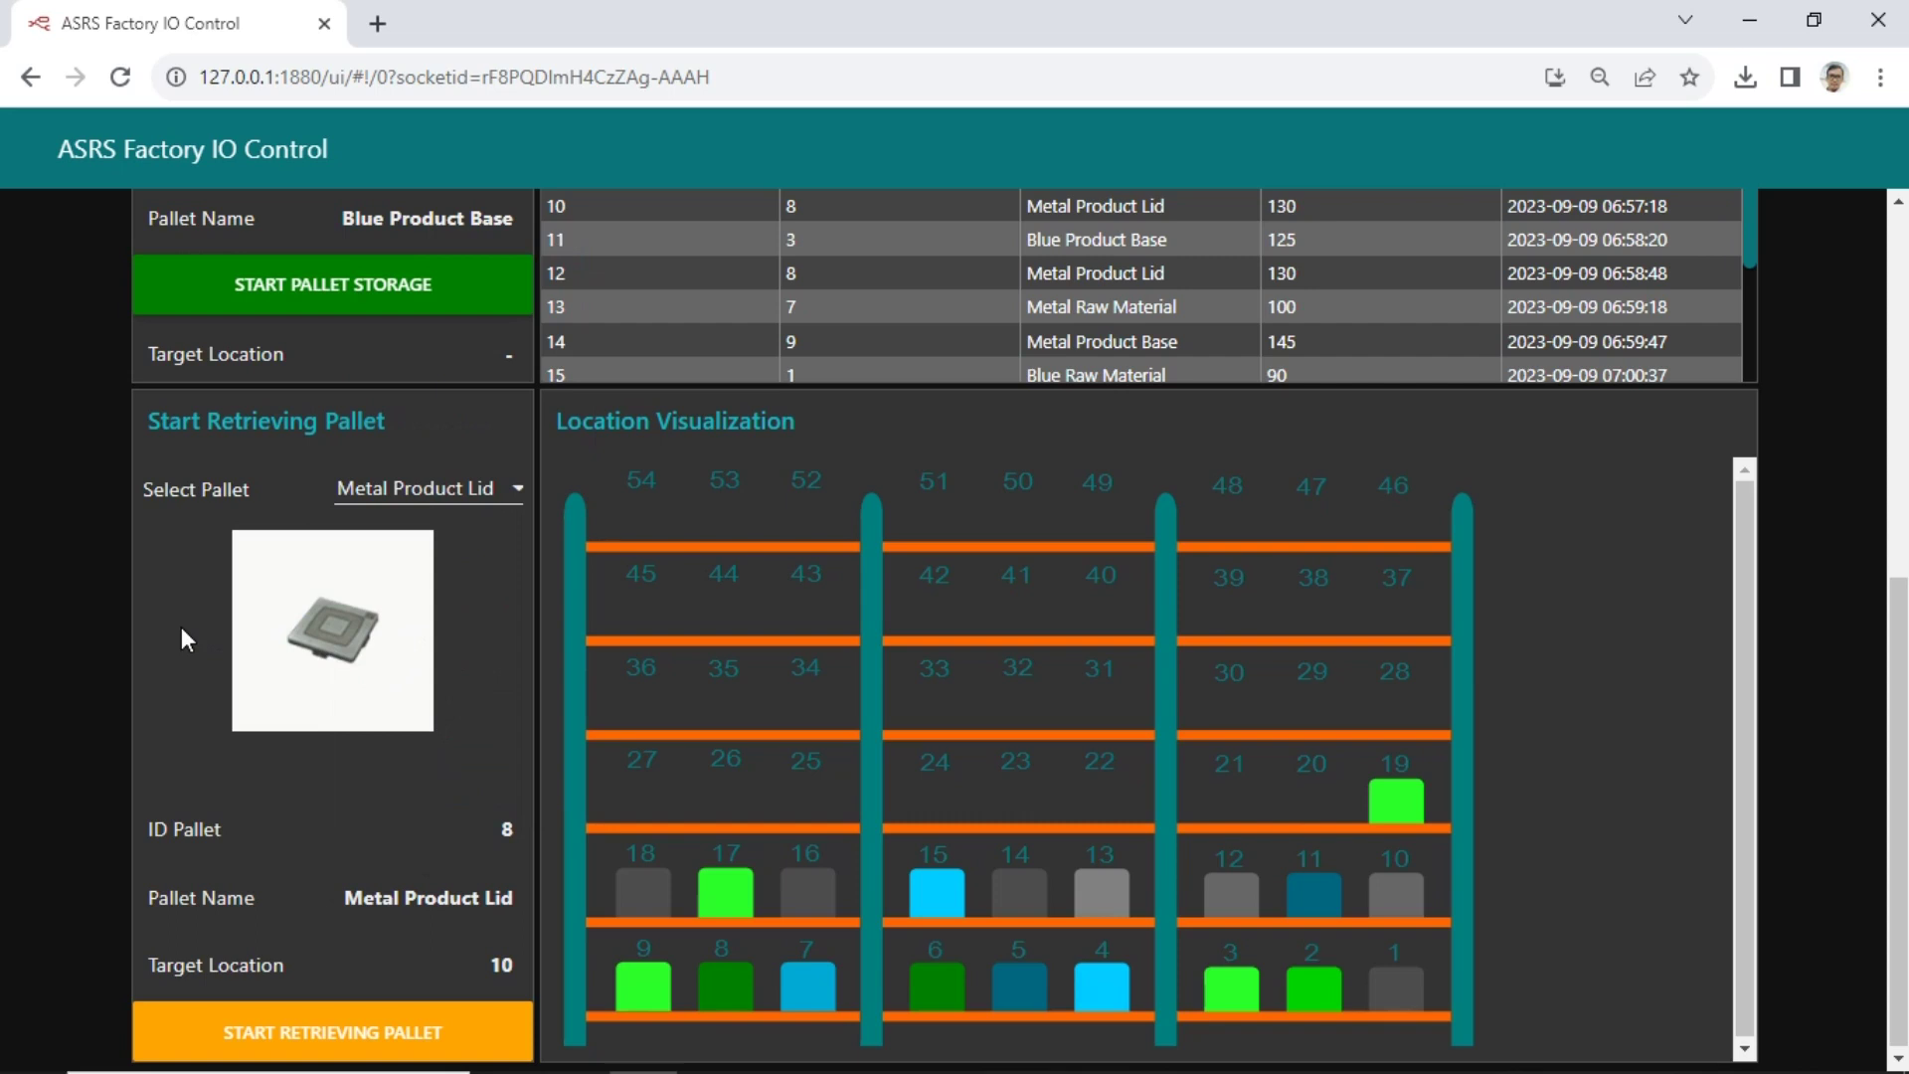
{"action": "left_click", "coordinate": [388, 1031]}
{"action": "left_click_drag", "start_coordinate": [515, 899], "coordinate": [362, 900]}
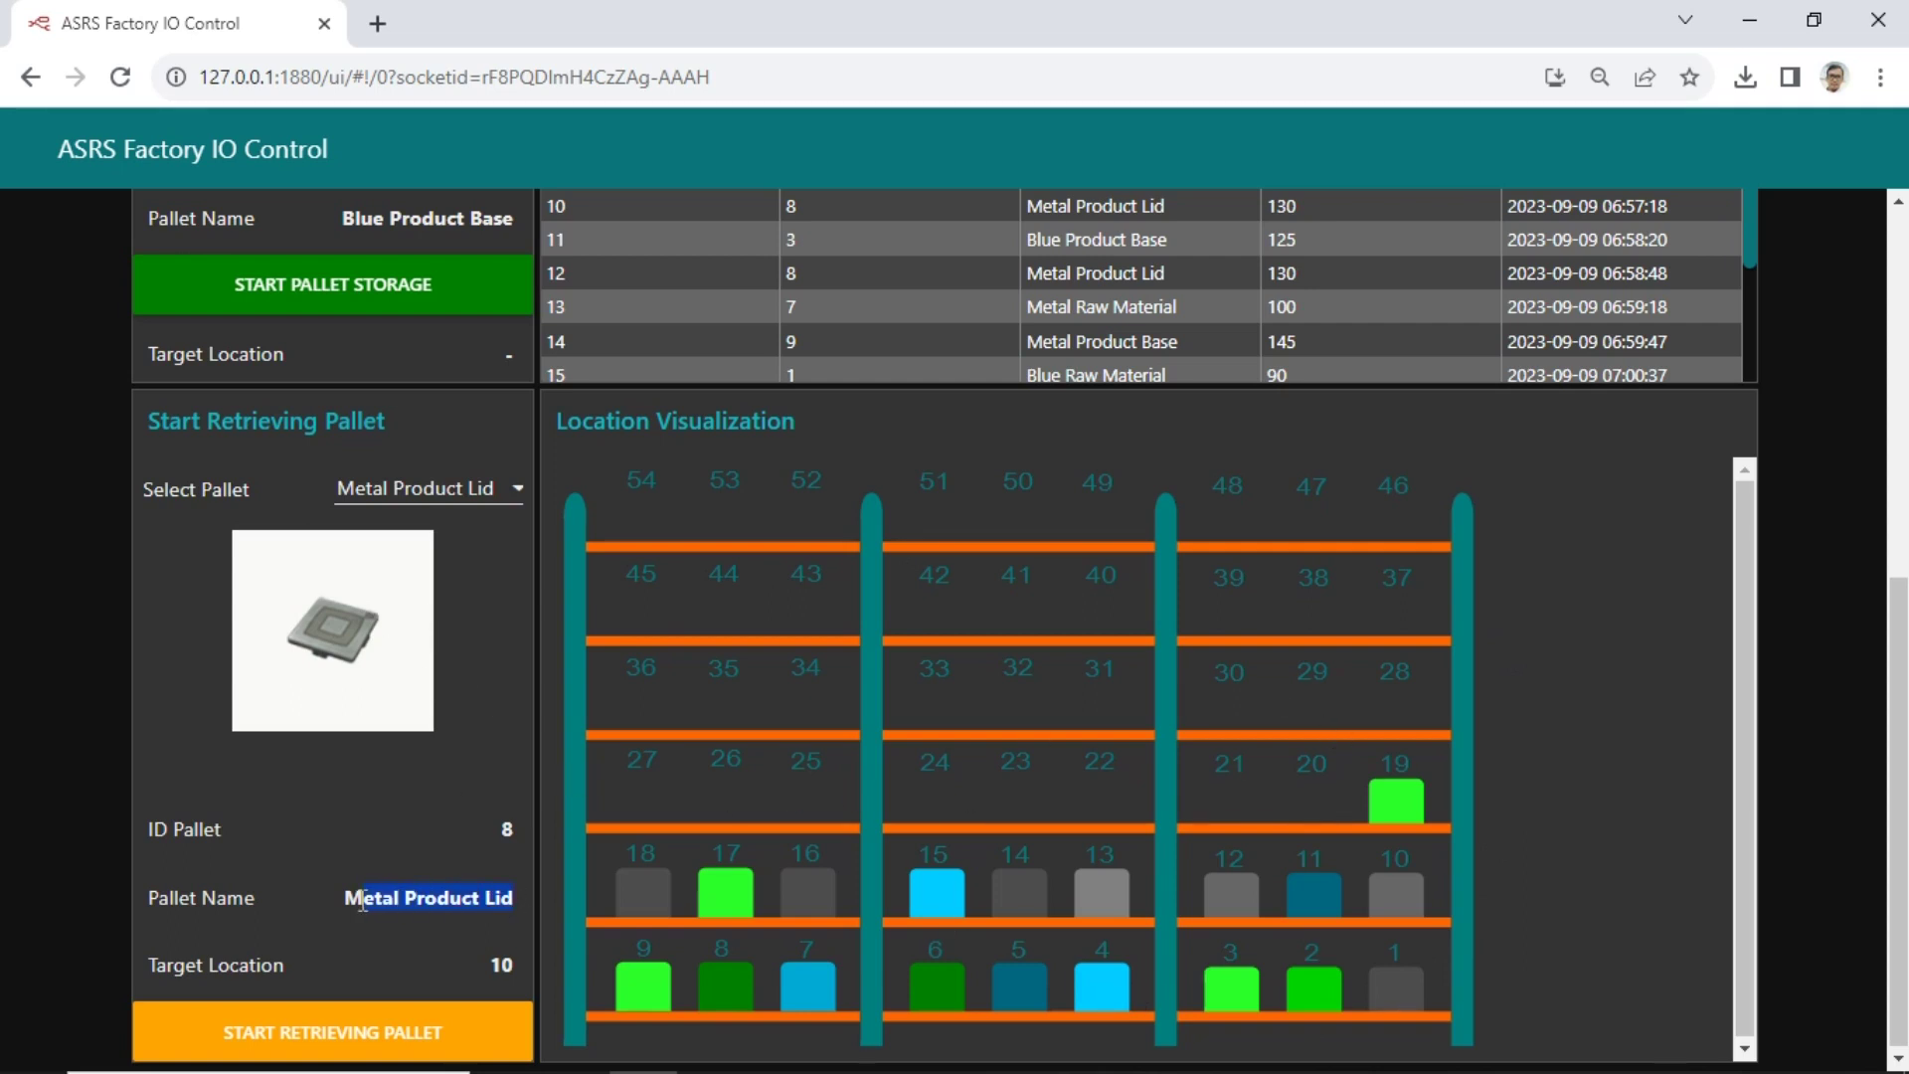
{"action": "left_click", "coordinate": [507, 960]}
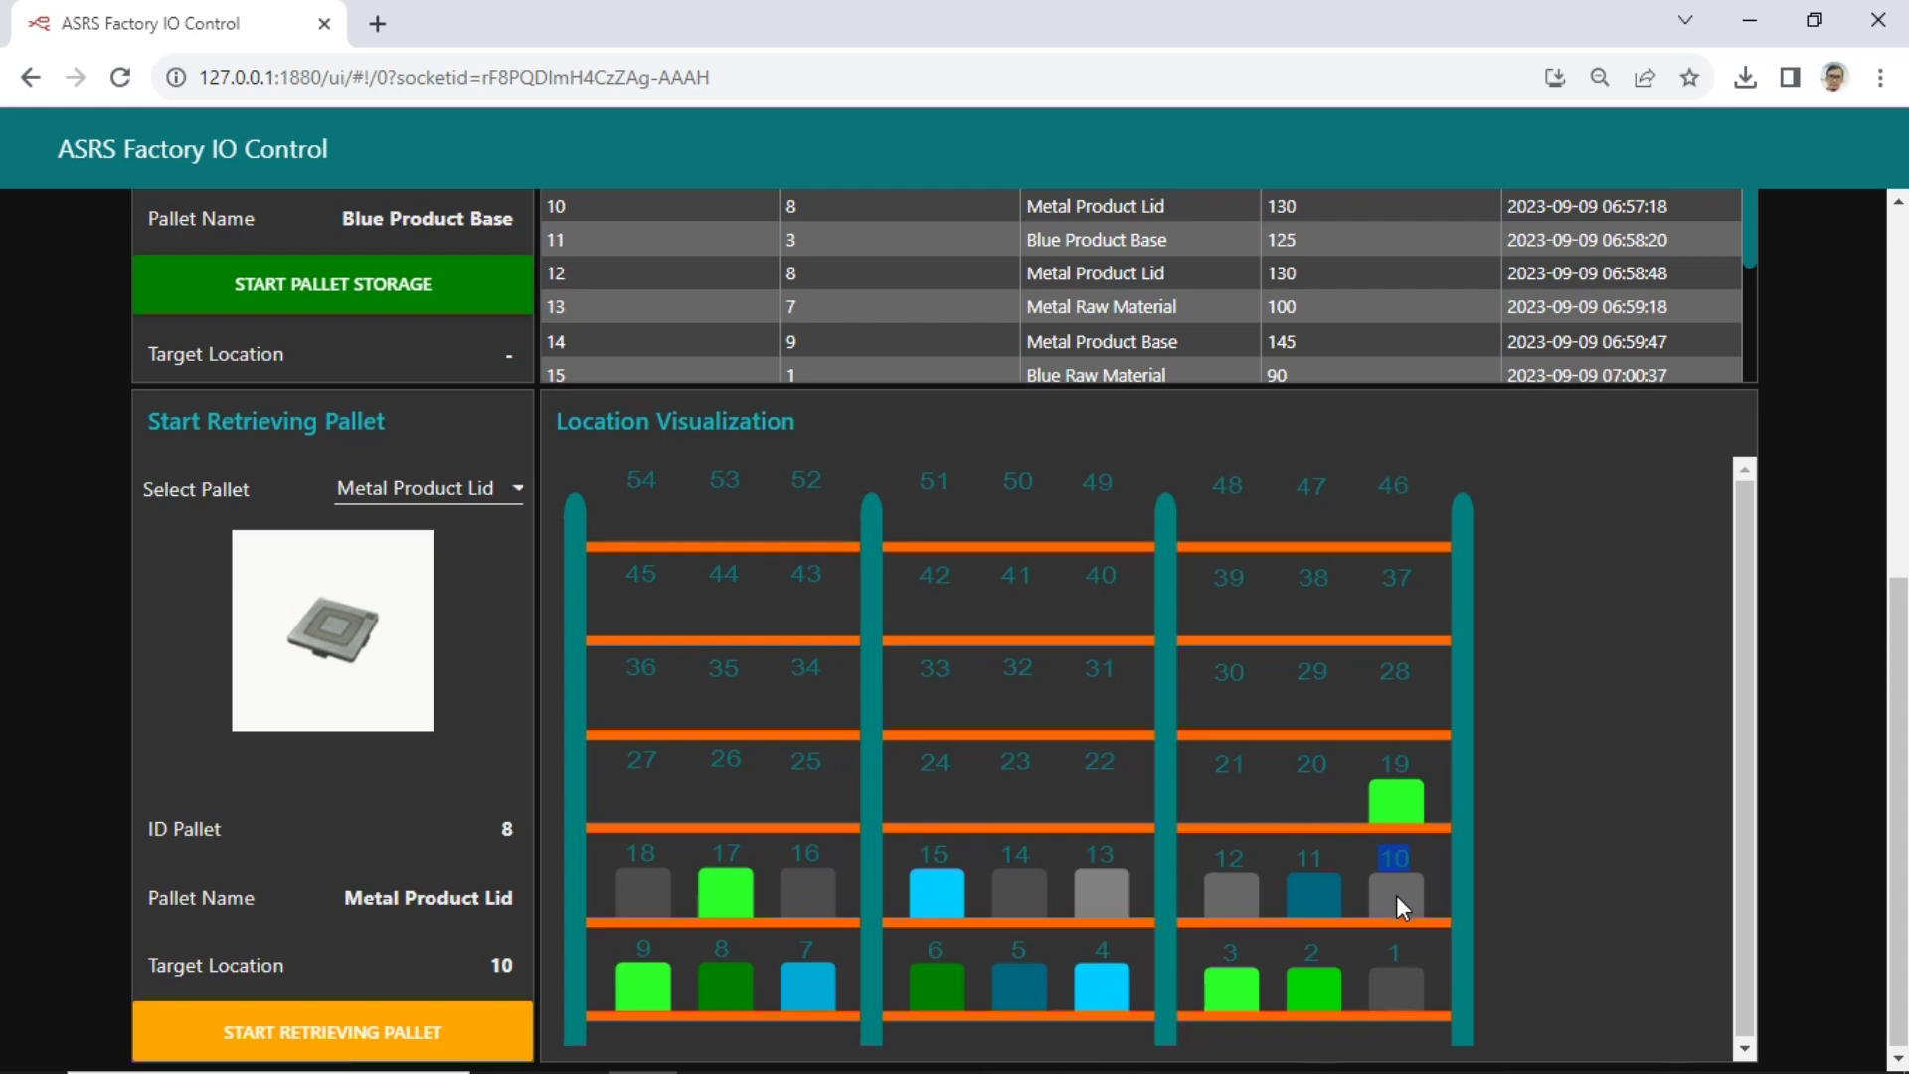
Examine the Total Value of Material chart and the location table with the rack visualization.
{"action": "scroll", "coordinate": [1794, 813], "scroll_direction": "up", "scroll_amount": 7}
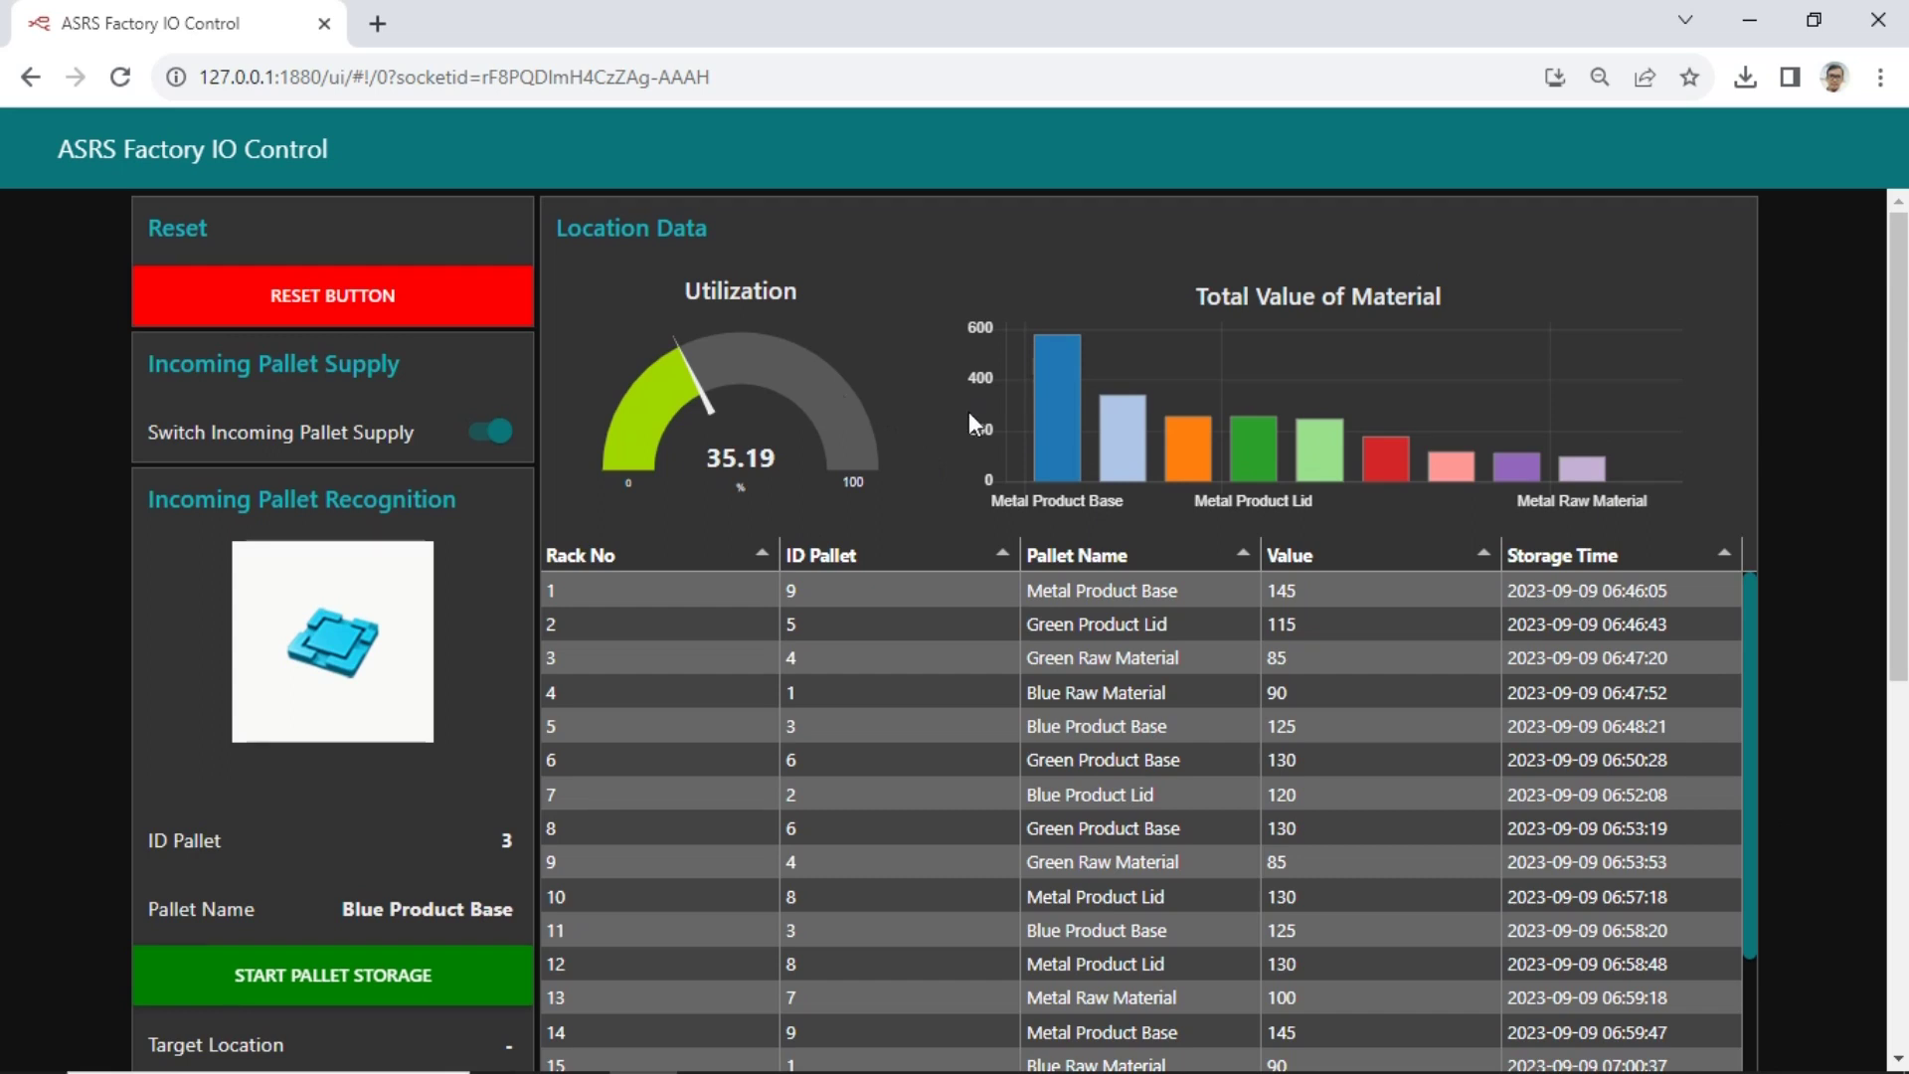
{"action": "mouse_move", "coordinate": [1050, 438]}
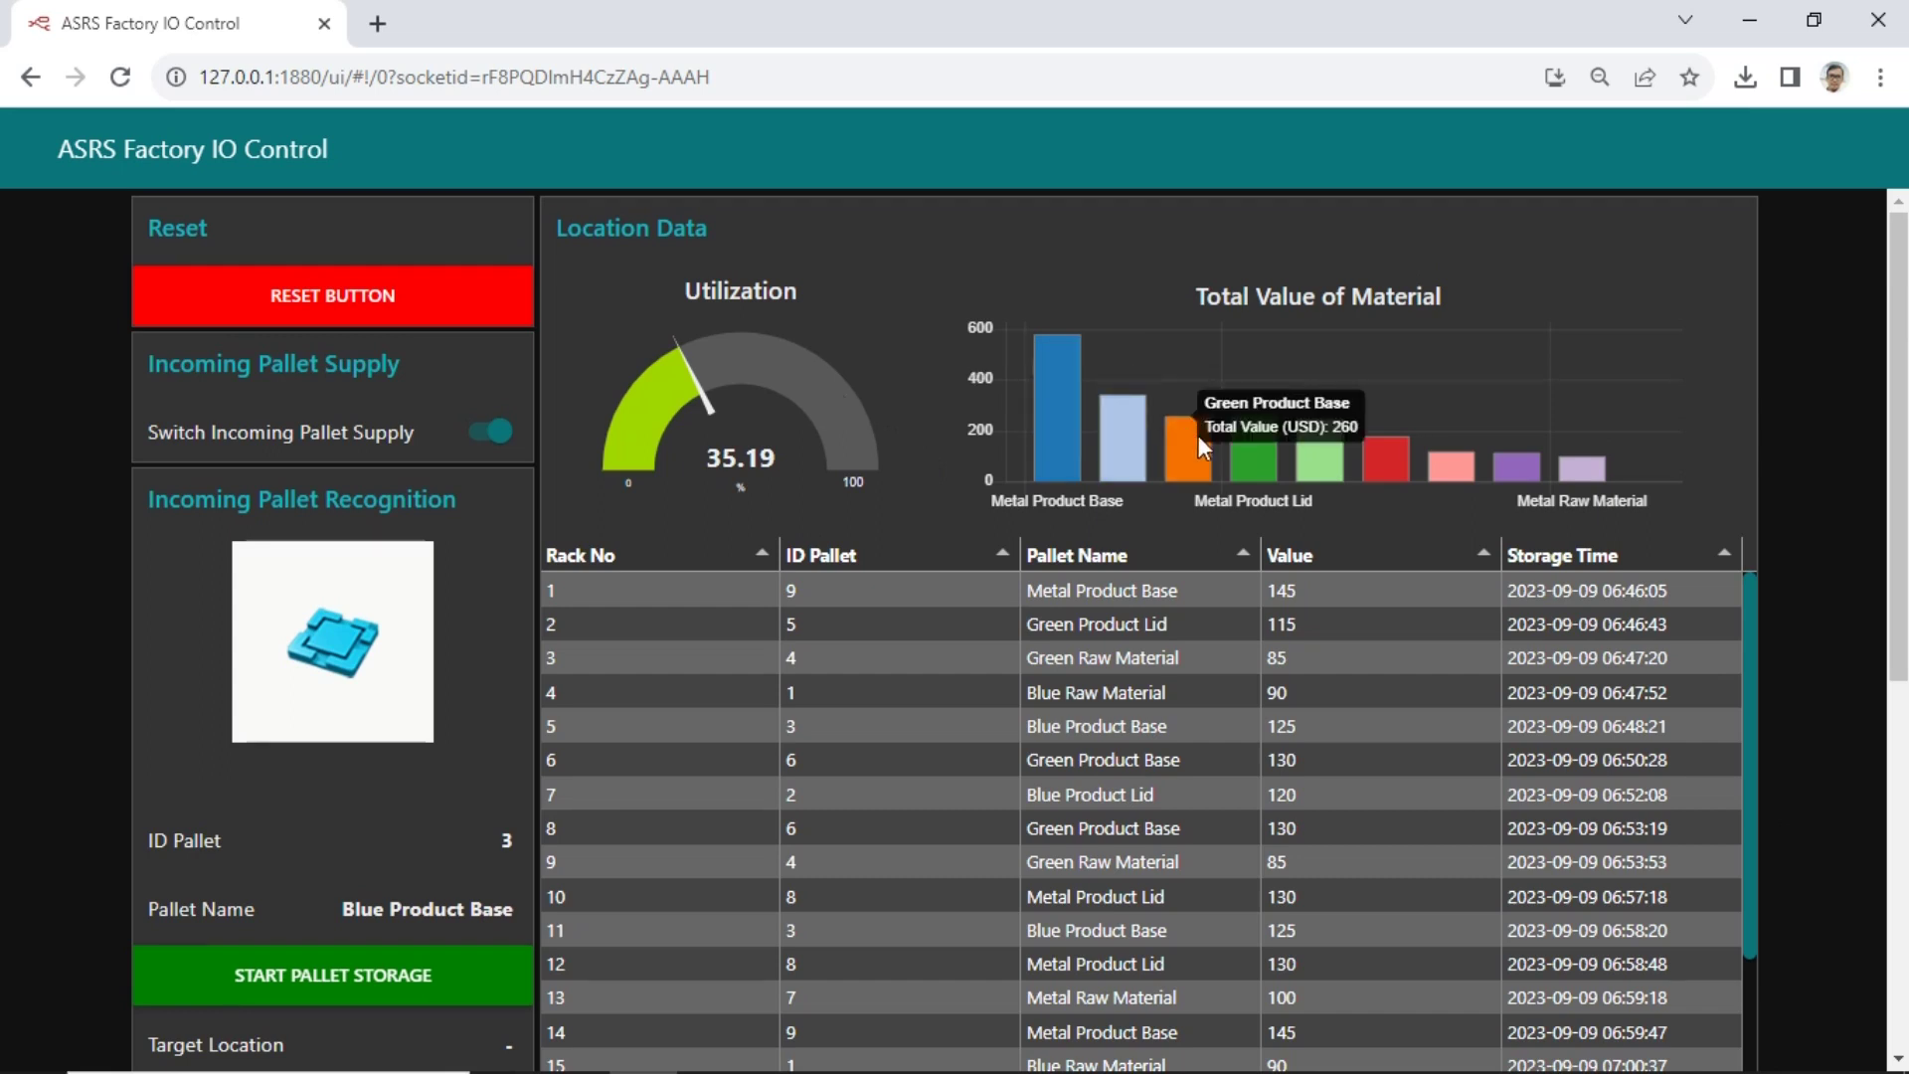
{"action": "mouse_move", "coordinate": [1503, 471]}
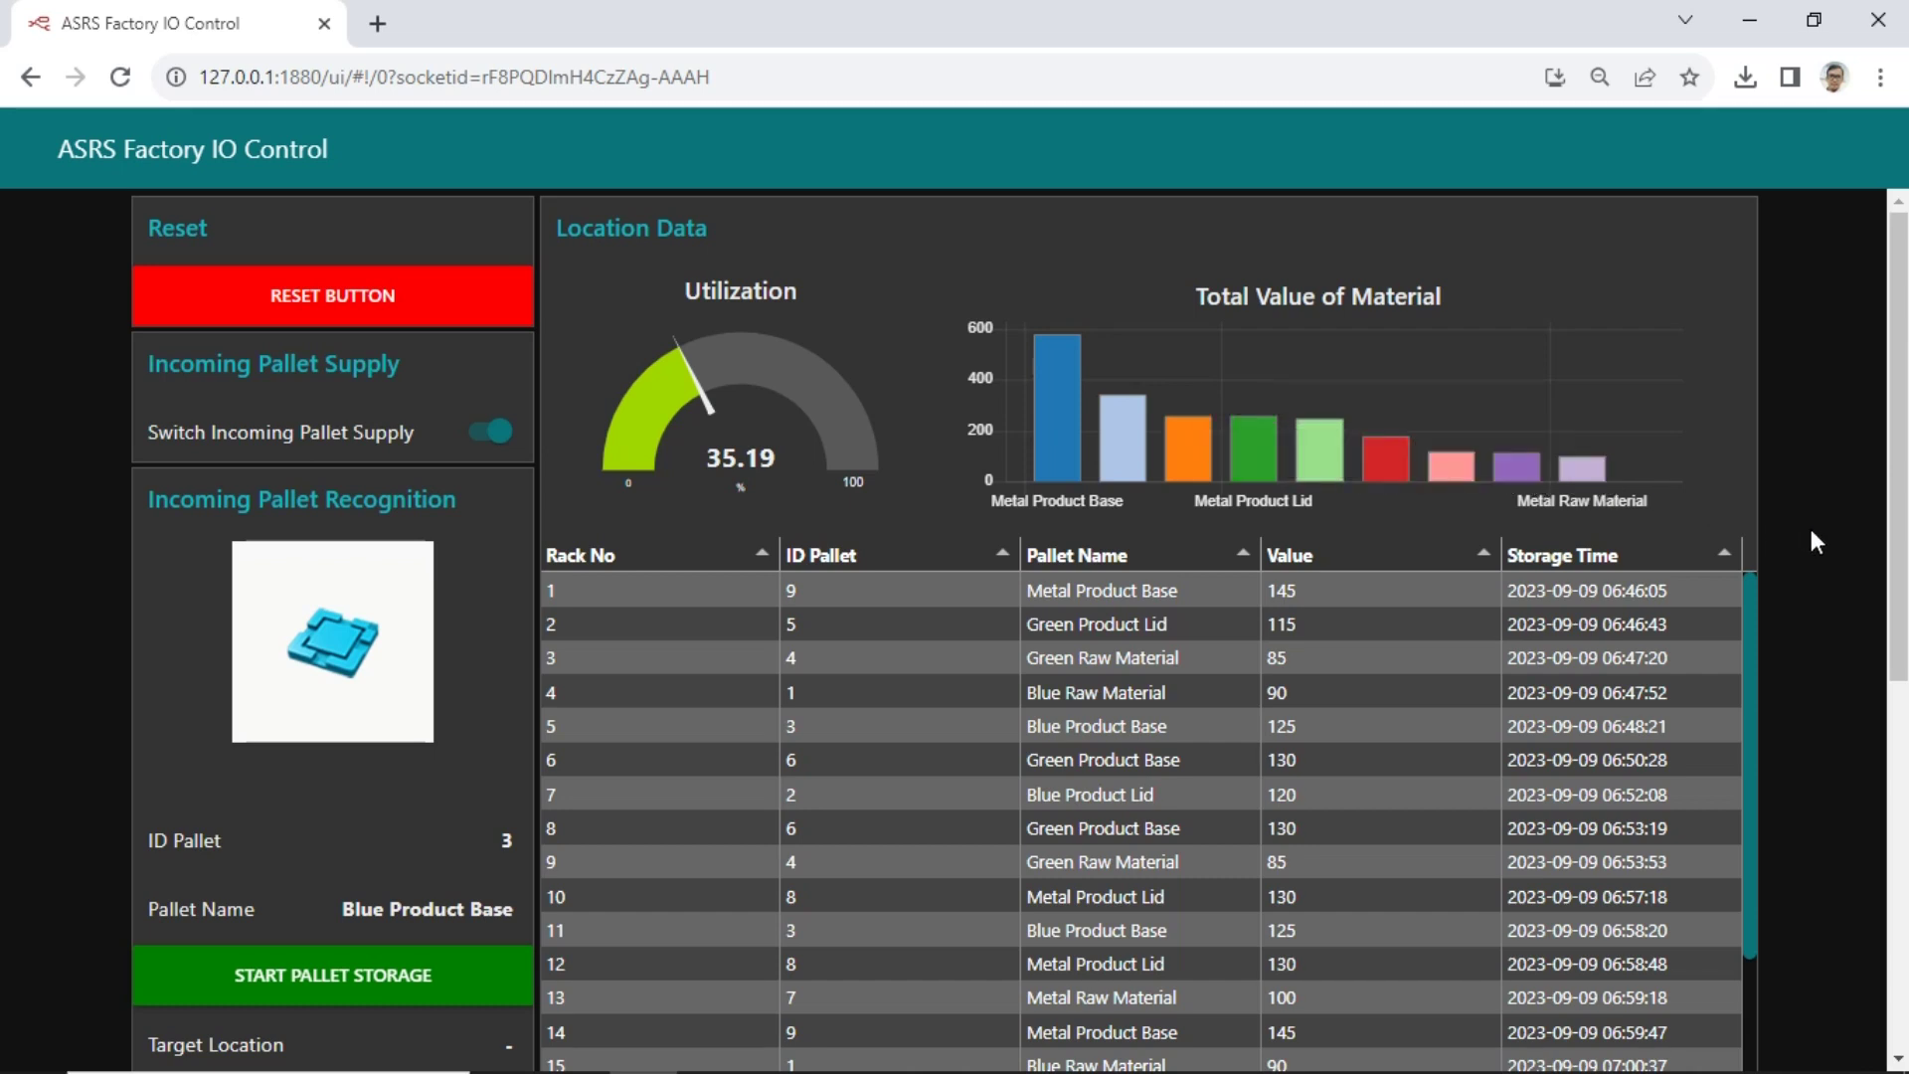
{"action": "scroll", "coordinate": [1835, 533], "scroll_direction": "down", "scroll_amount": 3}
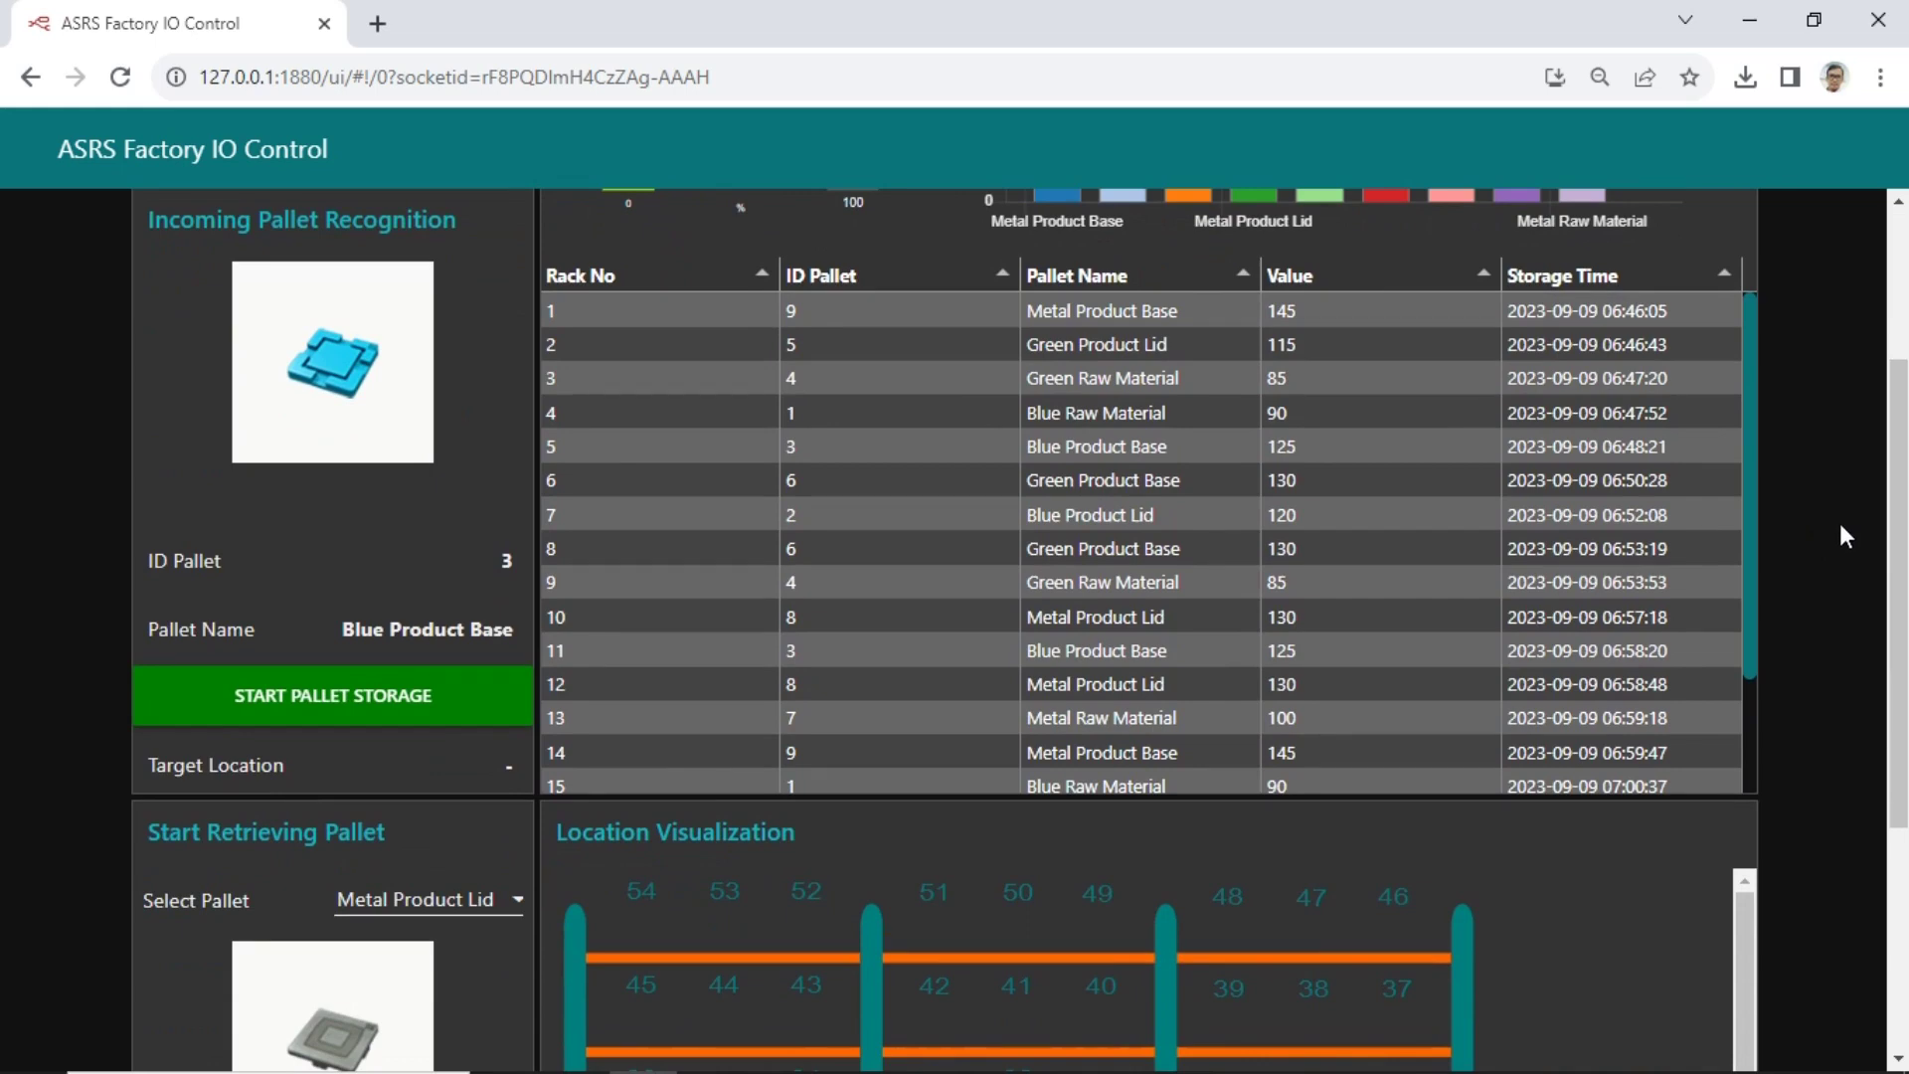
{"action": "mouse_move", "coordinate": [1750, 307]}
{"action": "left_mouse_down"}
{"action": "mouse_move", "coordinate": [1746, 446]}
{"action": "mouse_move", "coordinate": [1760, 292]}
{"action": "left_mouse_up"}
{"action": "scroll", "coordinate": [1848, 498], "scroll_direction": "down", "scroll_amount": 3}
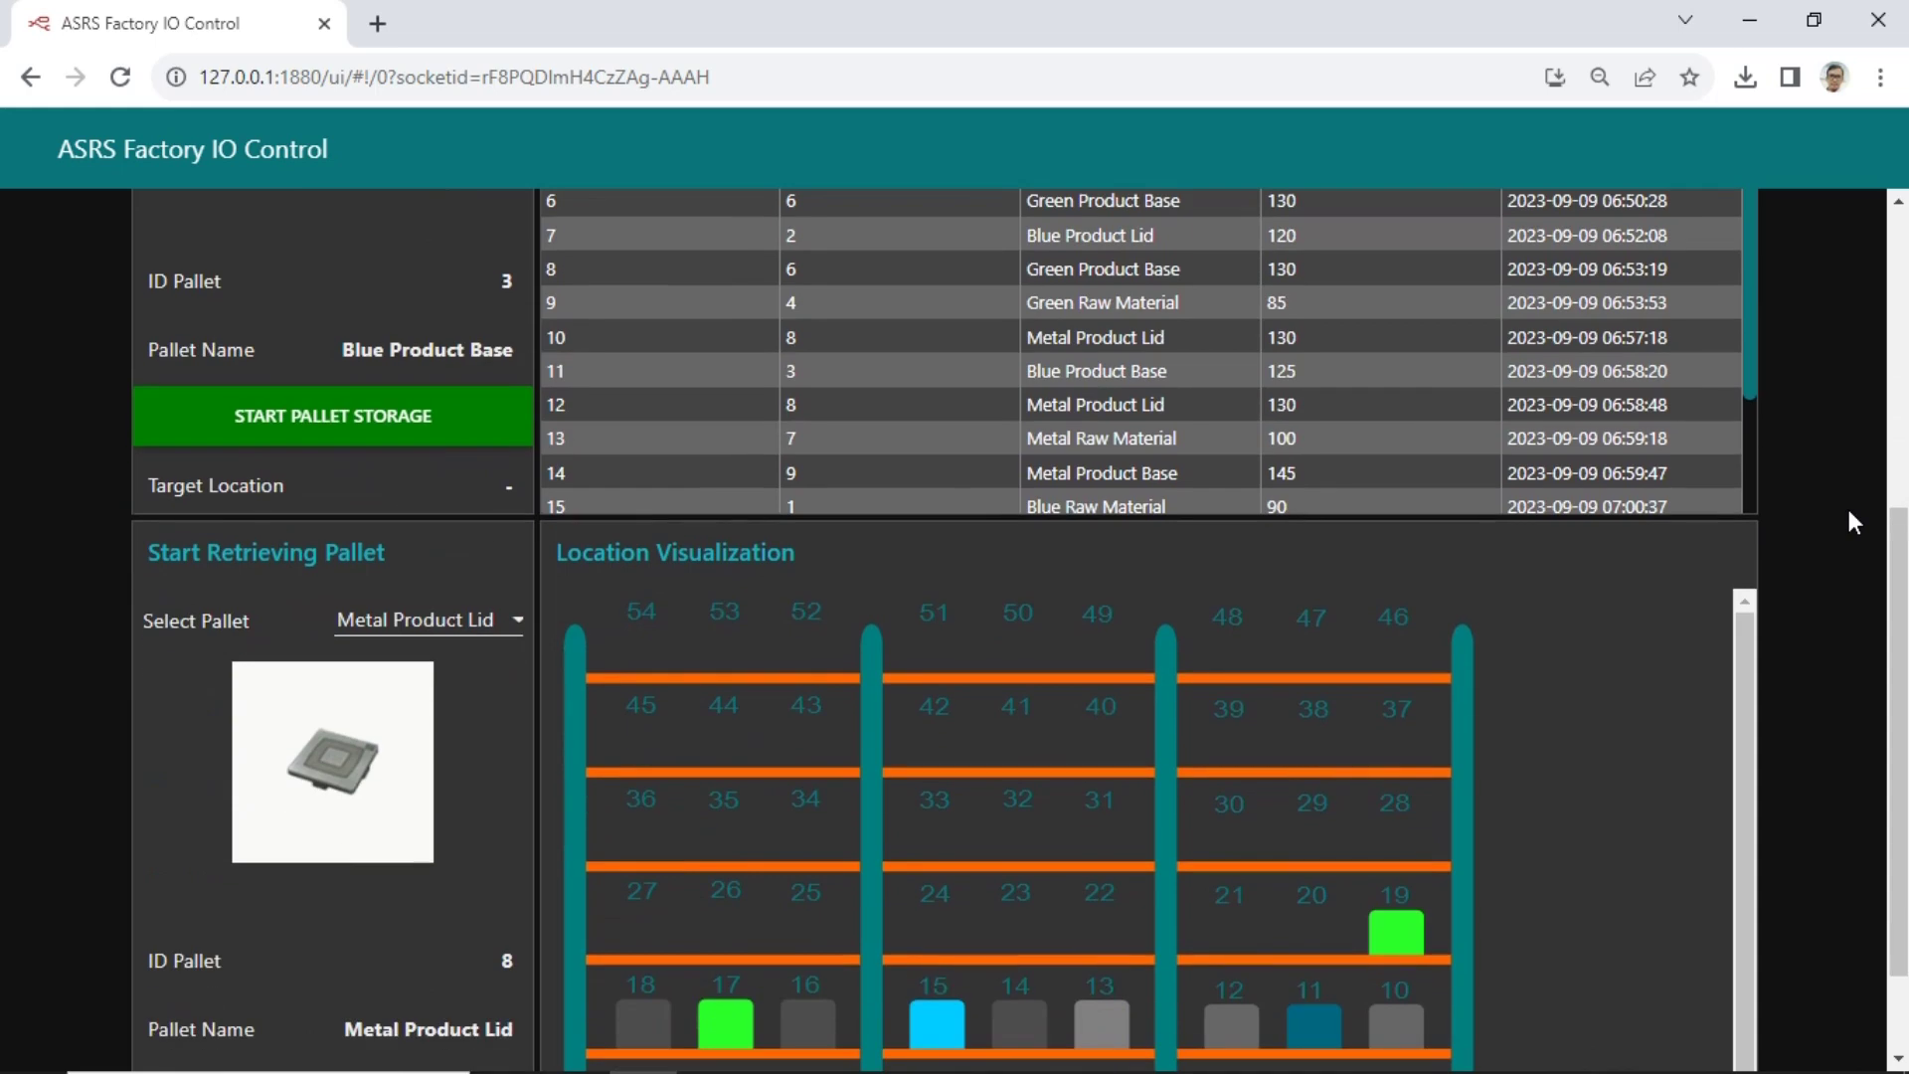
{"action": "scroll", "coordinate": [1847, 509], "scroll_direction": "down", "scroll_amount": 2}
{"action": "scroll", "coordinate": [1848, 509], "scroll_direction": "up", "scroll_amount": 7}
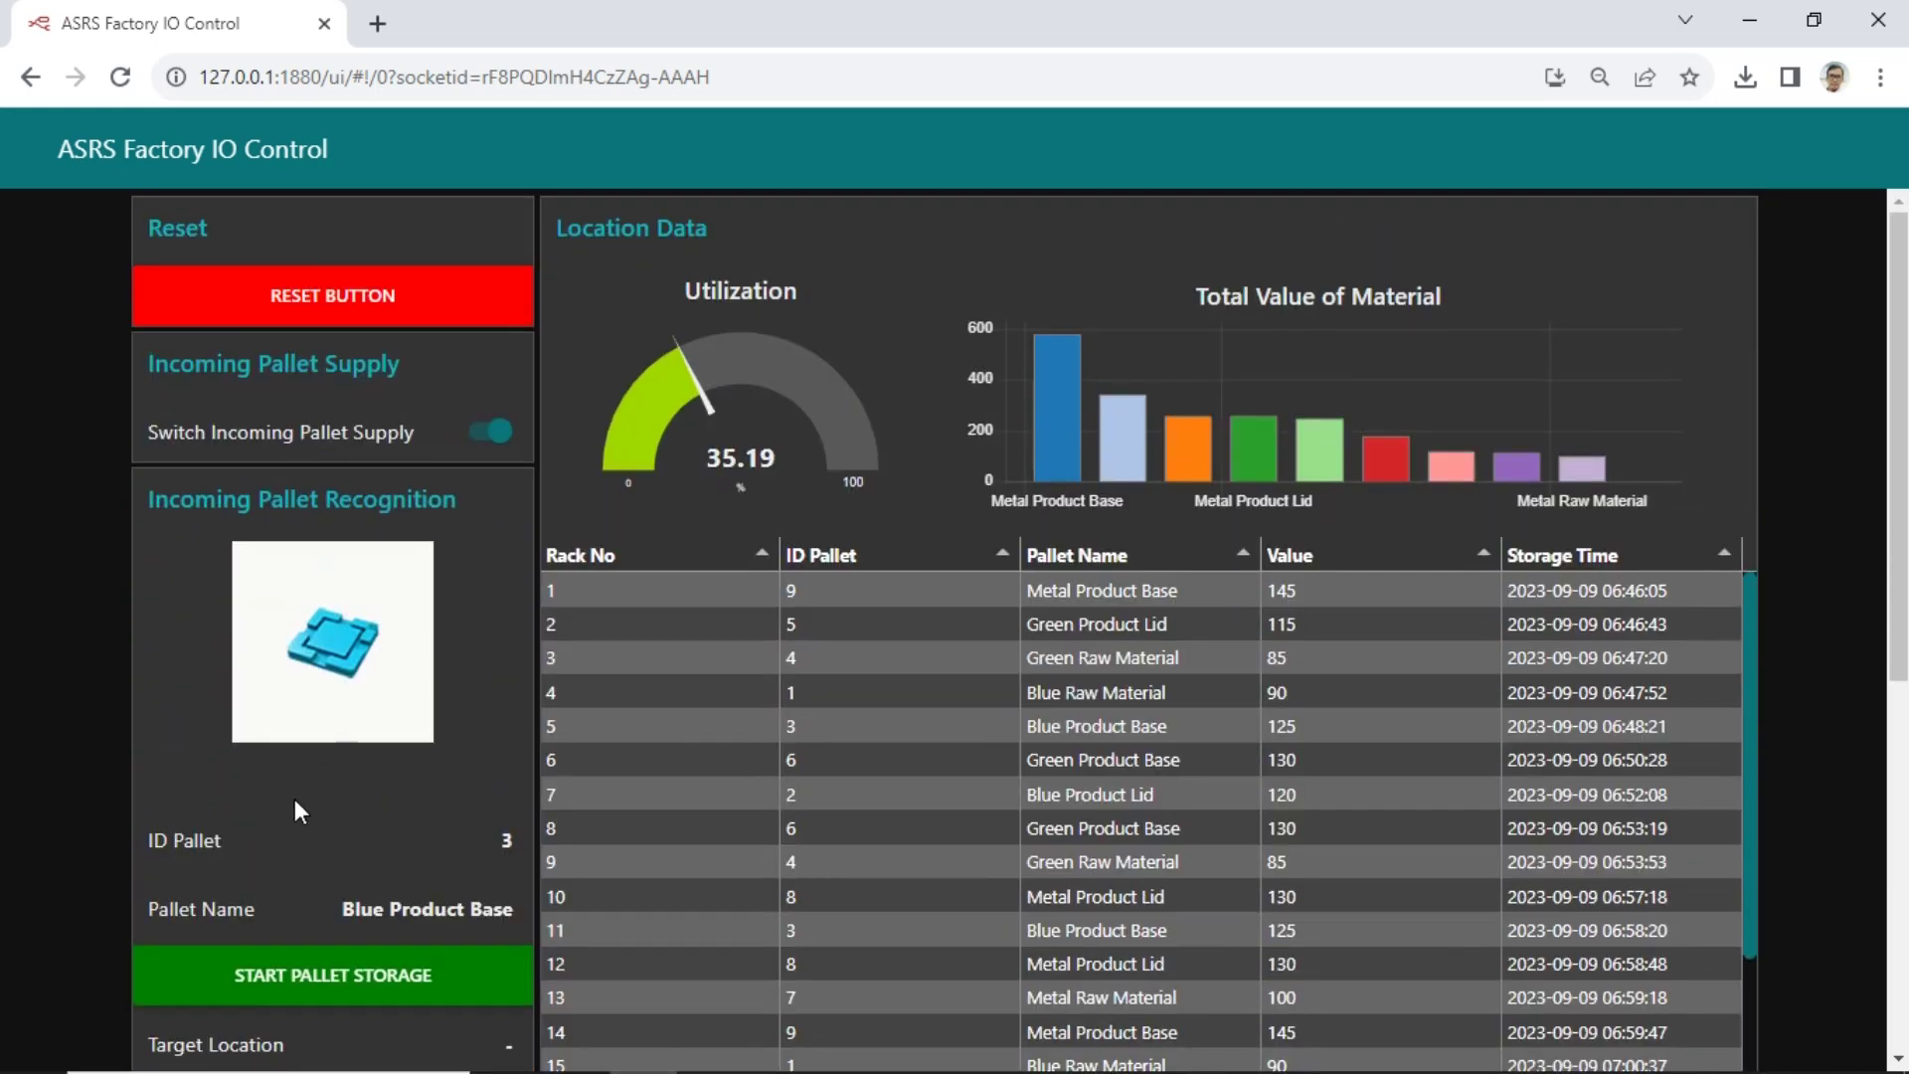
Start storing the incoming Blue Product Base pallet, and check its target location, the rack table and the location visualization.
{"action": "scroll", "coordinate": [296, 810], "scroll_direction": "down", "scroll_amount": 3}
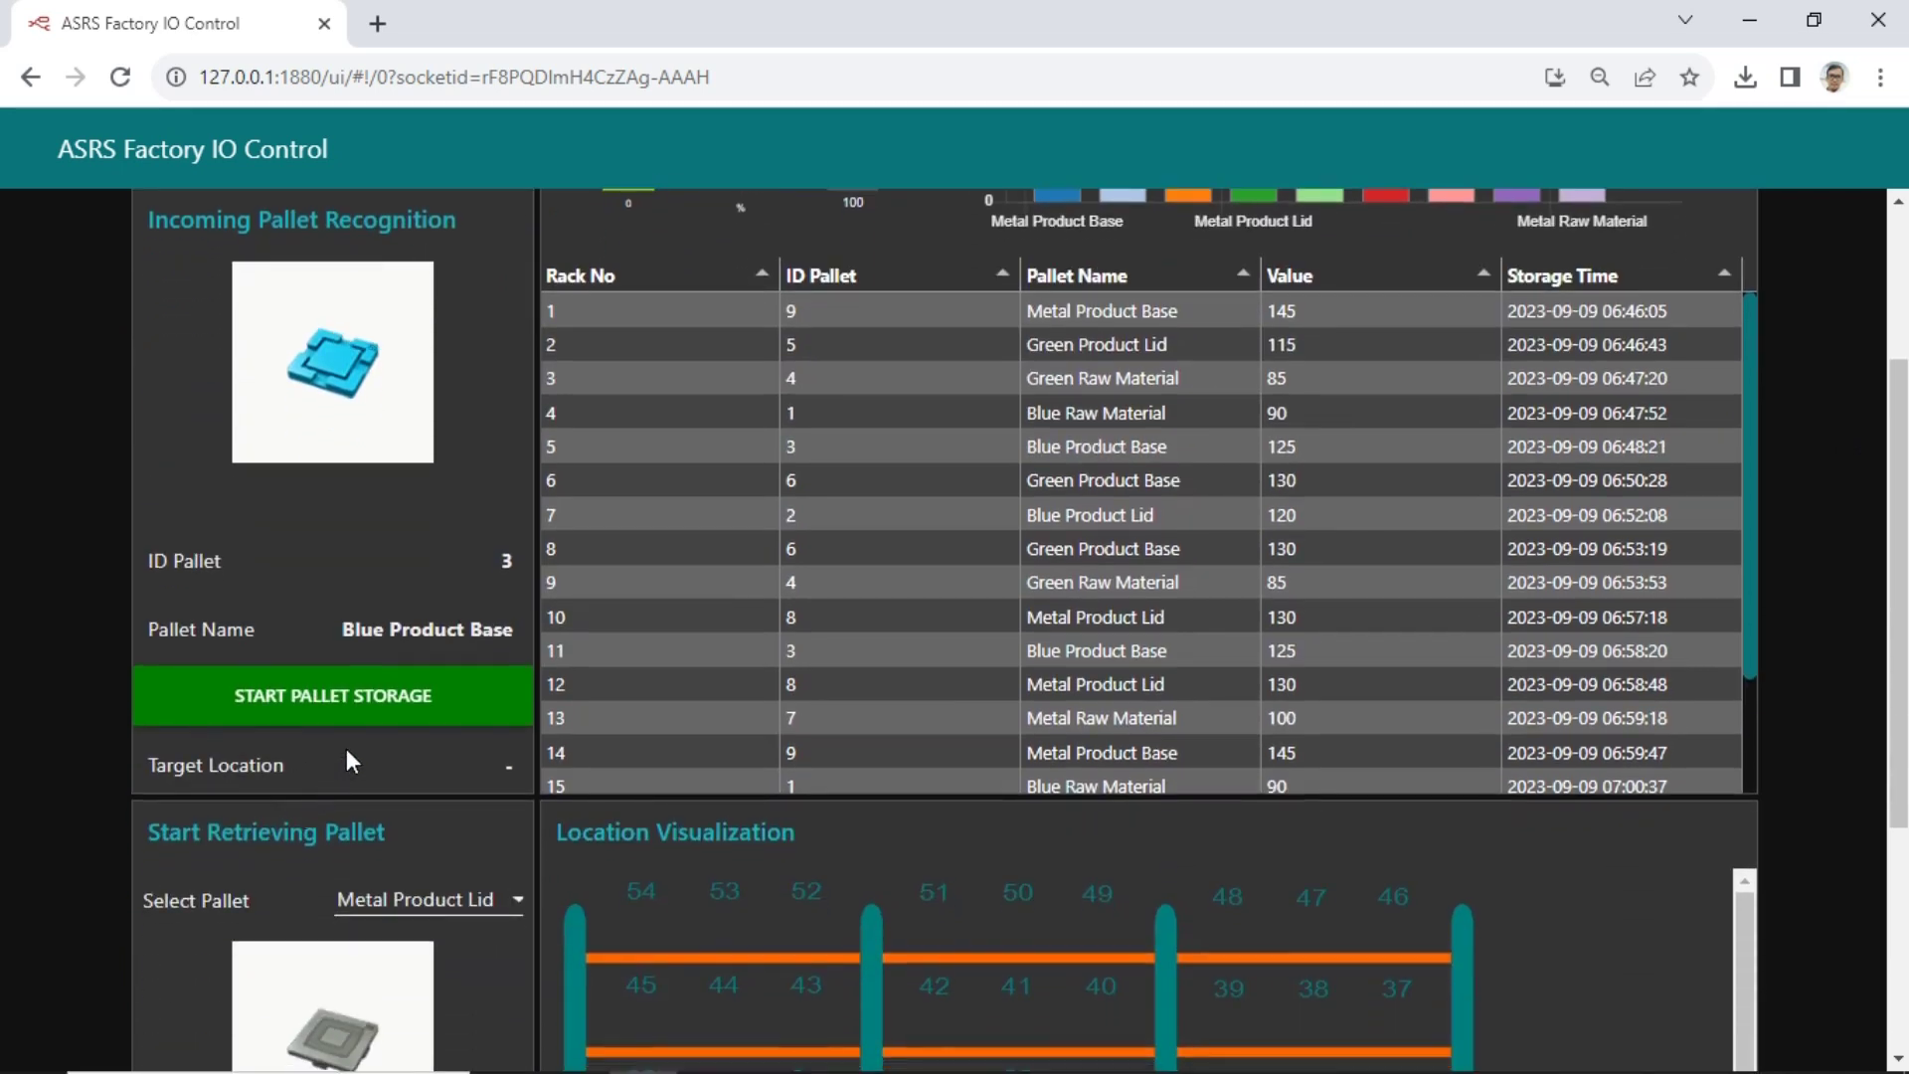
{"action": "left_click", "coordinate": [392, 698]}
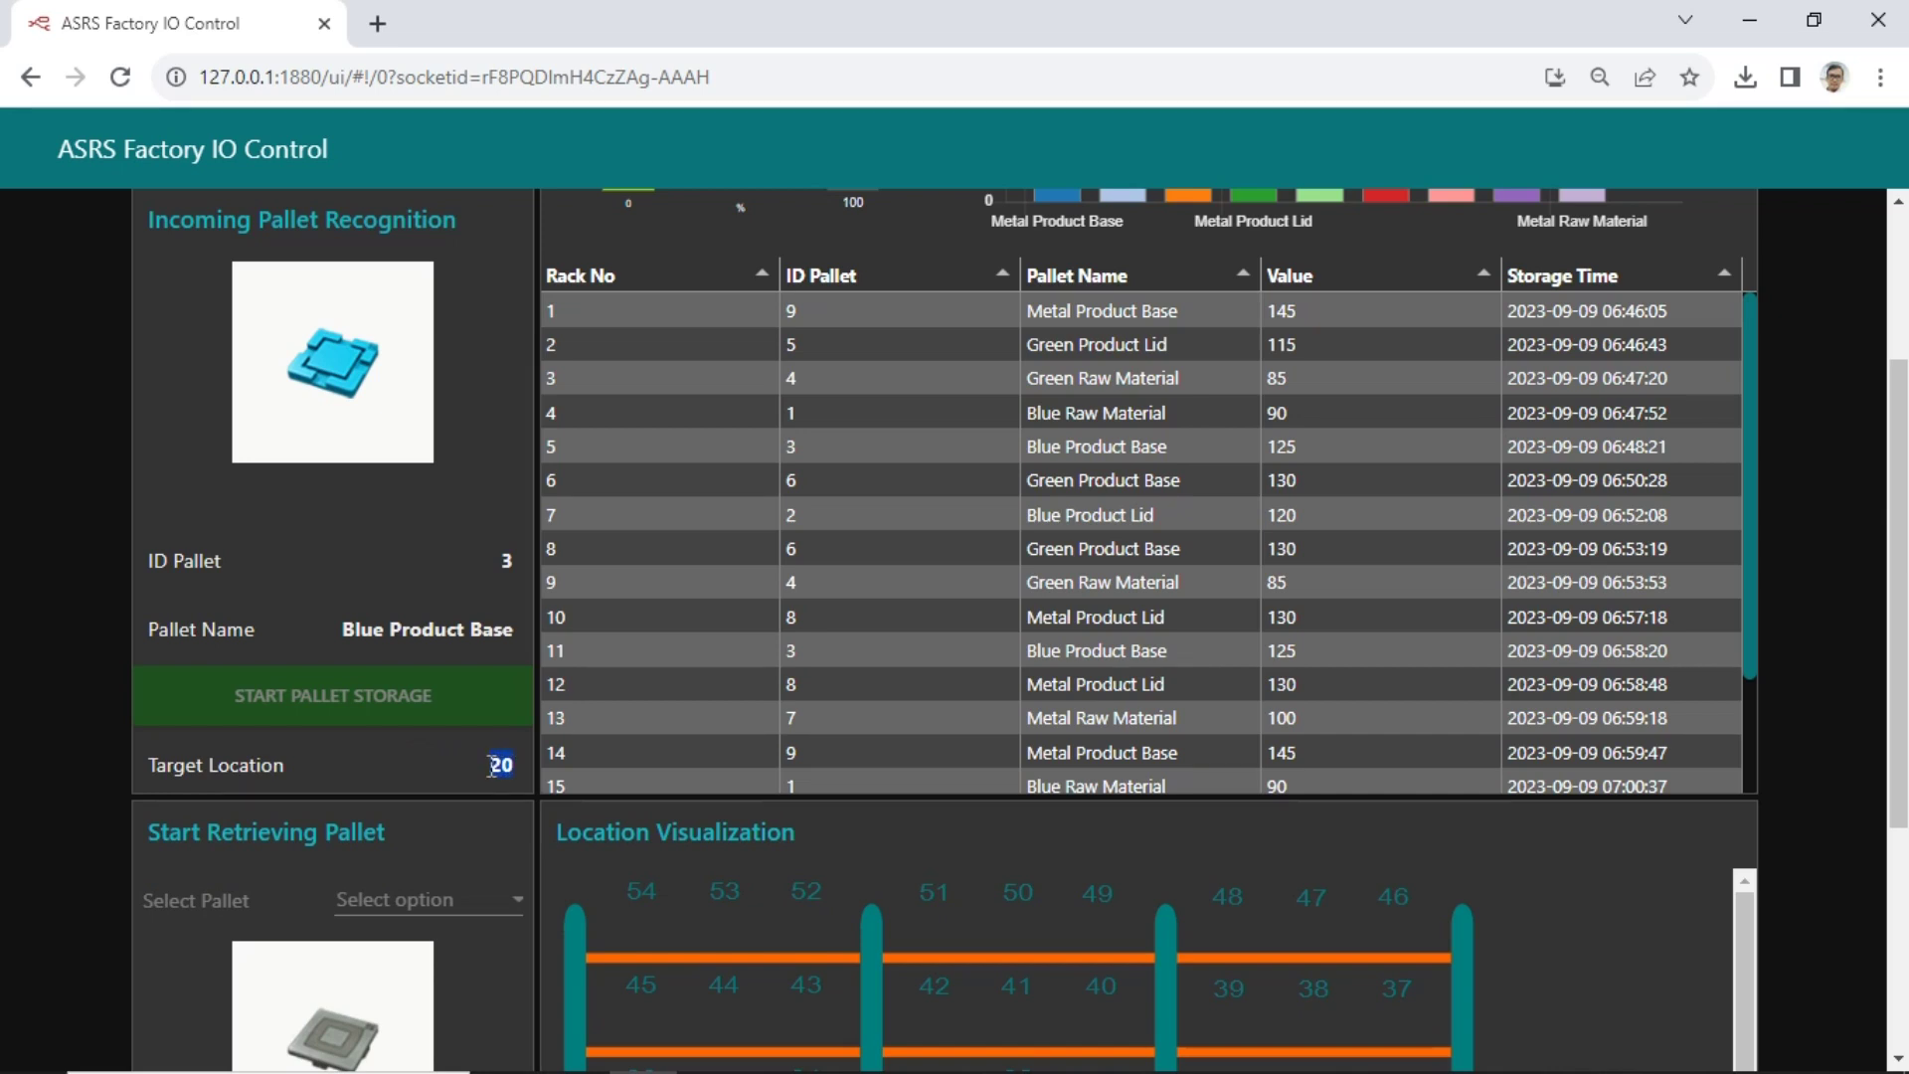
{"action": "scroll", "coordinate": [1052, 584], "scroll_direction": "down", "scroll_amount": 3}
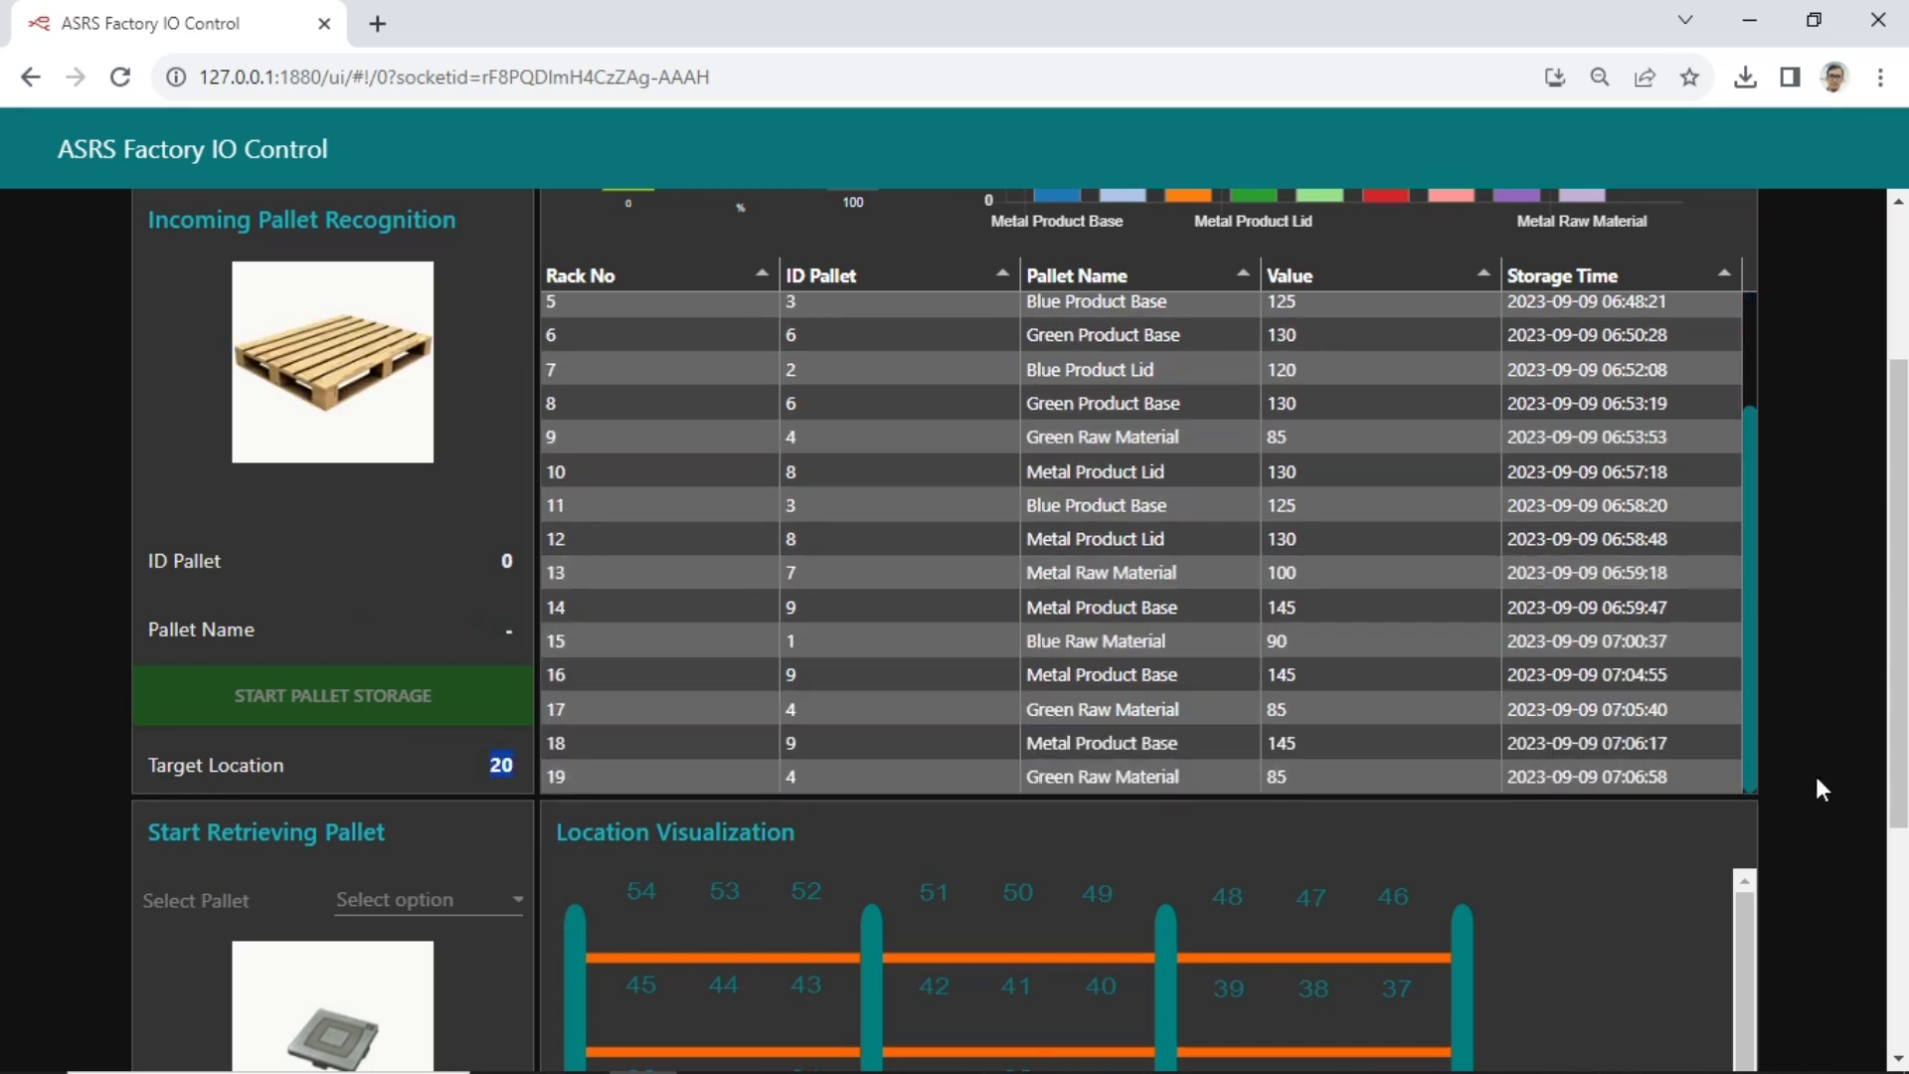
{"action": "scroll", "coordinate": [1823, 778], "scroll_direction": "down", "scroll_amount": 4}
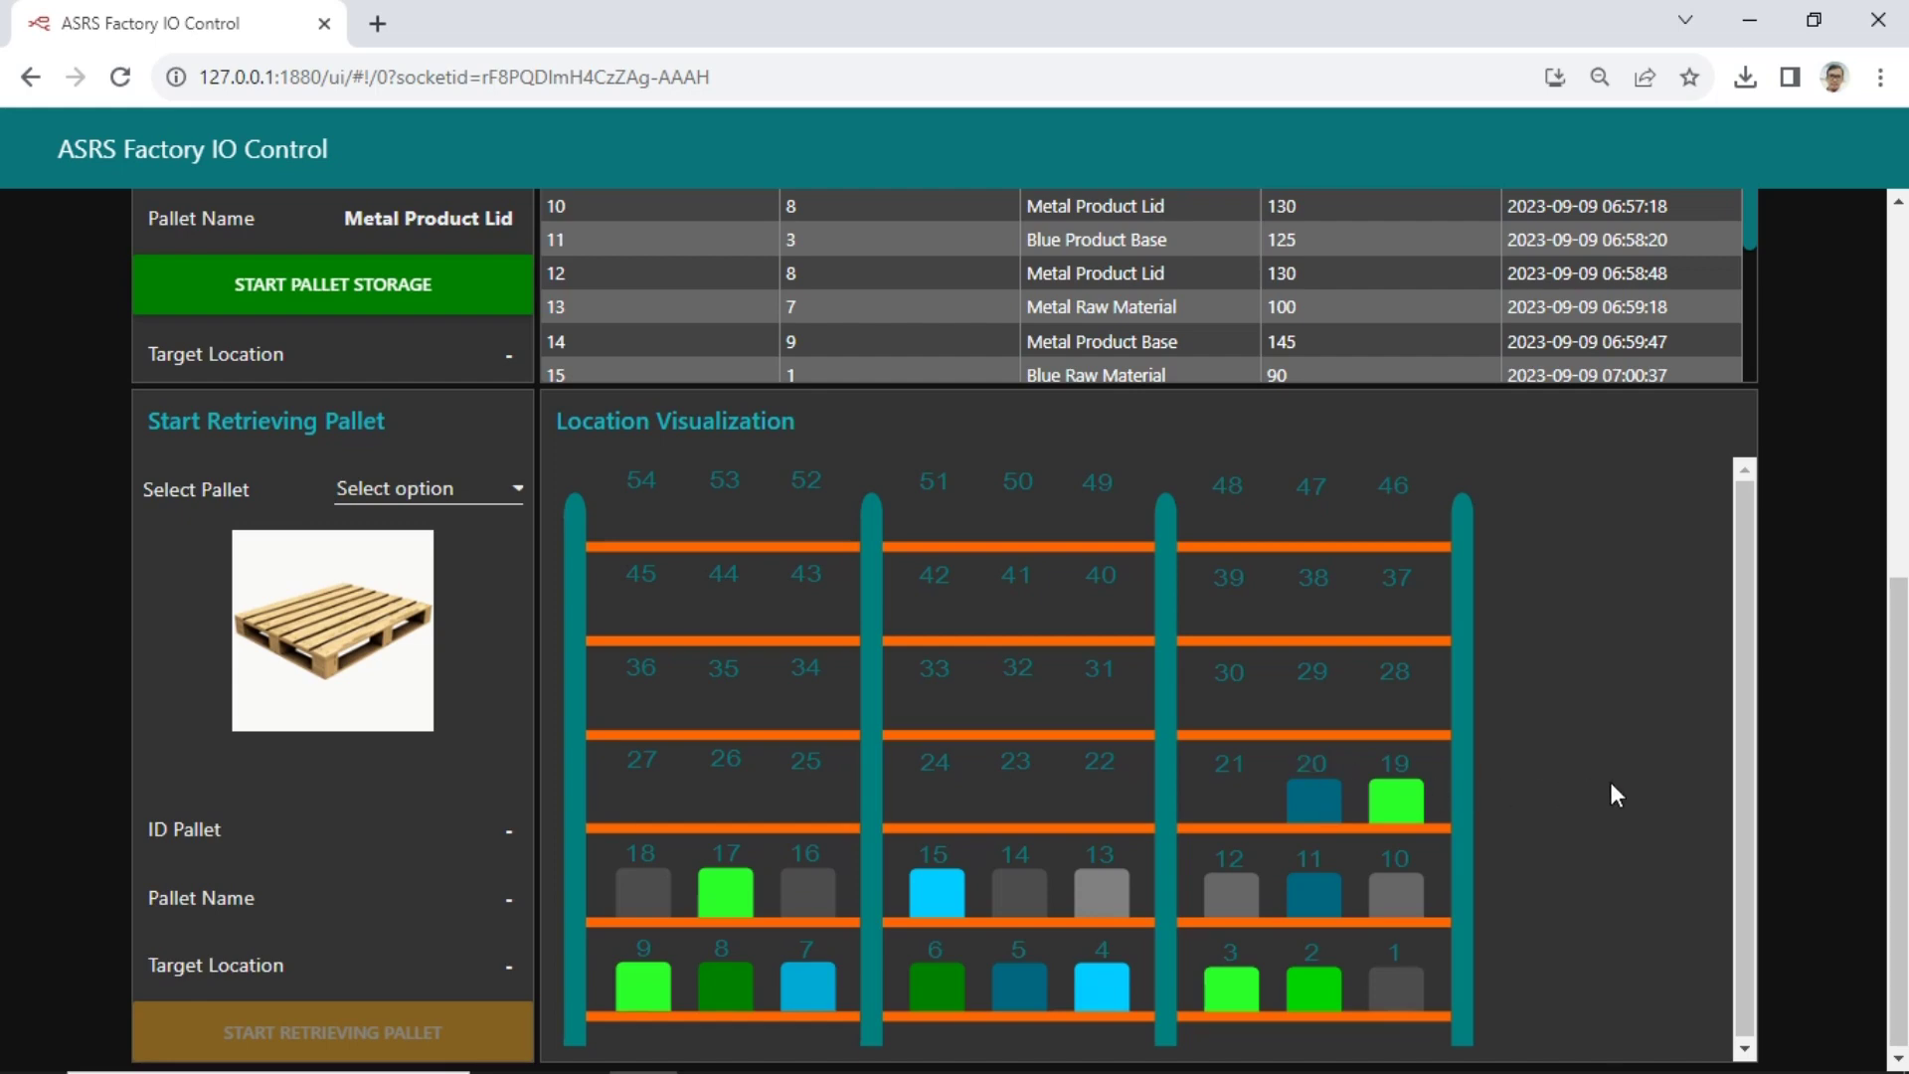
{"action": "scroll", "coordinate": [1836, 746], "scroll_direction": "up", "scroll_amount": 3}
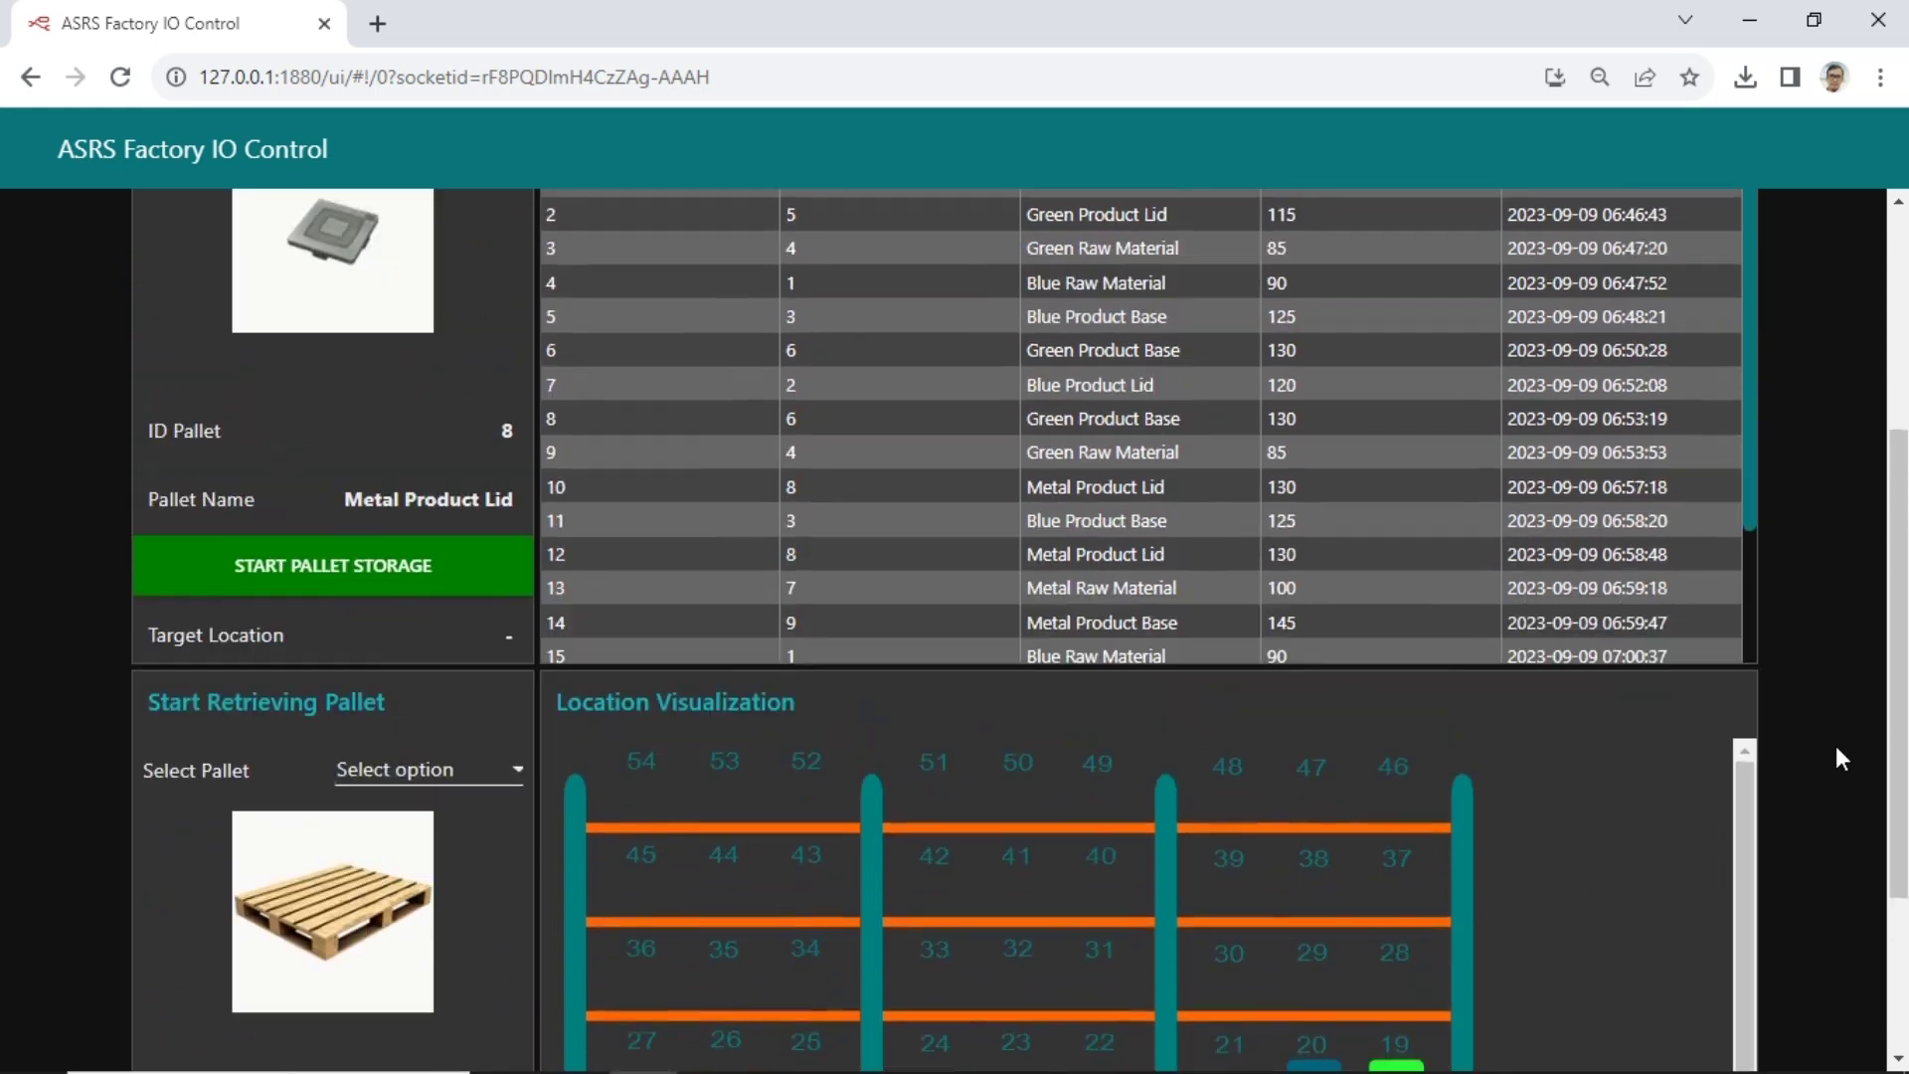
{"action": "scroll", "coordinate": [1835, 755], "scroll_direction": "up", "scroll_amount": 3}
{"action": "scroll", "coordinate": [1835, 756], "scroll_direction": "up", "scroll_amount": 2}
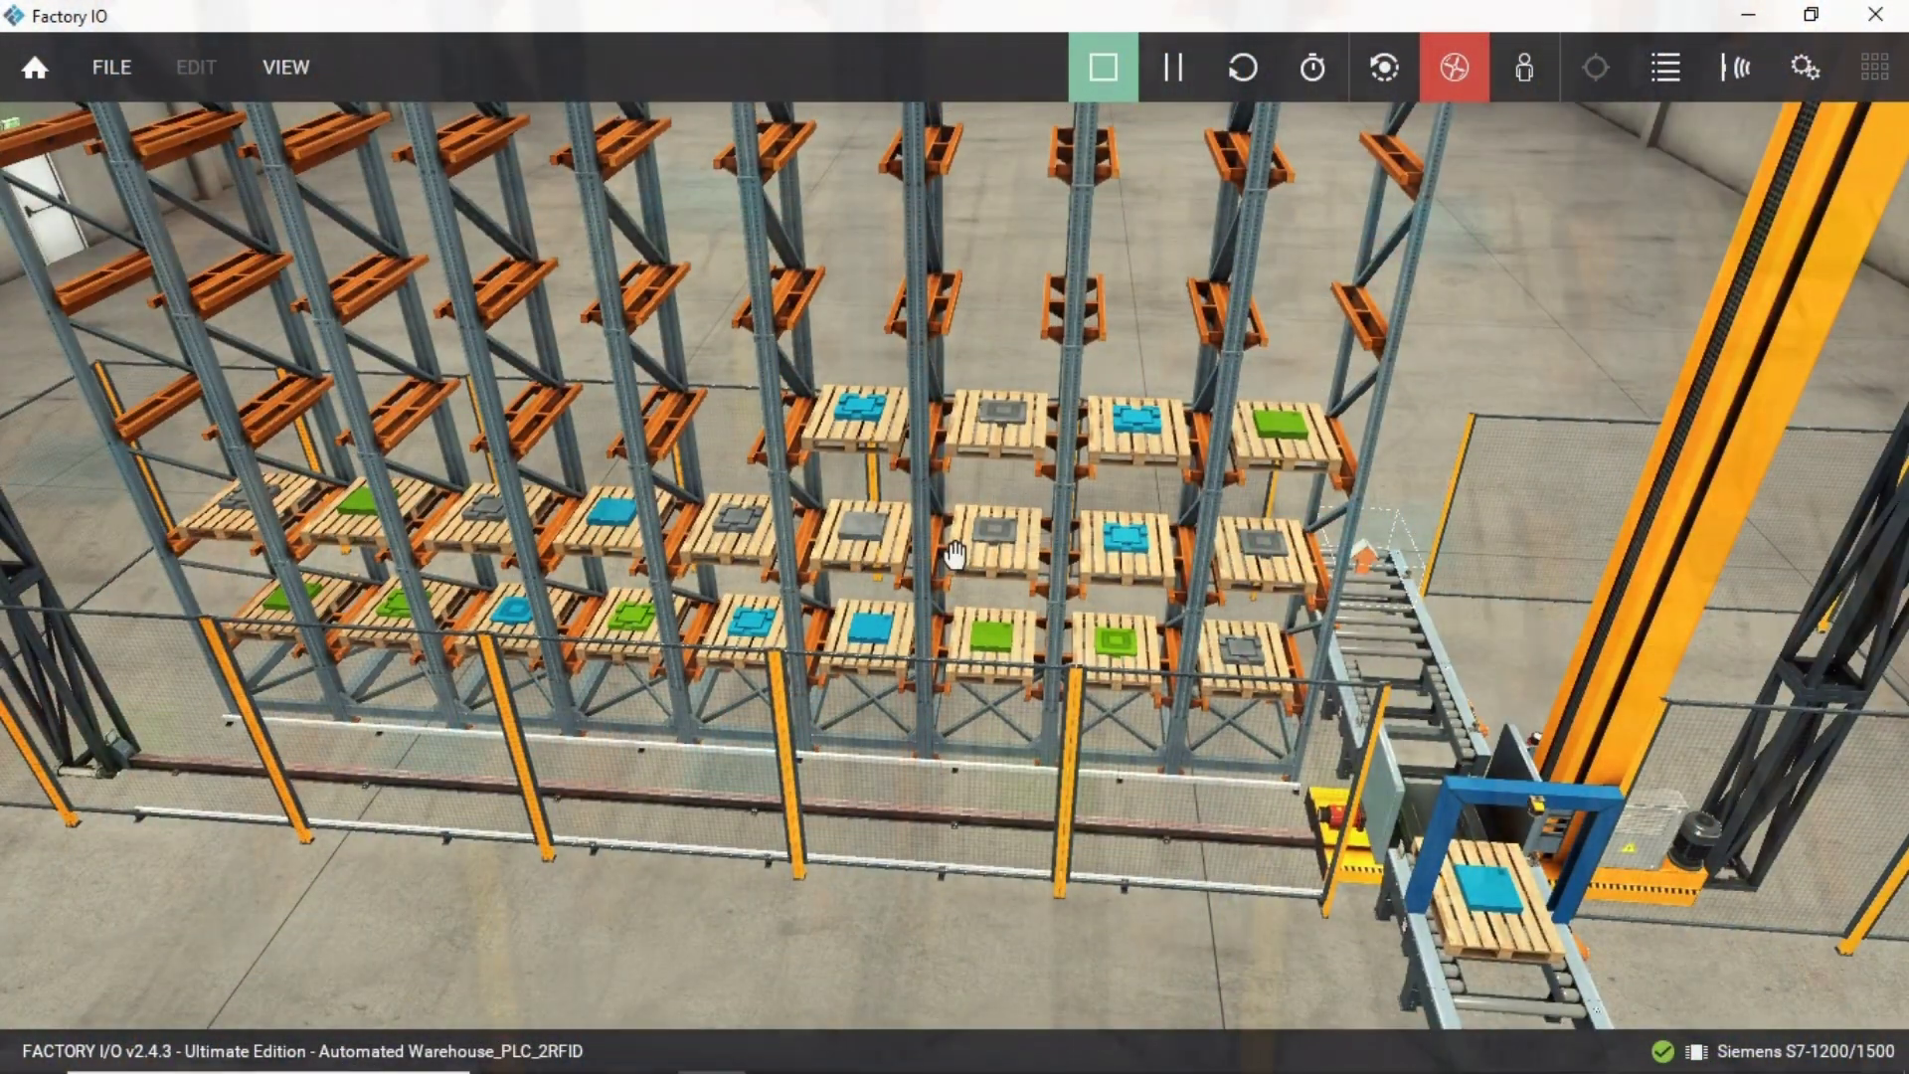
In the Factory IO scene, examine closely the incoming pallet waiting under the blue sensor gate on the conveyor.
{"action": "right_click_drag", "start_coordinate": [996, 873], "coordinate": [954, 552]}
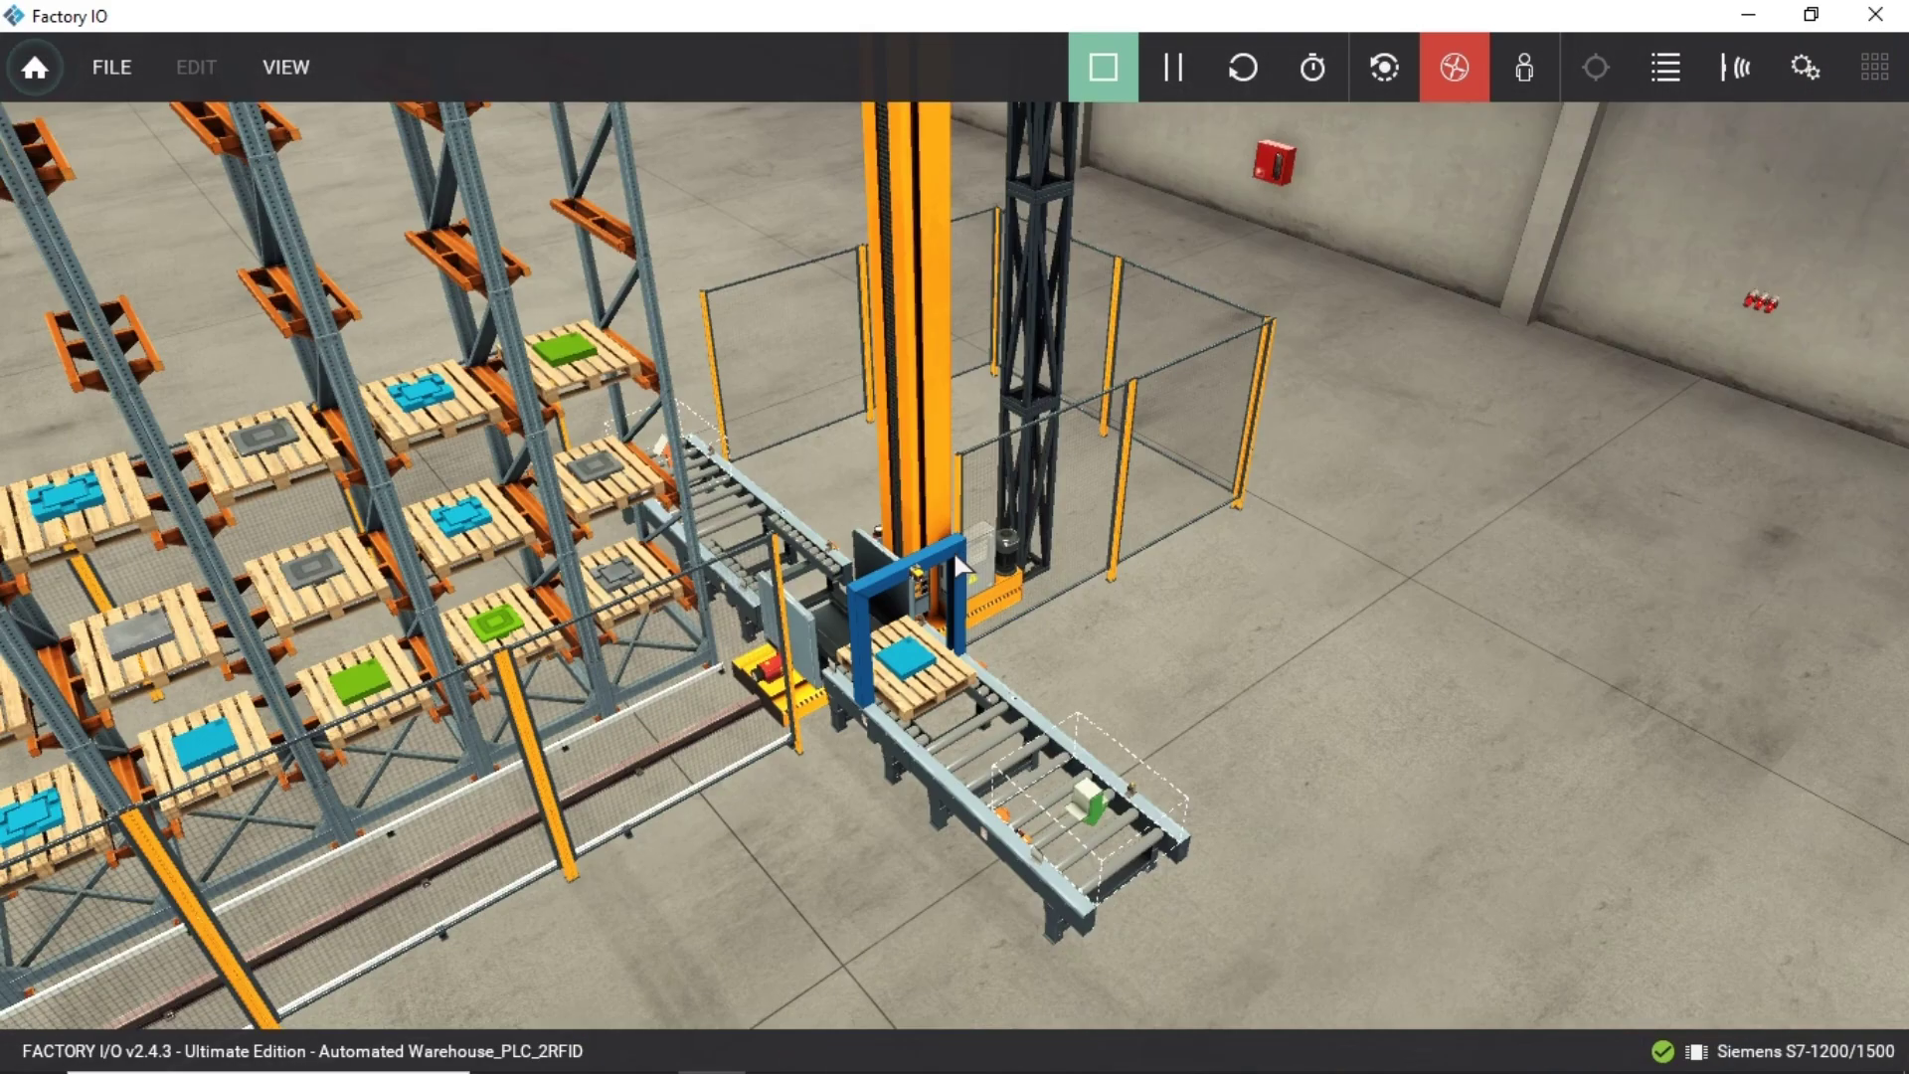
{"action": "scroll", "coordinate": [955, 559], "scroll_direction": "up", "scroll_amount": 5}
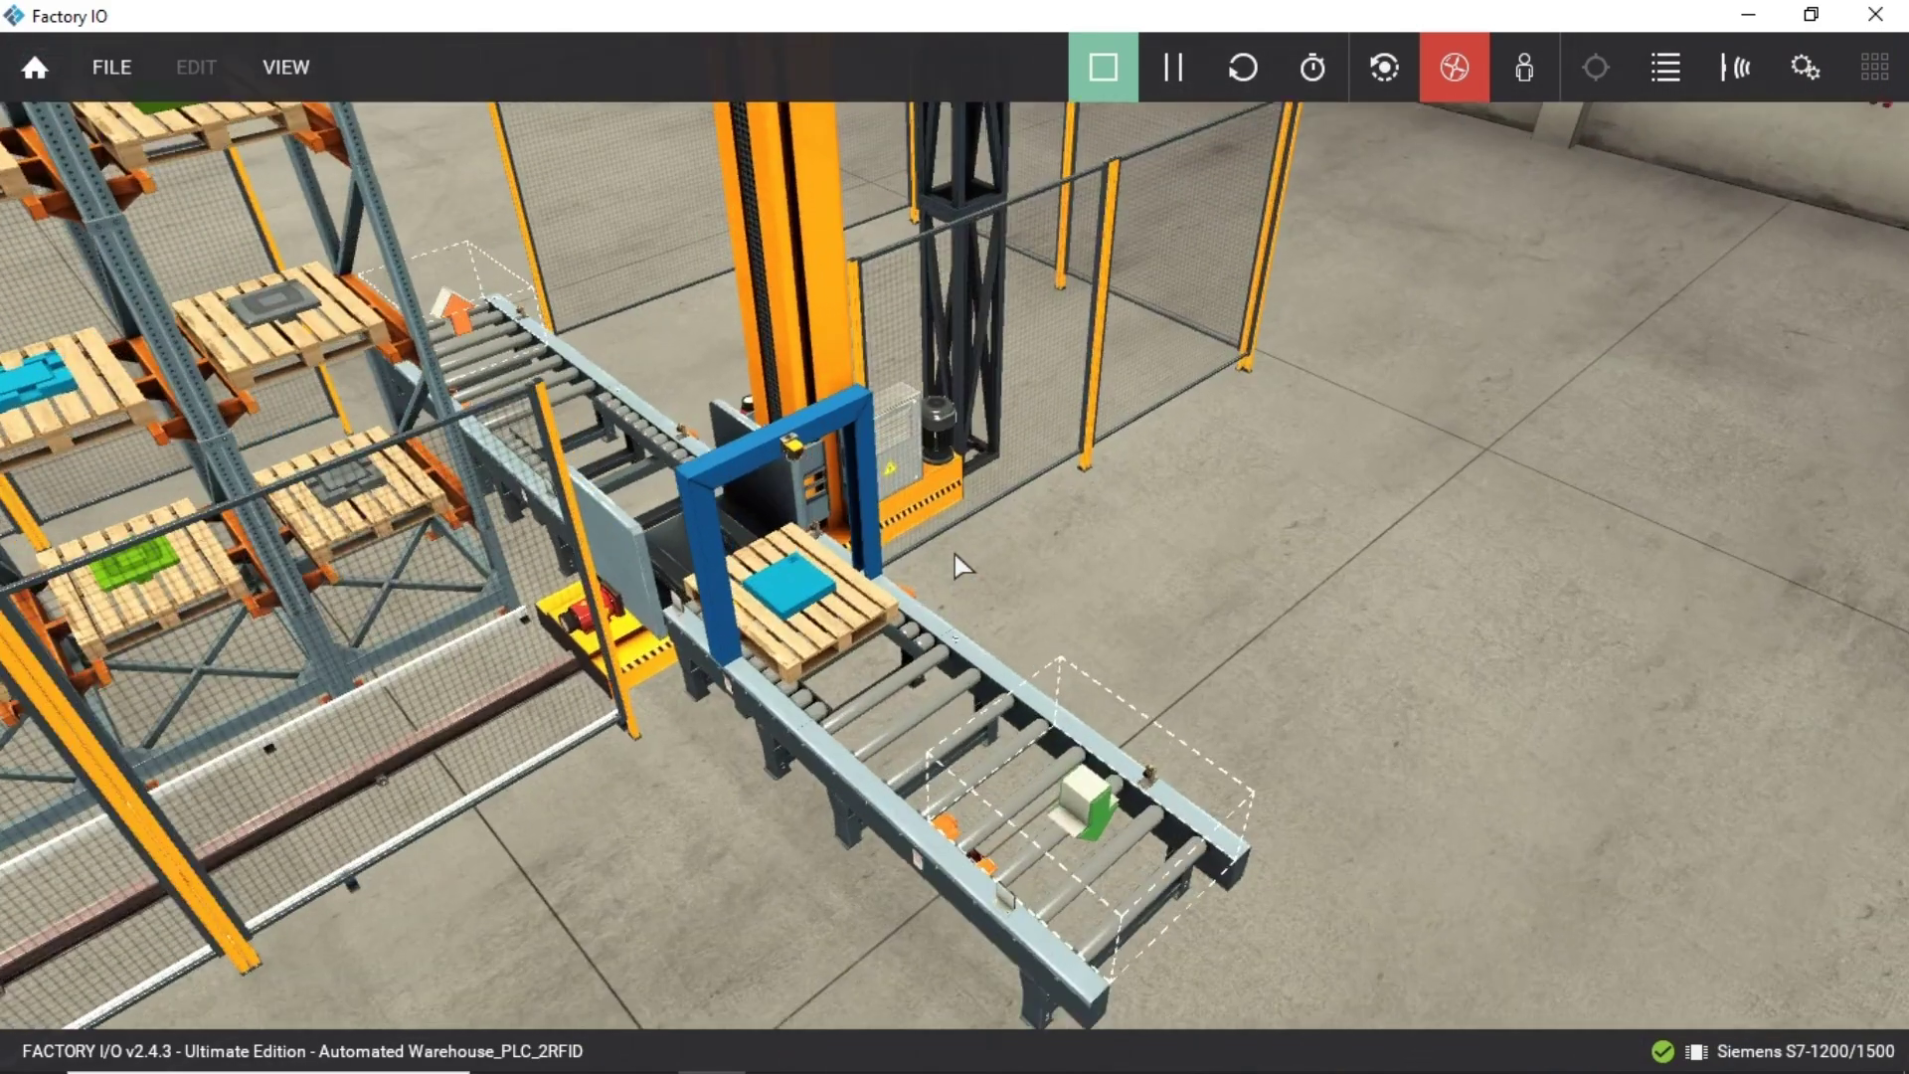
{"action": "scroll", "coordinate": [955, 553], "scroll_direction": "up", "scroll_amount": 6}
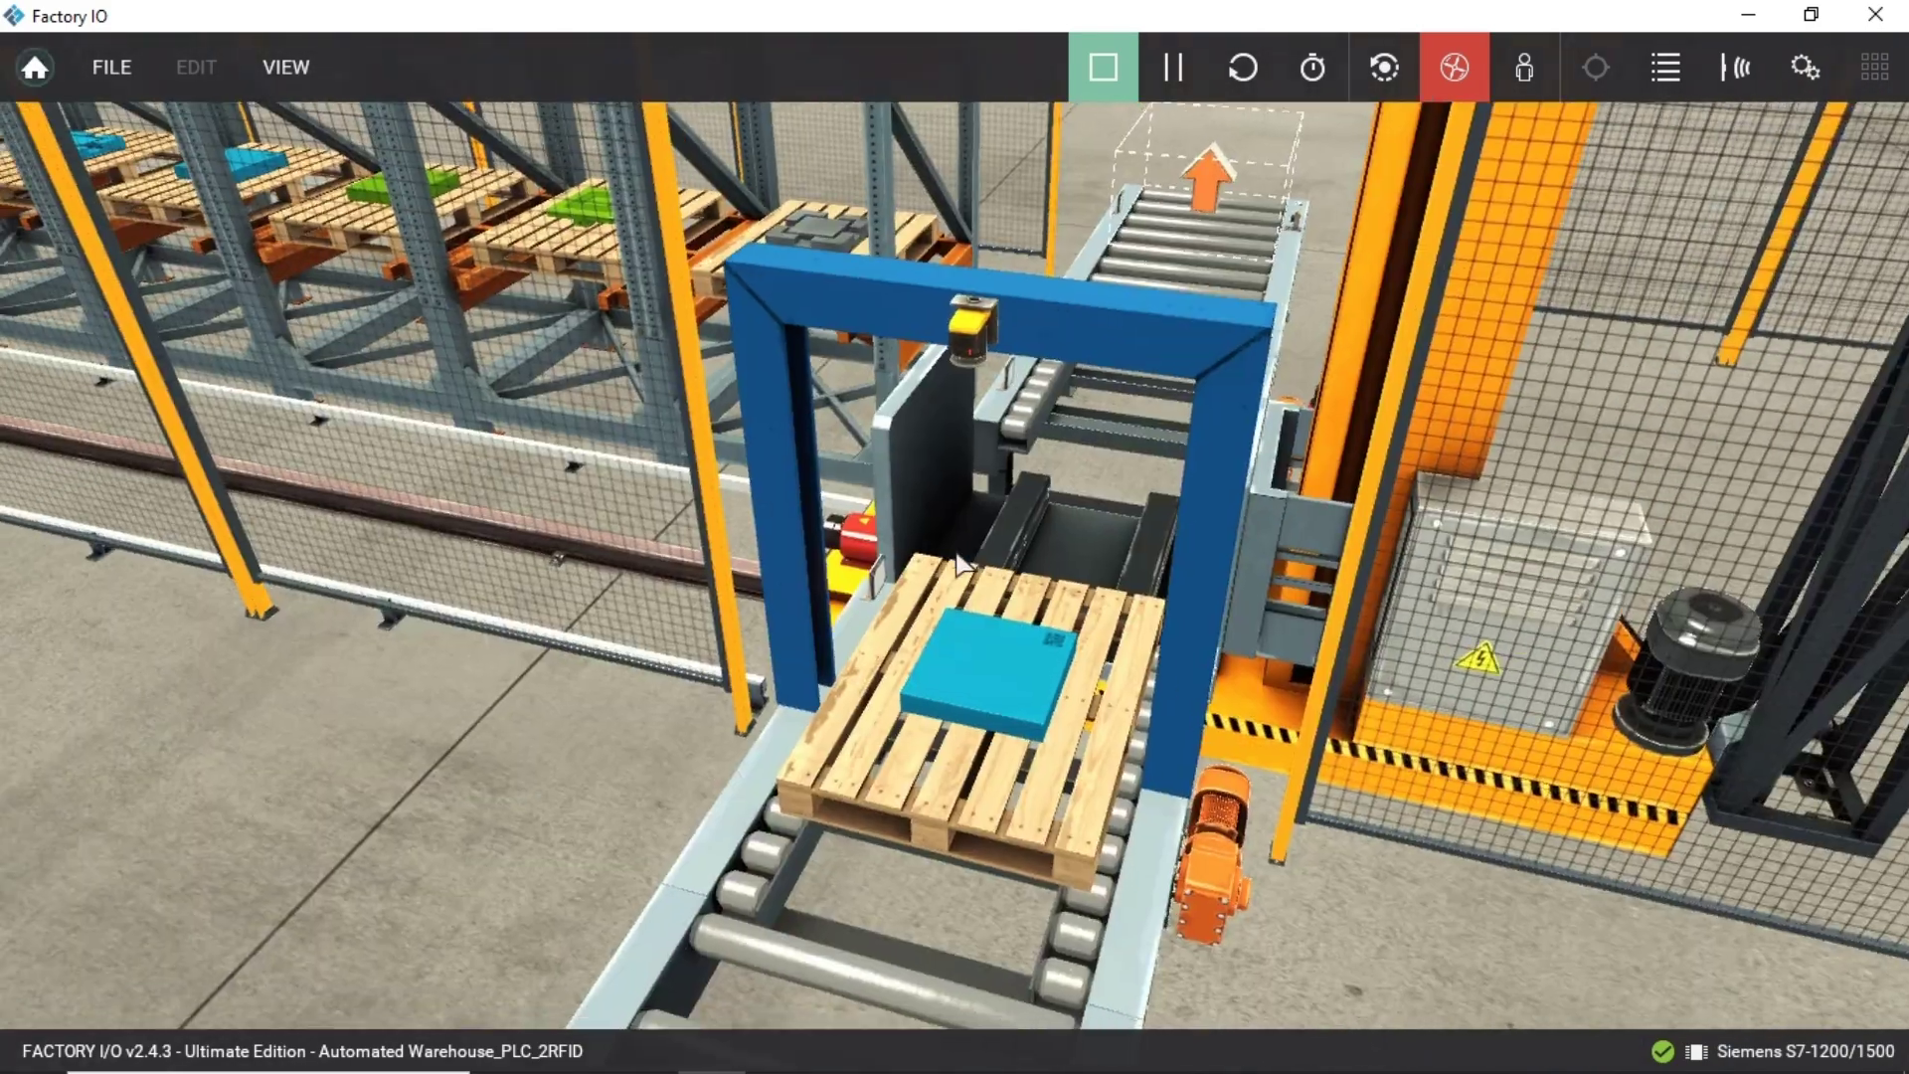
{"action": "right_click_drag", "start_coordinate": [956, 553], "coordinate": [953, 547]}
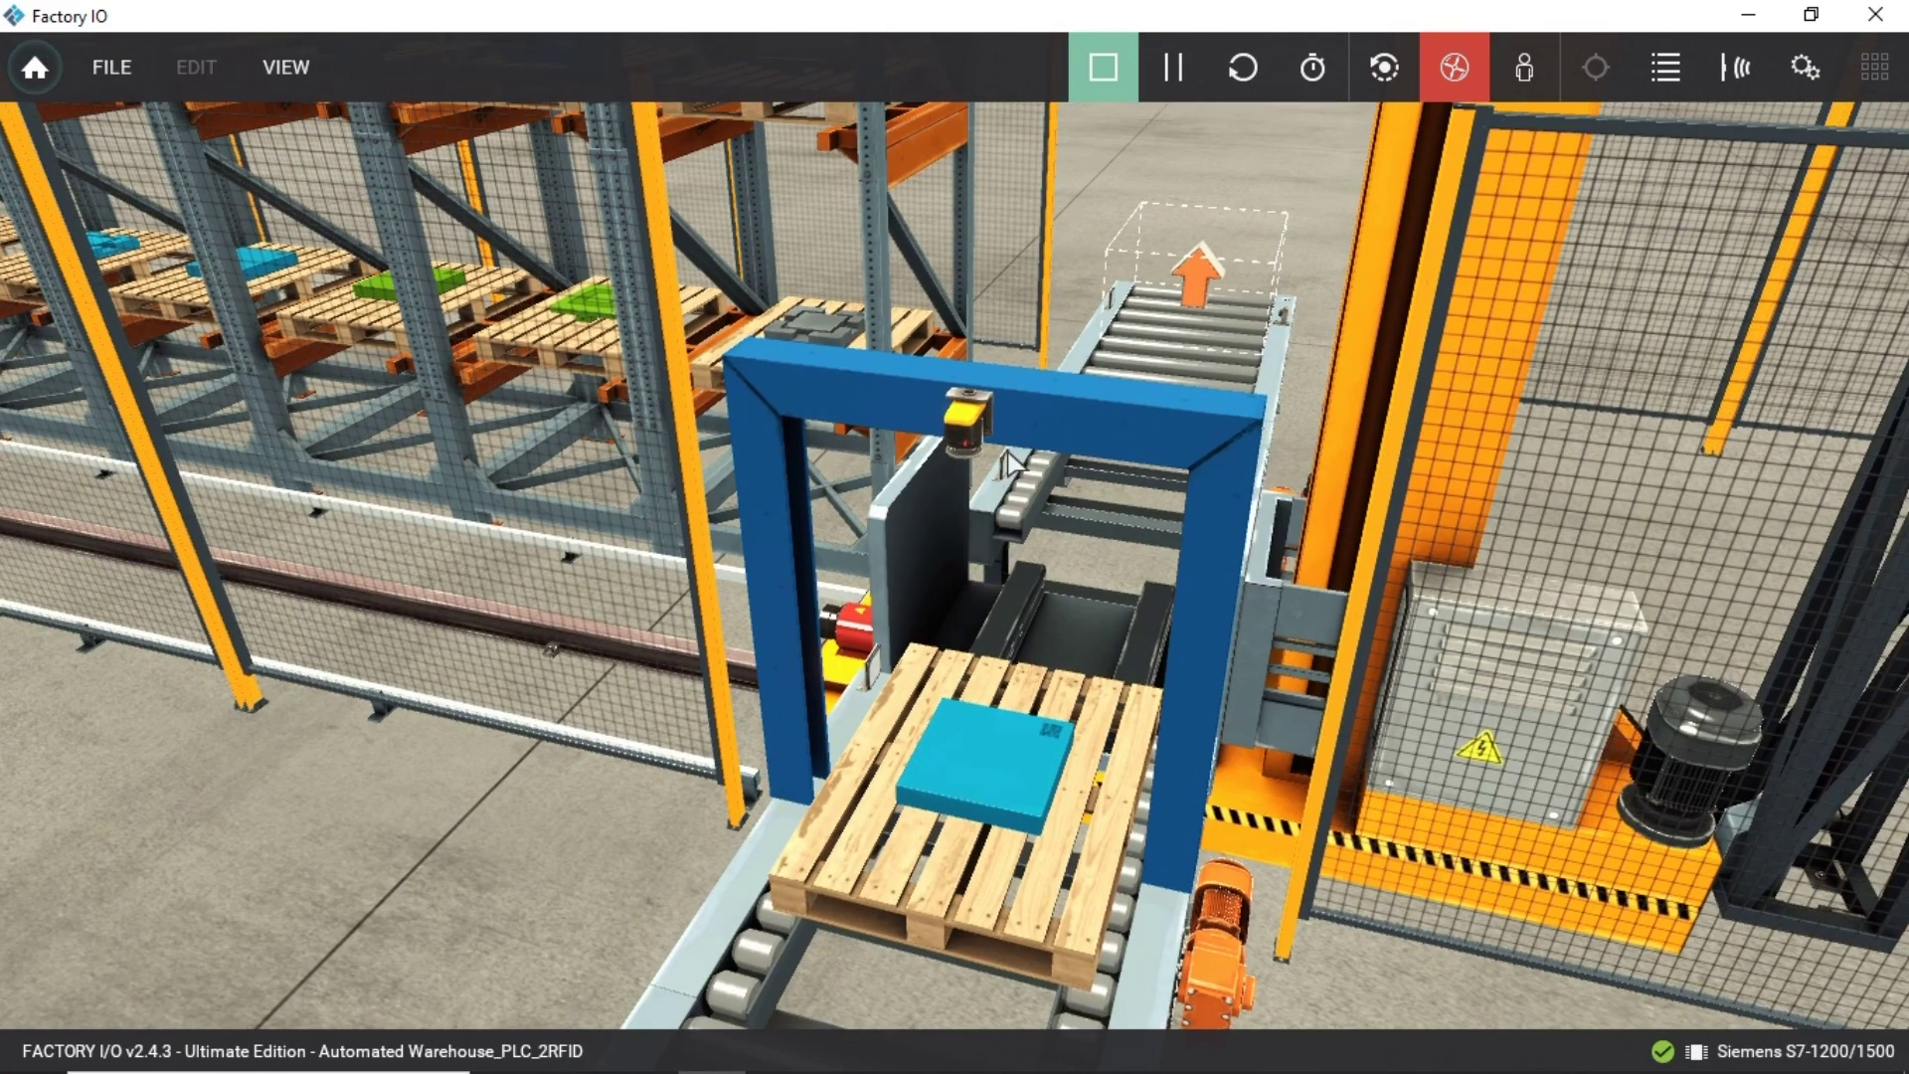
Show the ASRS dashboard over the Factory IO scene and check the pallet name under Incoming Pallet Recognition.
{"action": "key", "text": "alt+Tab"}
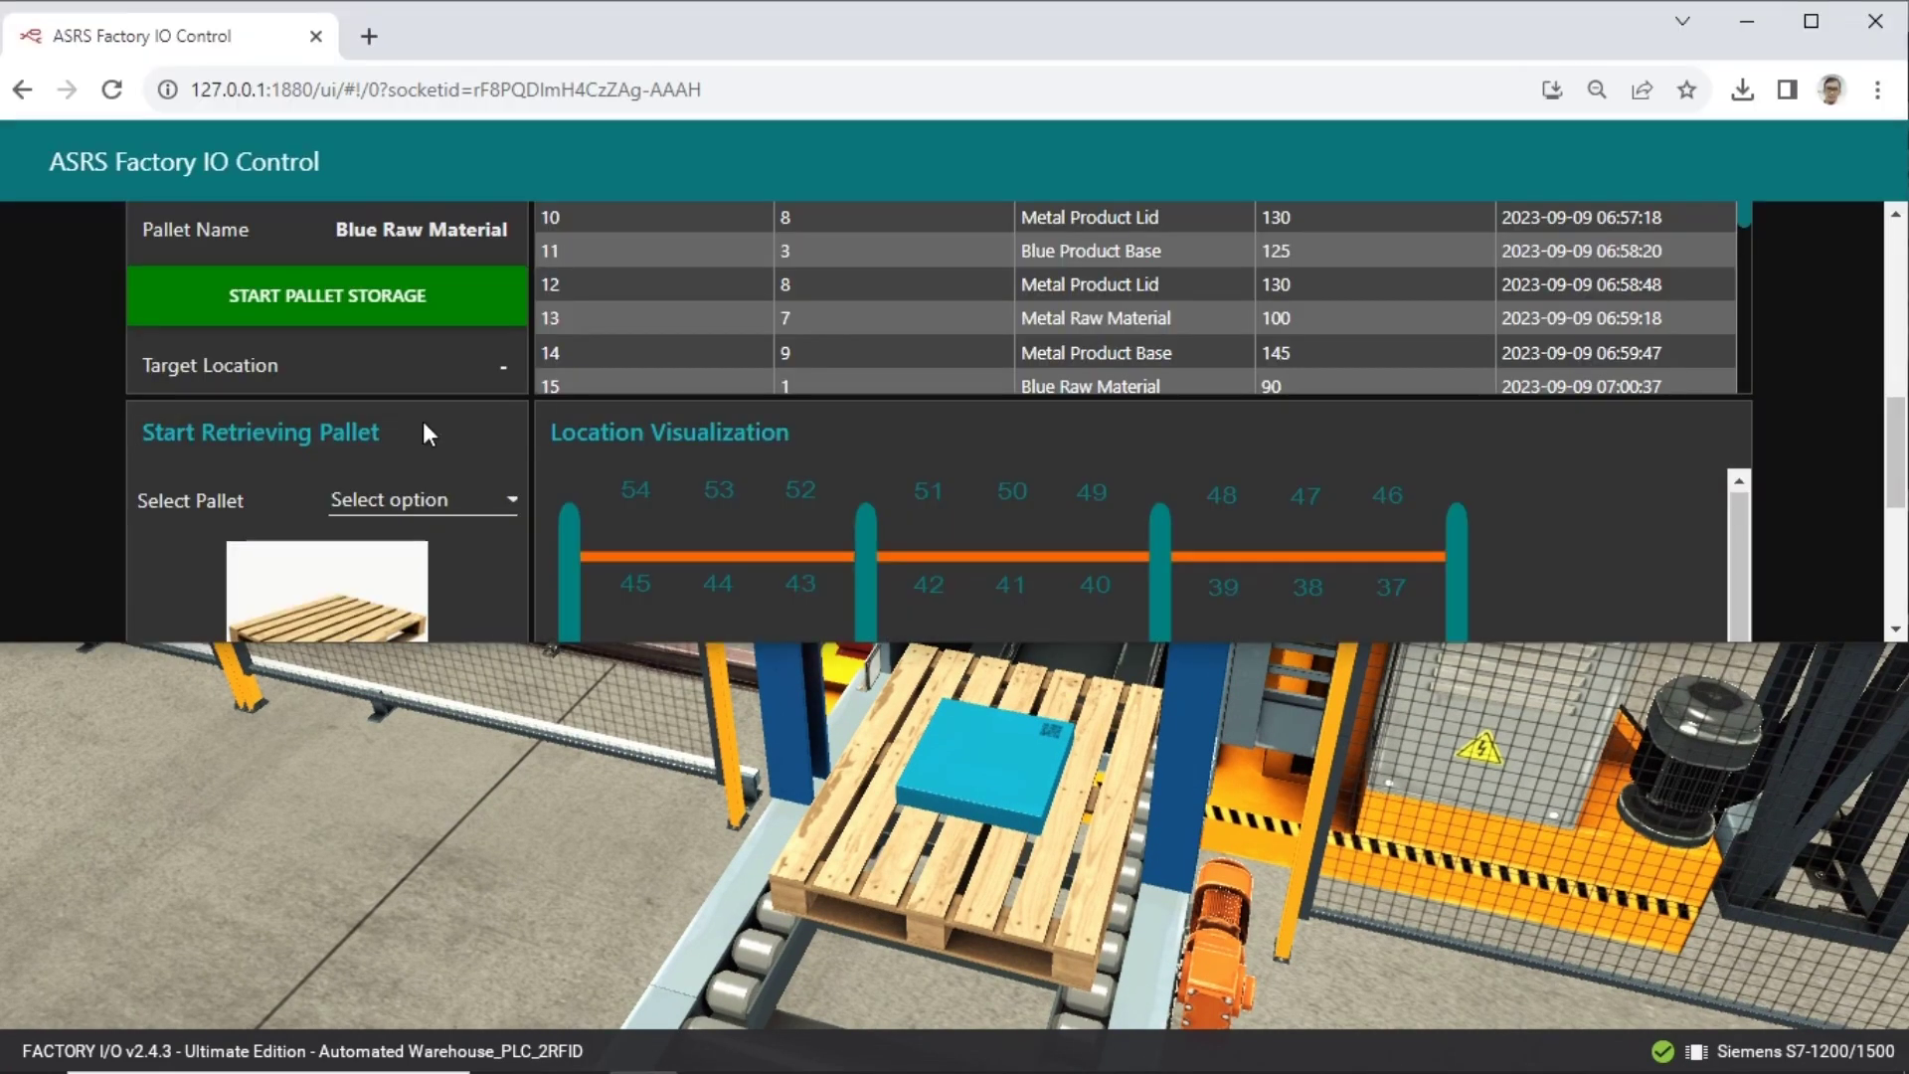
{"action": "scroll", "coordinate": [424, 424], "scroll_direction": "up", "scroll_amount": 4}
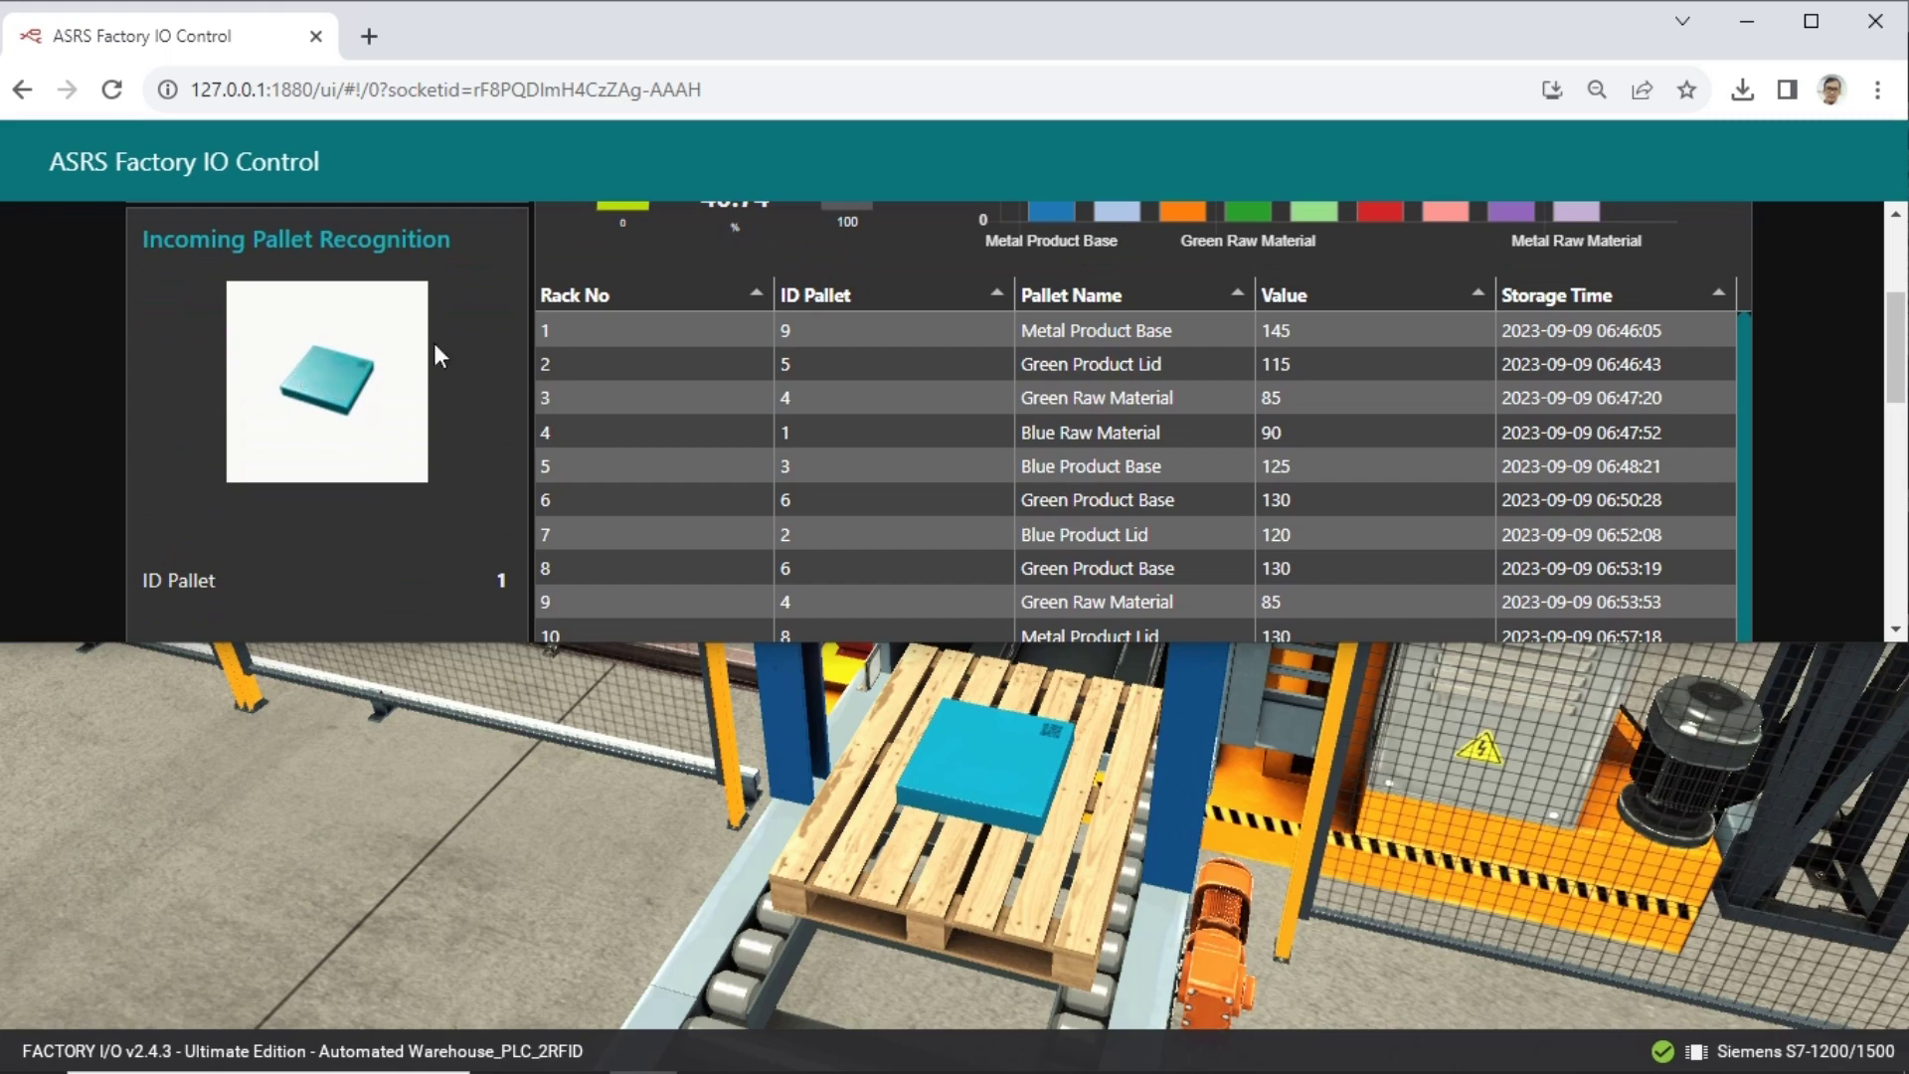
{"action": "left_click_drag", "start_coordinate": [452, 241], "coordinate": [155, 249]}
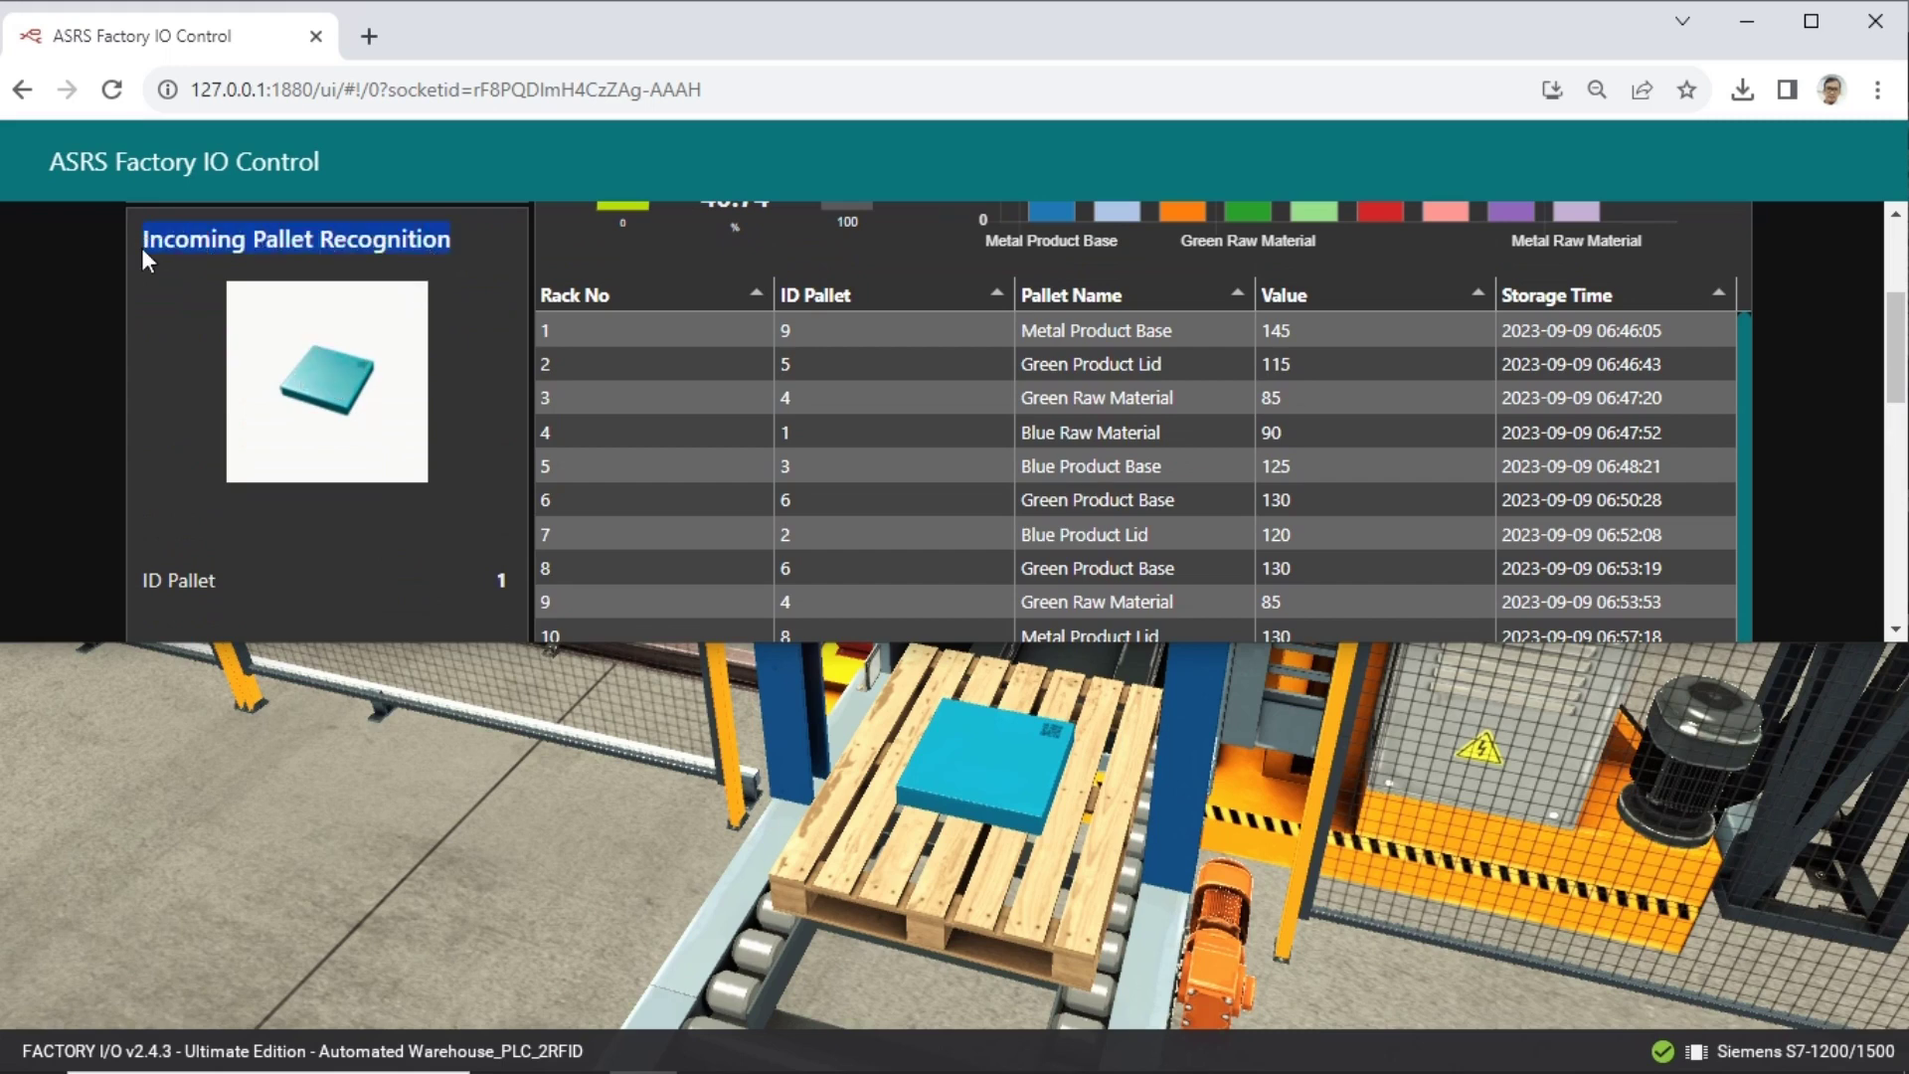
{"action": "scroll", "coordinate": [341, 416], "scroll_direction": "down", "scroll_amount": 1}
{"action": "left_click_drag", "start_coordinate": [509, 509], "coordinate": [342, 508]}
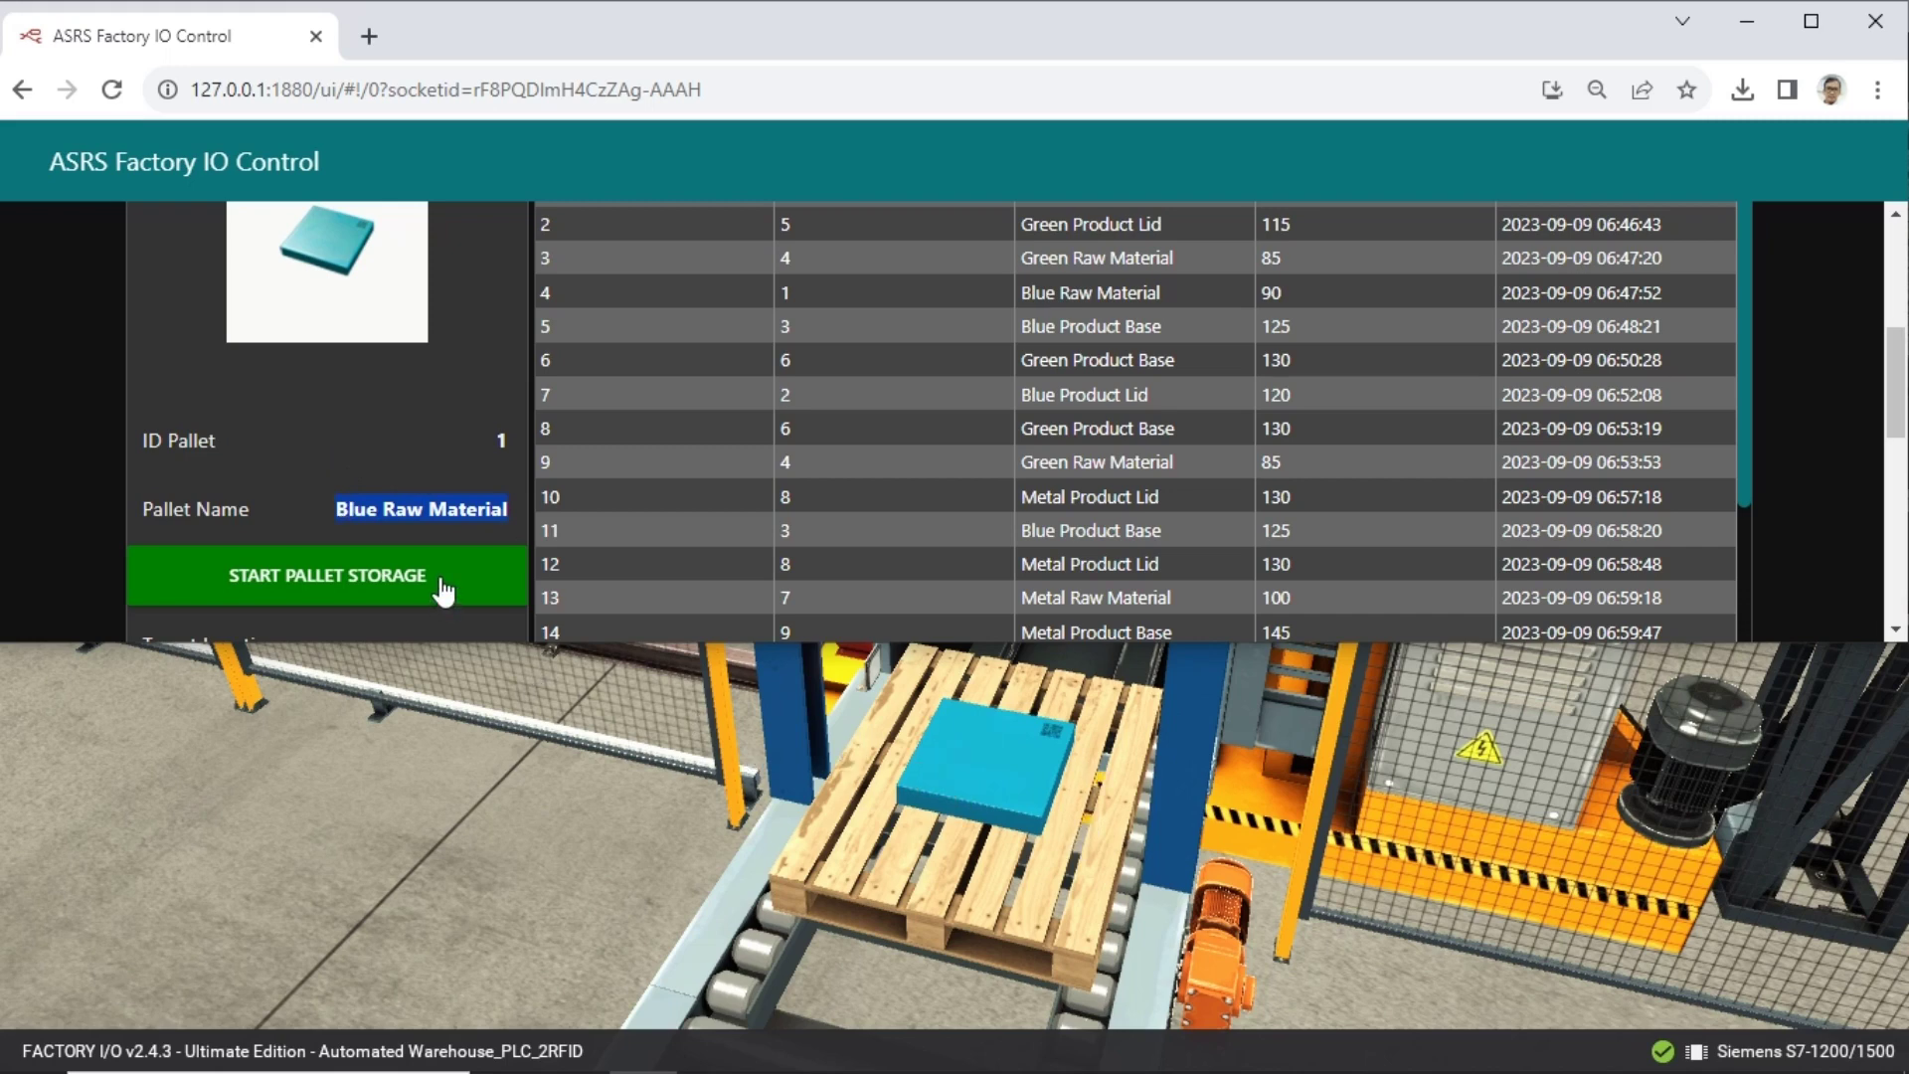
Start storing the incoming Blue Raw Material pallet and find its target rack in the location visualization.
{"action": "scroll", "coordinate": [444, 589], "scroll_direction": "down", "scroll_amount": 1}
{"action": "left_click", "coordinate": [472, 455]}
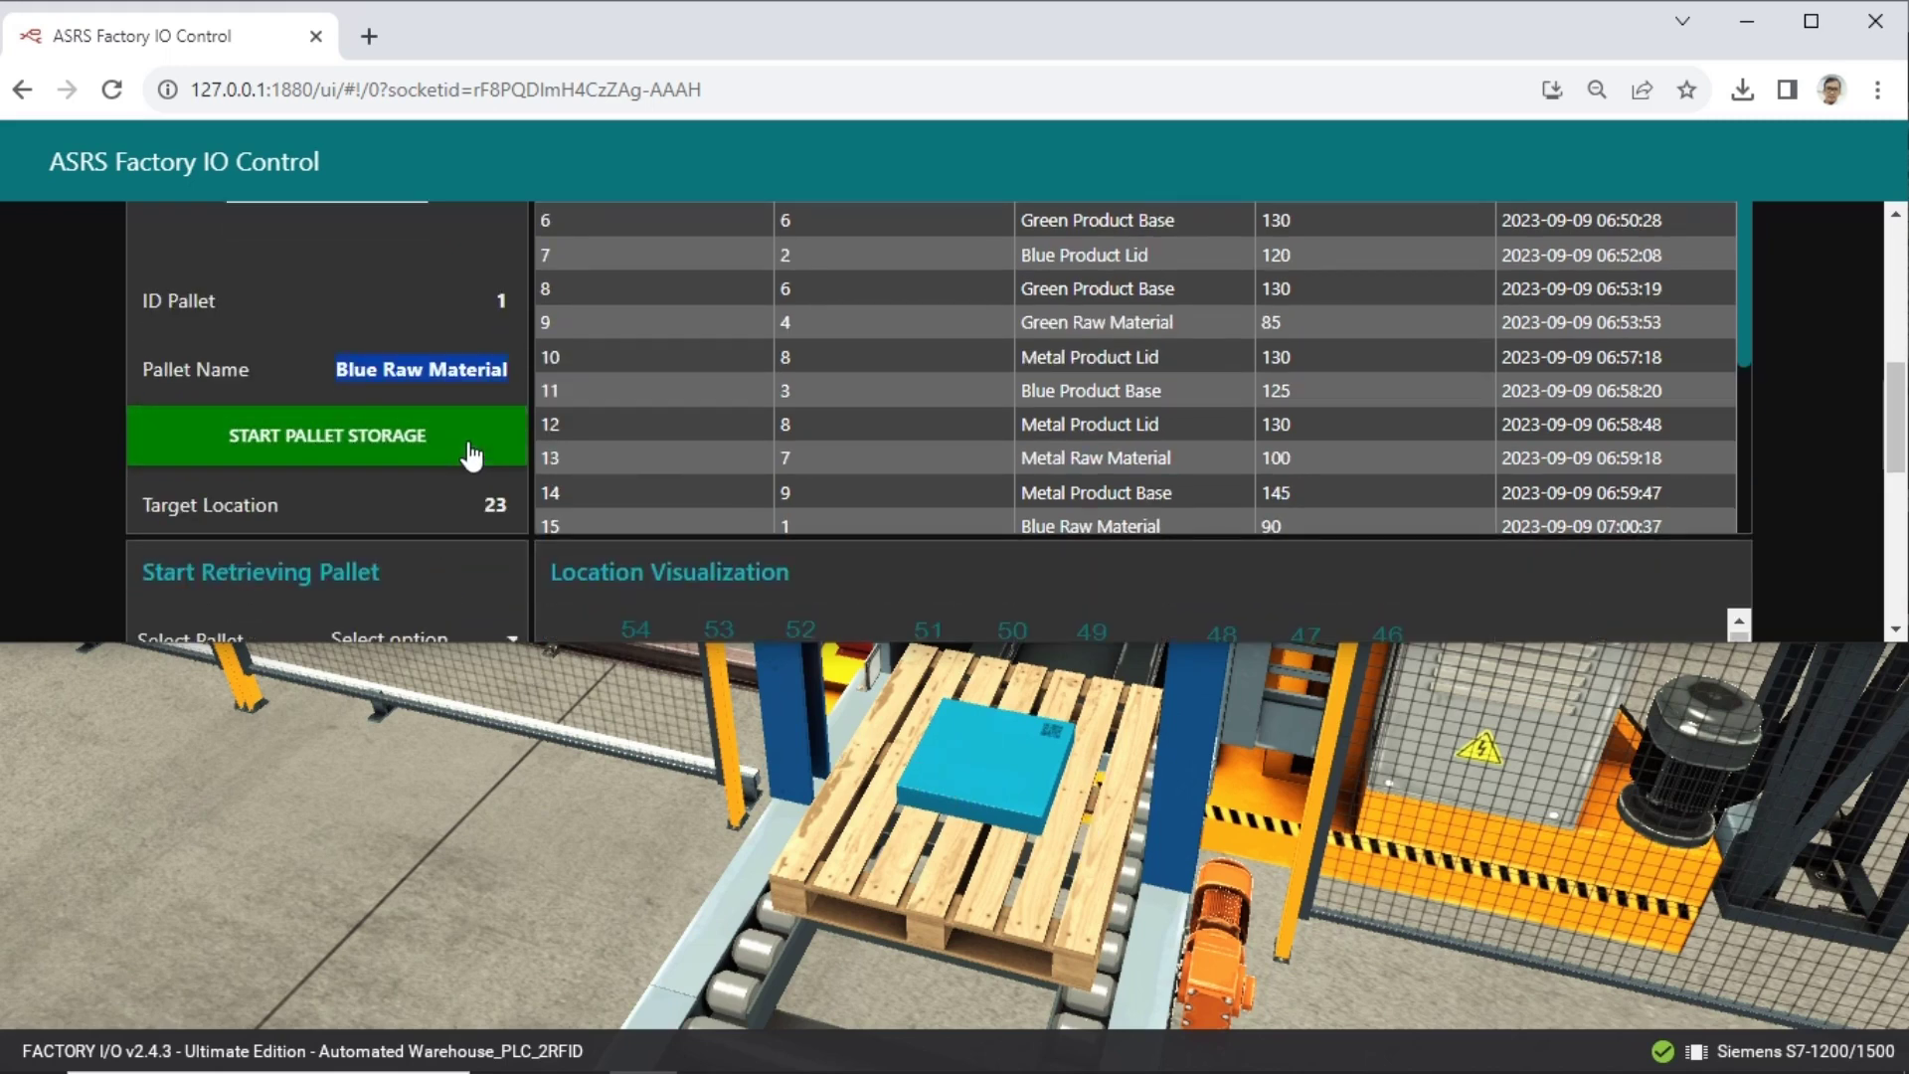
{"action": "scroll", "coordinate": [1102, 502], "scroll_direction": "down", "scroll_amount": 2}
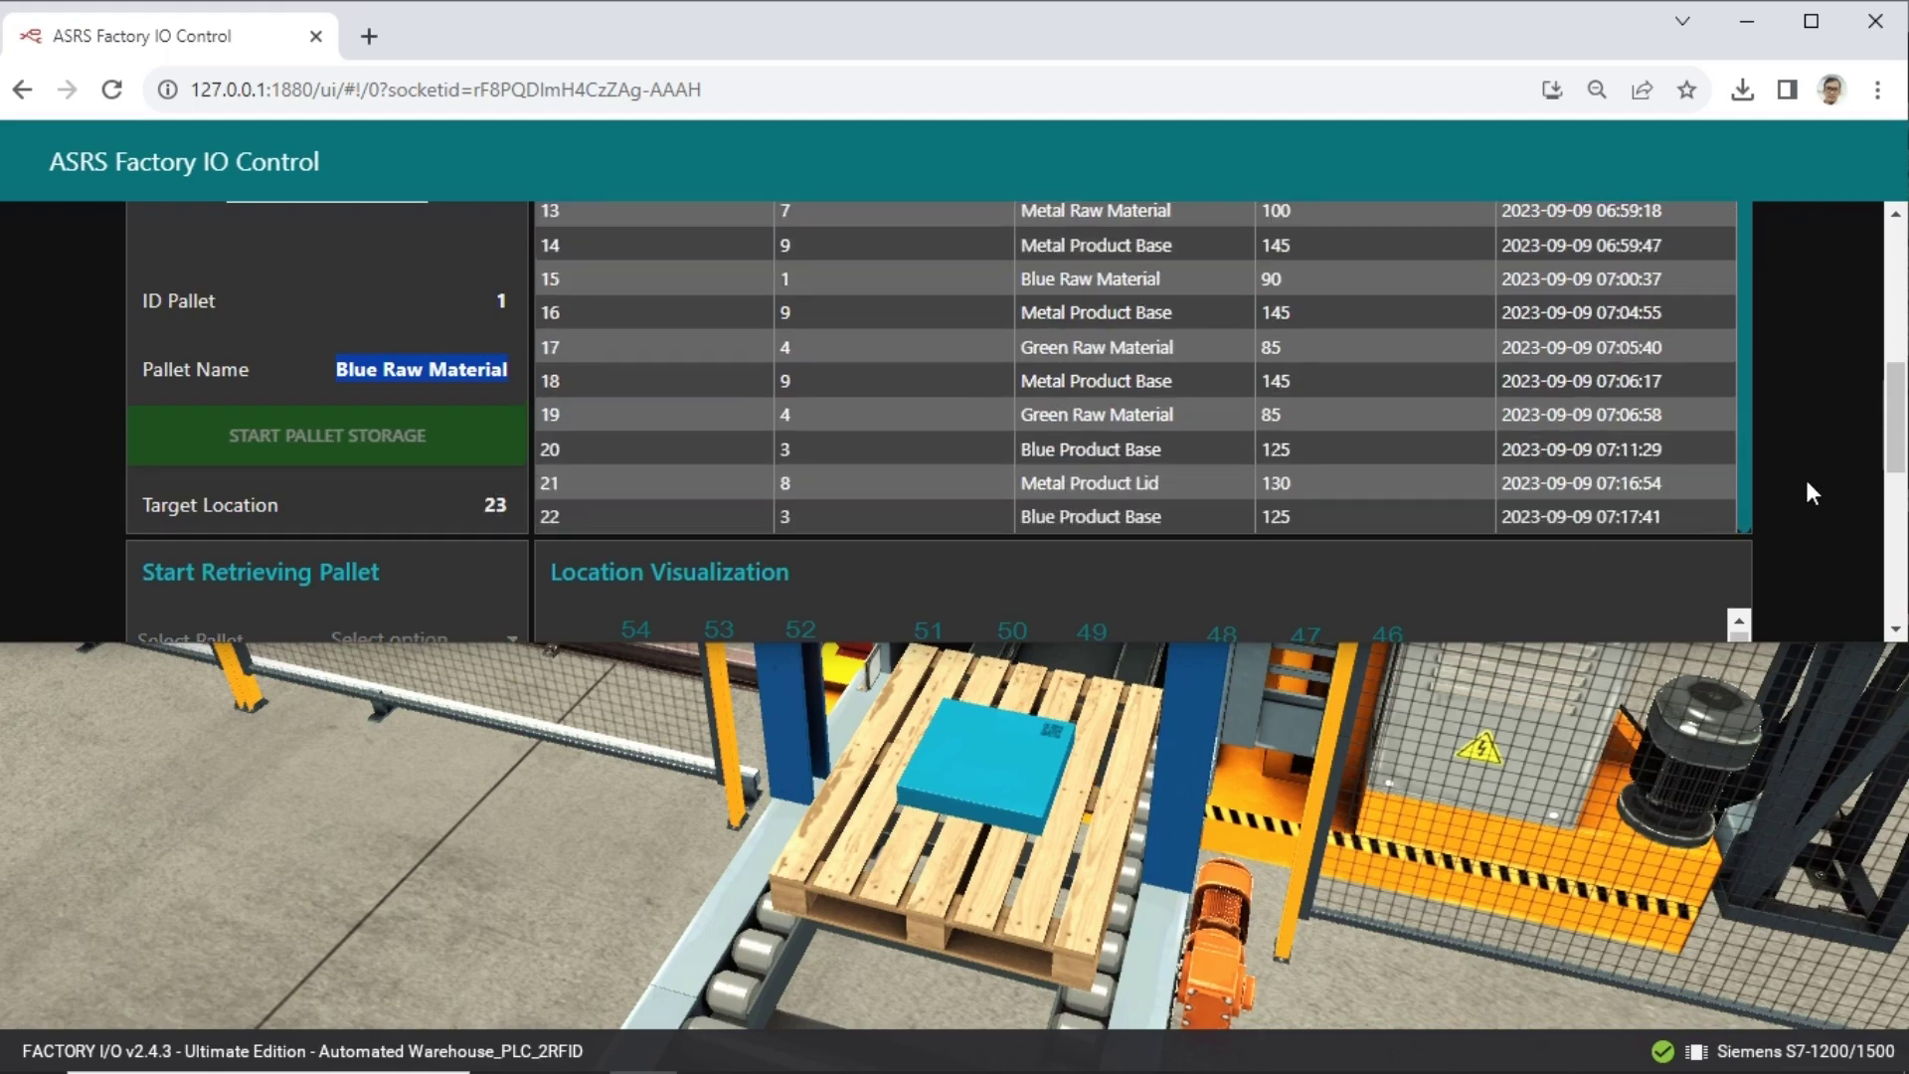
{"action": "scroll", "coordinate": [1144, 447], "scroll_direction": "down", "scroll_amount": 4}
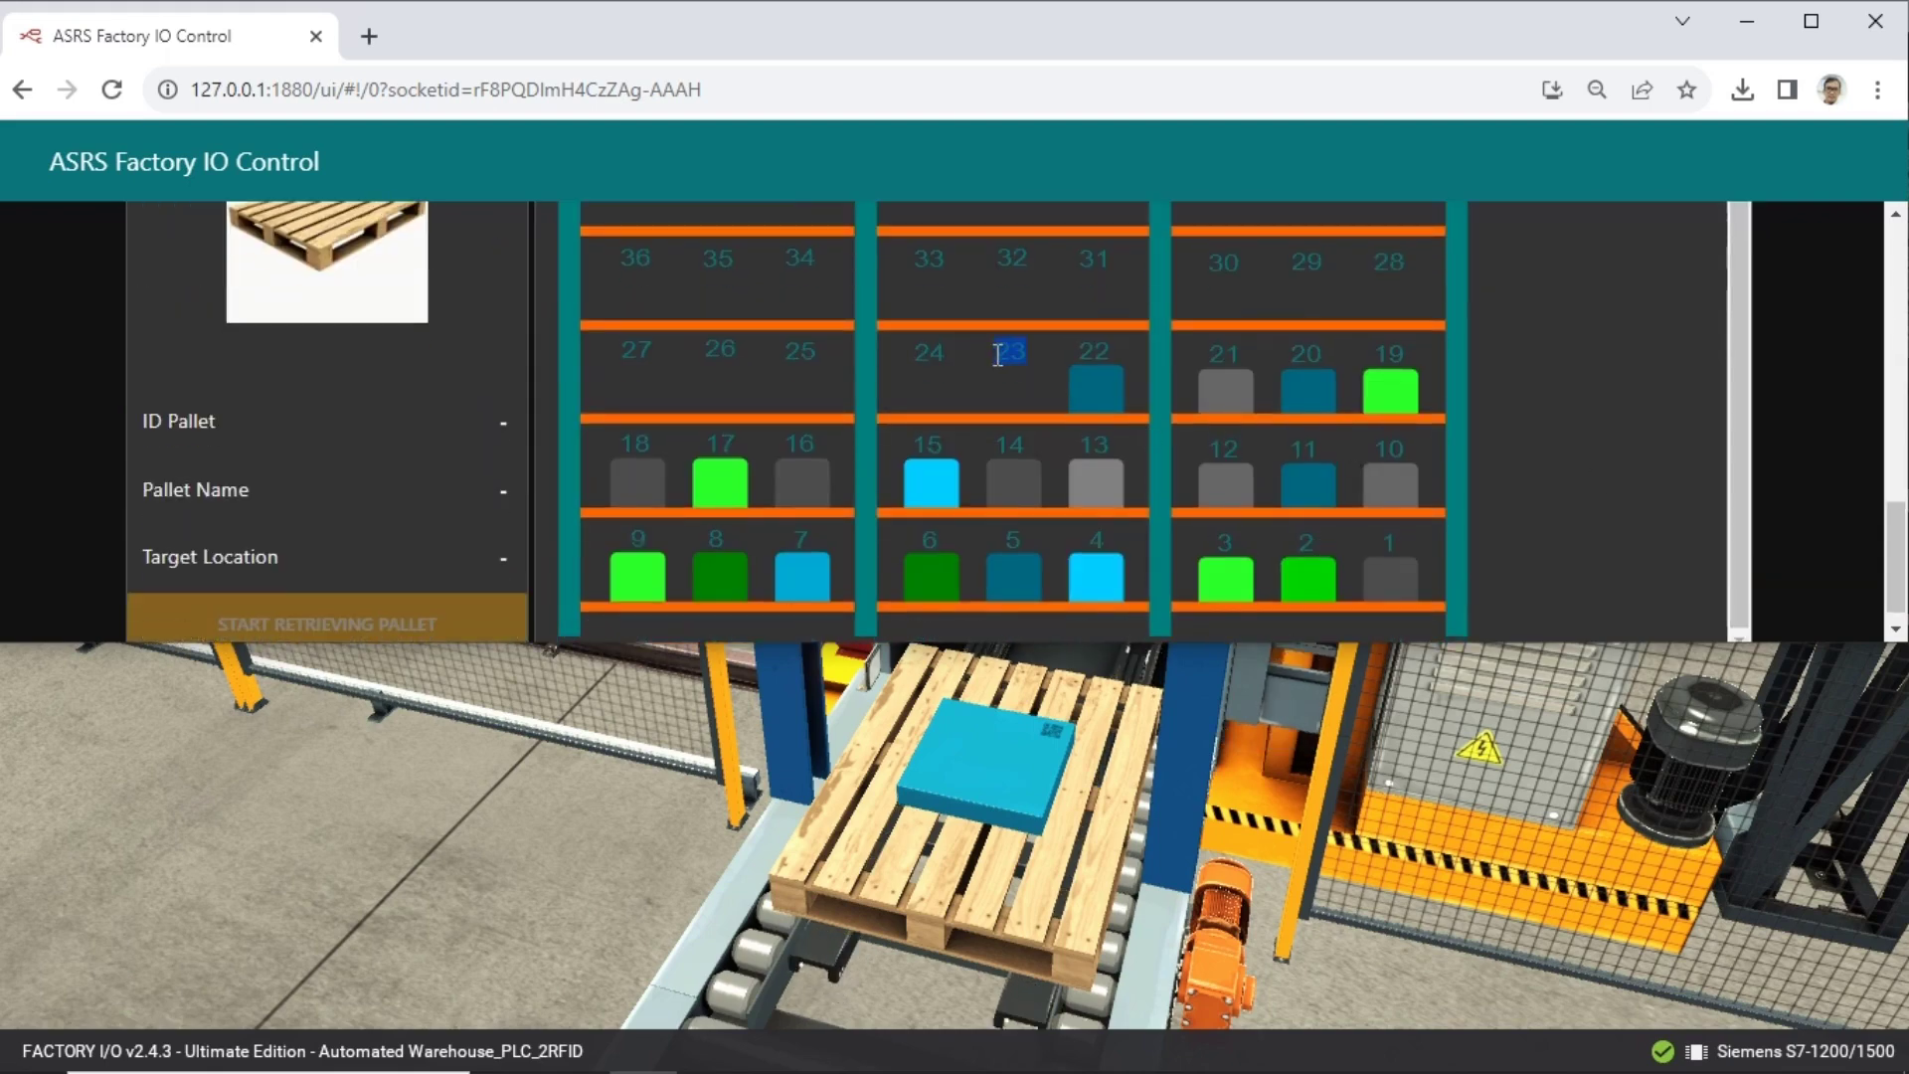
Follow the stacker crane storing the blue pallet in the Factory IO scene, and check rack 23 on the ASRS dashboard.
{"action": "left_click", "coordinate": [471, 851]}
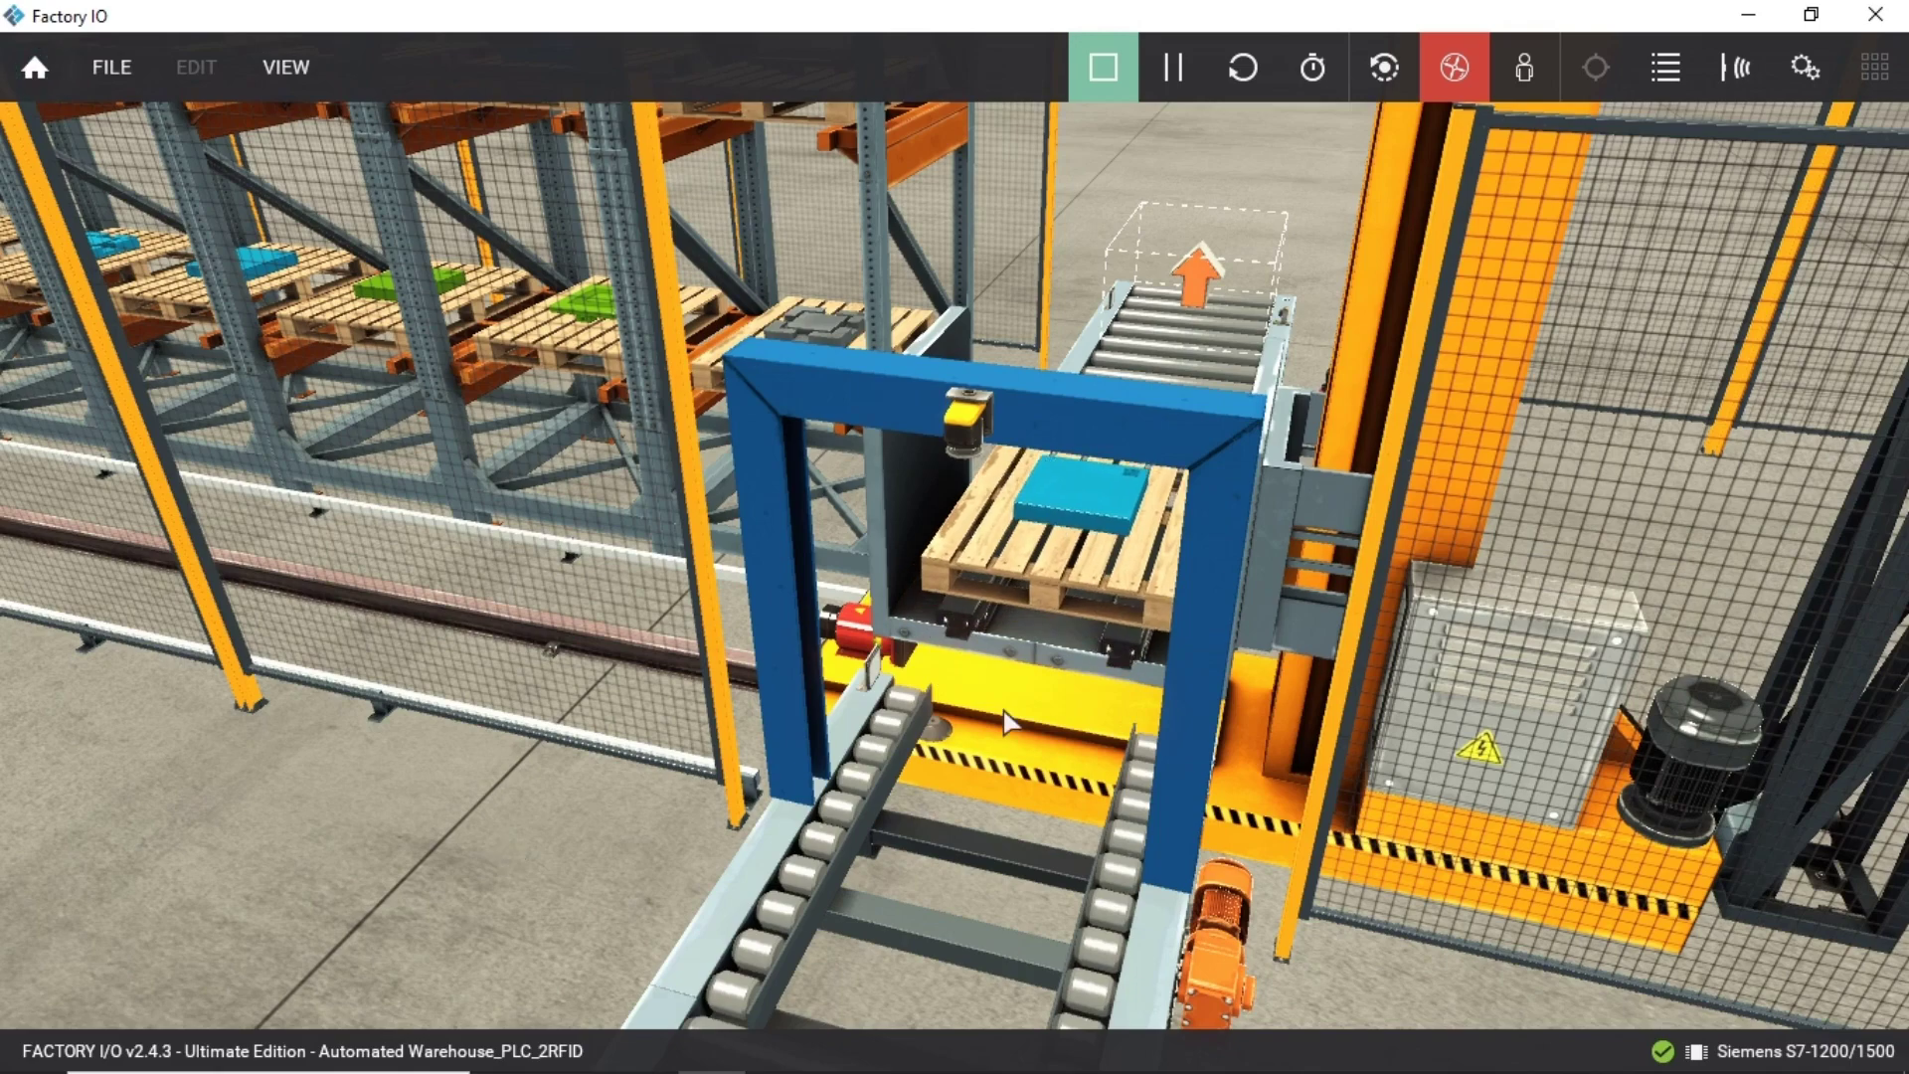
{"action": "scroll", "coordinate": [1003, 710], "scroll_direction": "up", "scroll_amount": 3}
{"action": "scroll", "coordinate": [1004, 714], "scroll_direction": "down", "scroll_amount": 5}
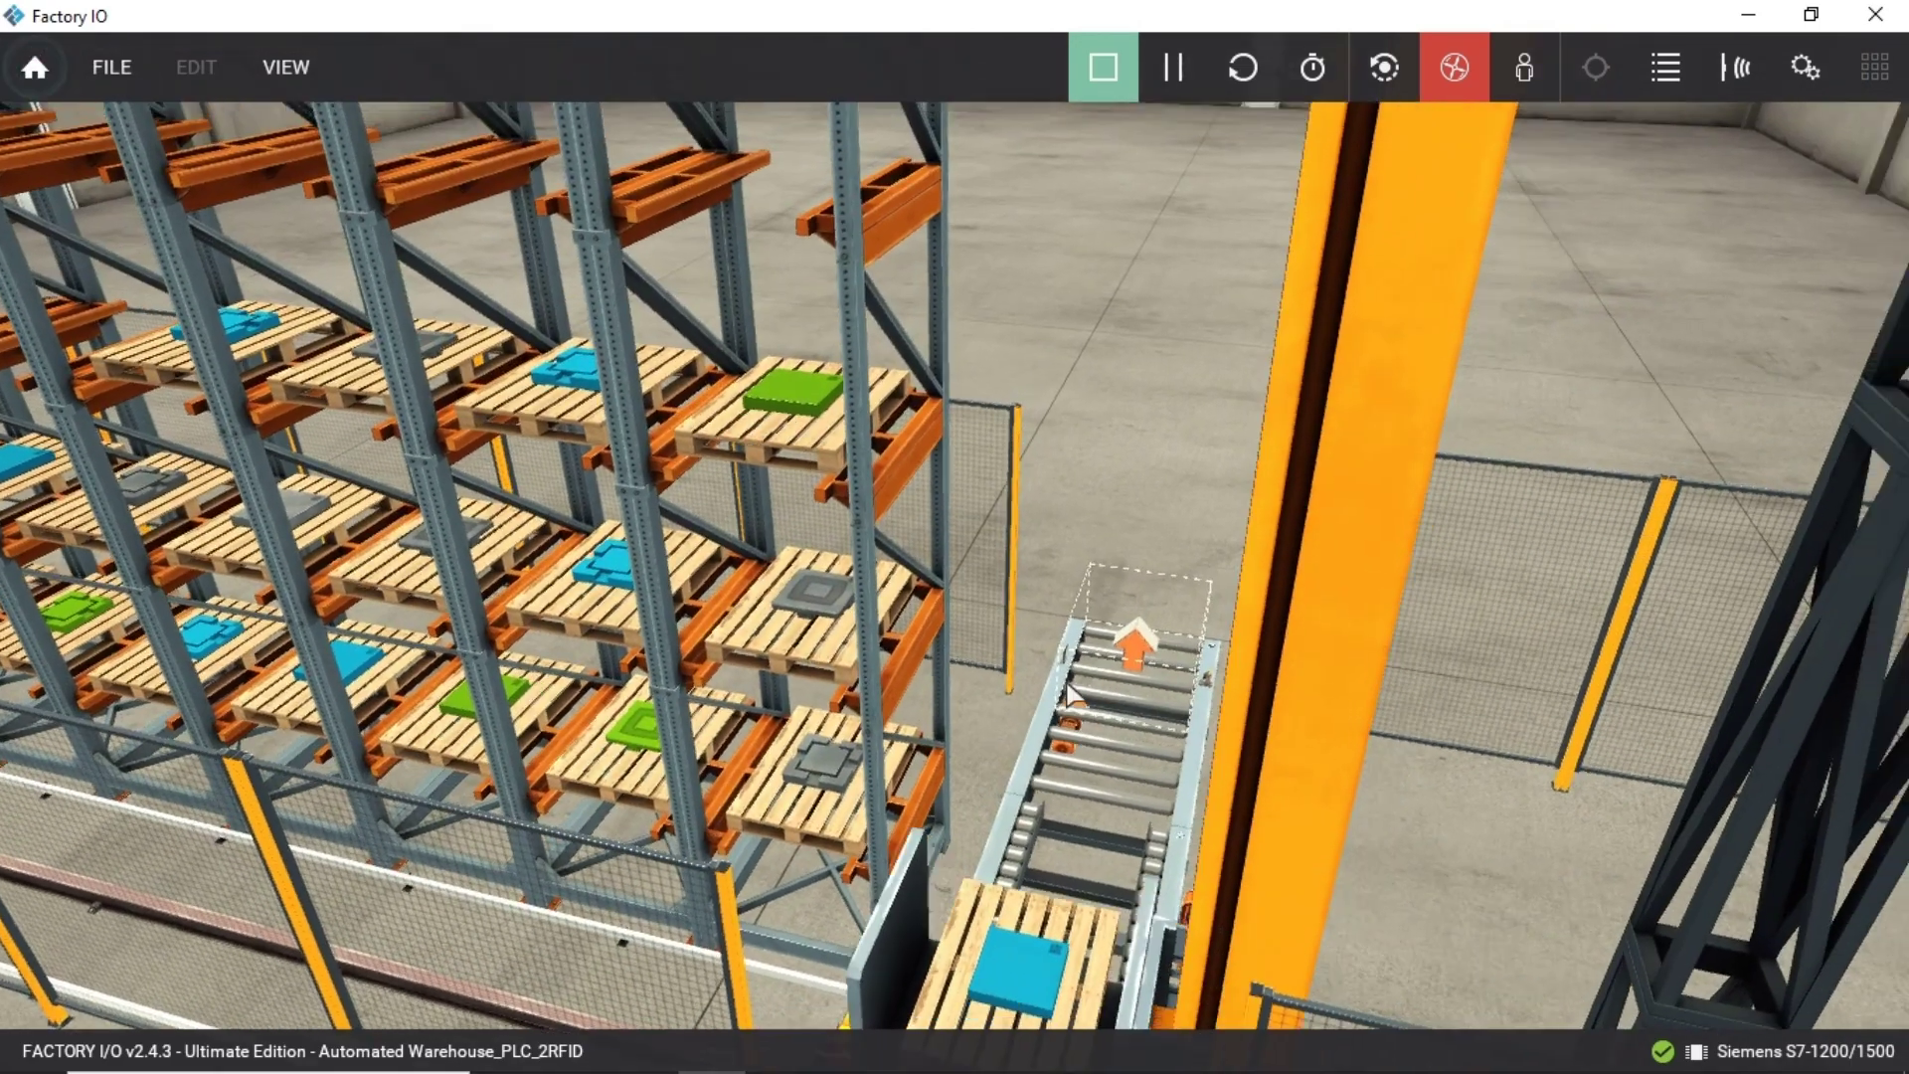
{"action": "right_click_drag", "start_coordinate": [1067, 685], "coordinate": [954, 552]}
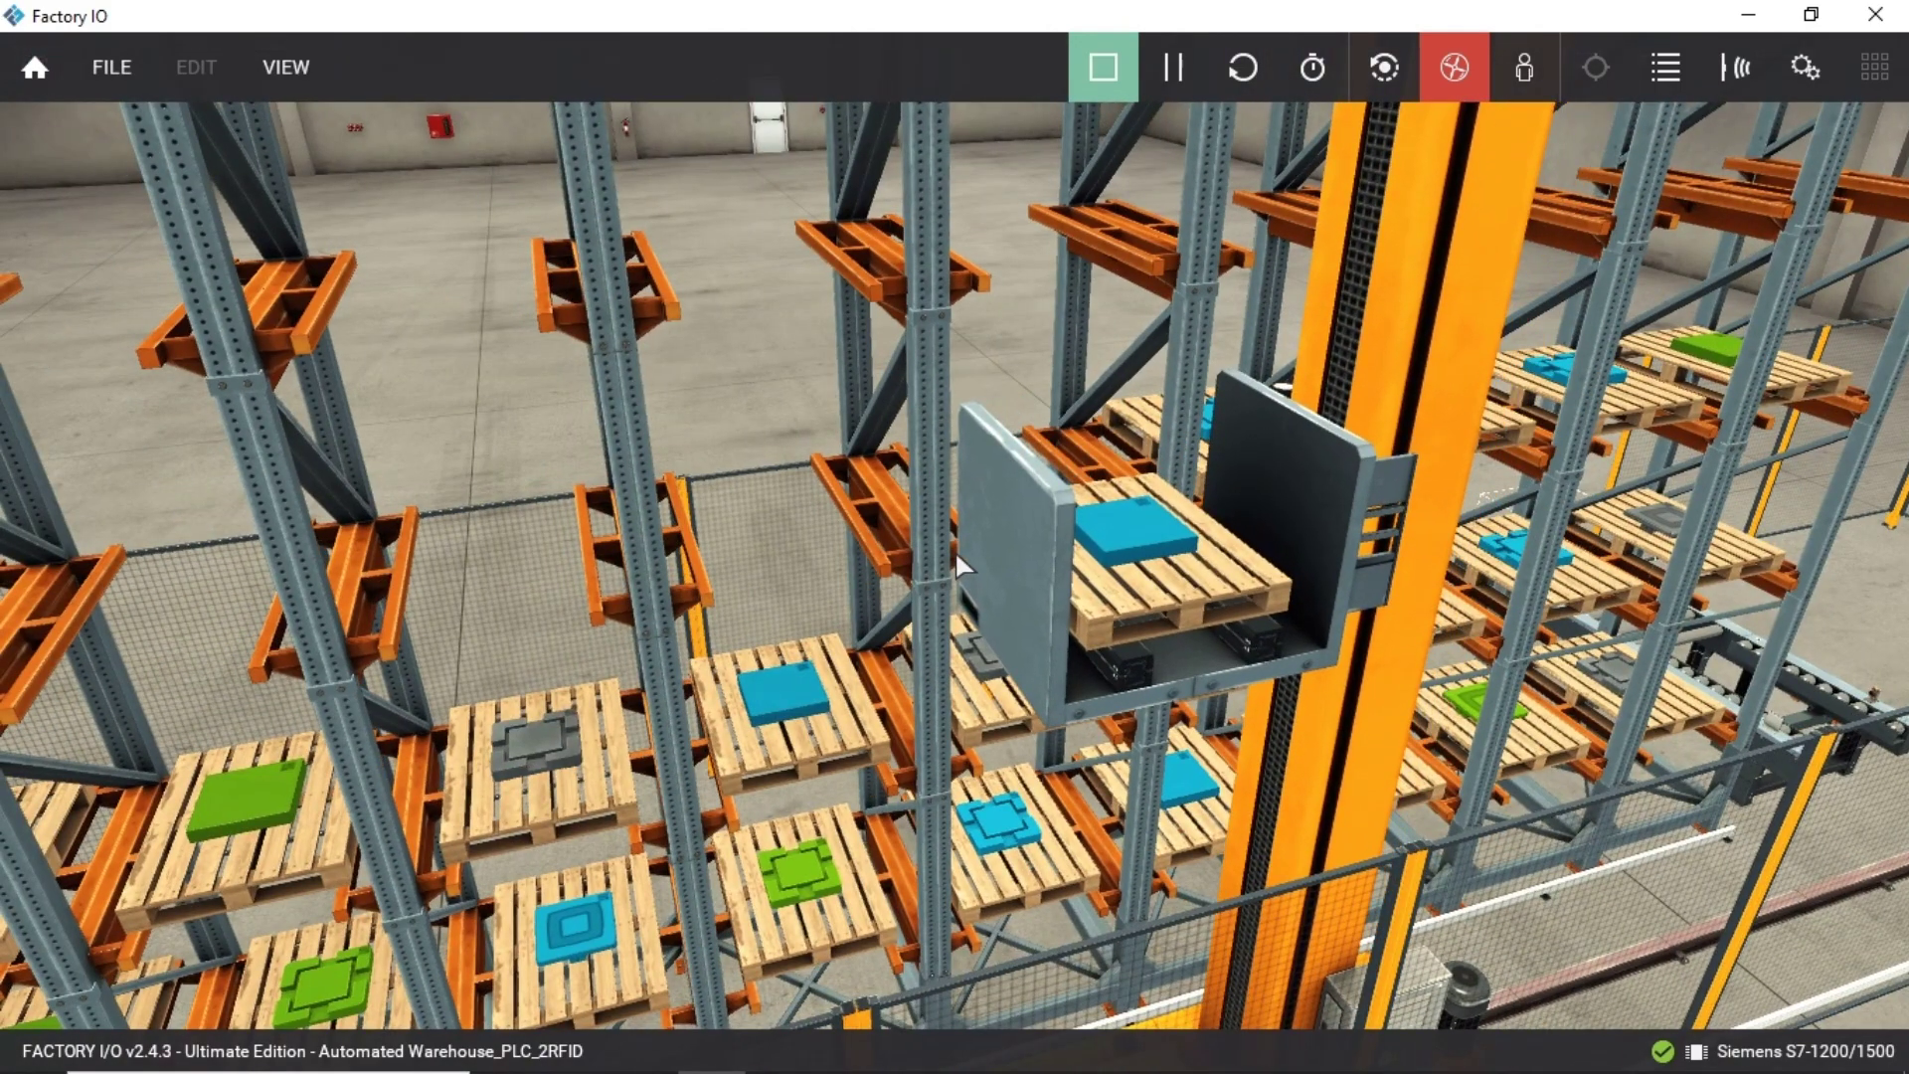
{"action": "right_click_drag", "start_coordinate": [1046, 666], "coordinate": [956, 561]}
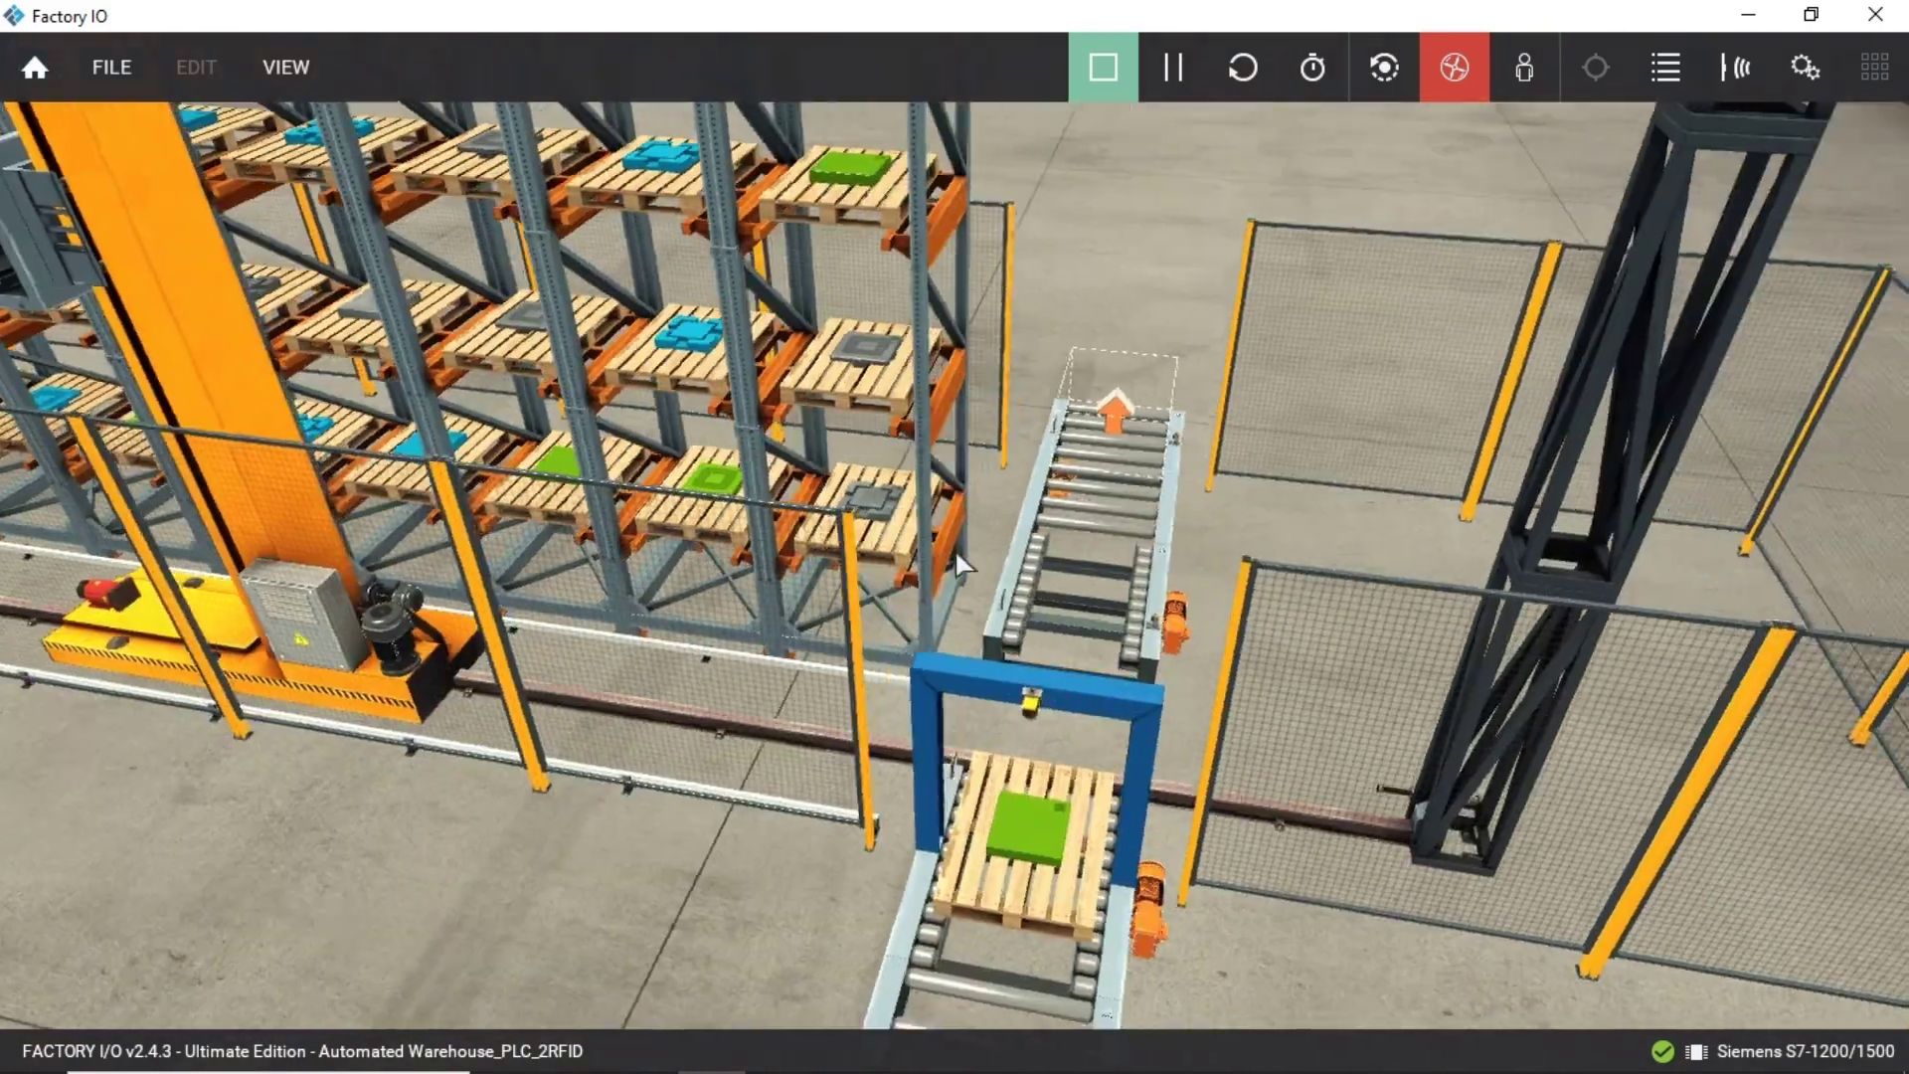
{"action": "key", "text": "alt+Tab"}
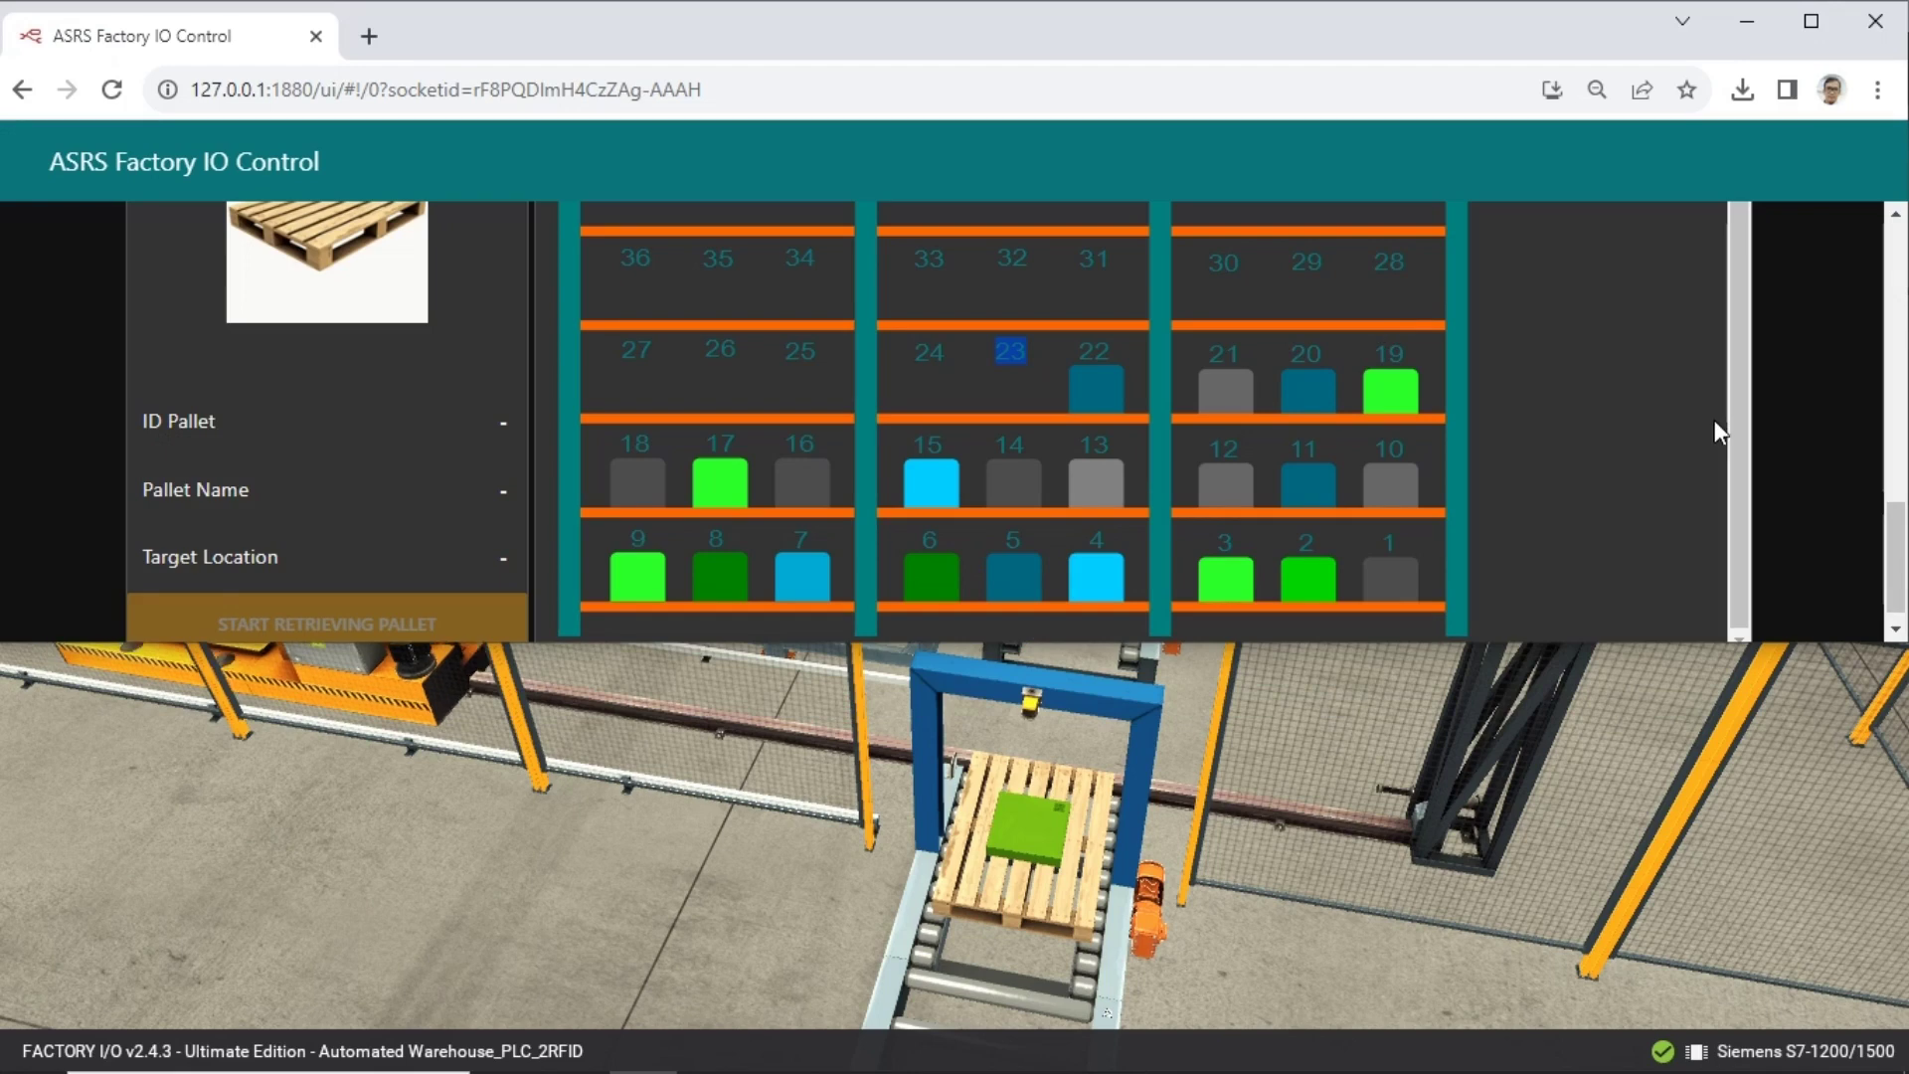
{"action": "left_click", "coordinate": [1010, 372]}
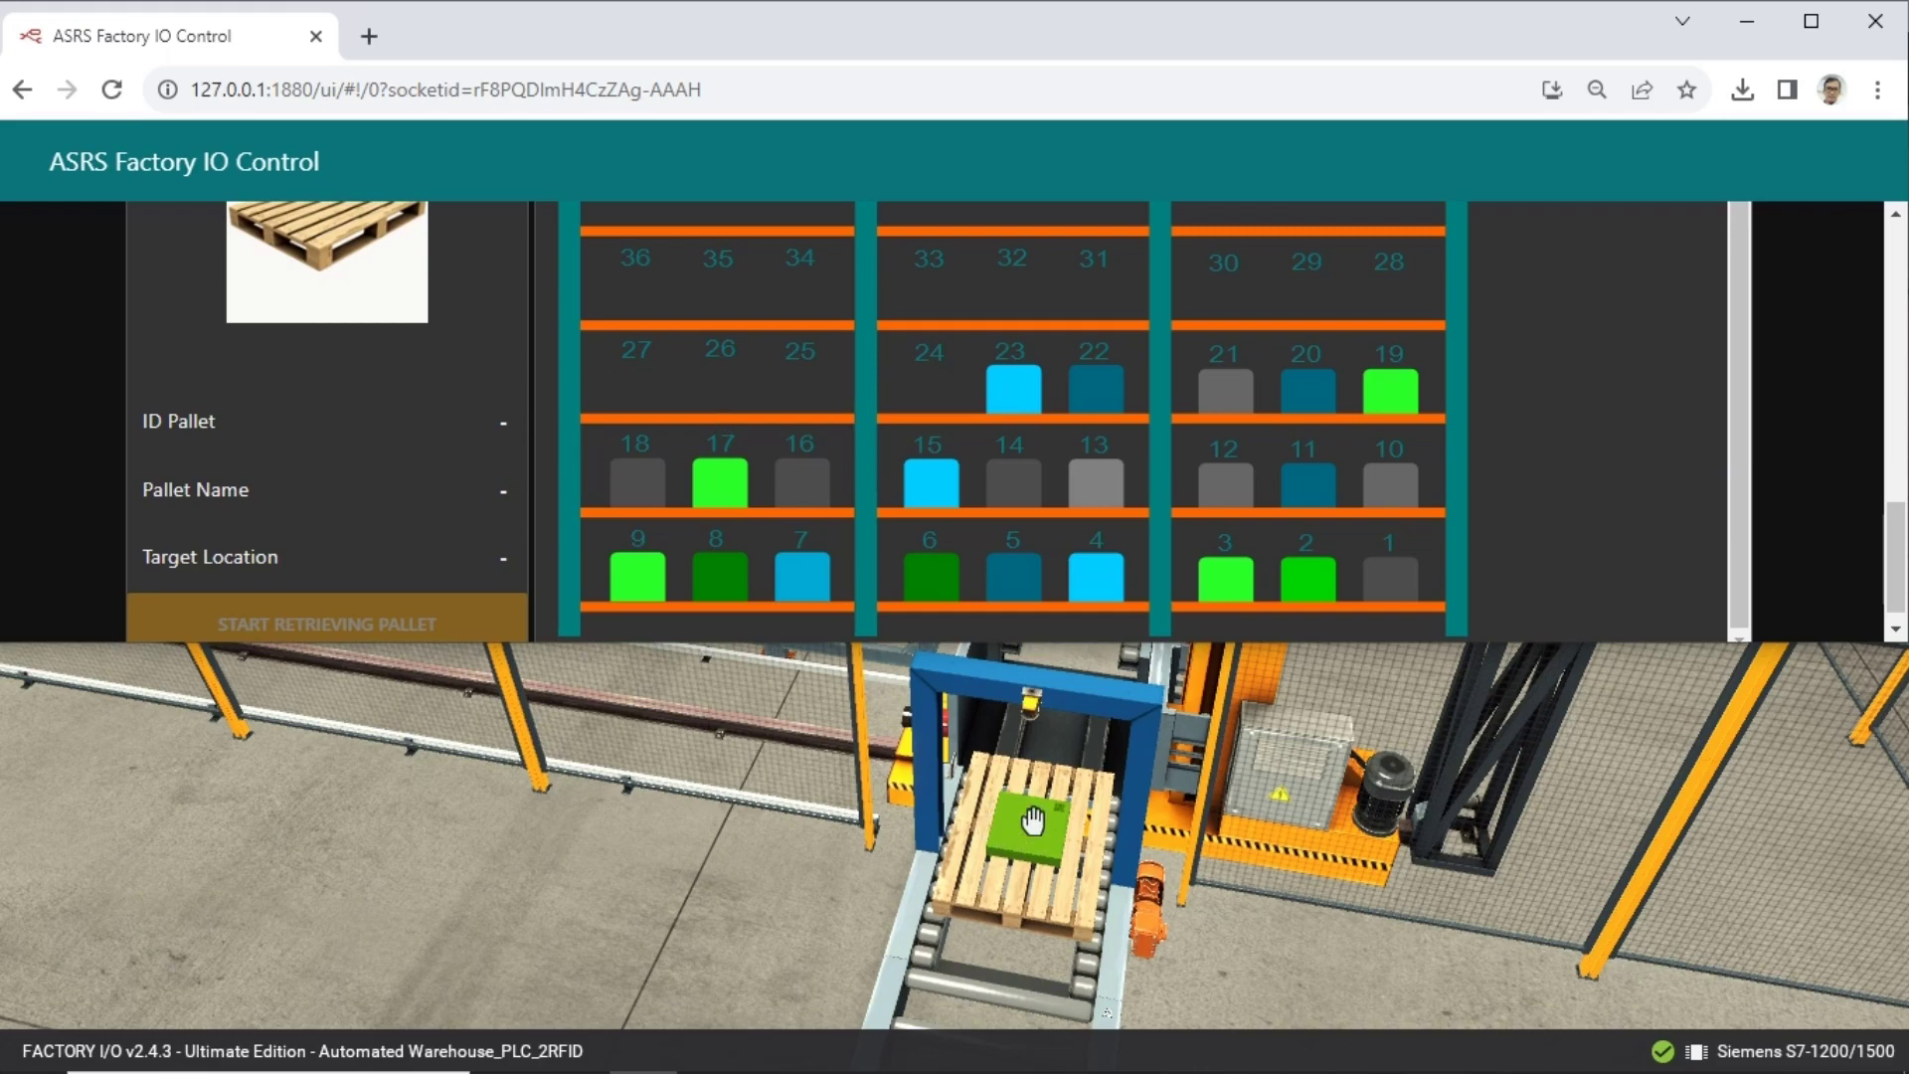
Check the incoming pallet's picture and name under Incoming Pallet Recognition and start storing the Green Raw Material pallet.
{"action": "scroll", "coordinate": [414, 495], "scroll_direction": "up", "scroll_amount": 5}
{"action": "scroll", "coordinate": [390, 390], "scroll_direction": "up", "scroll_amount": 2}
{"action": "left_click_drag", "start_coordinate": [459, 243], "coordinate": [162, 245]}
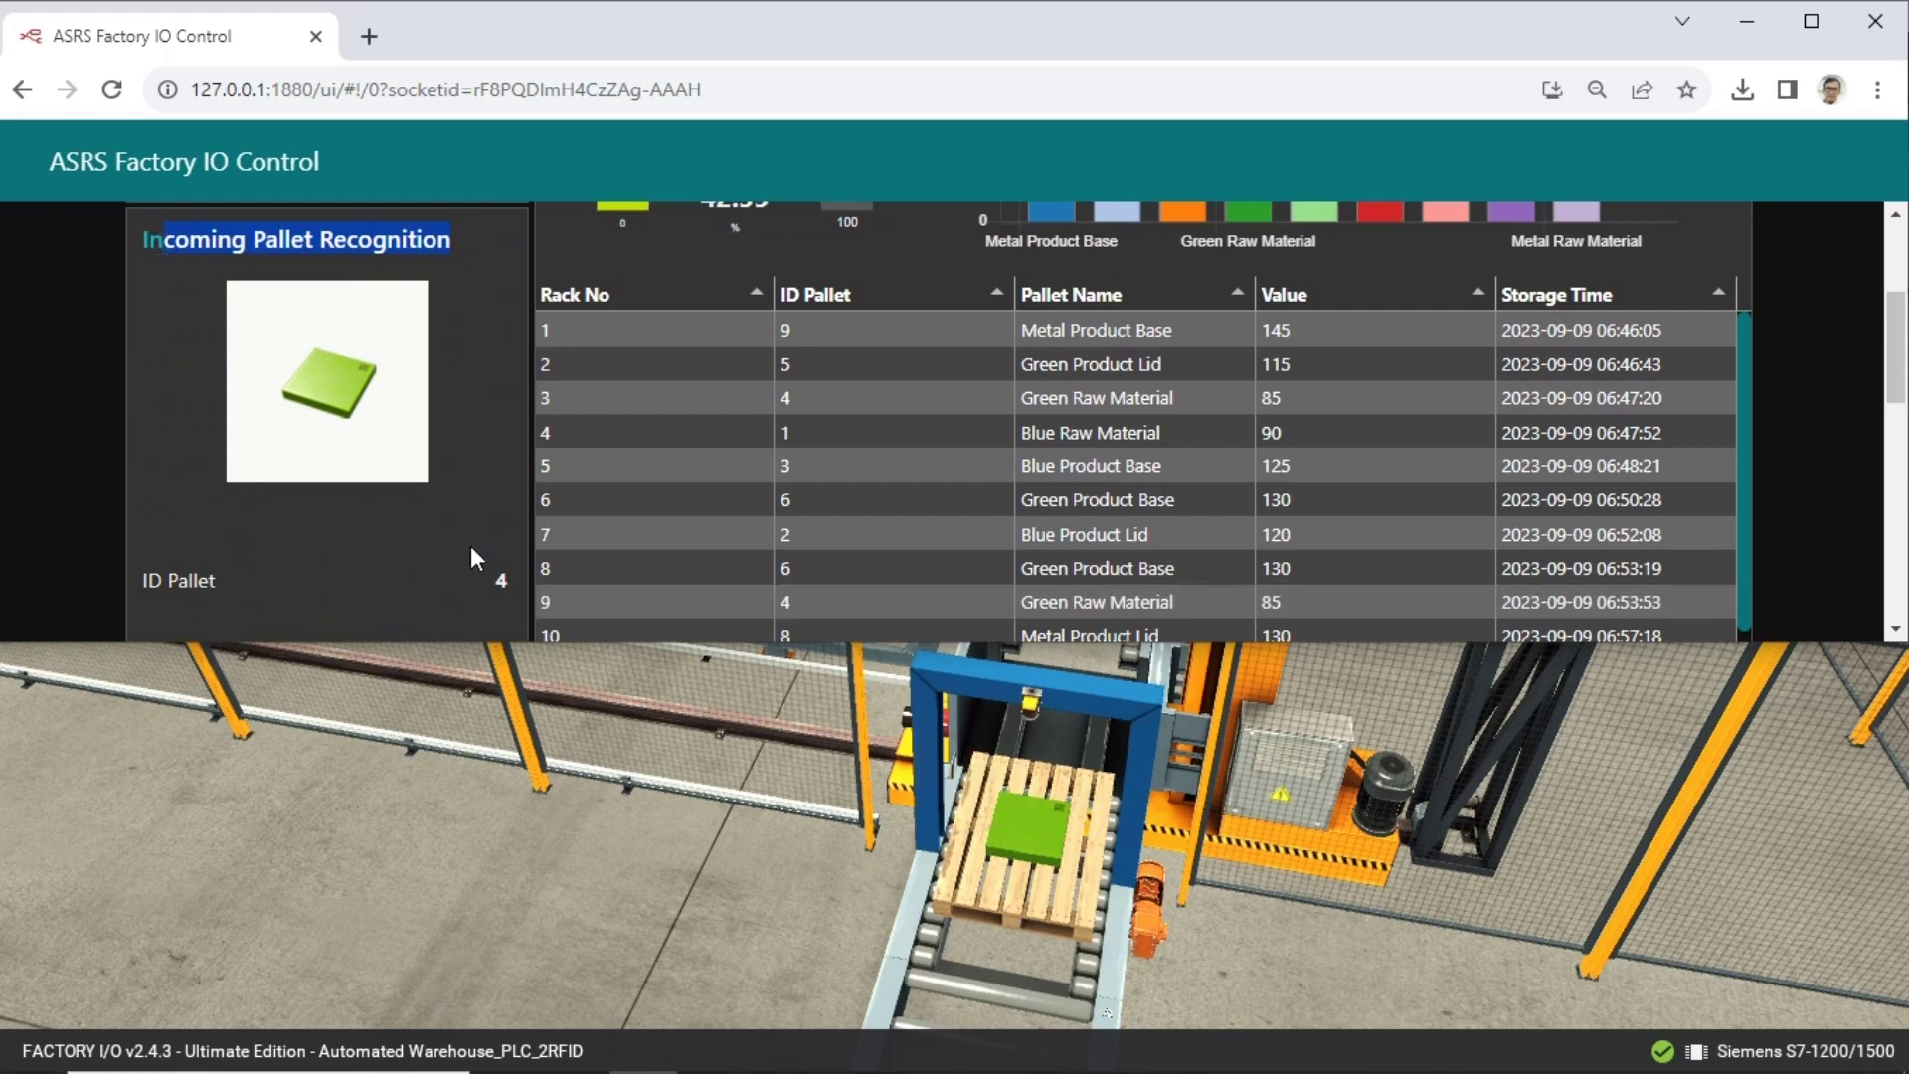
{"action": "scroll", "coordinate": [430, 493], "scroll_direction": "down", "scroll_amount": 3}
{"action": "left_click", "coordinate": [409, 437]}
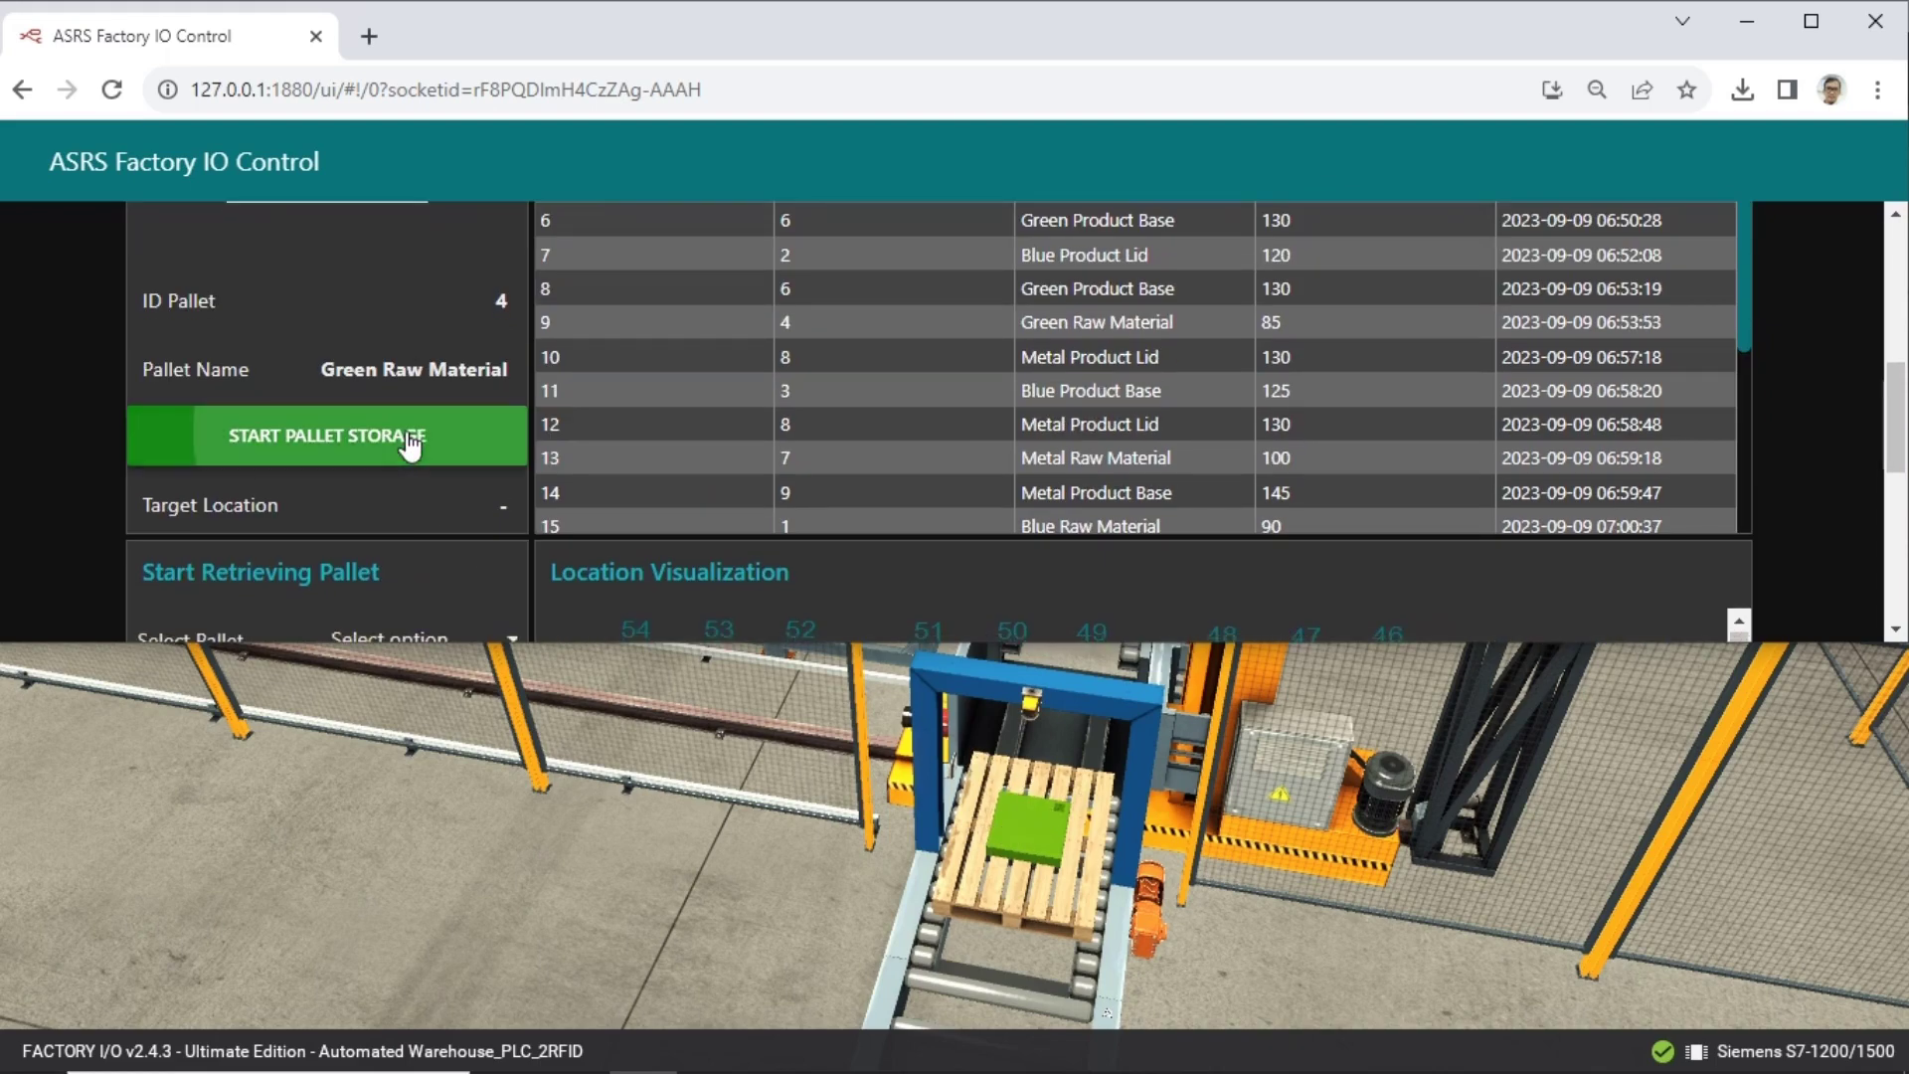
Switch to the Factory IO scene and follow the stacker crane as it stores the green raw material pallet in the rack.
{"action": "left_click", "coordinate": [617, 911]}
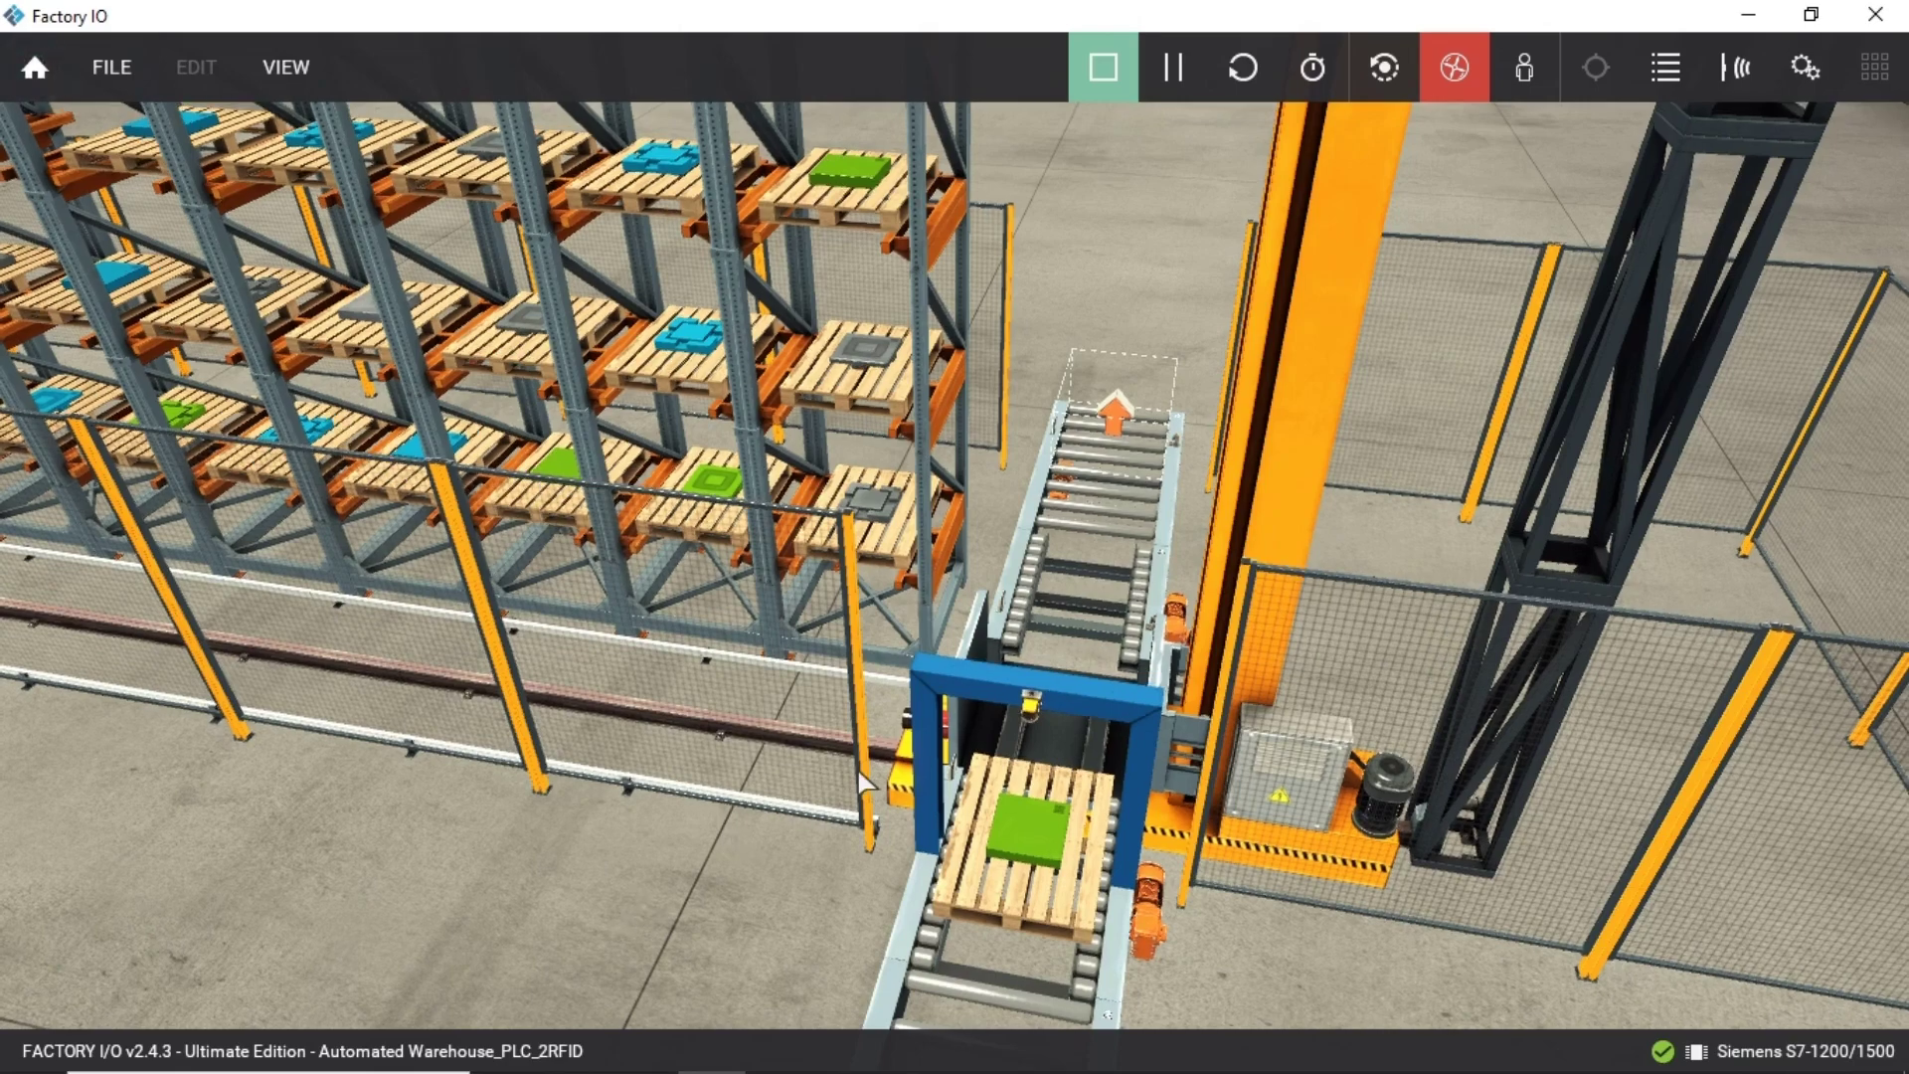
{"action": "scroll", "coordinate": [861, 783], "scroll_direction": "down", "scroll_amount": 2}
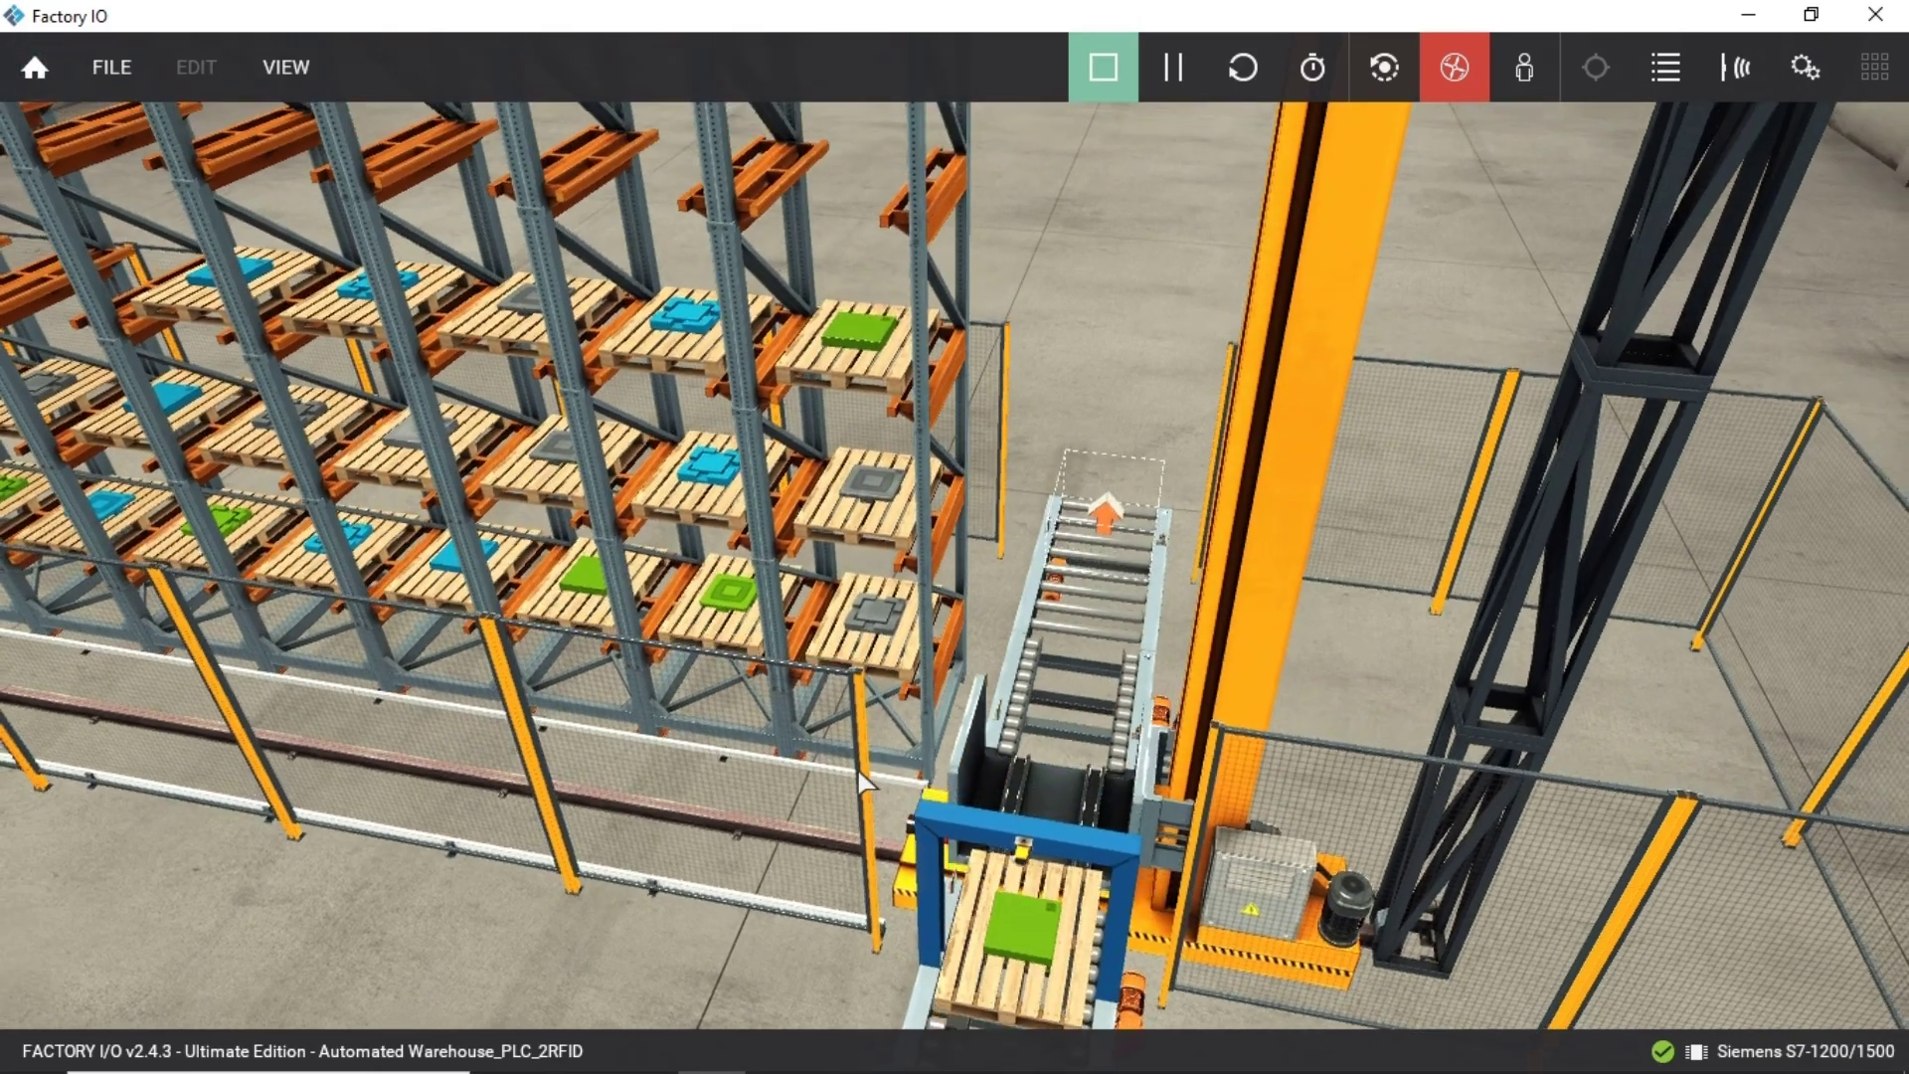
{"action": "right_click_drag", "start_coordinate": [863, 780], "coordinate": [957, 559]}
{"action": "key", "text": "a"}
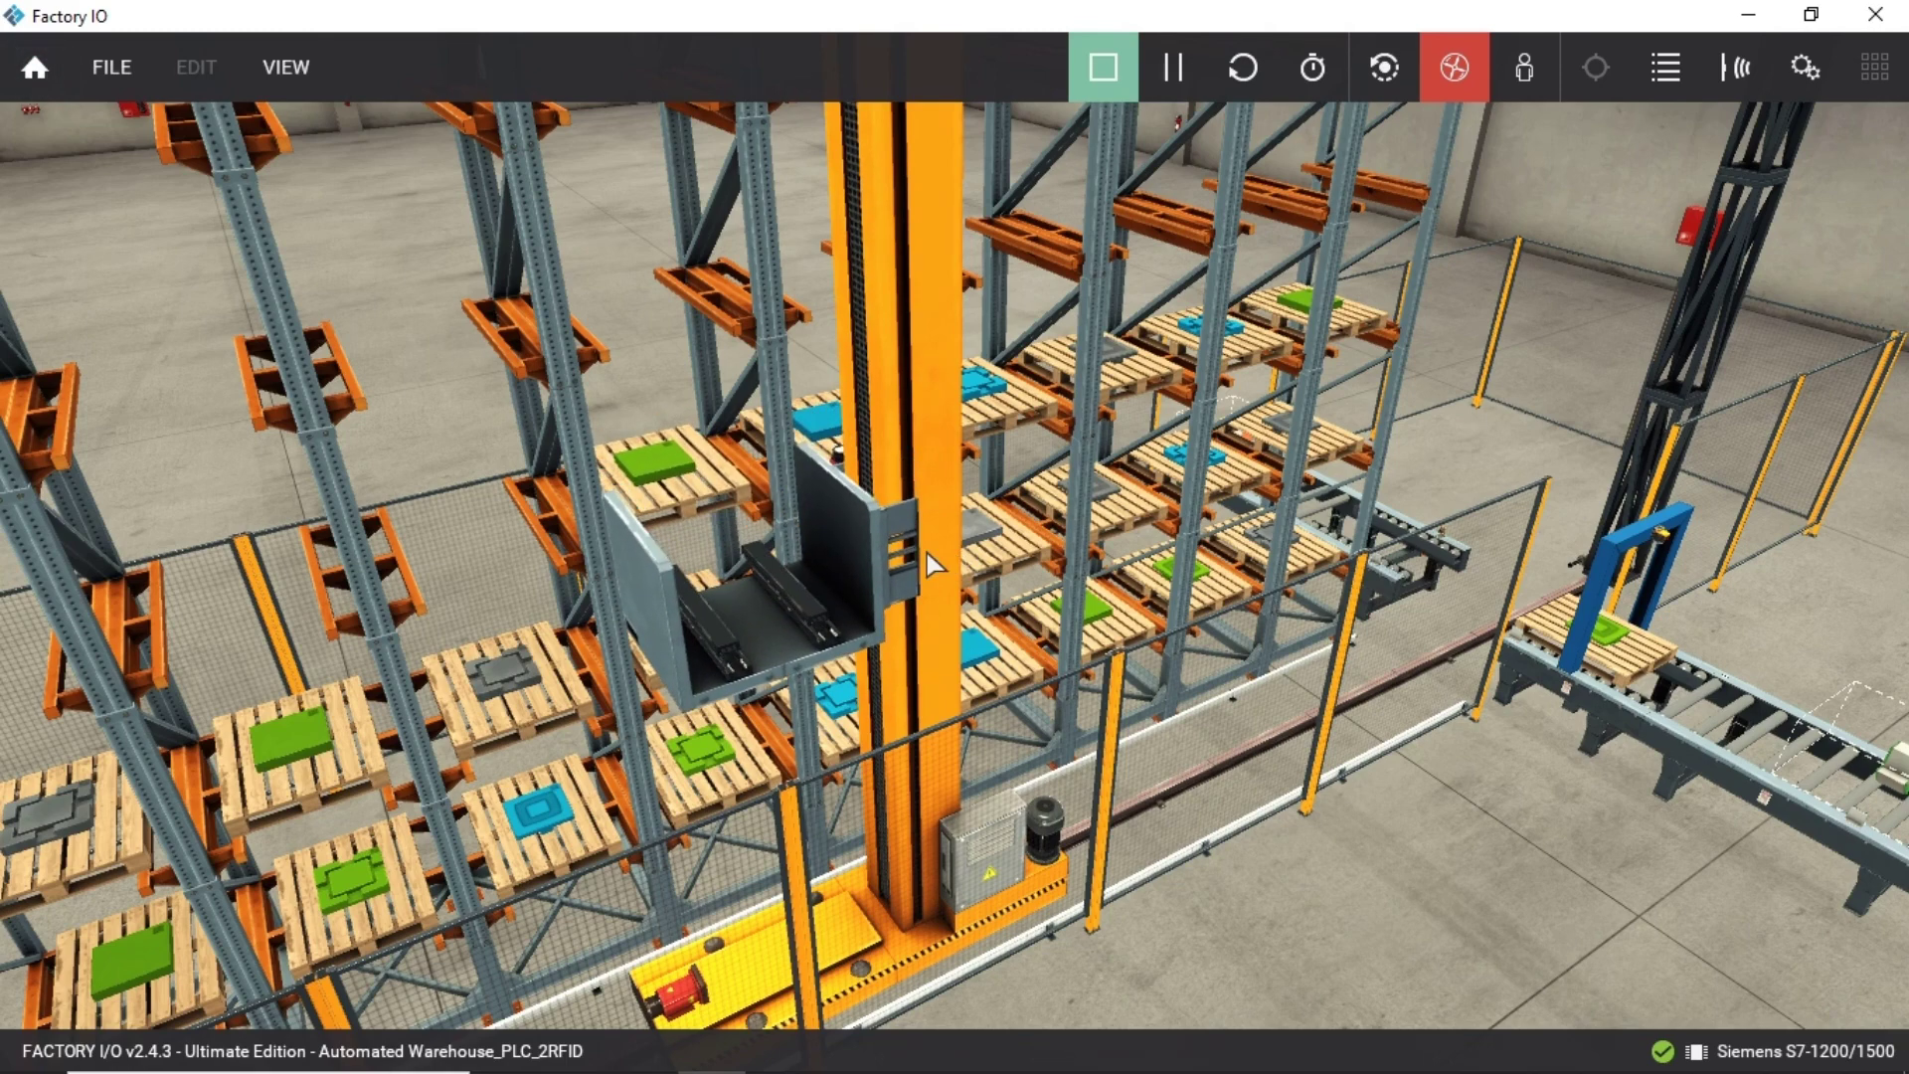
{"action": "right_click_drag", "start_coordinate": [926, 550], "coordinate": [994, 548]}
{"action": "scroll", "coordinate": [621, 701], "scroll_direction": "up", "scroll_amount": 2}
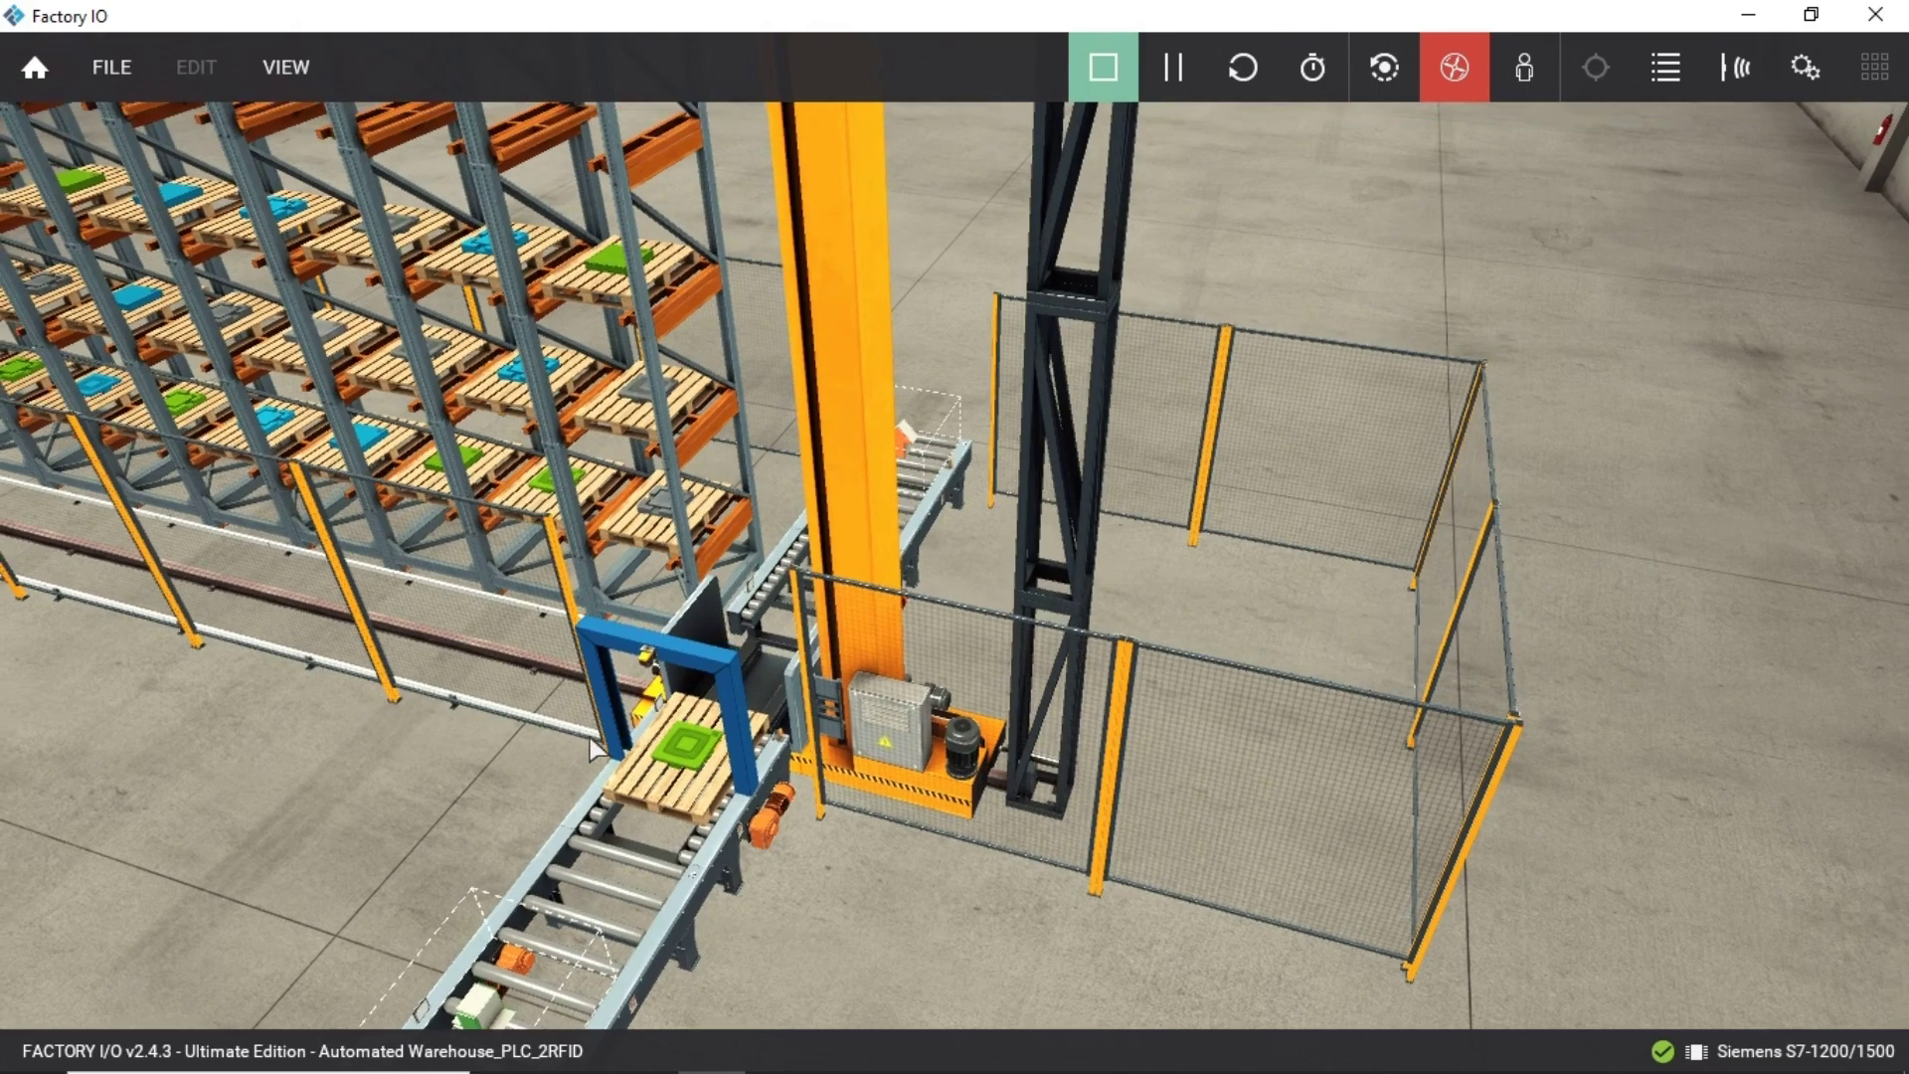
Examine the next incoming pallet under the blue sensor gate and the storage rack beside it.
{"action": "scroll", "coordinate": [586, 785], "scroll_direction": "down", "scroll_amount": 1}
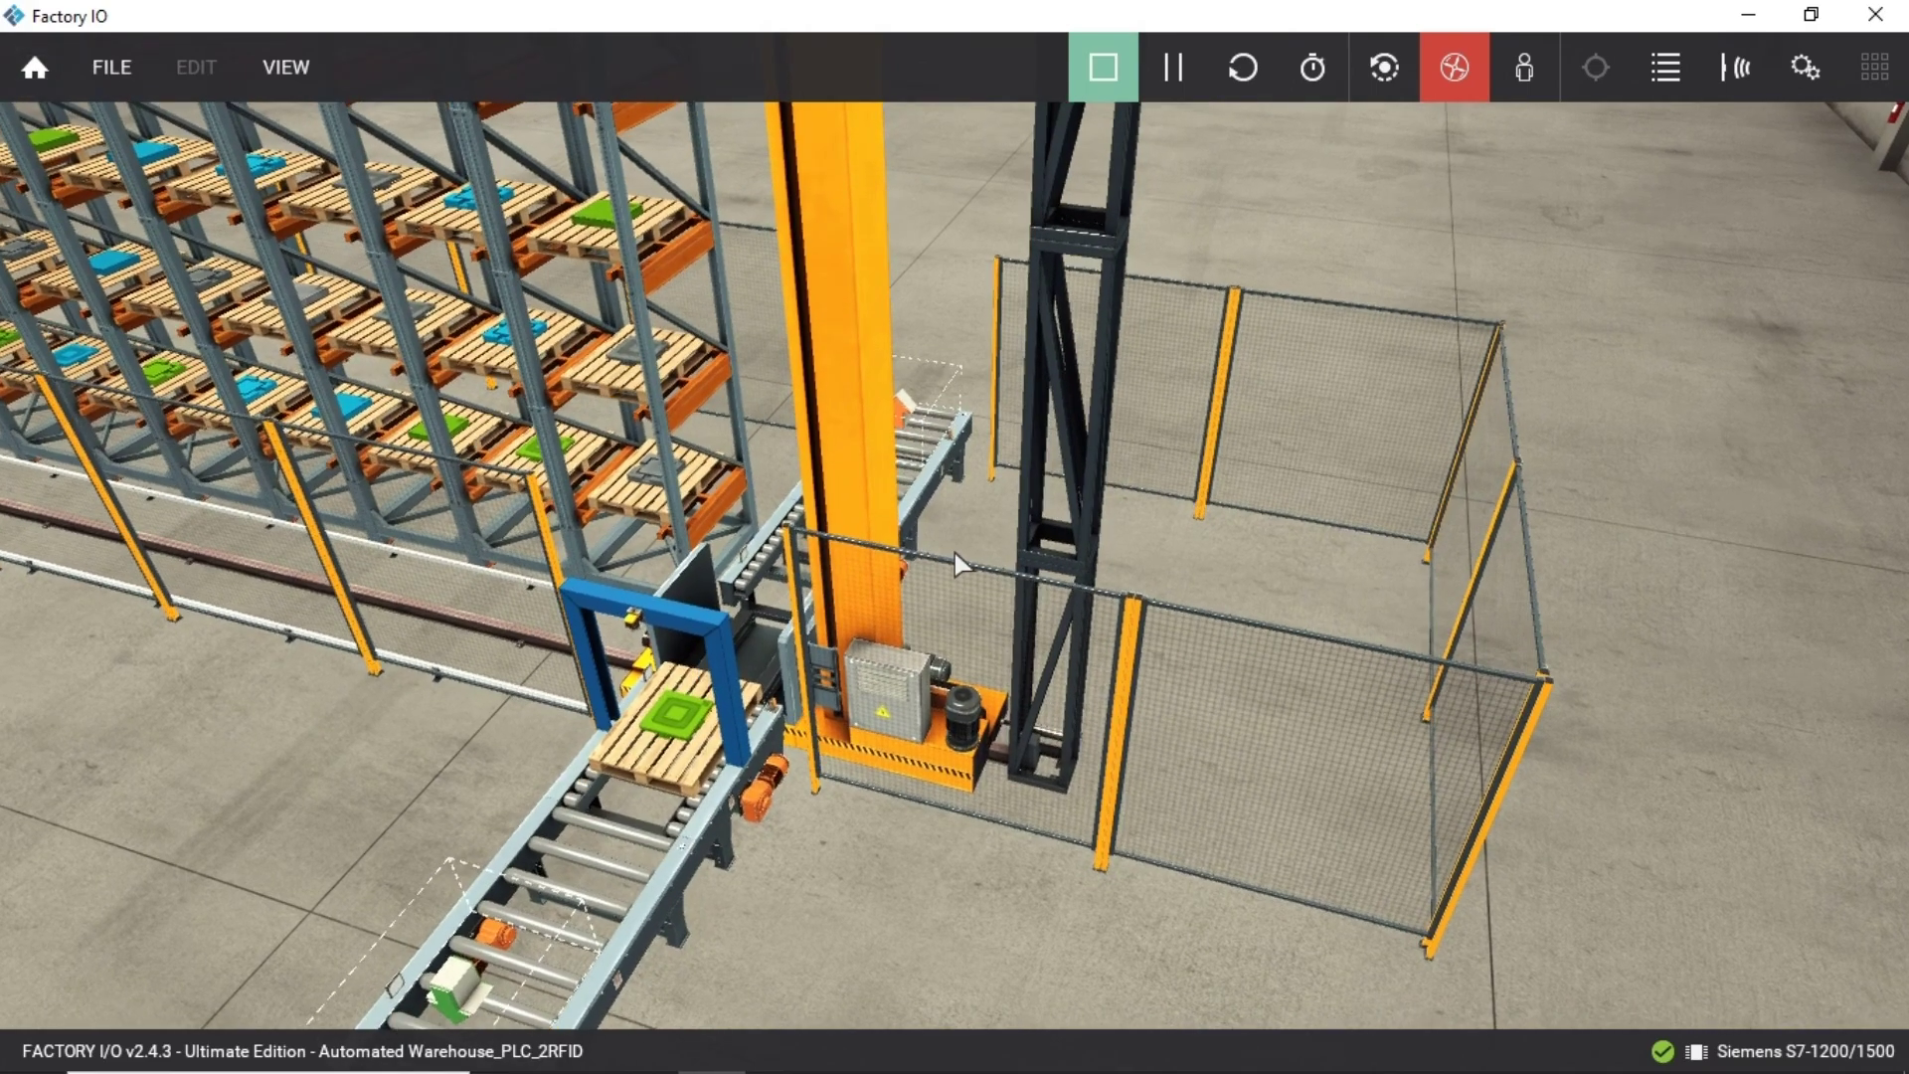
{"action": "scroll", "coordinate": [959, 557], "scroll_direction": "up", "scroll_amount": 5}
{"action": "right_click_drag", "start_coordinate": [956, 553], "coordinate": [955, 553]}
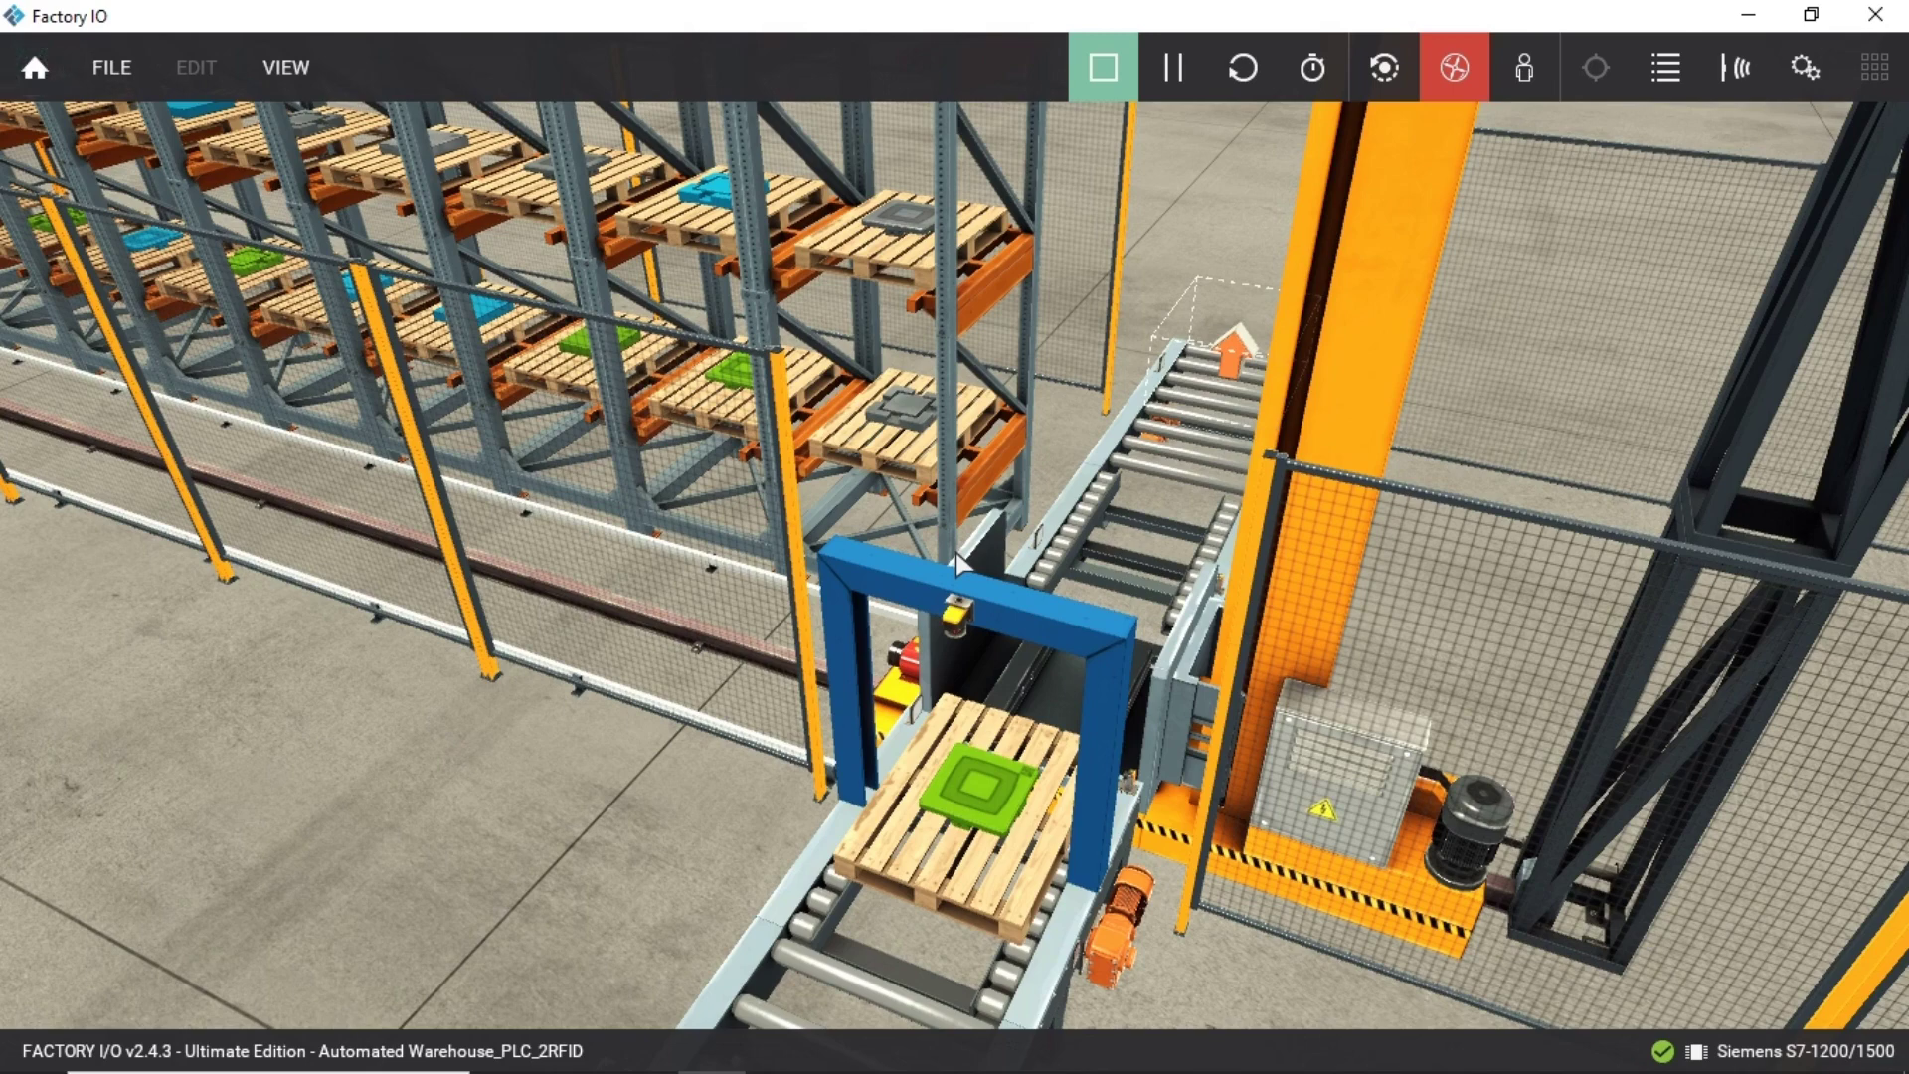
{"action": "mouse_move", "coordinate": [956, 553]}
{"action": "right_mouse_down"}
{"action": "mouse_move", "coordinate": [934, 499]}
{"action": "mouse_move", "coordinate": [956, 552]}
{"action": "right_mouse_up"}
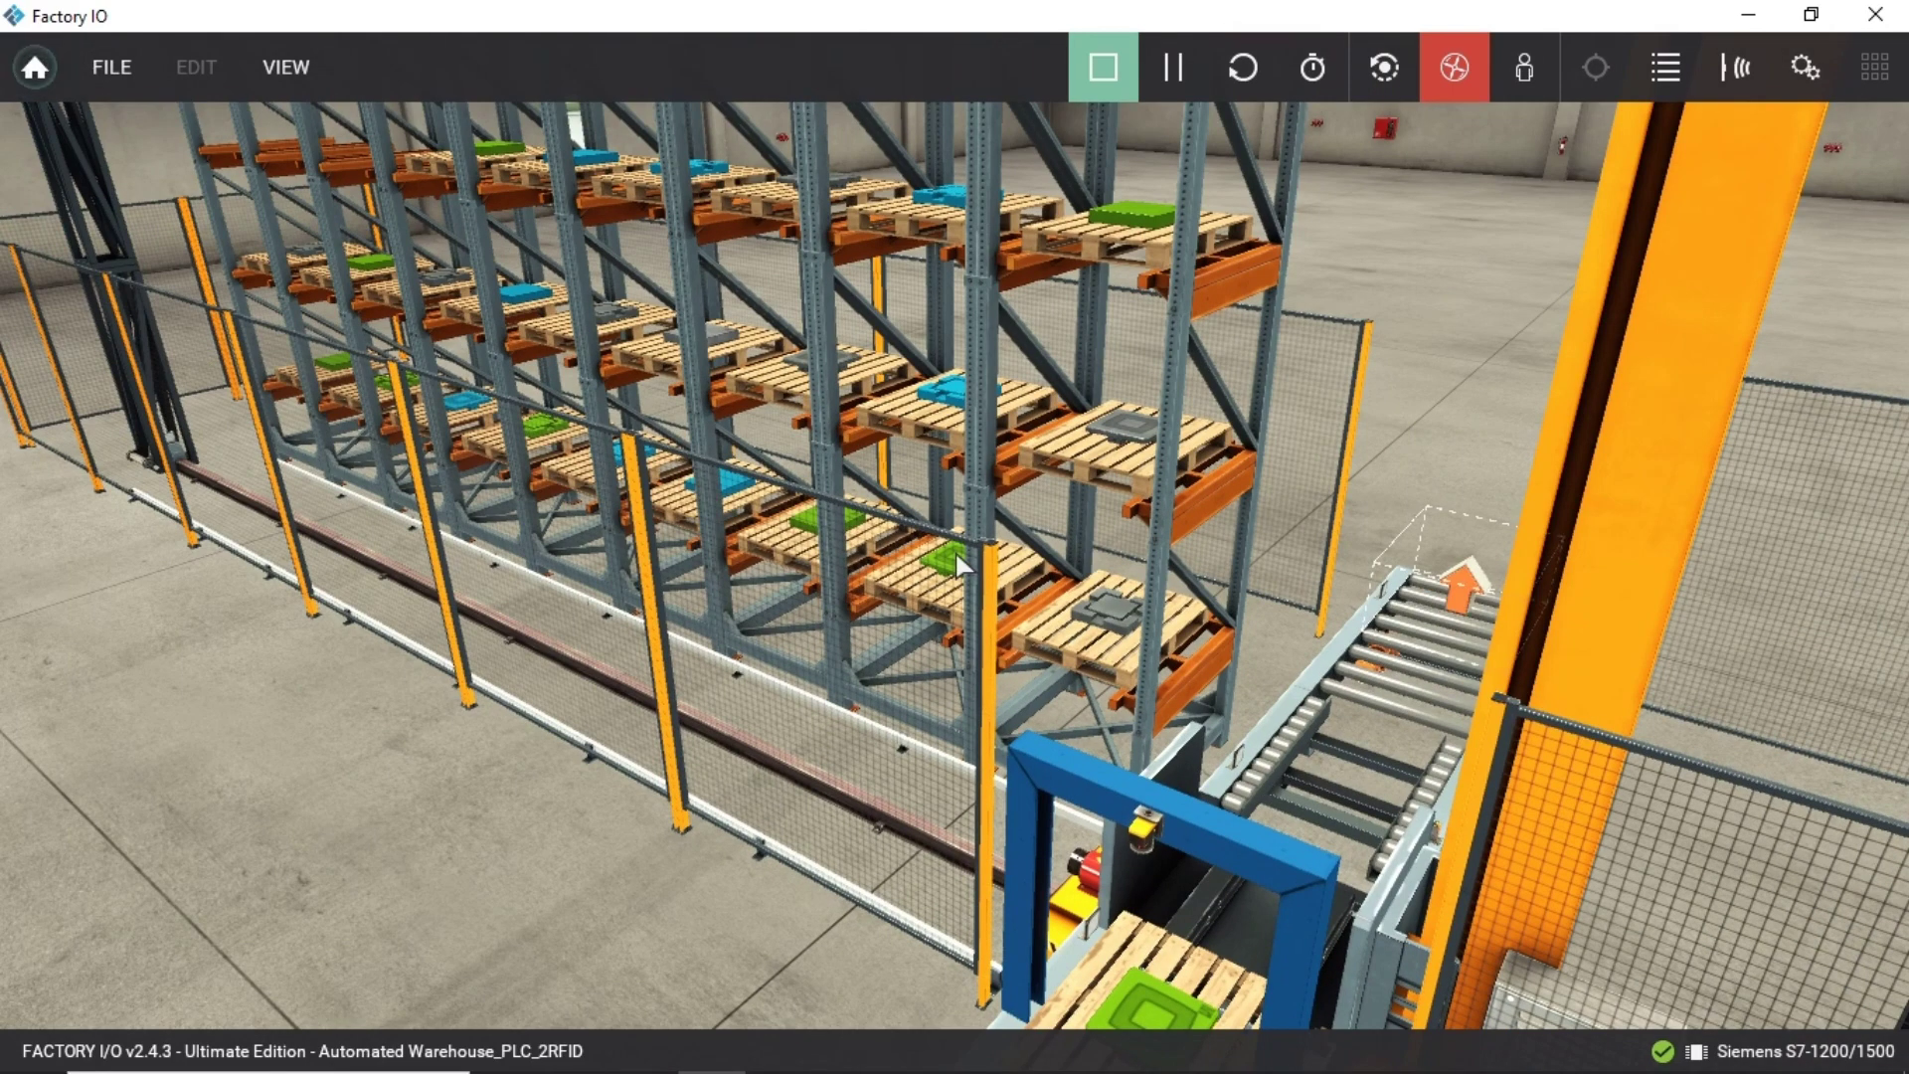
Switch to the ASRS dashboard in Chrome and select Blue Product Lid as the pallet to retrieve.
{"action": "key", "text": "alt+Tab"}
{"action": "scroll", "coordinate": [417, 444], "scroll_direction": "down", "scroll_amount": 1}
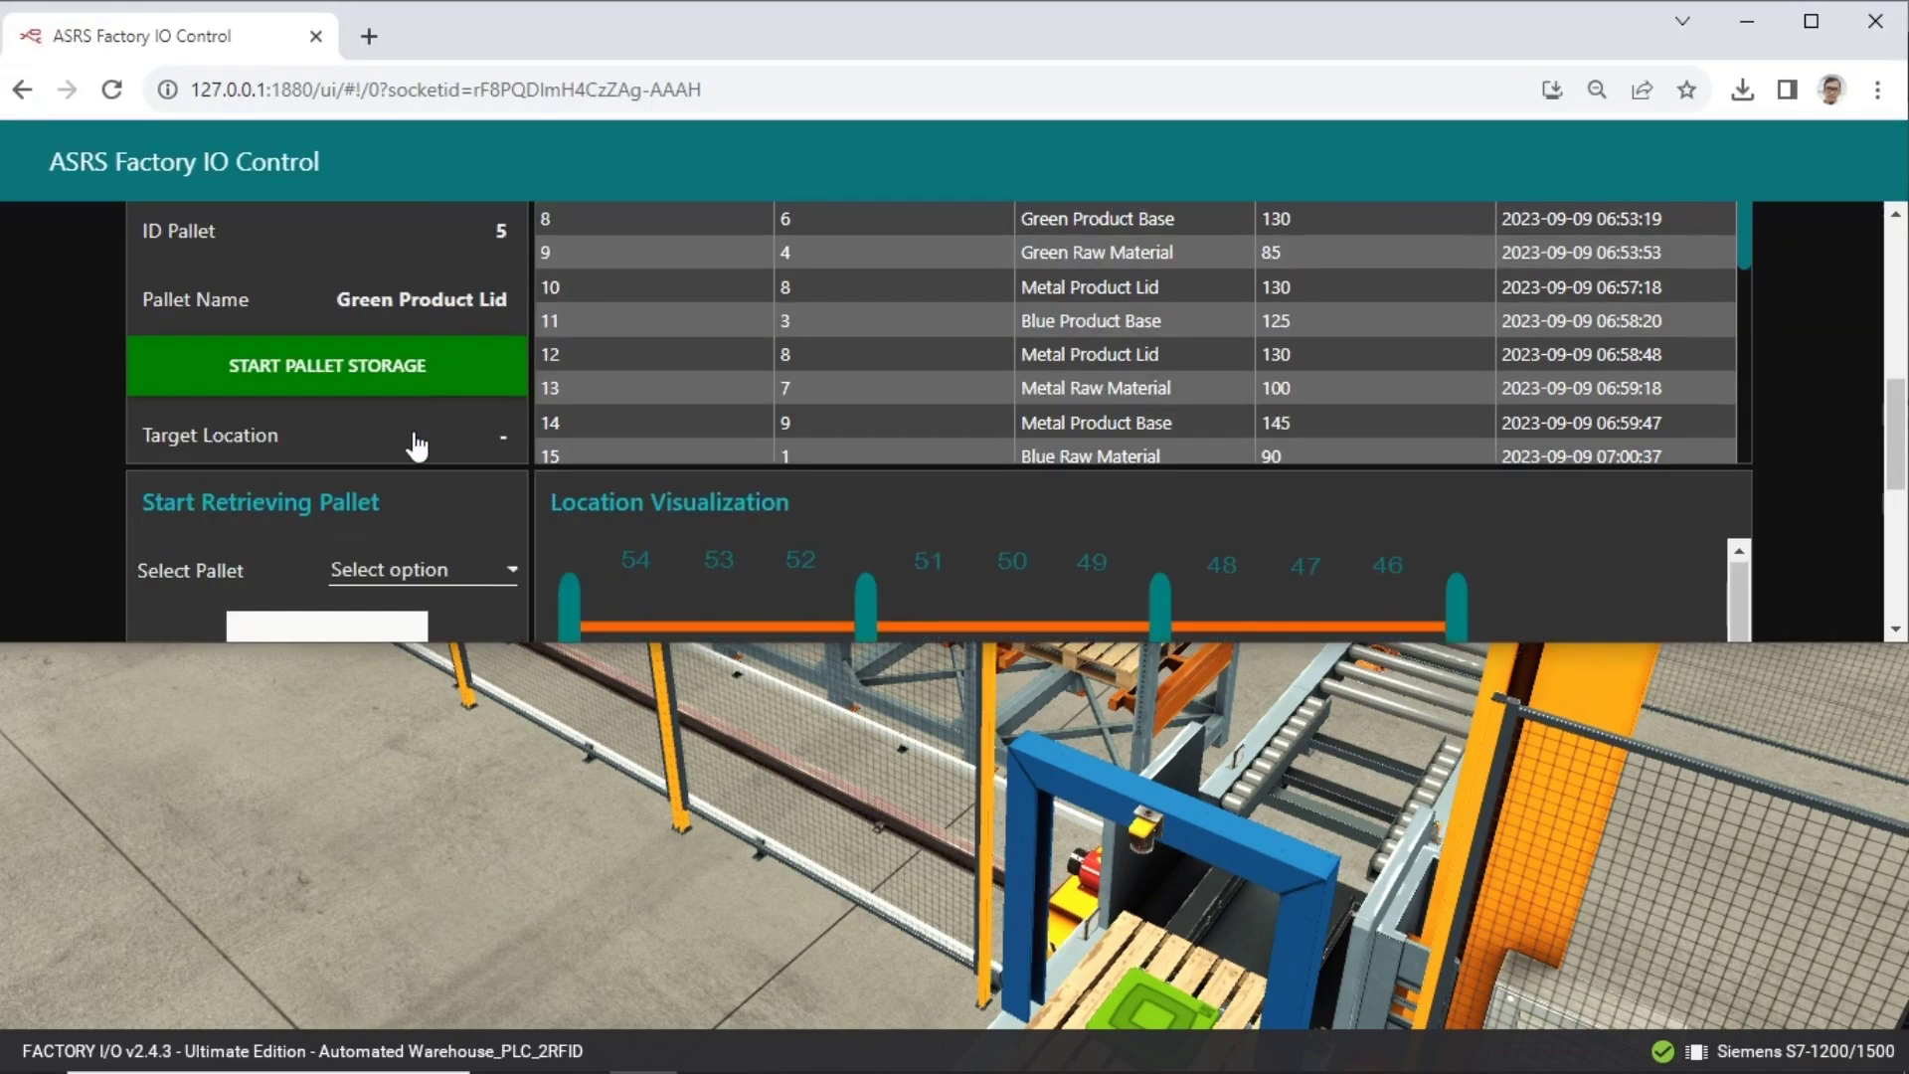
{"action": "scroll", "coordinate": [418, 444], "scroll_direction": "down", "scroll_amount": 2}
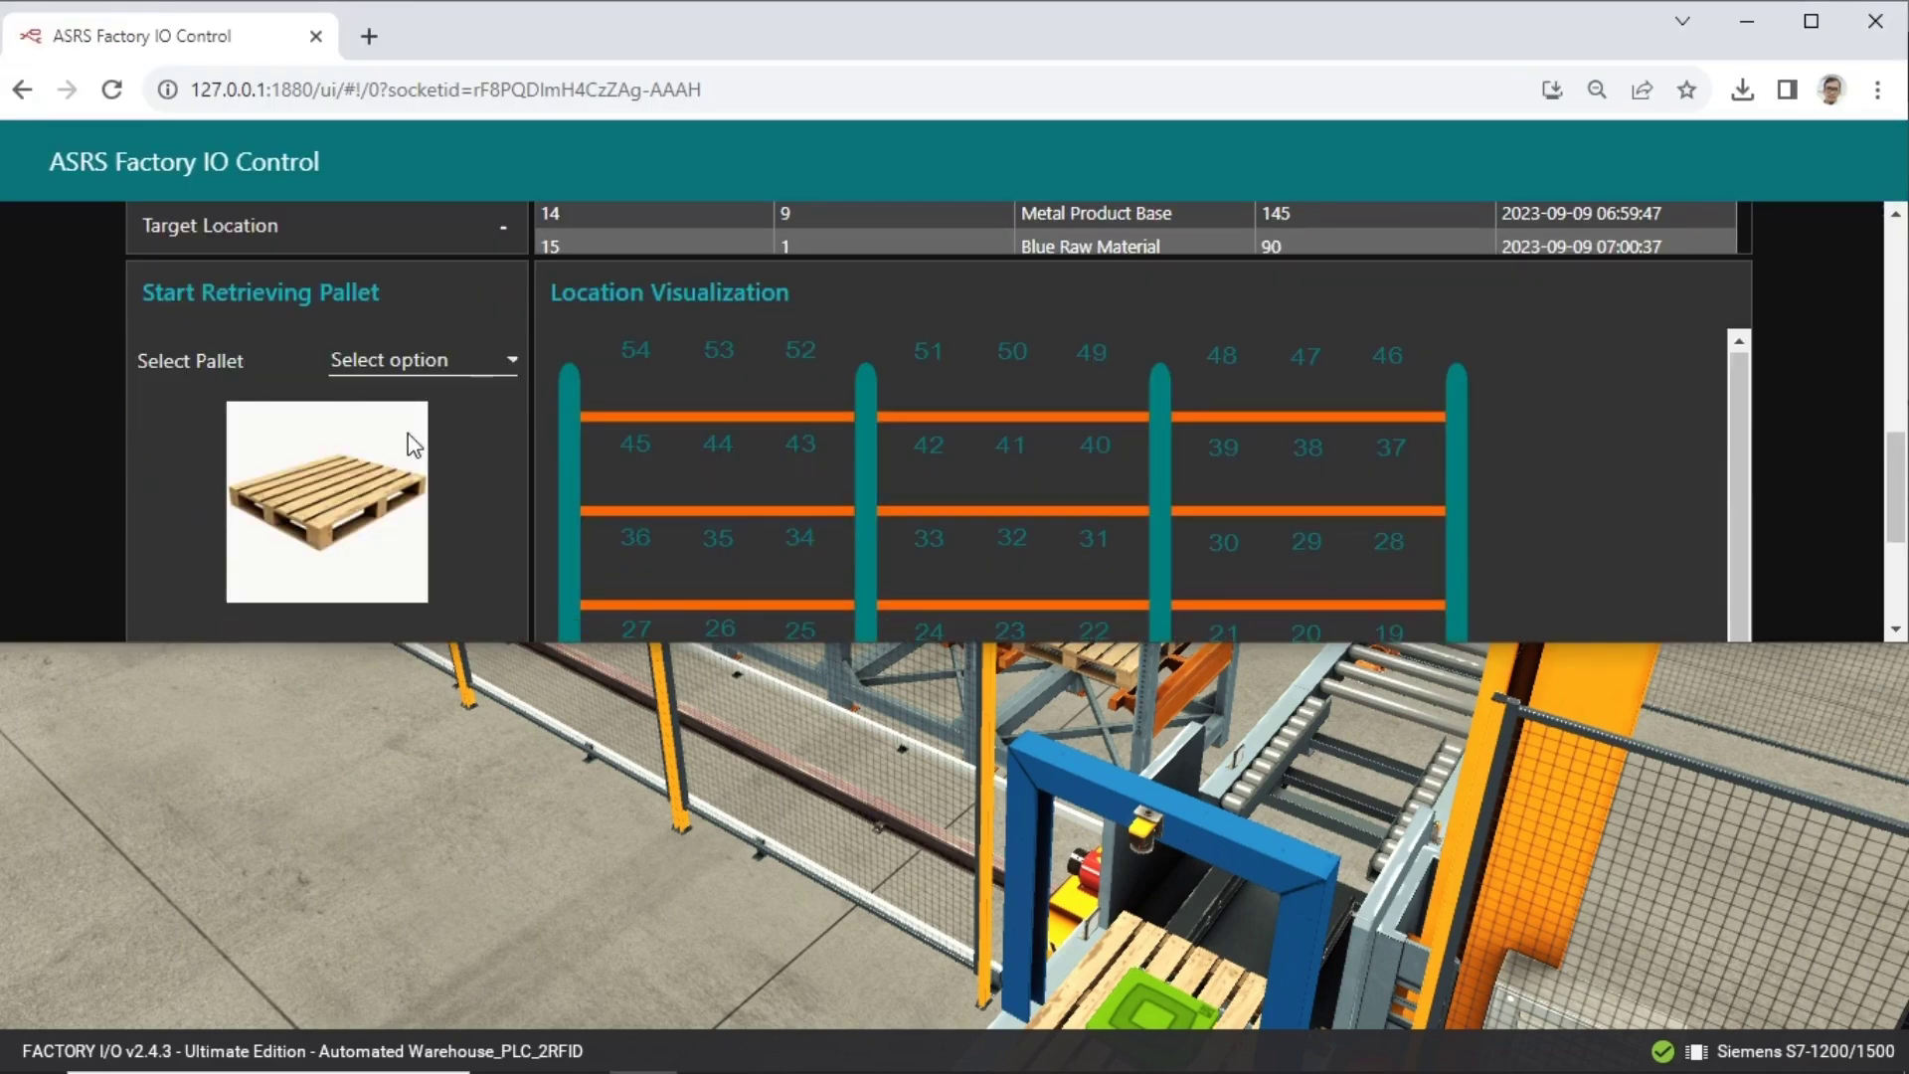
{"action": "left_click", "coordinate": [438, 370]}
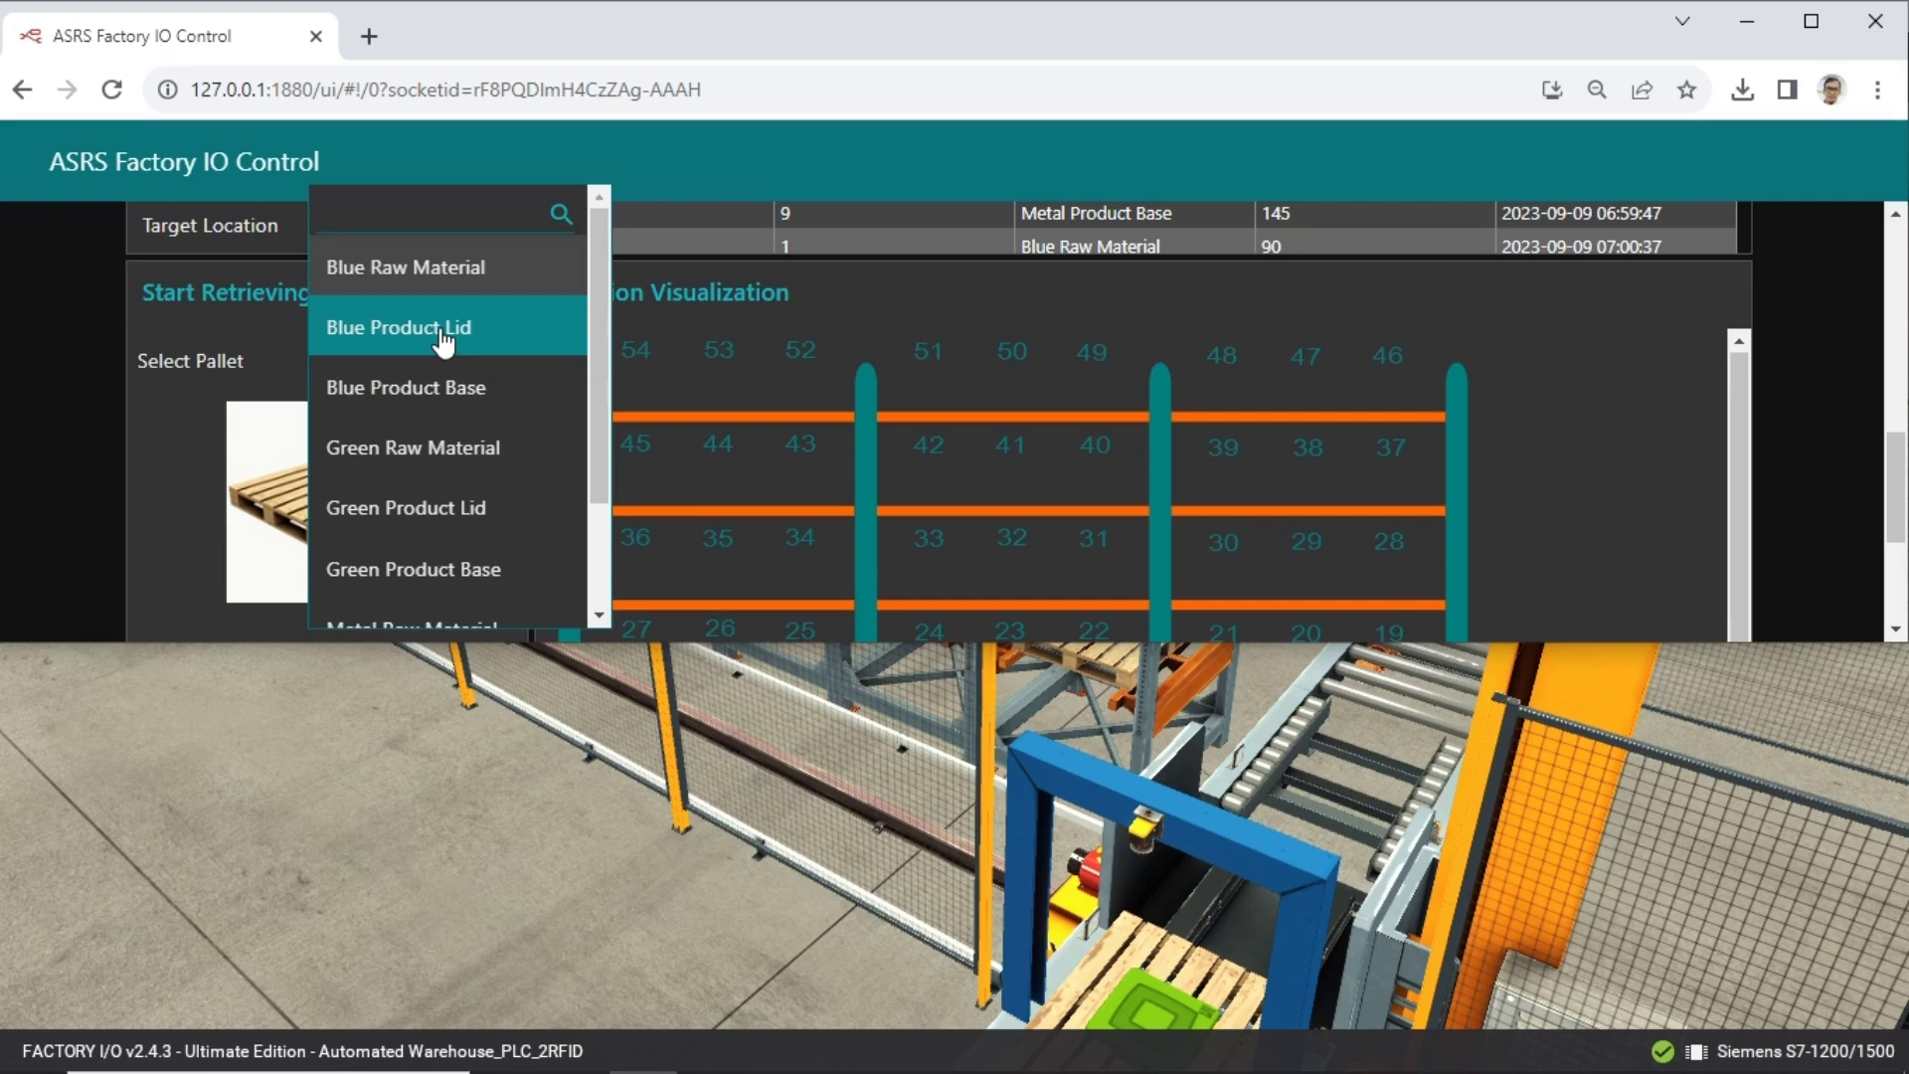
{"action": "left_click", "coordinate": [439, 332]}
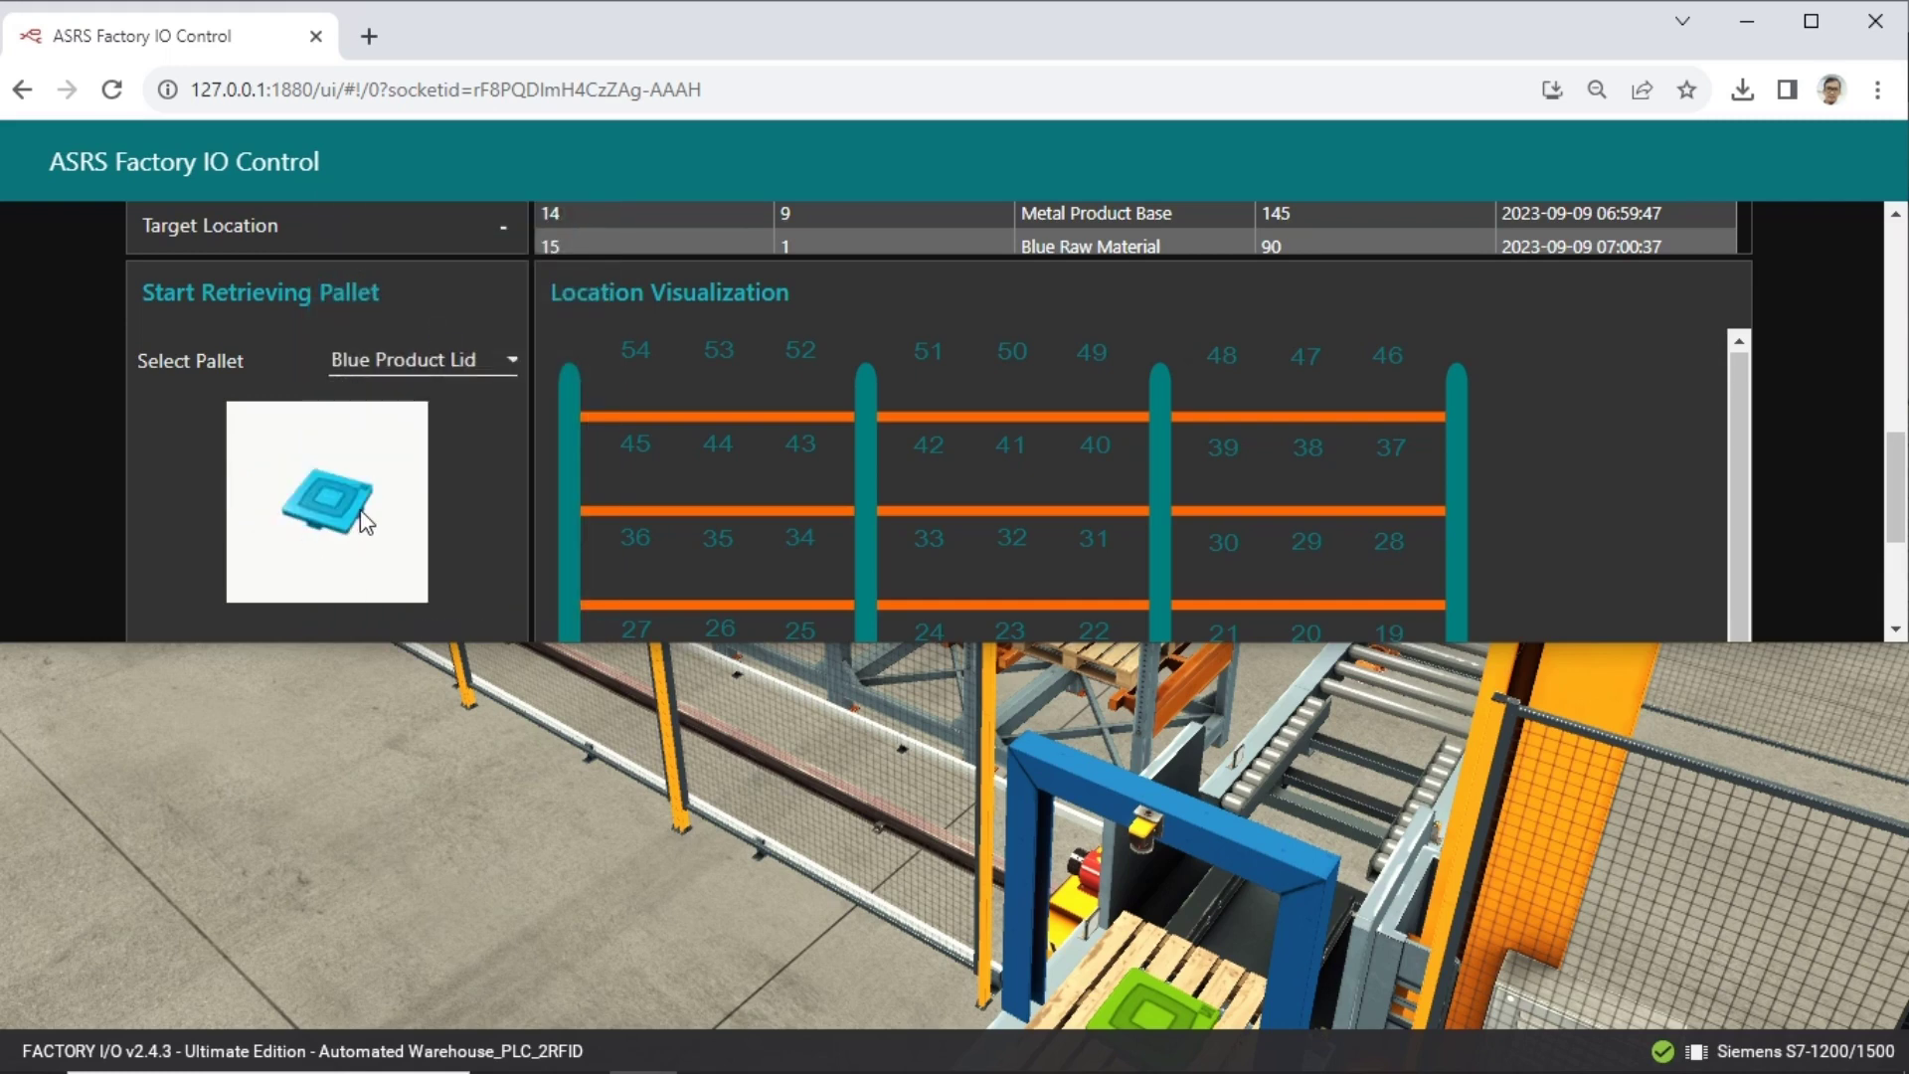
Find the selected pallet's target location in the location visualization and start retrieving the Blue Product Lid pallet.
{"action": "scroll", "coordinate": [487, 474], "scroll_direction": "down", "scroll_amount": 3}
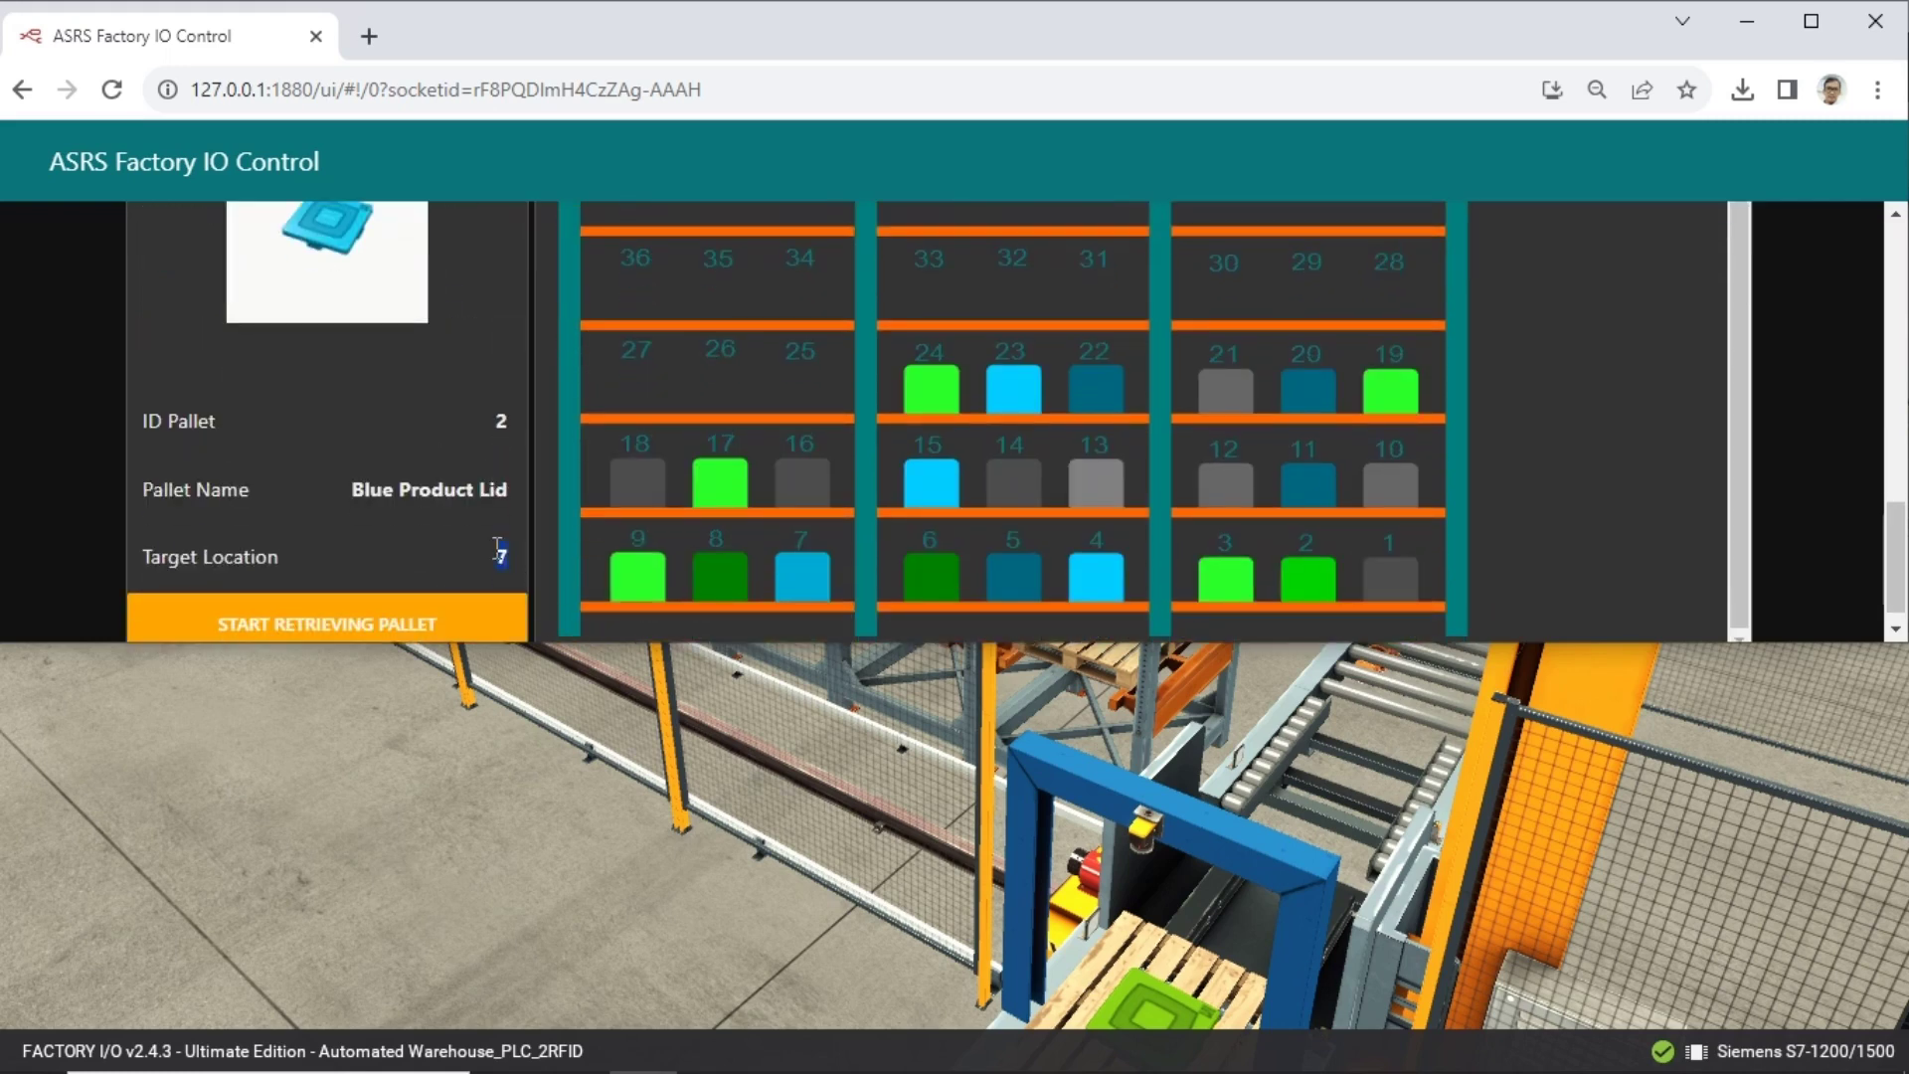
{"action": "double_click", "coordinate": [803, 539]}
{"action": "scroll", "coordinate": [332, 515], "scroll_direction": "down", "scroll_amount": 1}
{"action": "scroll", "coordinate": [334, 509], "scroll_direction": "down", "scroll_amount": 1}
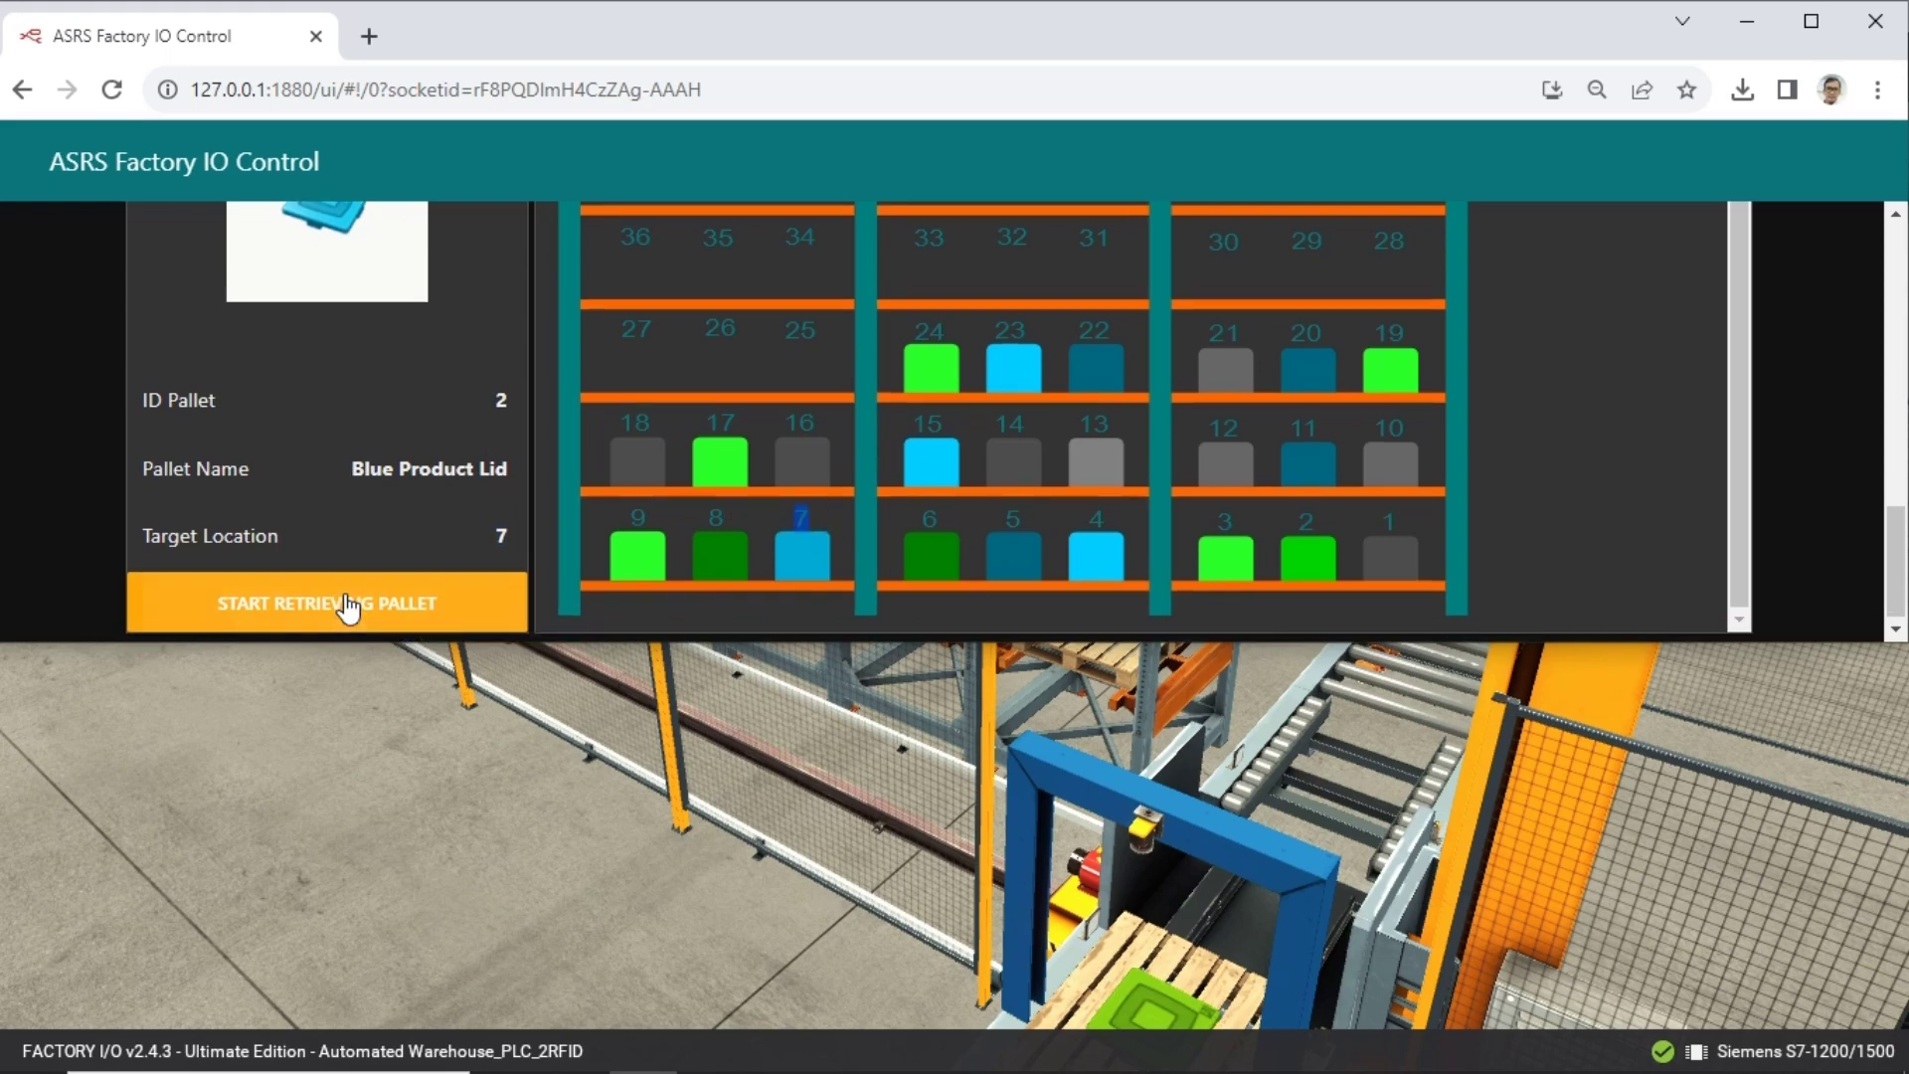
{"action": "left_click", "coordinate": [347, 606]}
In the Factory IO scene, watch the stacker crane collect the blue product lid pallet from the lowest rack level.
{"action": "left_click", "coordinate": [477, 815]}
{"action": "right_click_drag", "start_coordinate": [468, 805], "coordinate": [952, 551]}
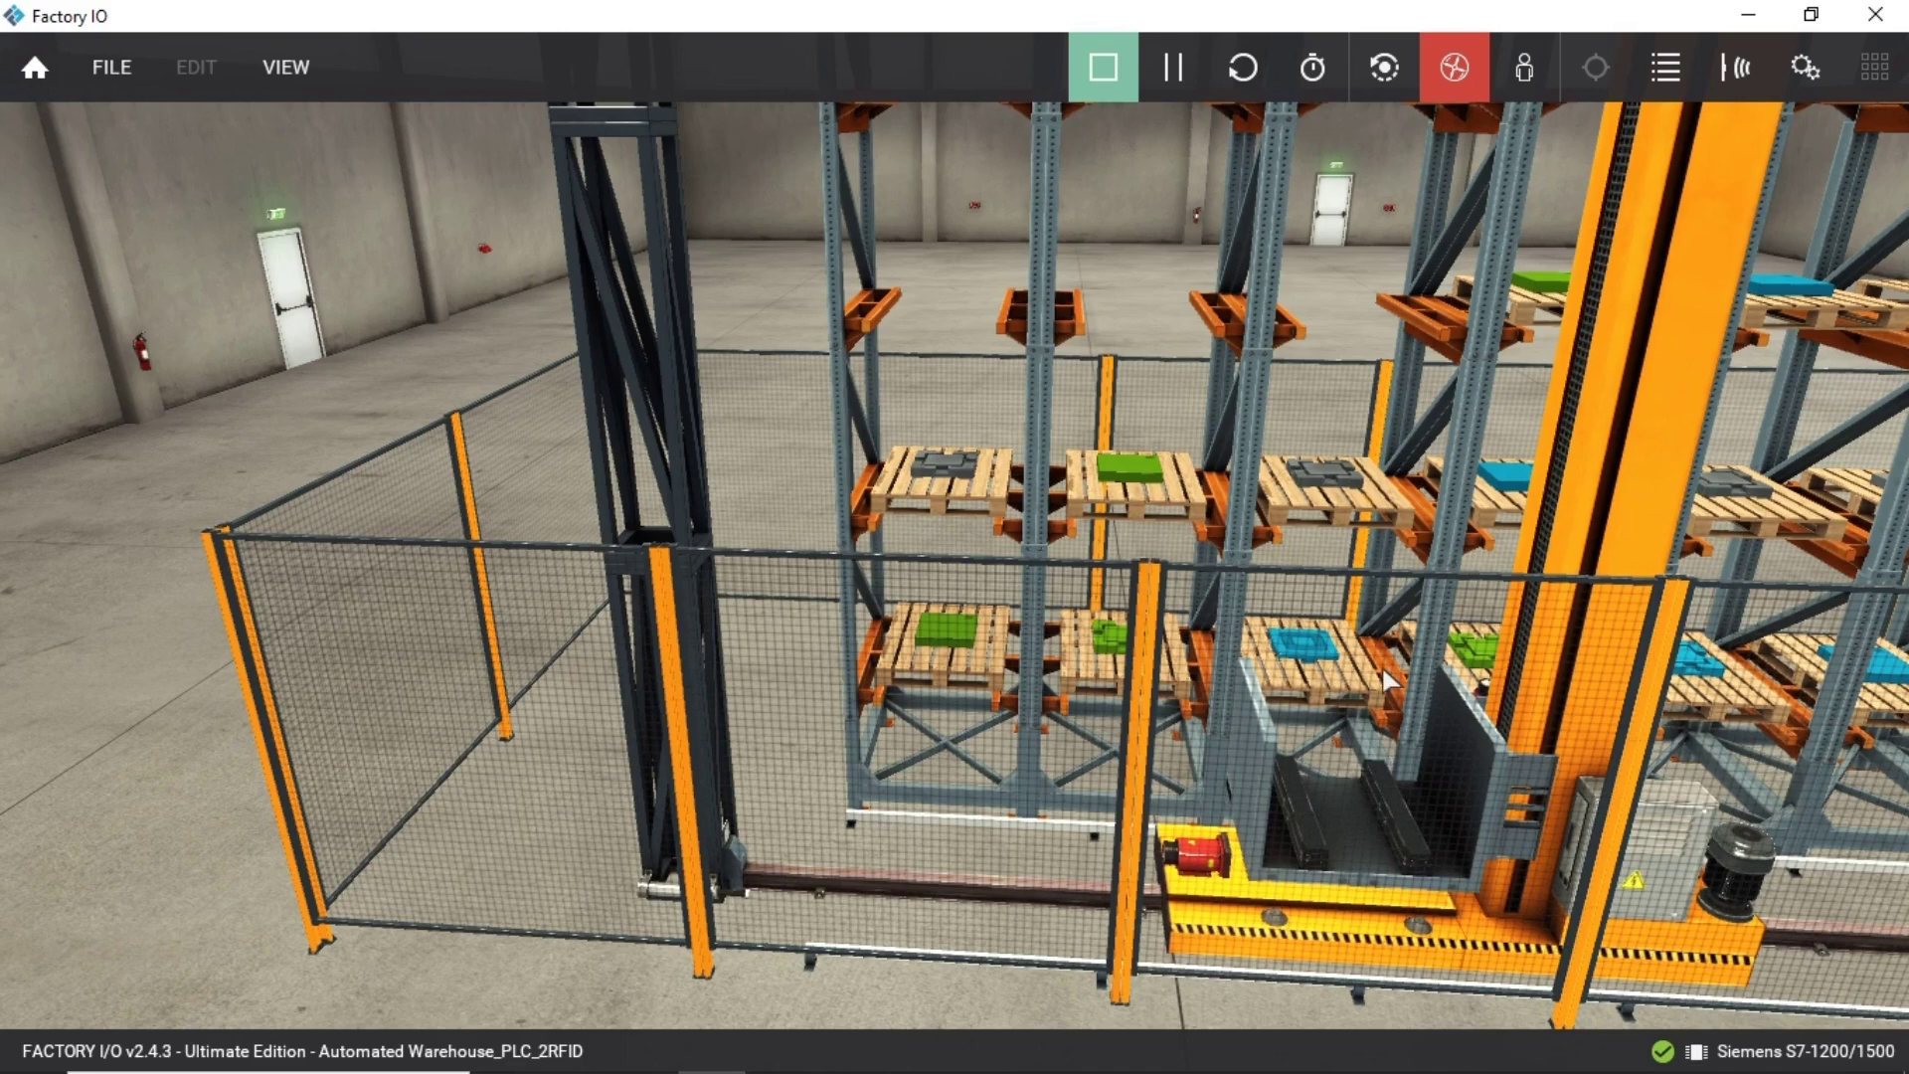
{"action": "right_click_drag", "start_coordinate": [1360, 678], "coordinate": [963, 565]}
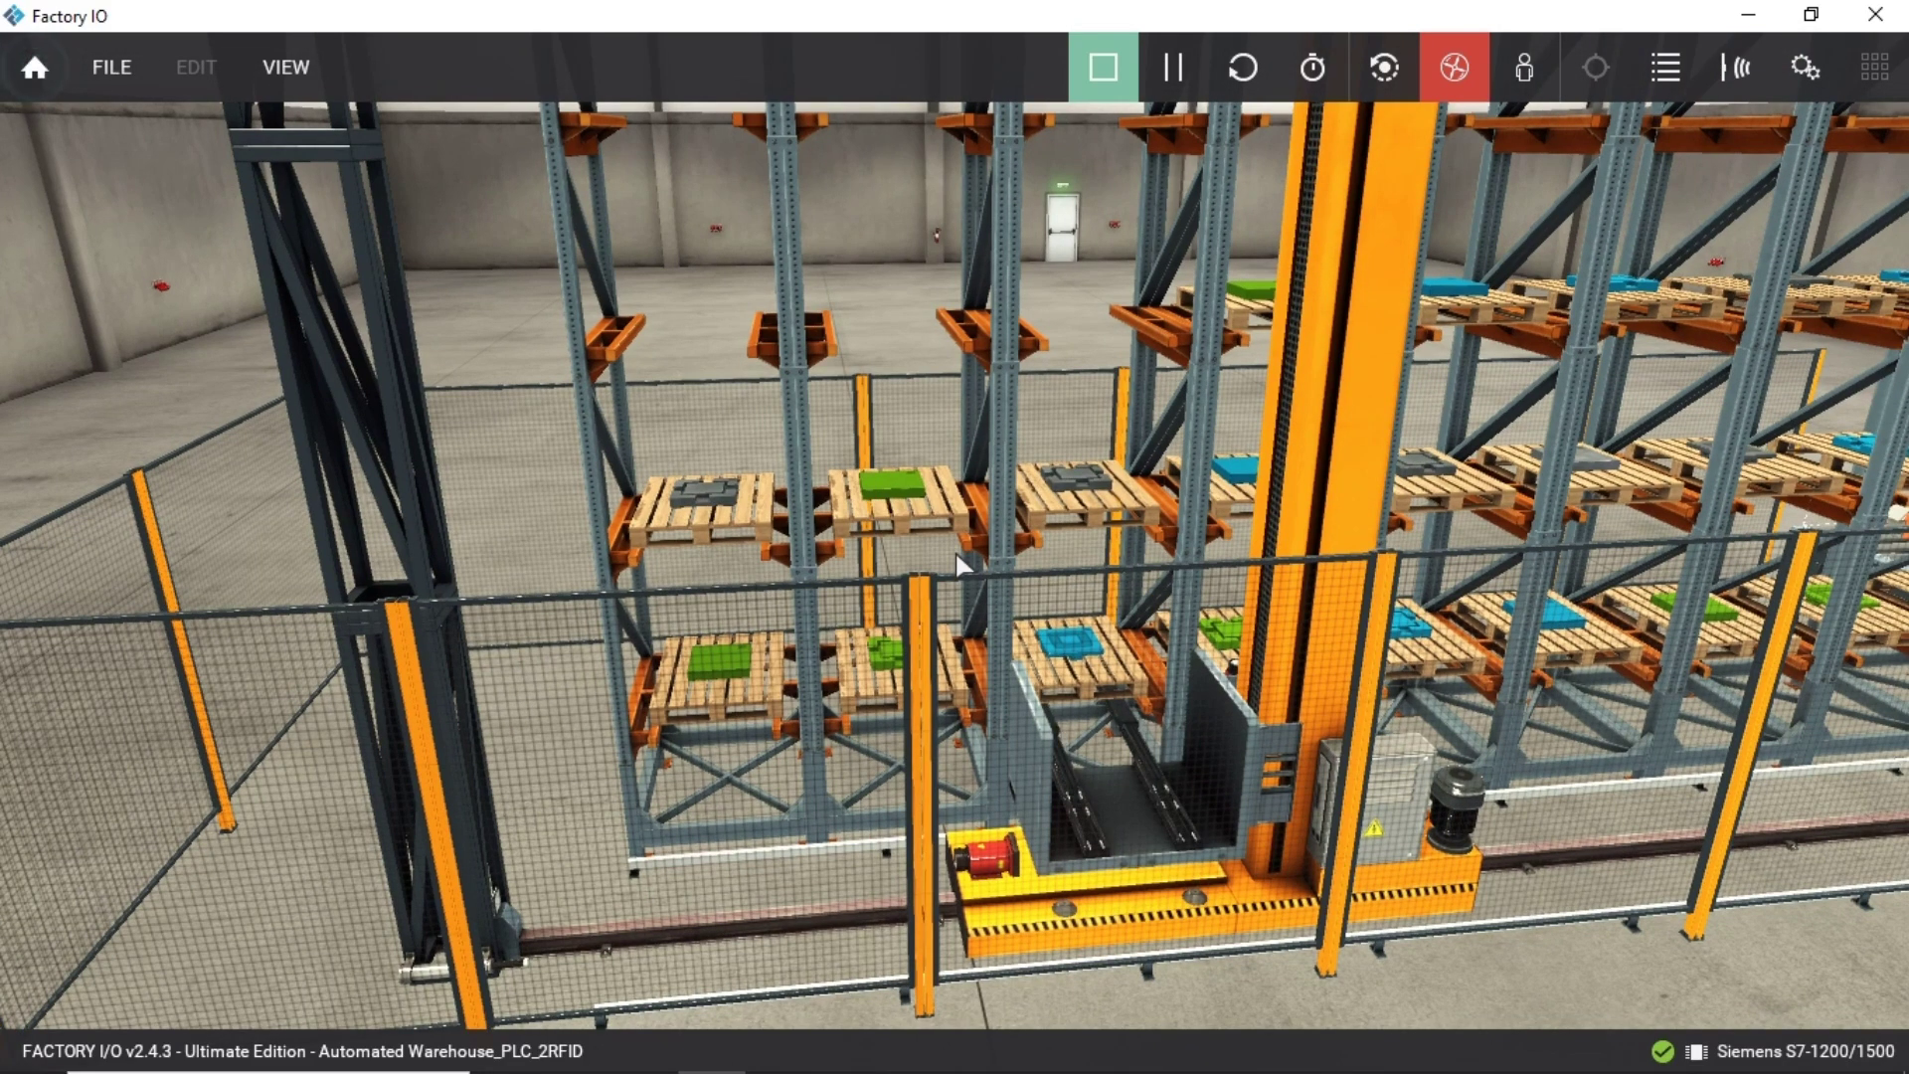
{"action": "mouse_move", "coordinate": [957, 564]}
{"action": "right_mouse_down"}
{"action": "mouse_move", "coordinate": [1020, 558]}
{"action": "mouse_move", "coordinate": [957, 565]}
{"action": "right_mouse_up"}
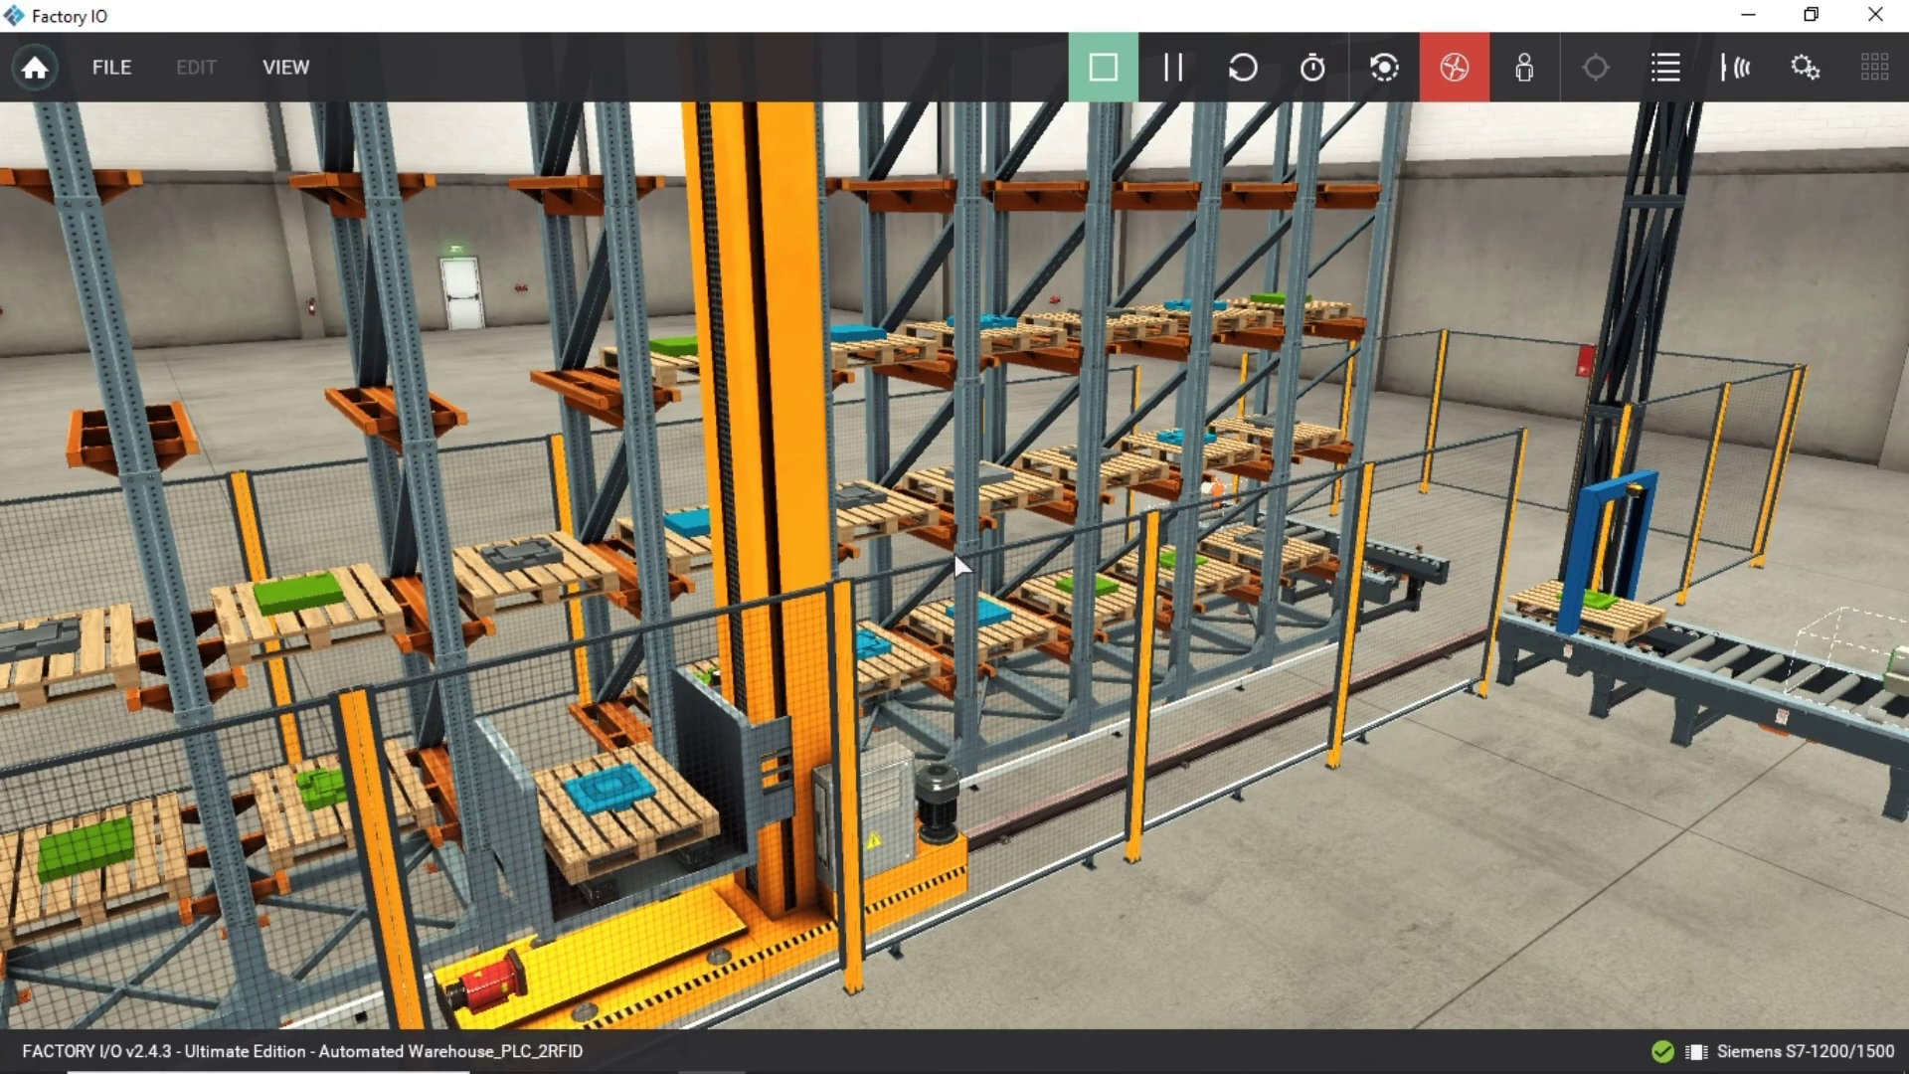
{"action": "mouse_move", "coordinate": [952, 552]}
{"action": "right_mouse_down"}
{"action": "mouse_move", "coordinate": [1020, 552]}
{"action": "mouse_move", "coordinate": [952, 551]}
{"action": "right_mouse_up"}
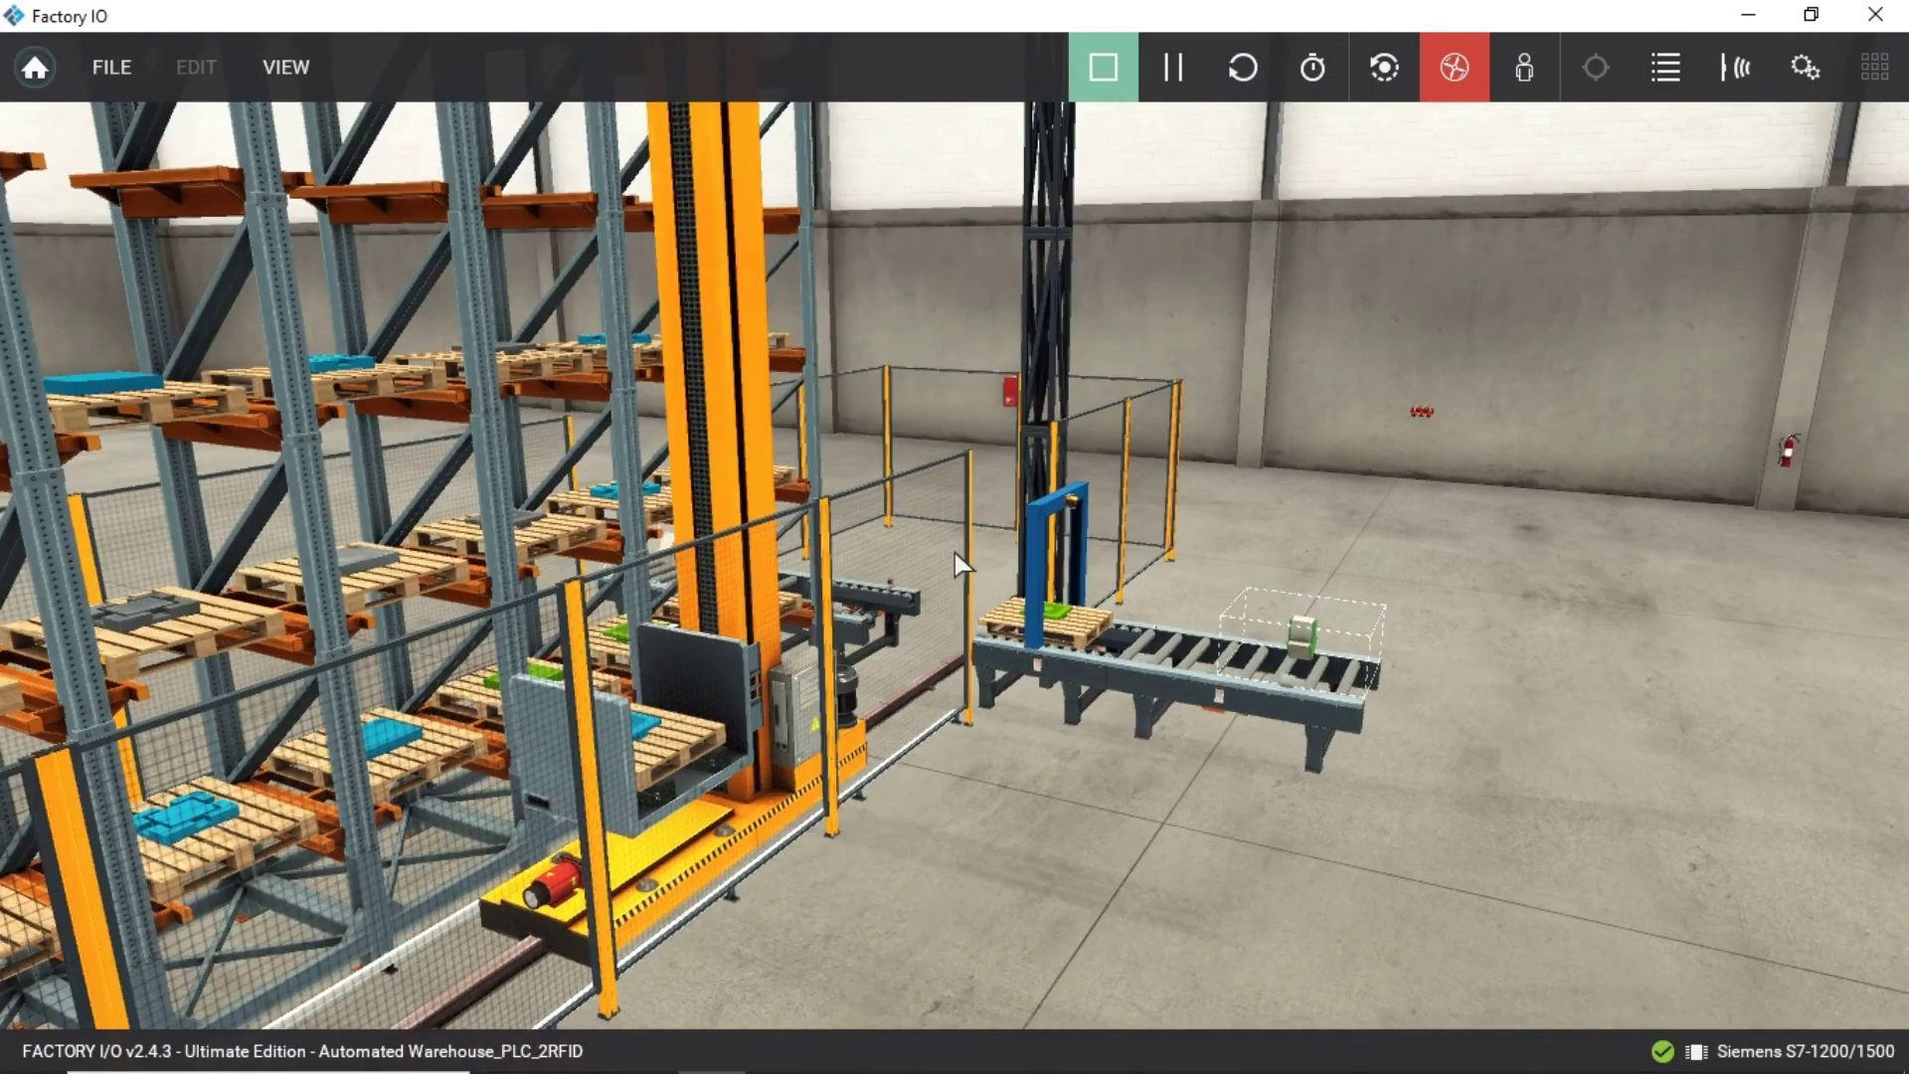
Follow the crane delivering the retrieved blue pallet to the outgoing conveyor behind the blue sensor gate.
{"action": "key", "text": "w"}
{"action": "key", "text": "d"}
{"action": "right_click_drag", "start_coordinate": [955, 553], "coordinate": [955, 552]}
{"action": "key", "text": "w"}
{"action": "key", "text": "a"}
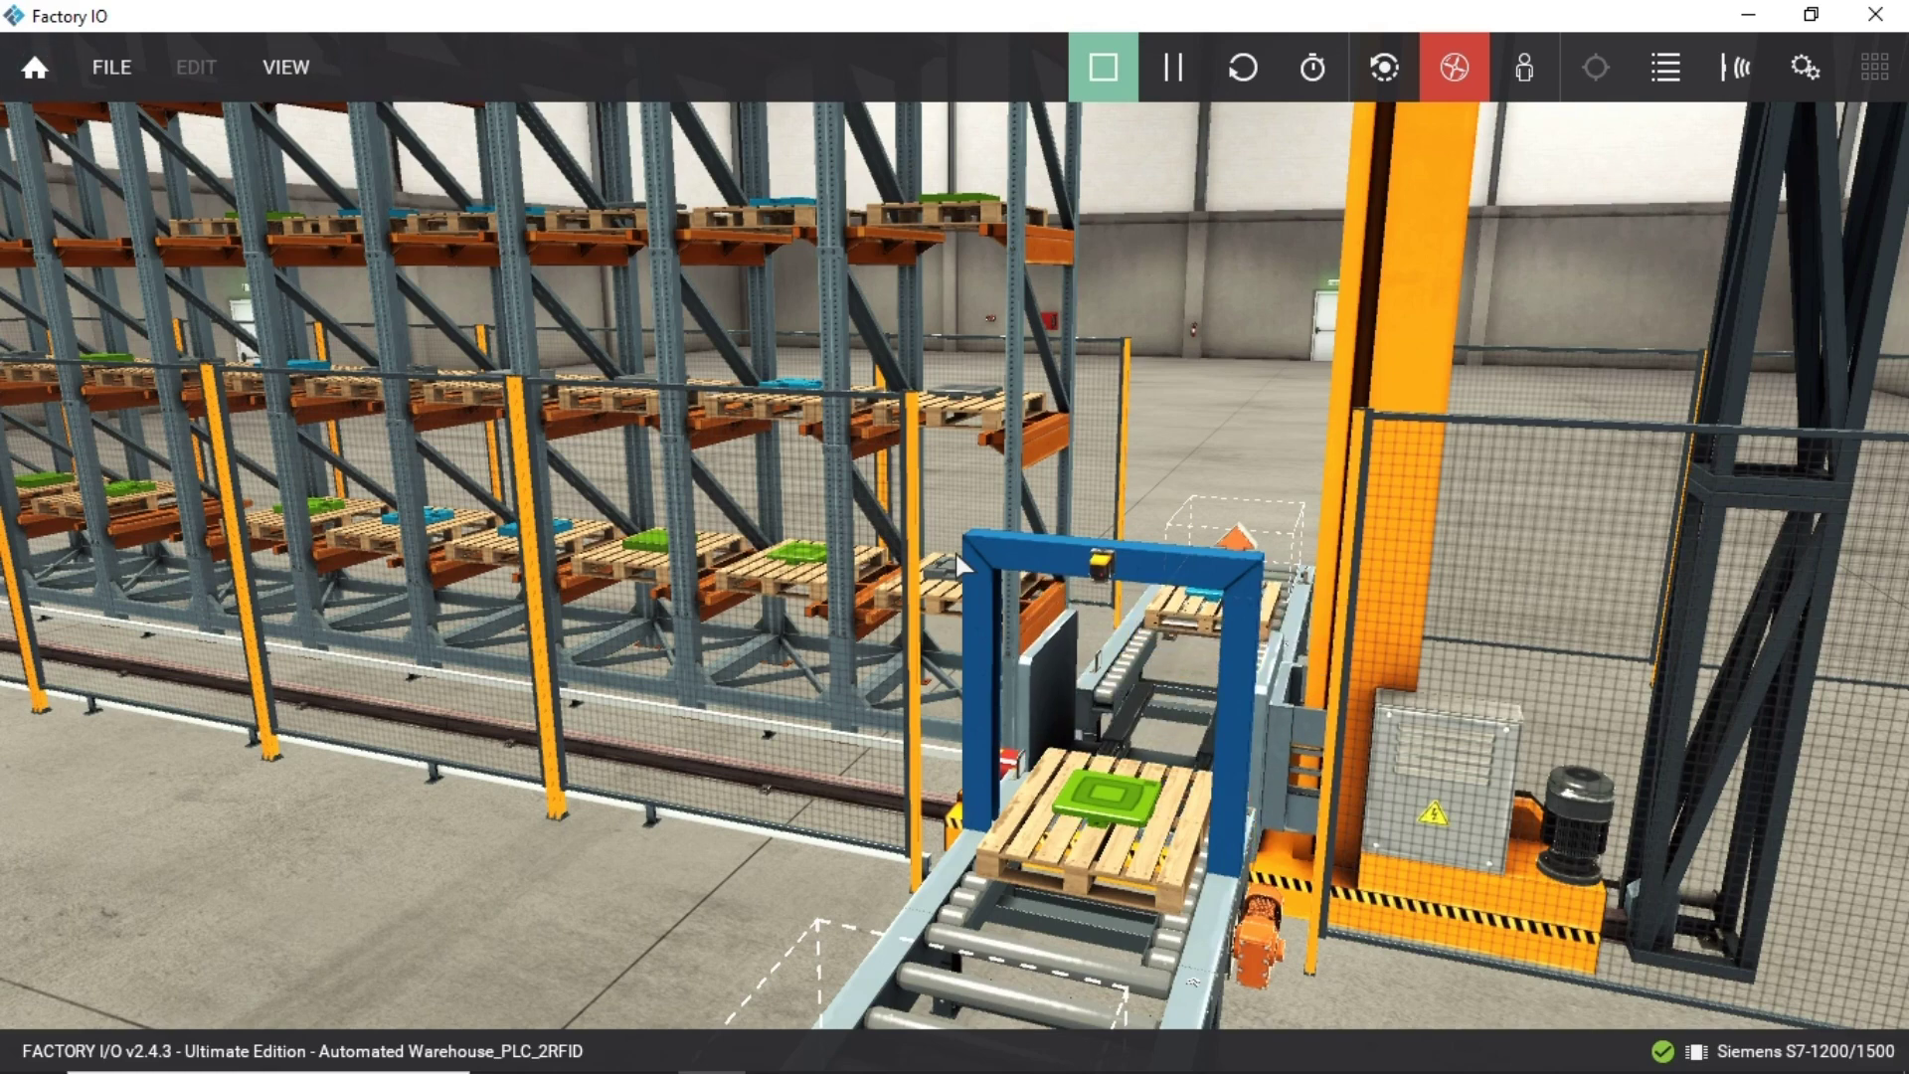
Return to the ASRS dashboard, check the recognized incoming pallet and start storing the Green Product Lid pallet.
{"action": "key", "text": "alt+Tab"}
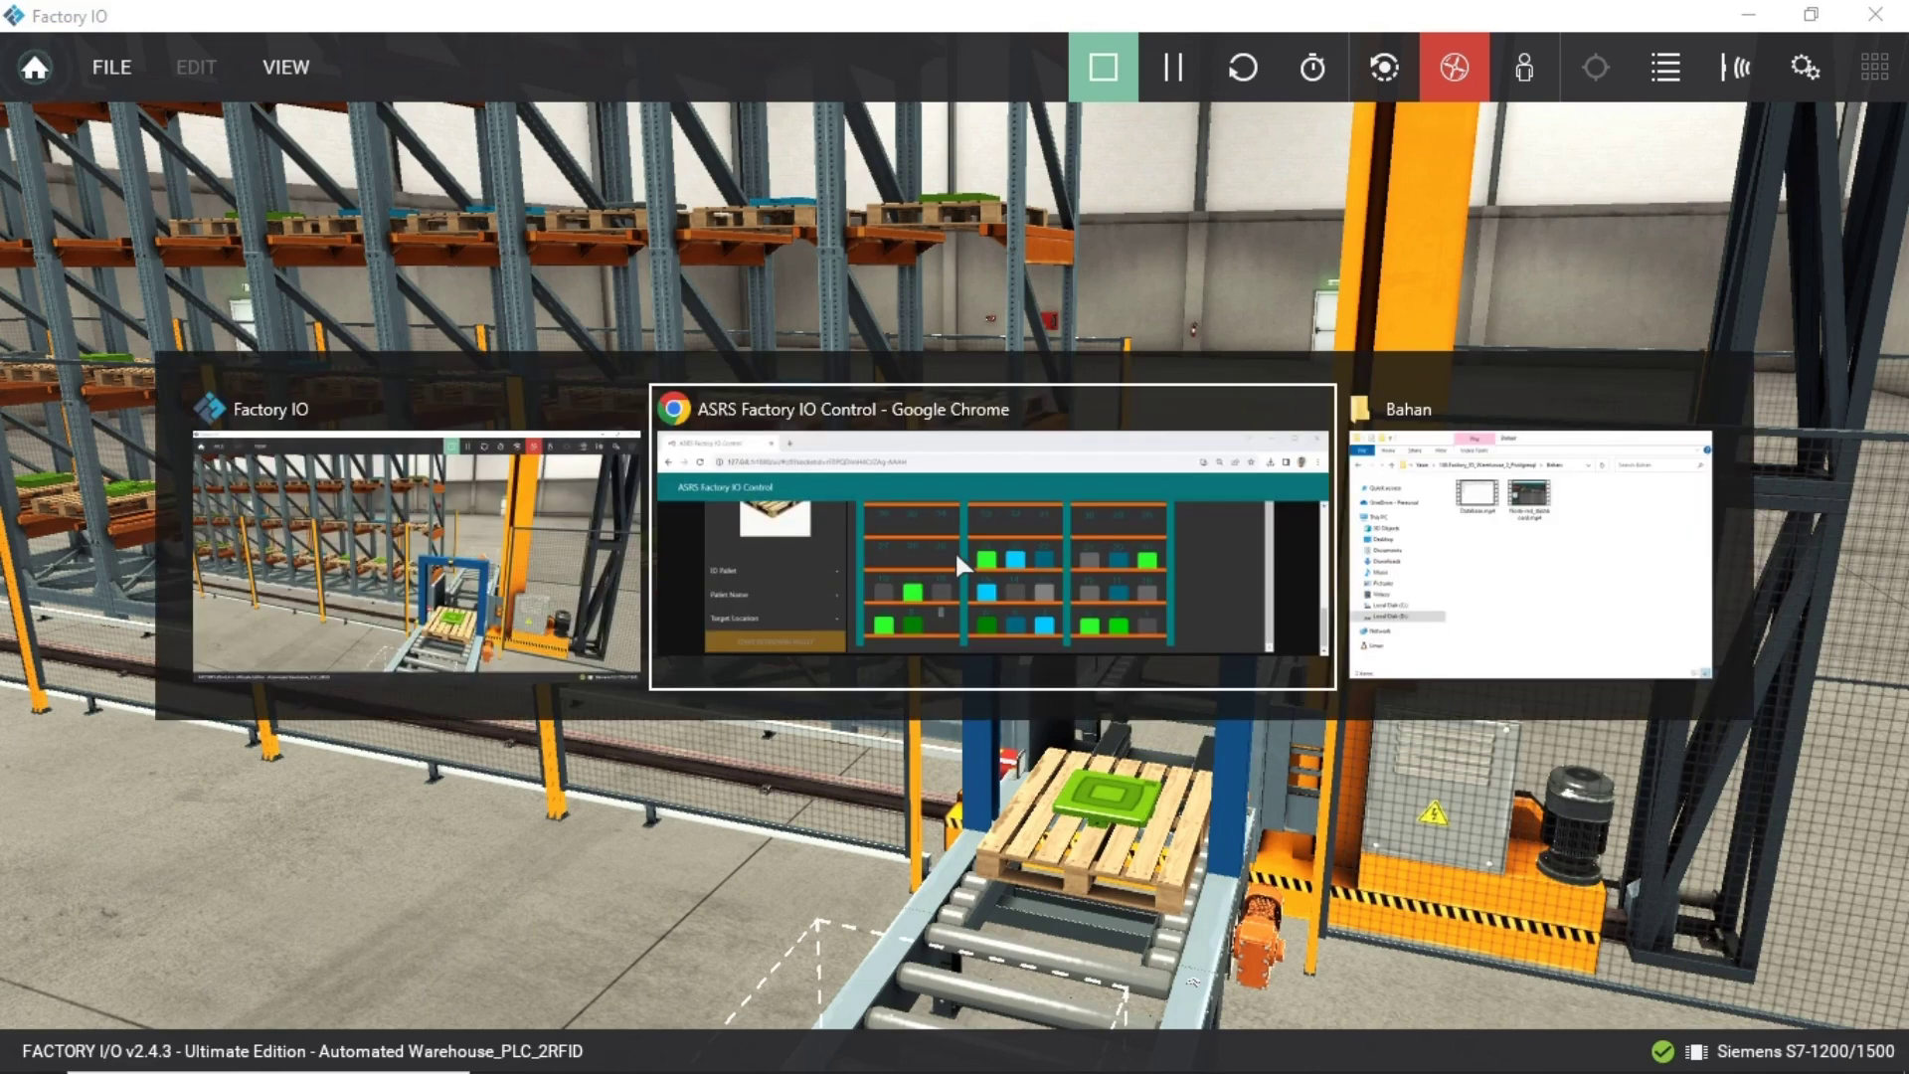
{"action": "scroll", "coordinate": [312, 467], "scroll_direction": "up", "scroll_amount": 10}
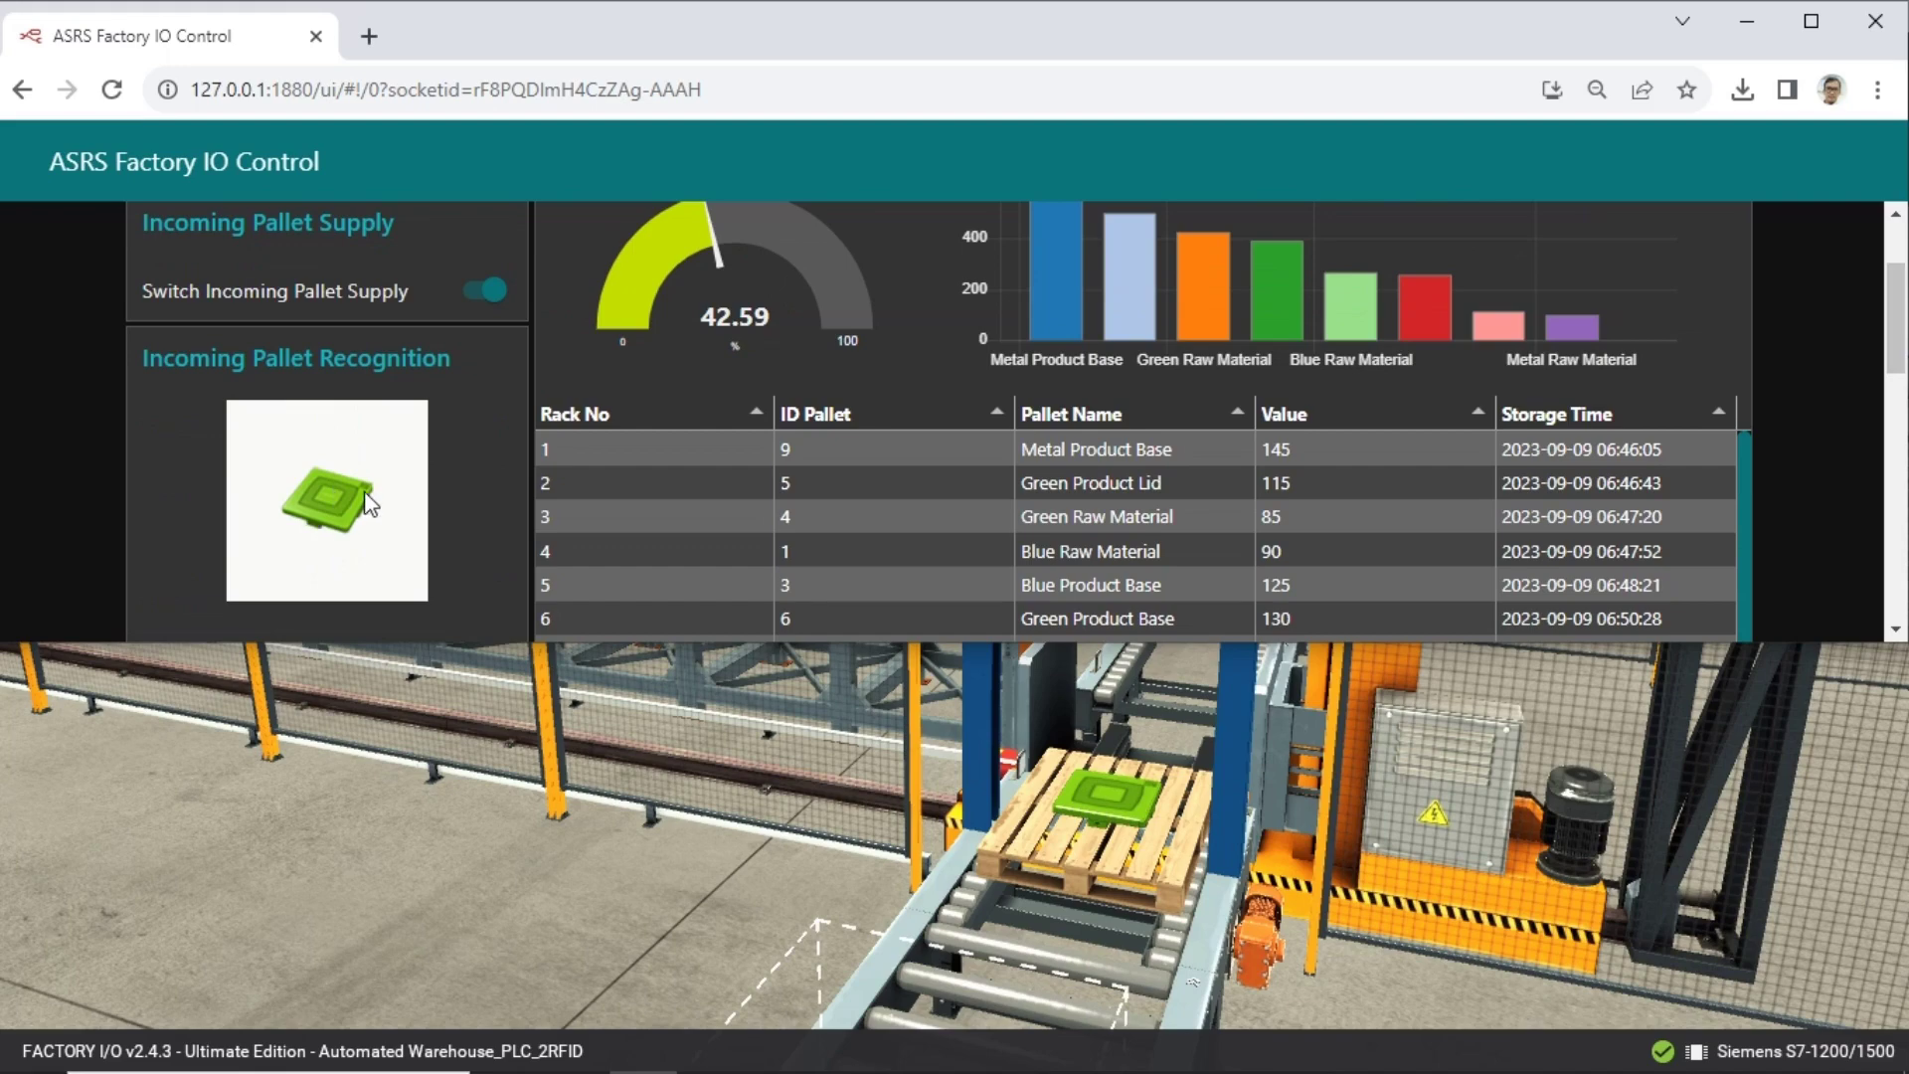
{"action": "scroll", "coordinate": [453, 492], "scroll_direction": "down", "scroll_amount": 3}
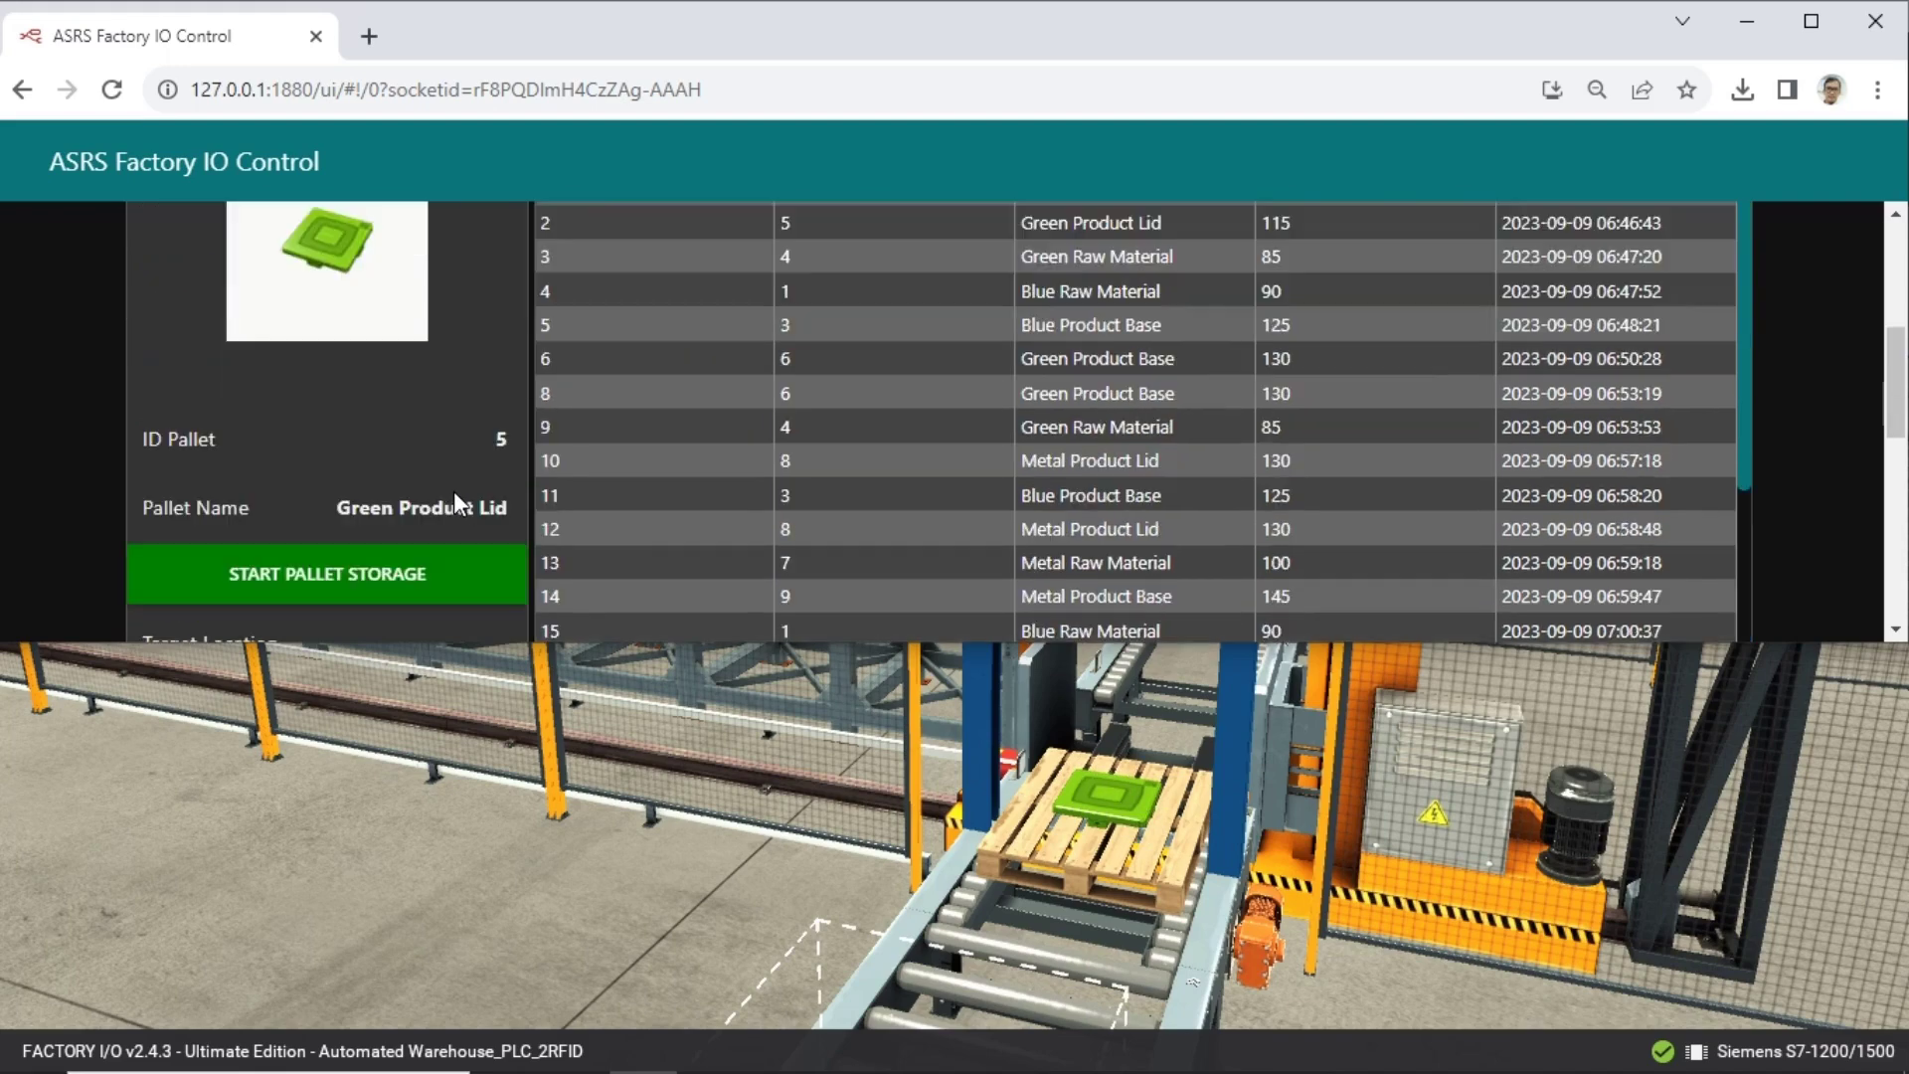
{"action": "left_click", "coordinate": [422, 563]}
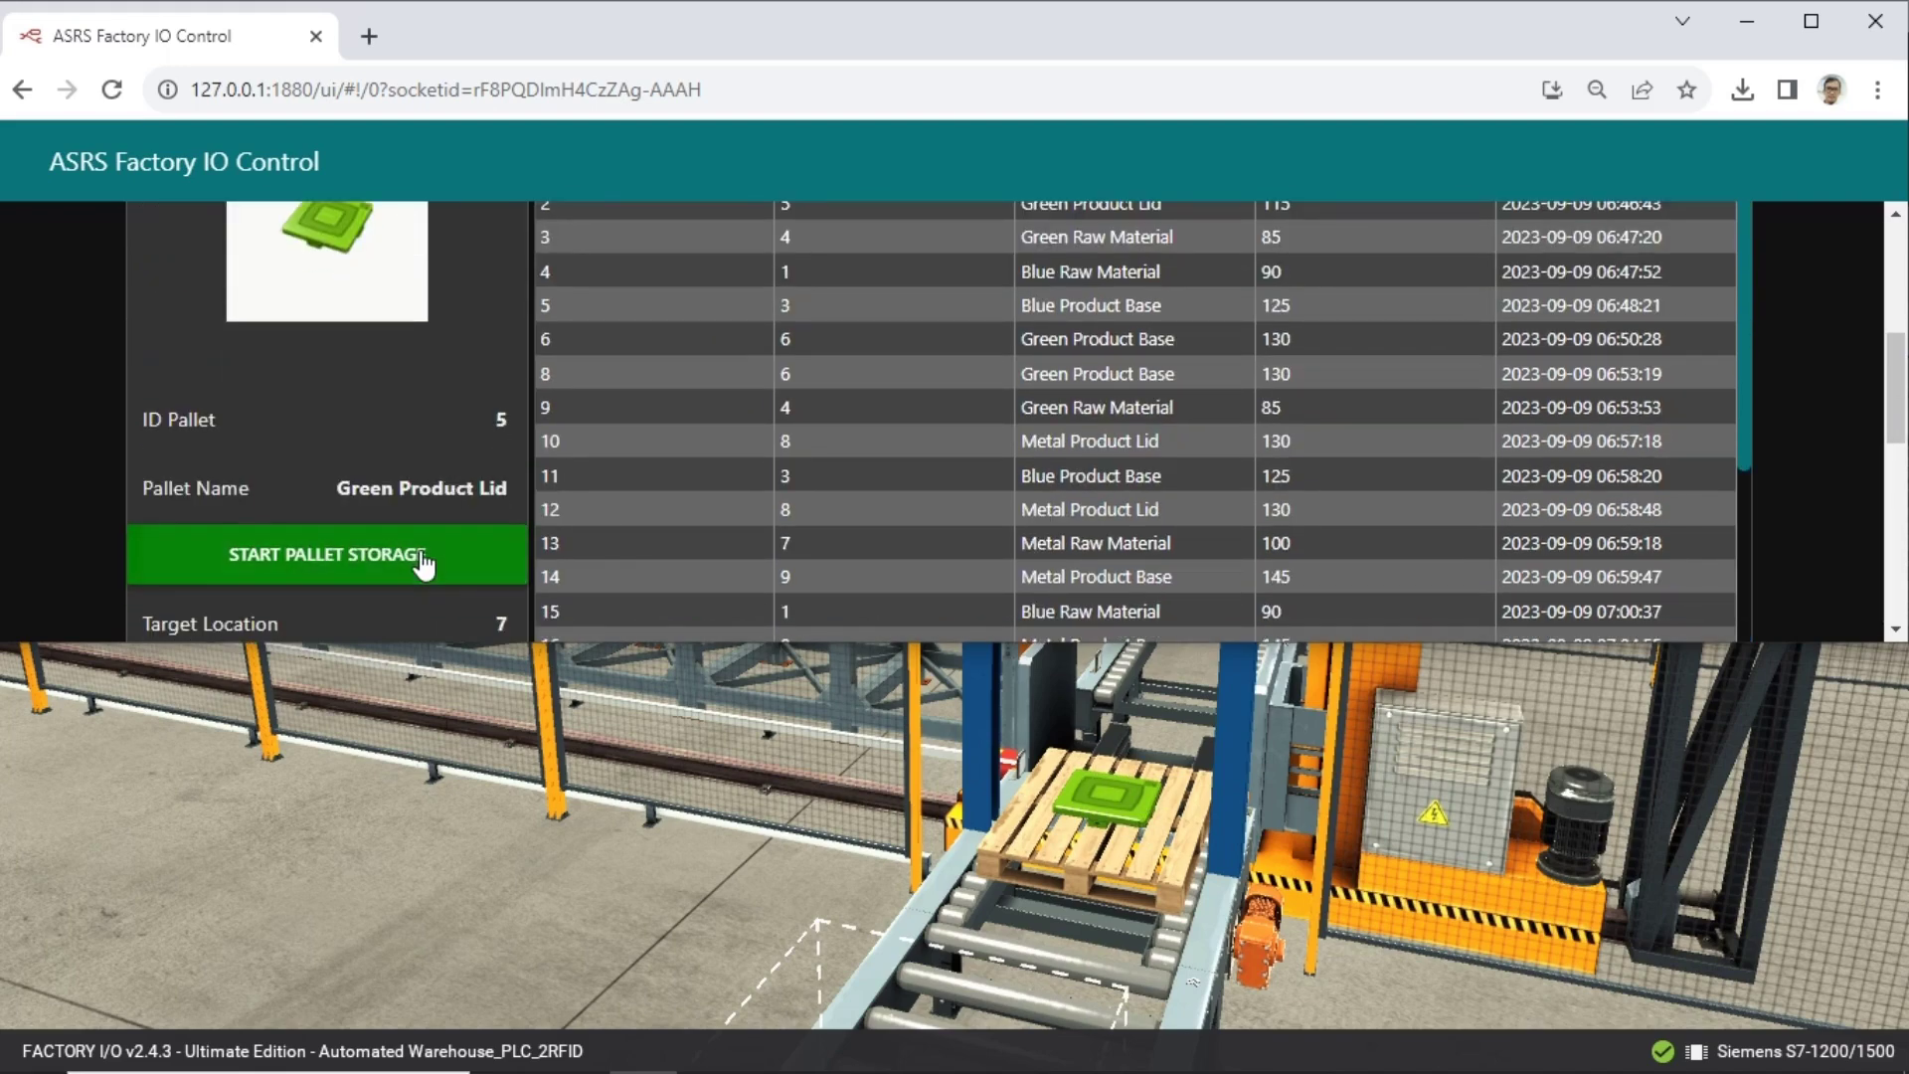
In the Factory IO scene, follow the storage of the green product lid pallet and view the next incoming pallet.
{"action": "left_click", "coordinate": [608, 891]}
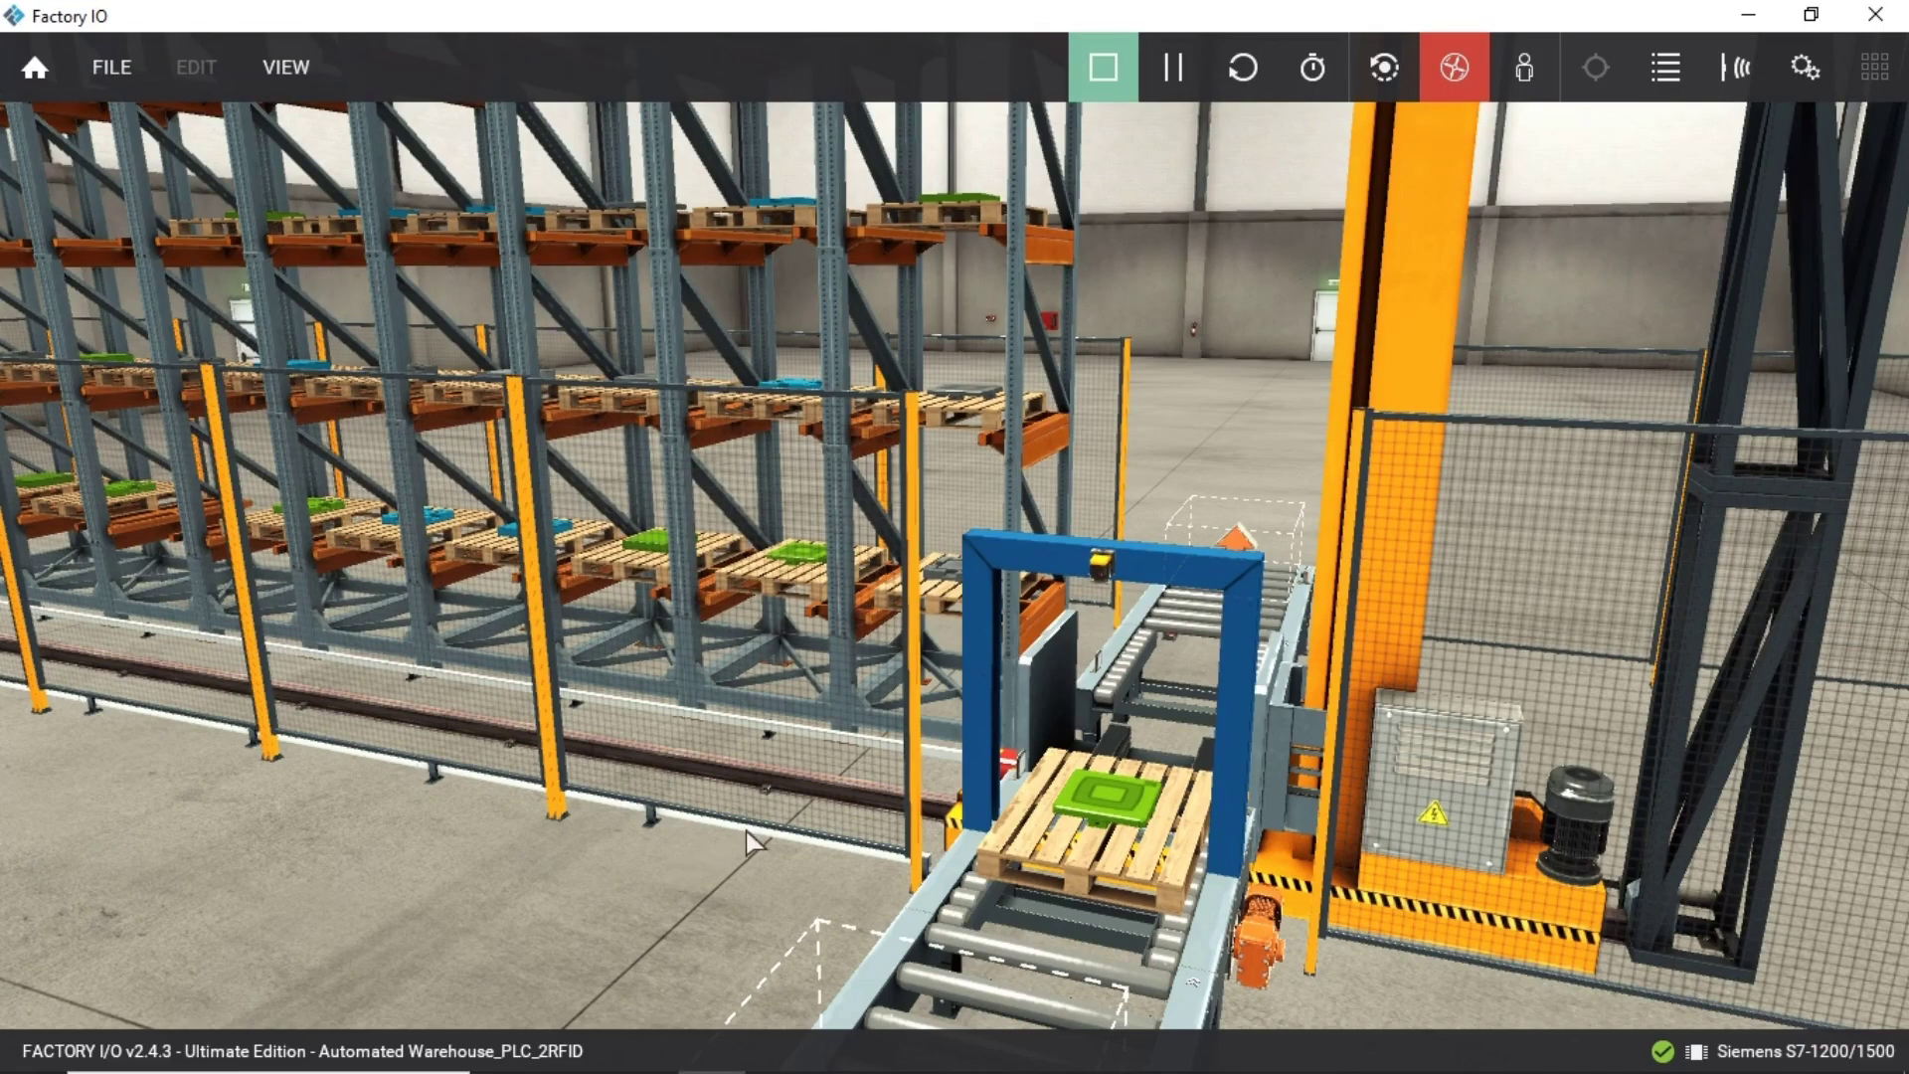
{"action": "scroll", "coordinate": [772, 784], "scroll_direction": "up", "scroll_amount": 1}
{"action": "scroll", "coordinate": [771, 784], "scroll_direction": "up", "scroll_amount": 4}
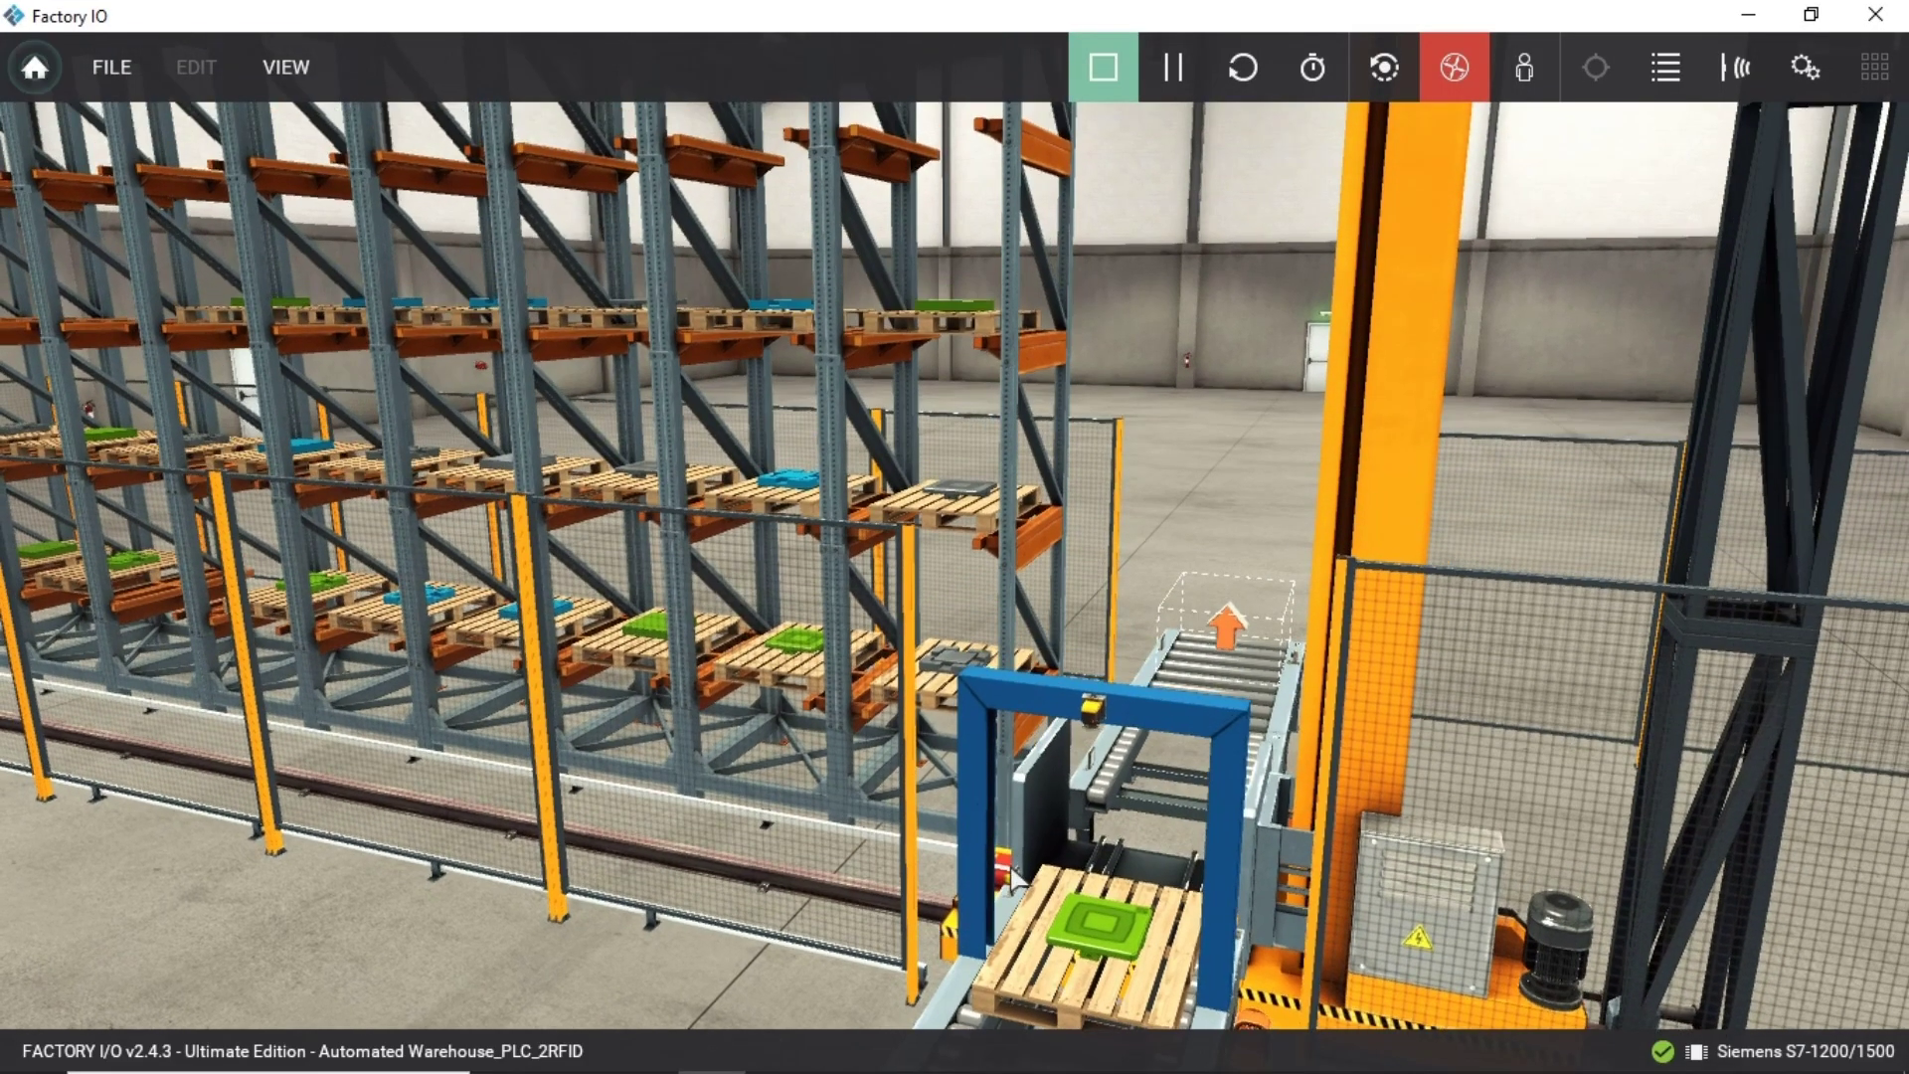
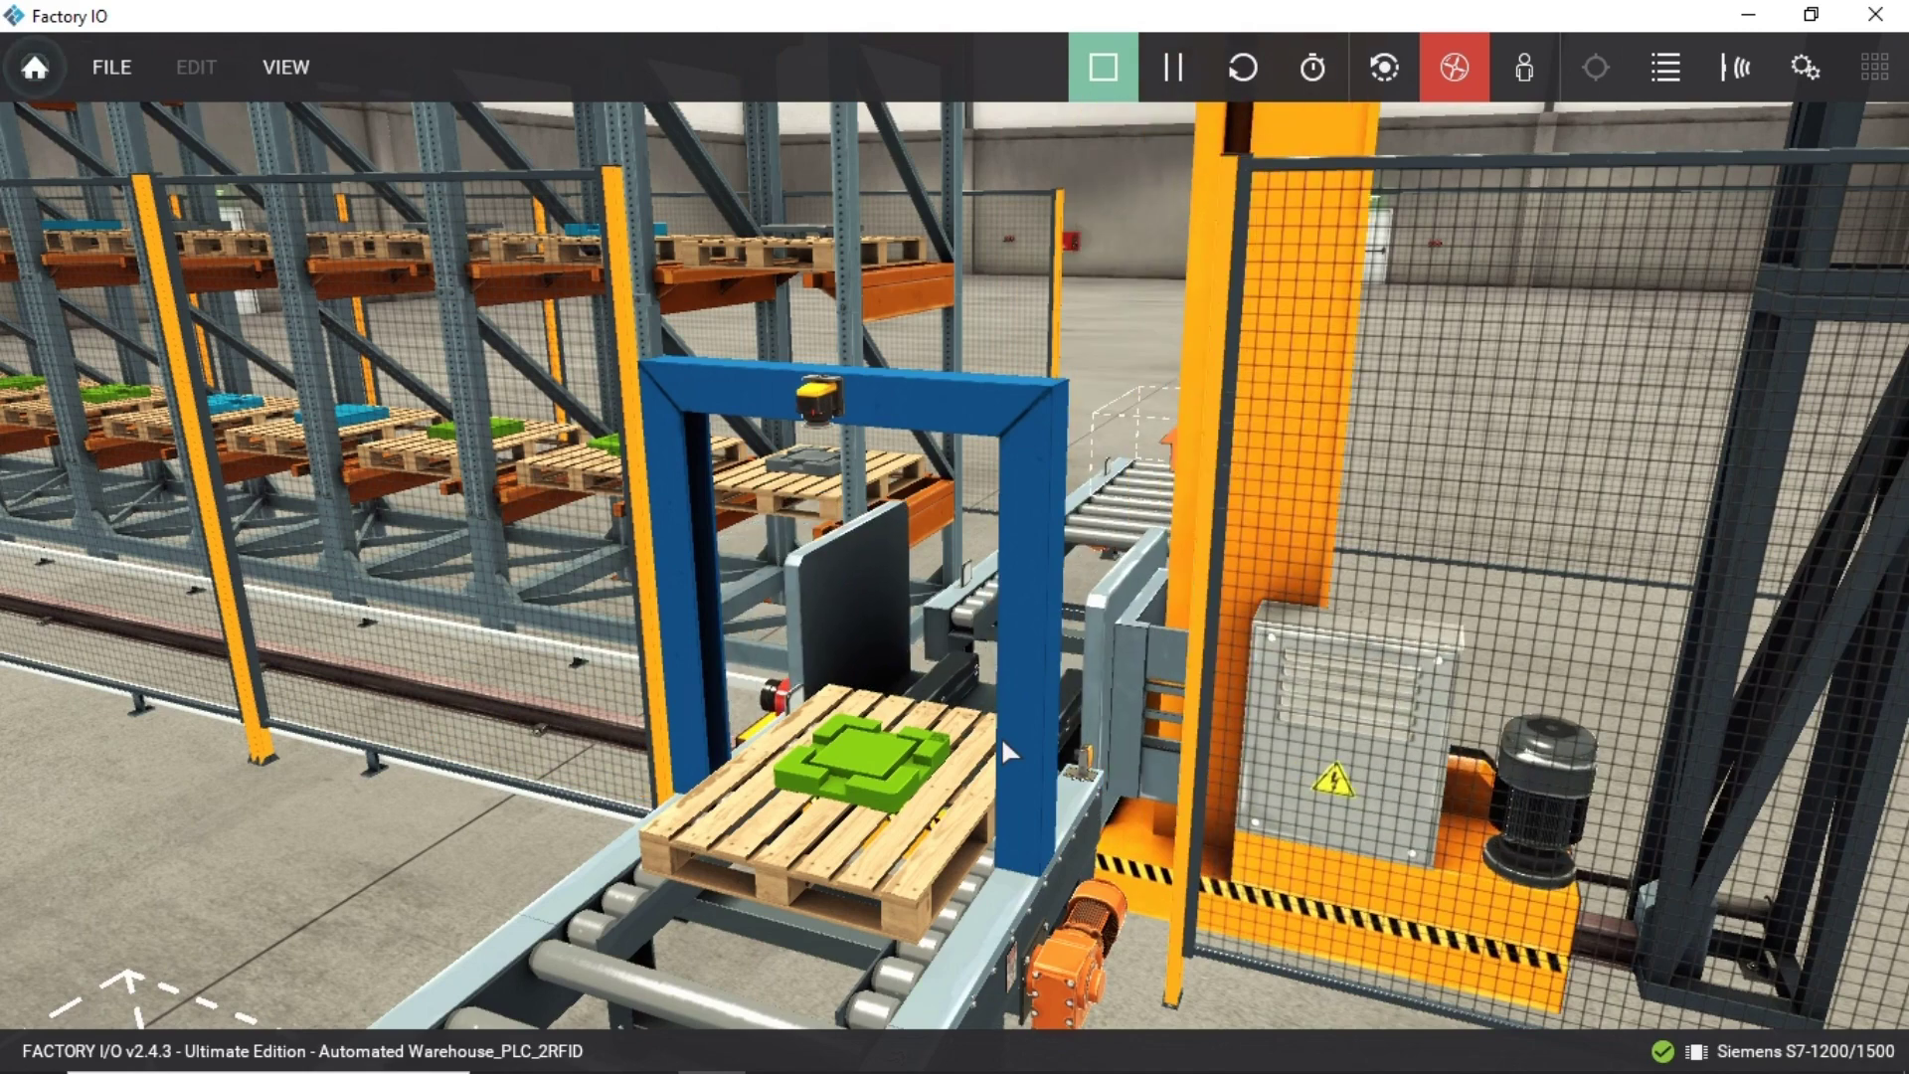
On the ASRS dashboard, start storing the incoming Green Product Base pallet and check its target location.
{"action": "key", "text": "alt+Tab"}
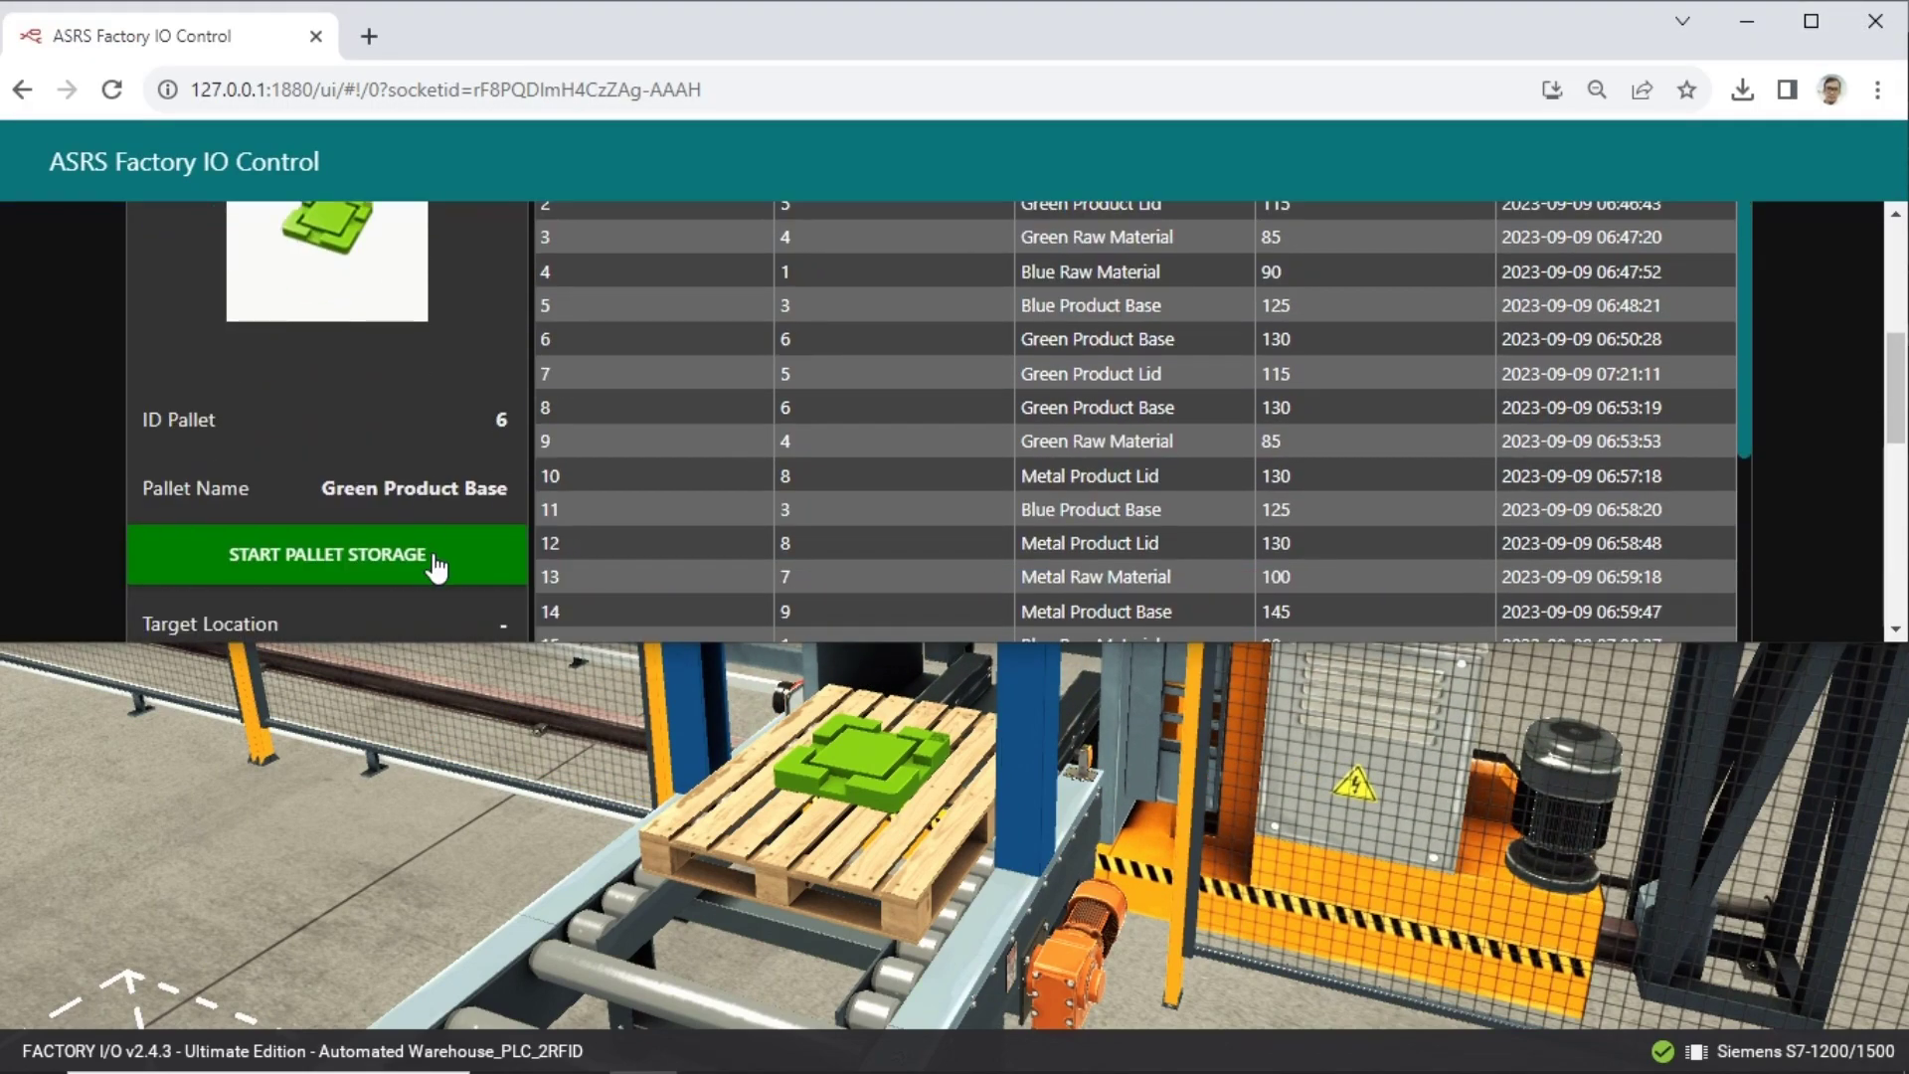
{"action": "left_click", "coordinate": [438, 567]}
{"action": "scroll", "coordinate": [487, 624], "scroll_direction": "down", "scroll_amount": 2}
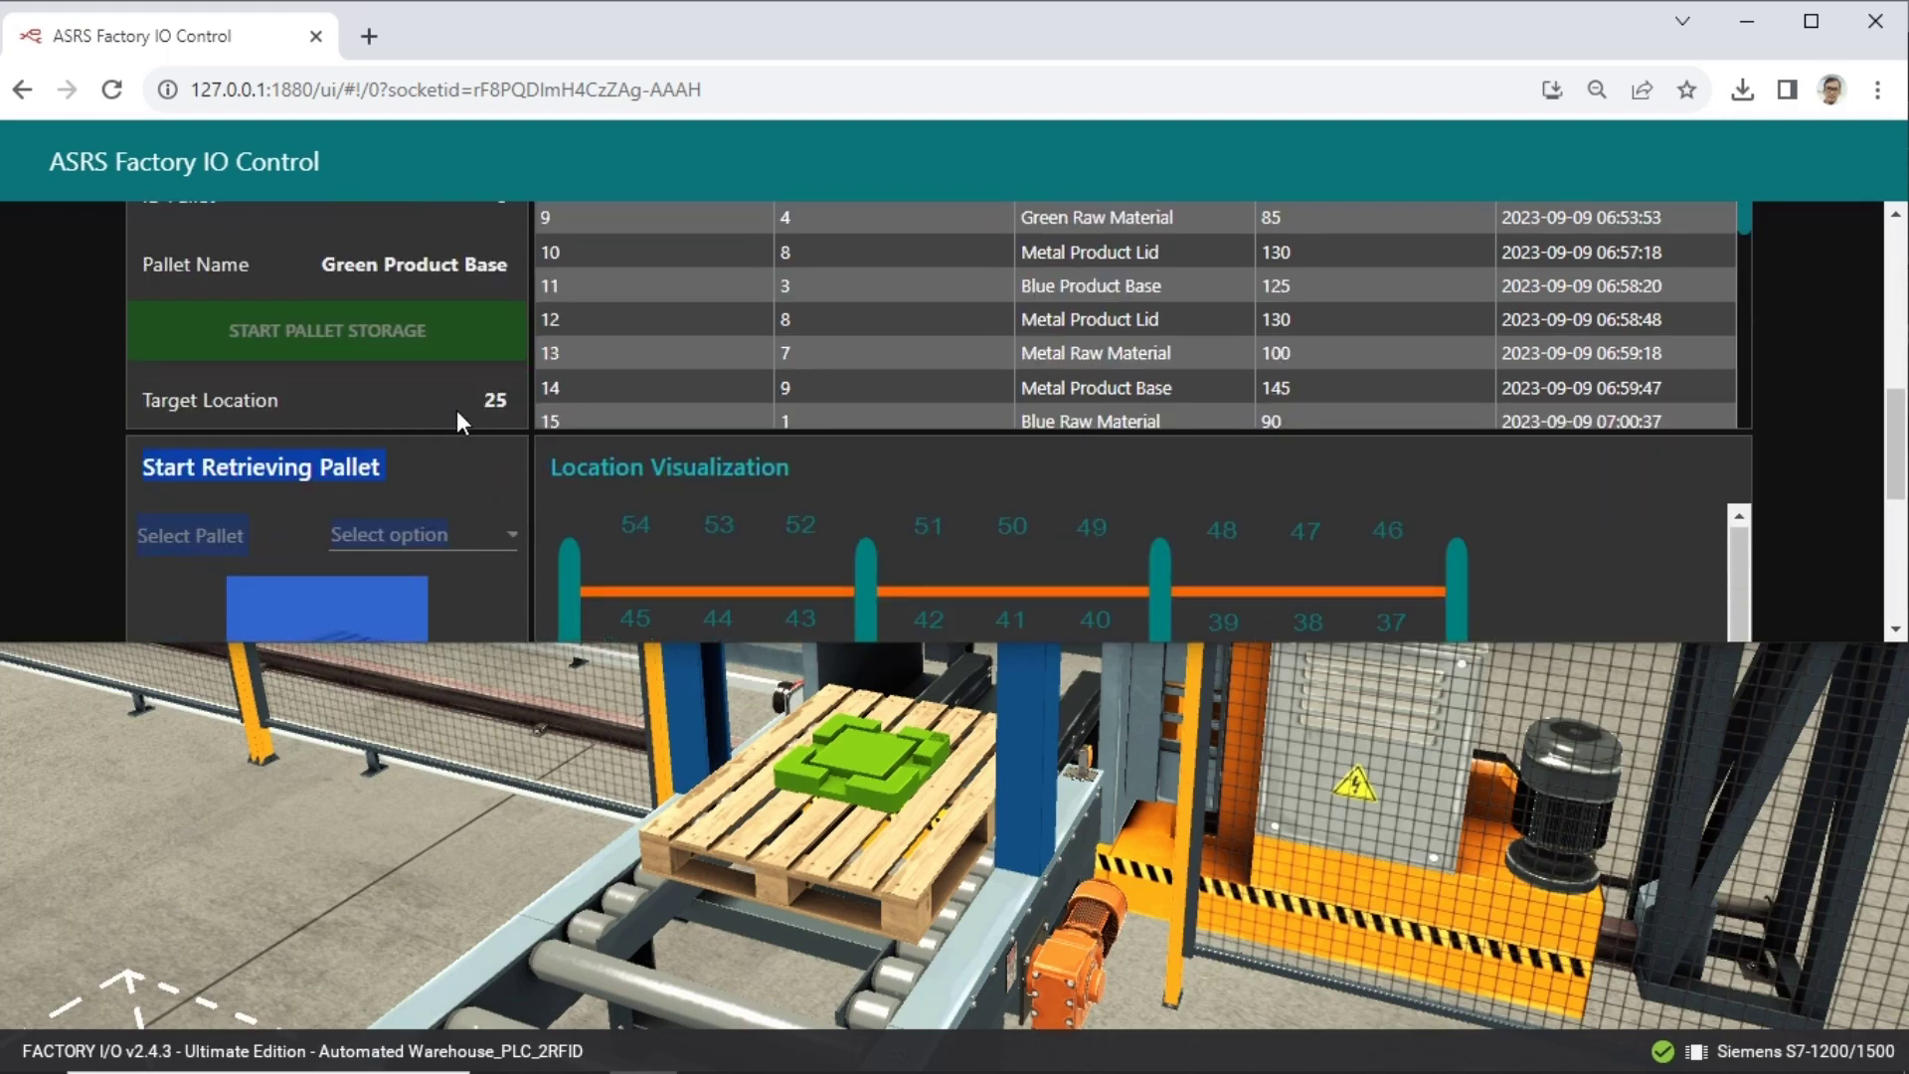
In the Factory IO scene, follow the stacker crane as it places the green product base pallet in the third rack level.
{"action": "left_click", "coordinate": [706, 814]}
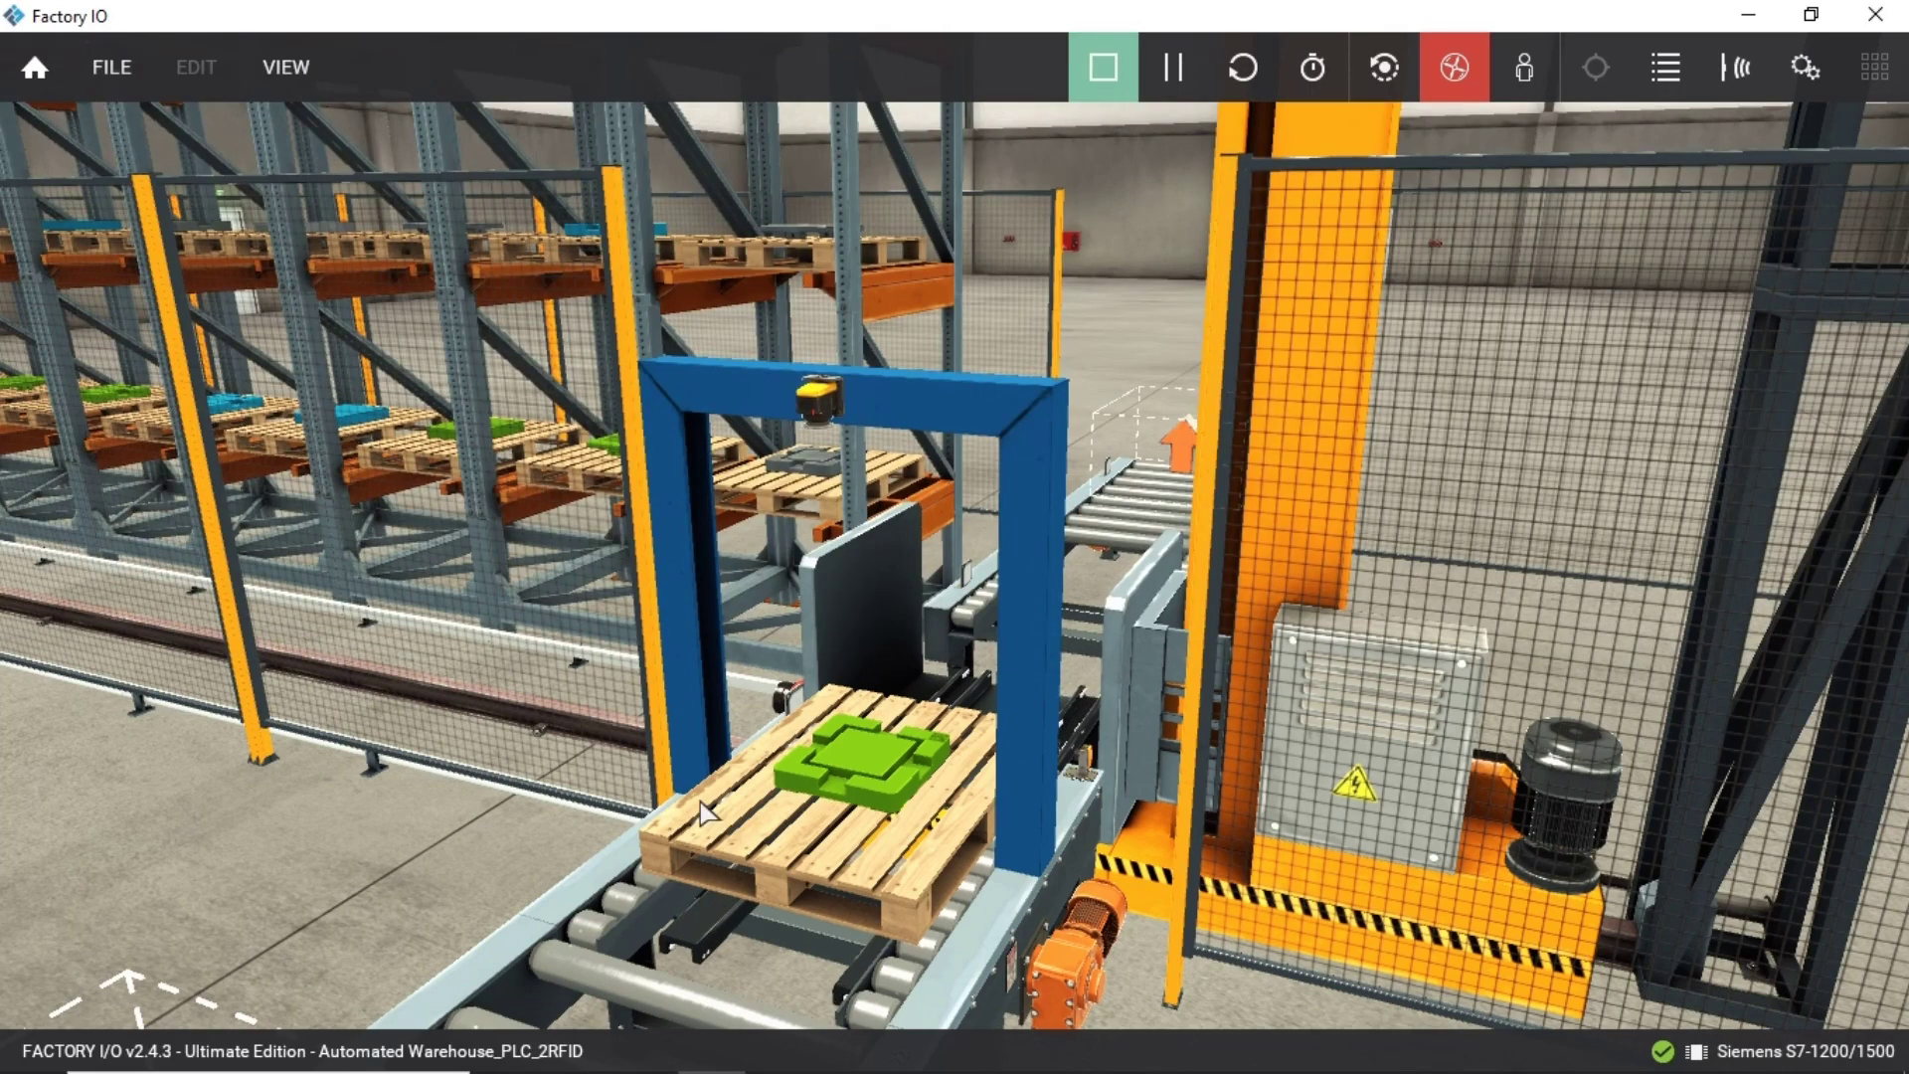
{"action": "scroll", "coordinate": [822, 810], "scroll_direction": "up", "scroll_amount": 3}
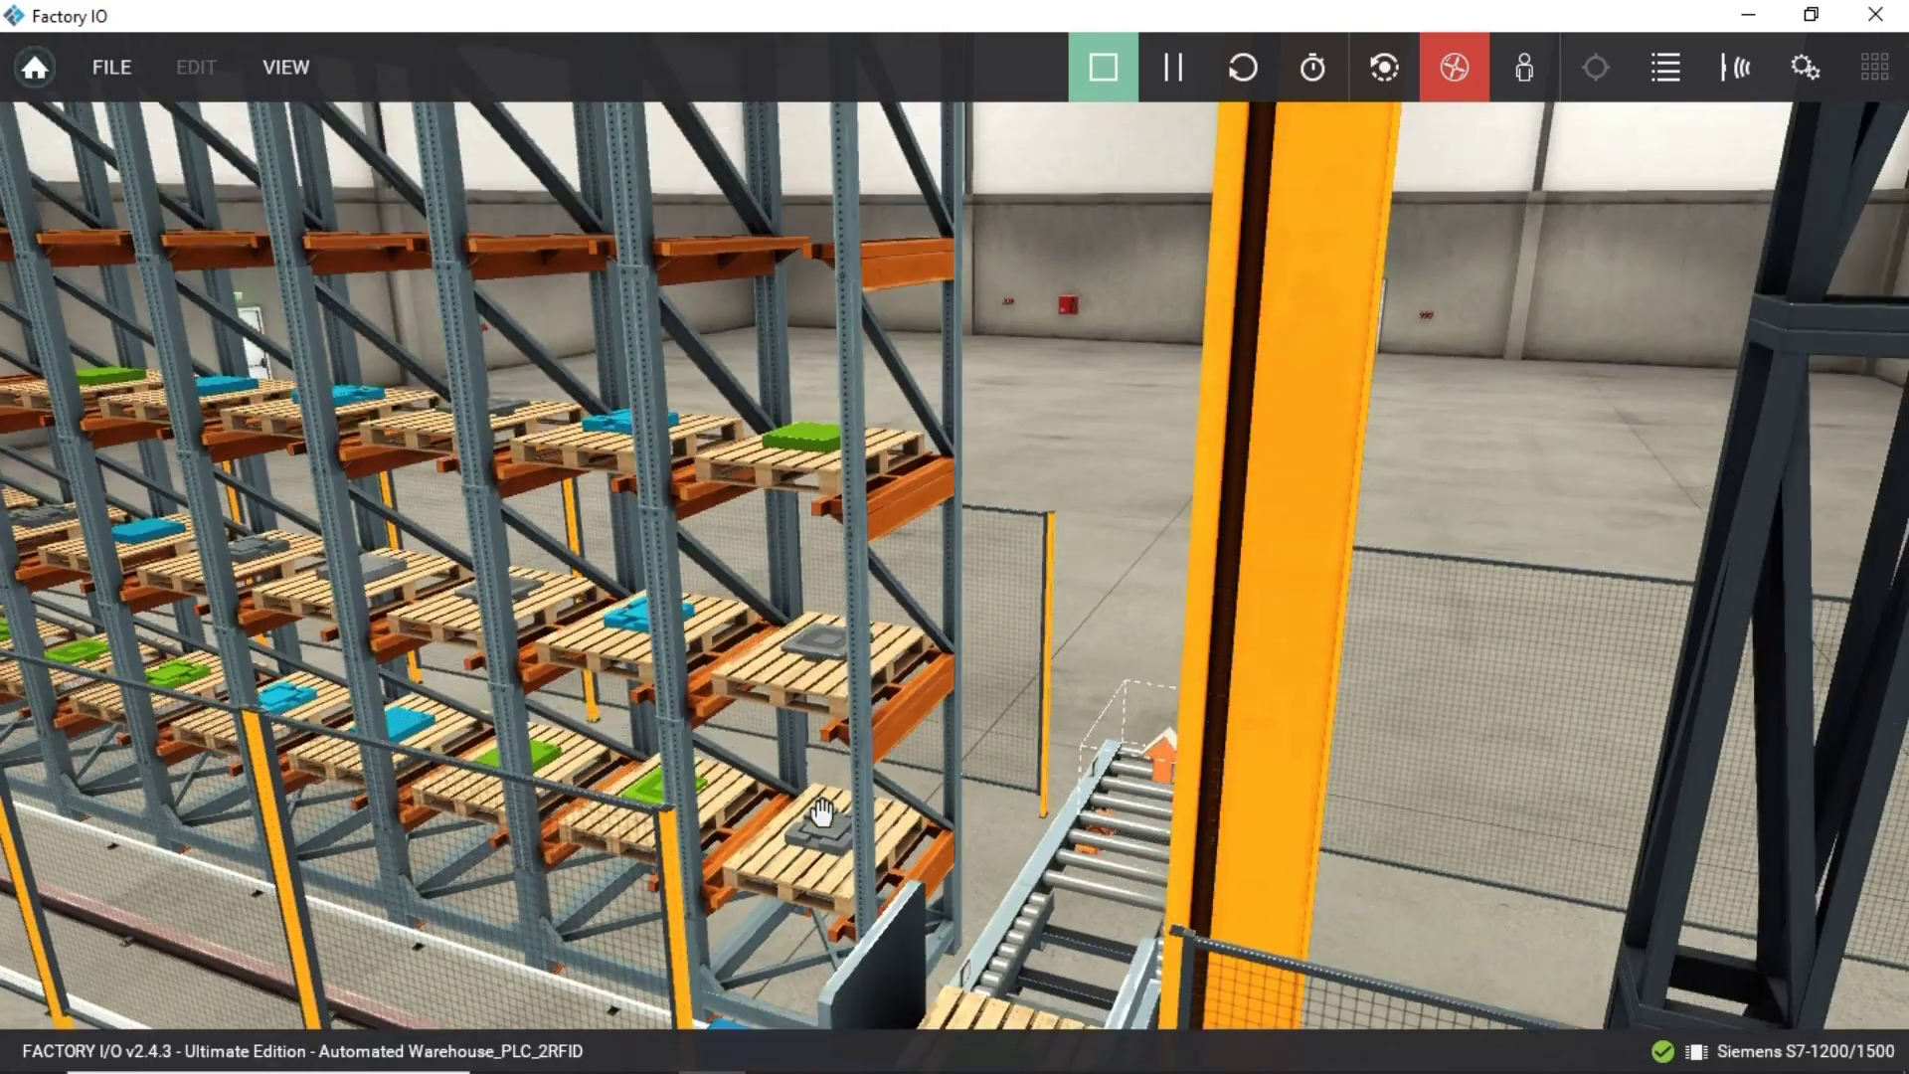
{"action": "right_click_drag", "start_coordinate": [823, 810], "coordinate": [955, 552]}
{"action": "key", "text": "a"}
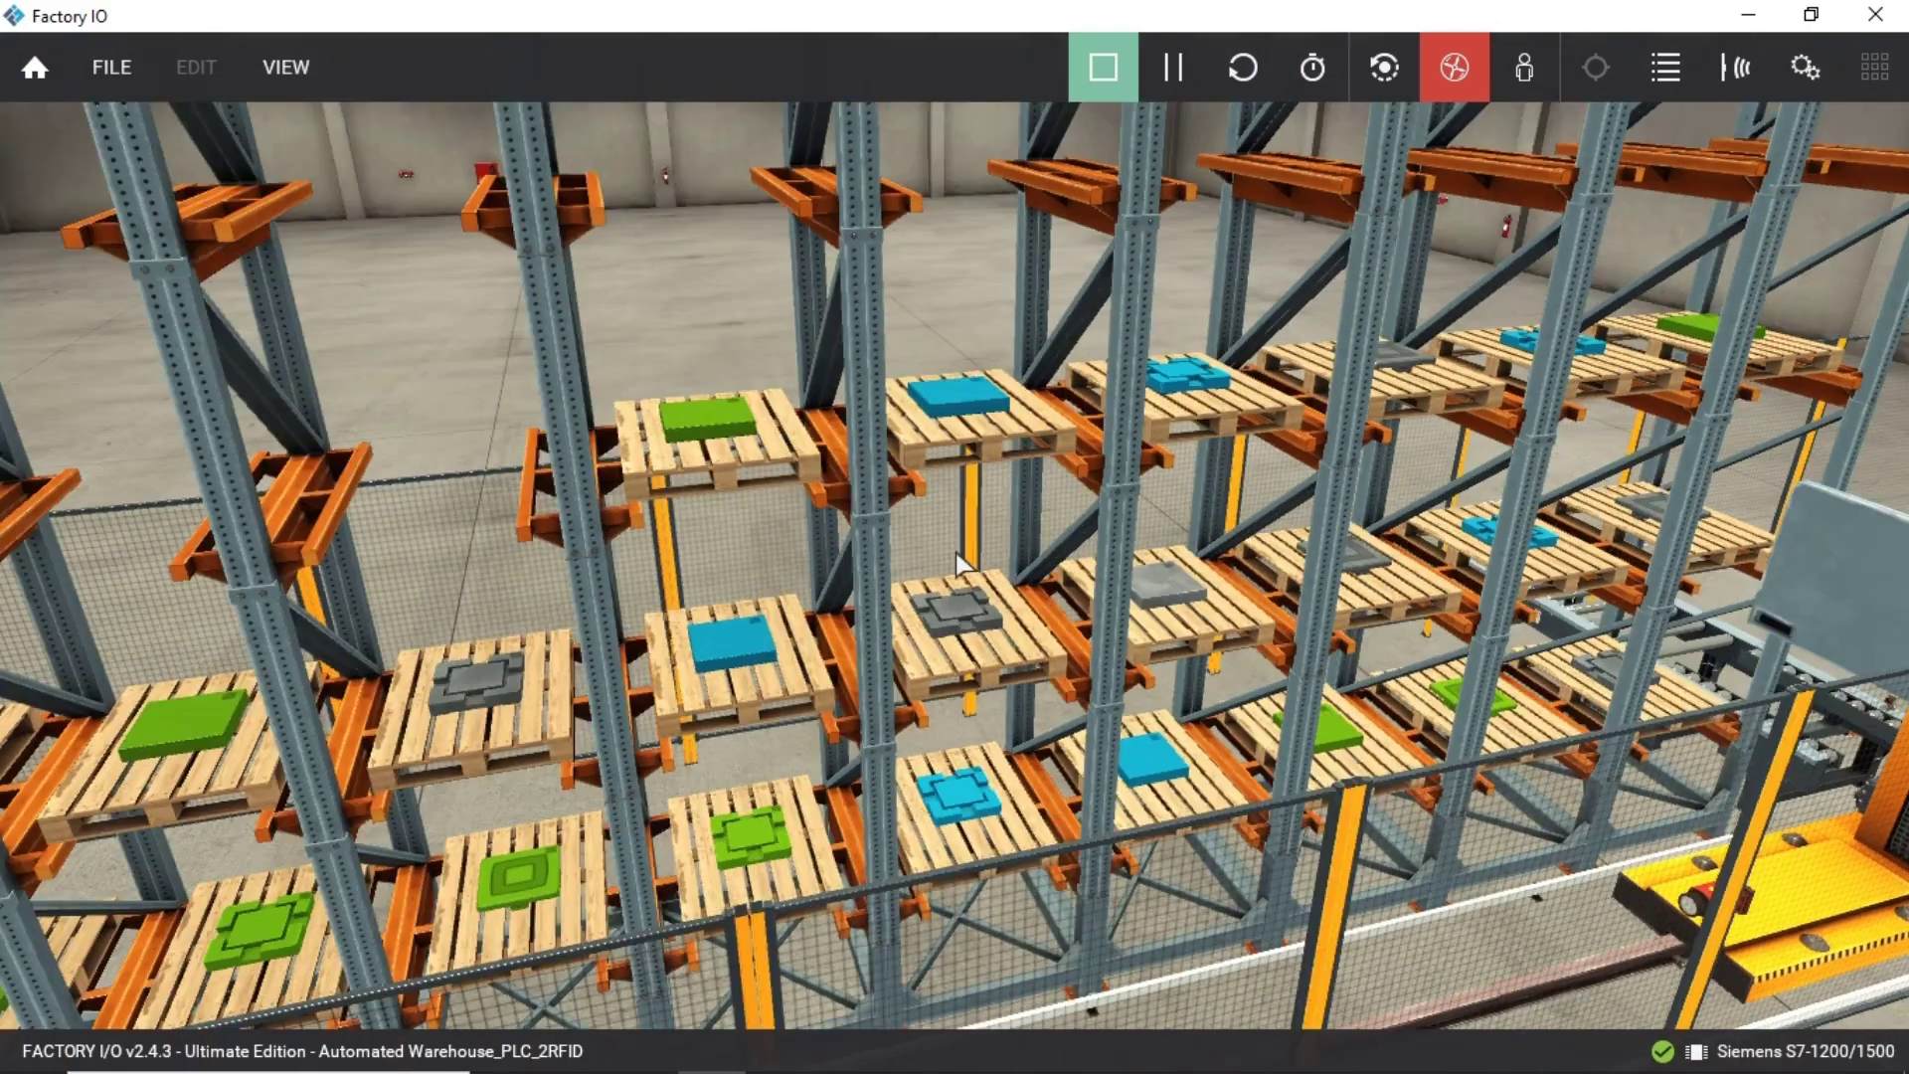
{"action": "key", "text": "a"}
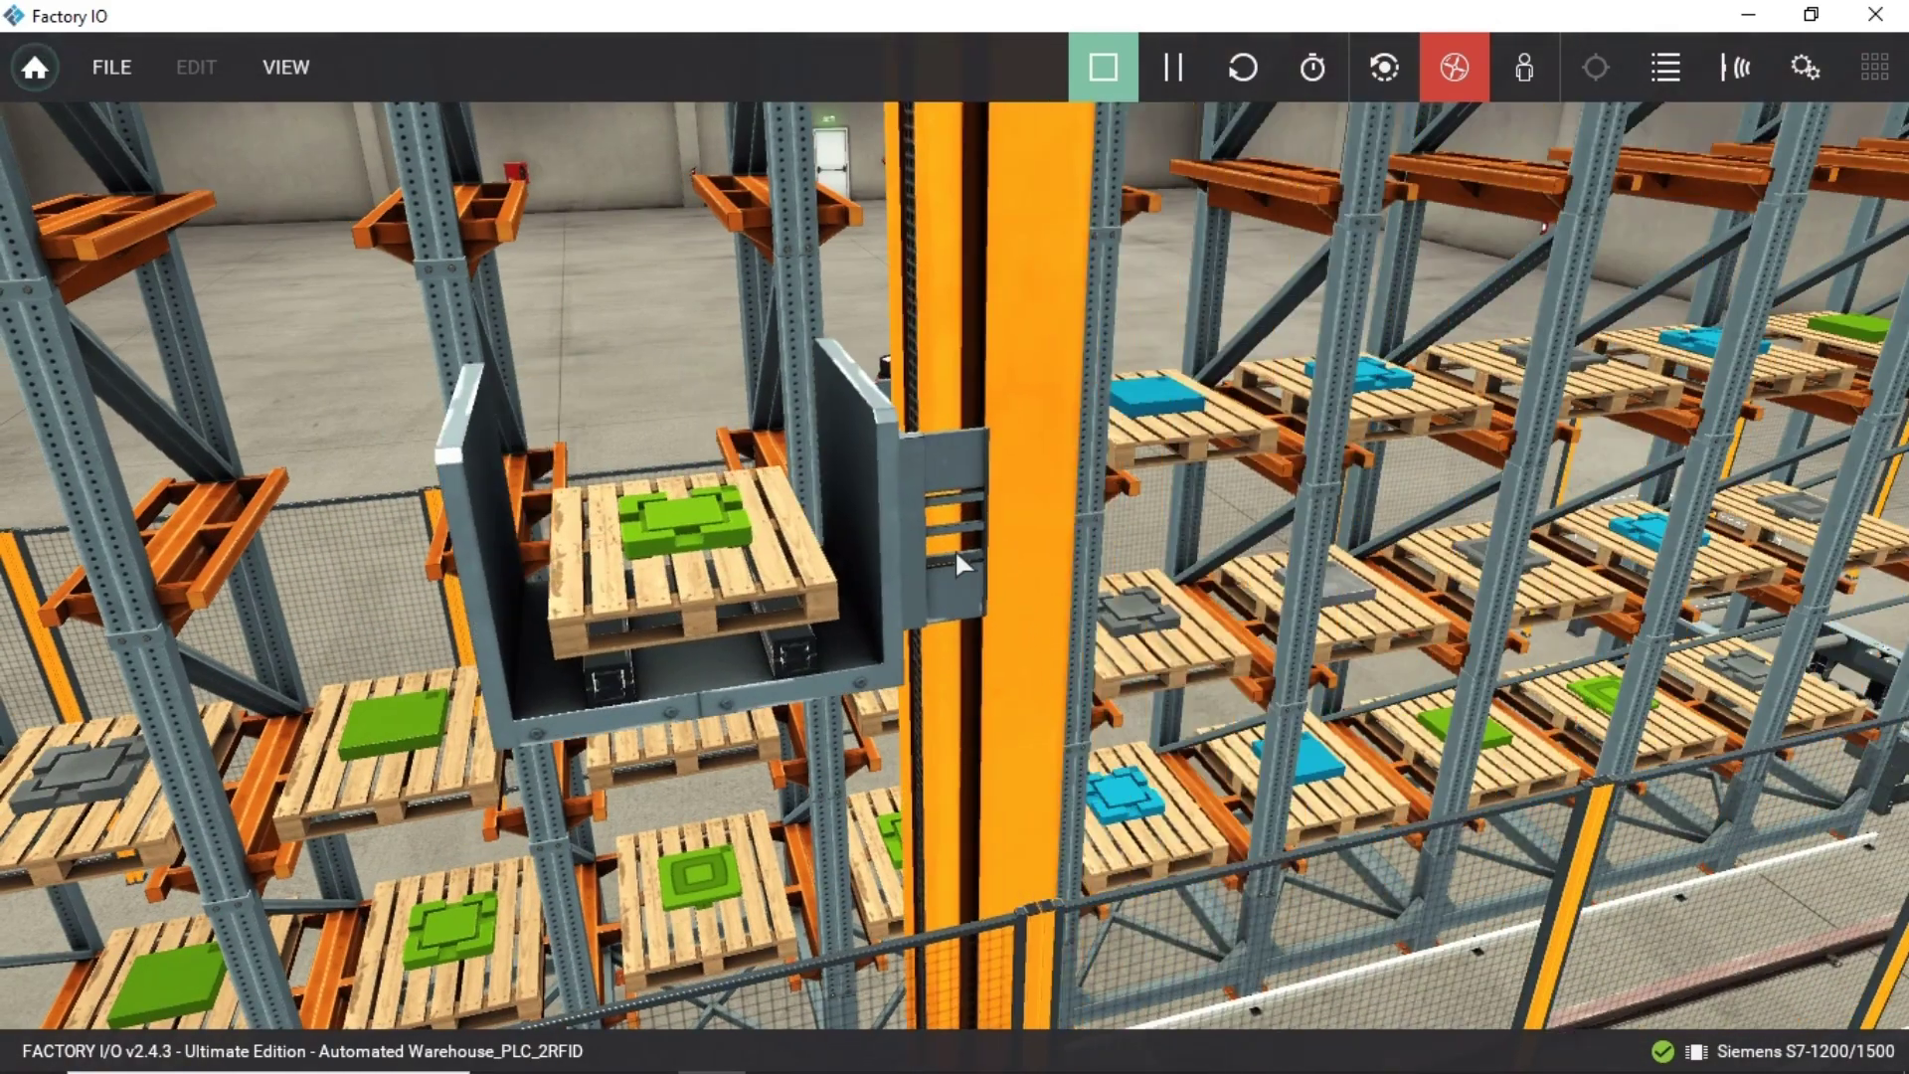
{"action": "key", "text": "s"}
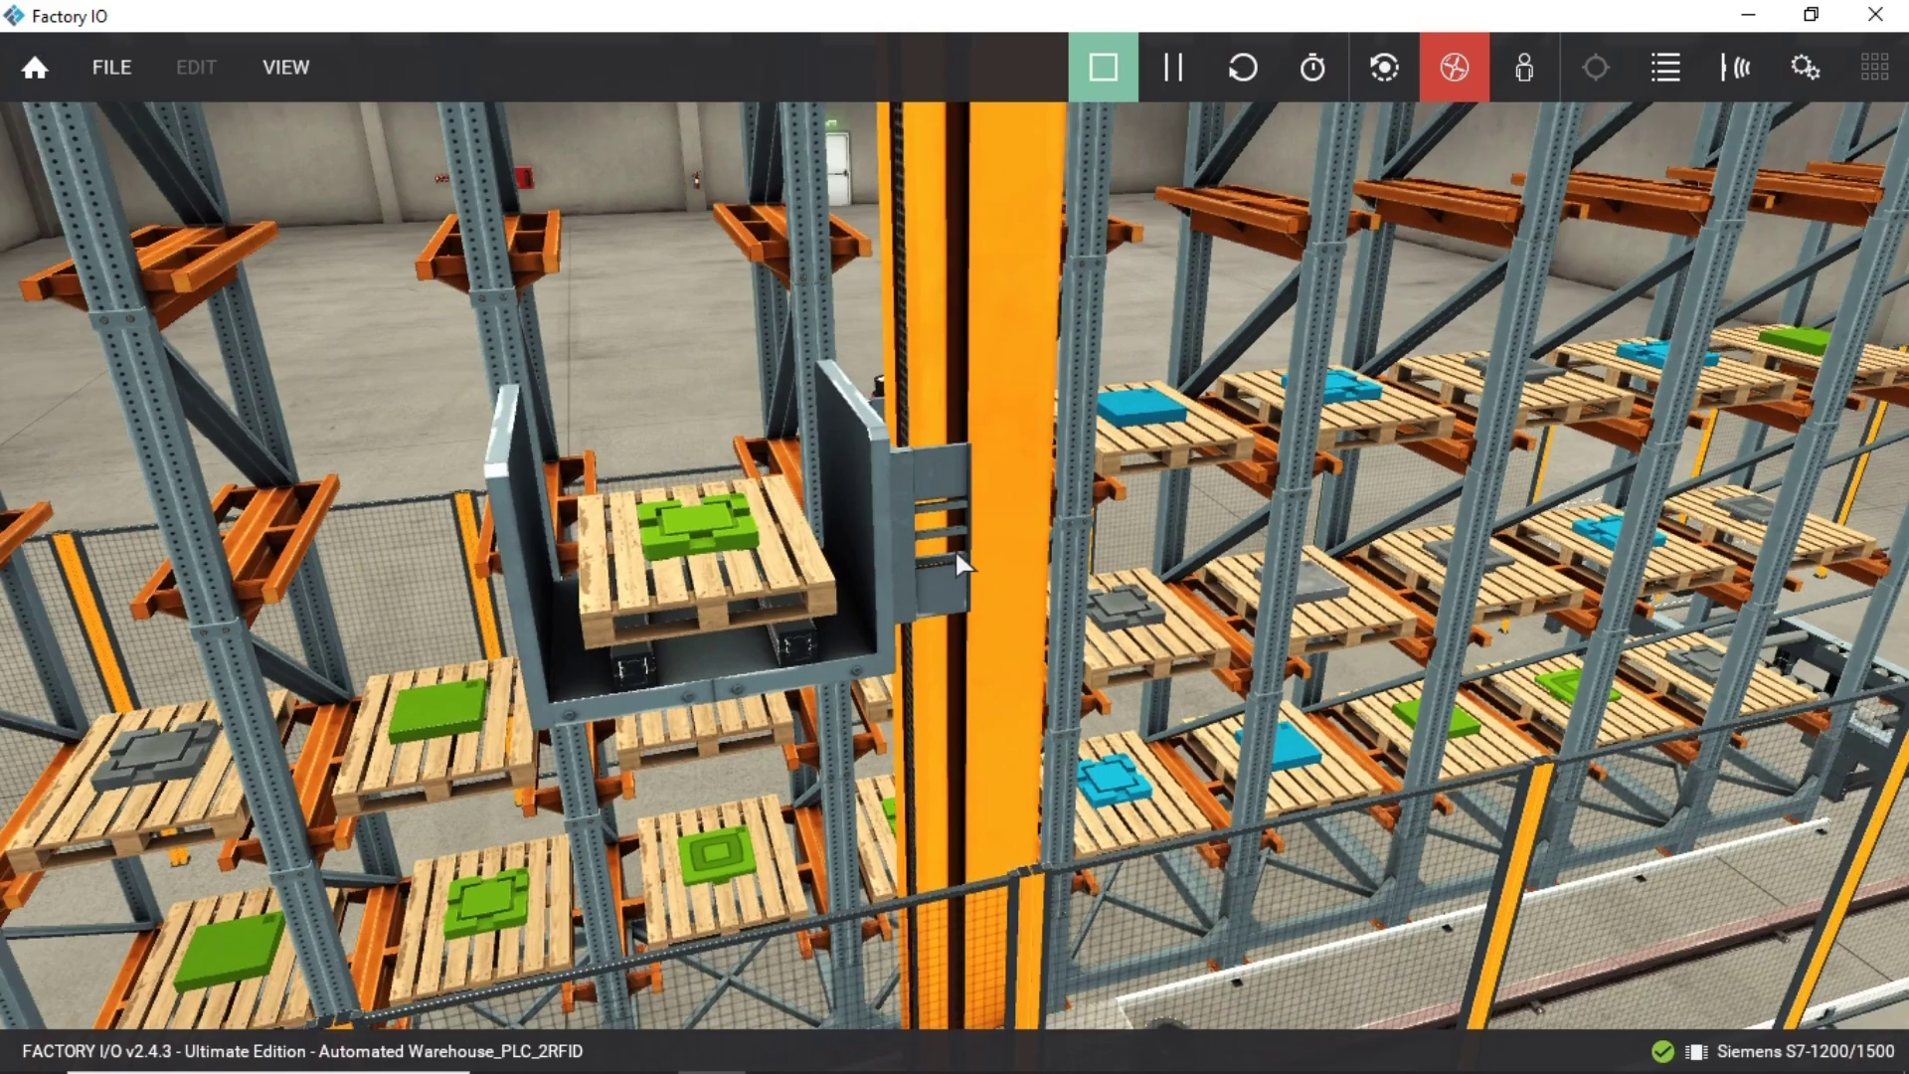
{"action": "key", "text": "s"}
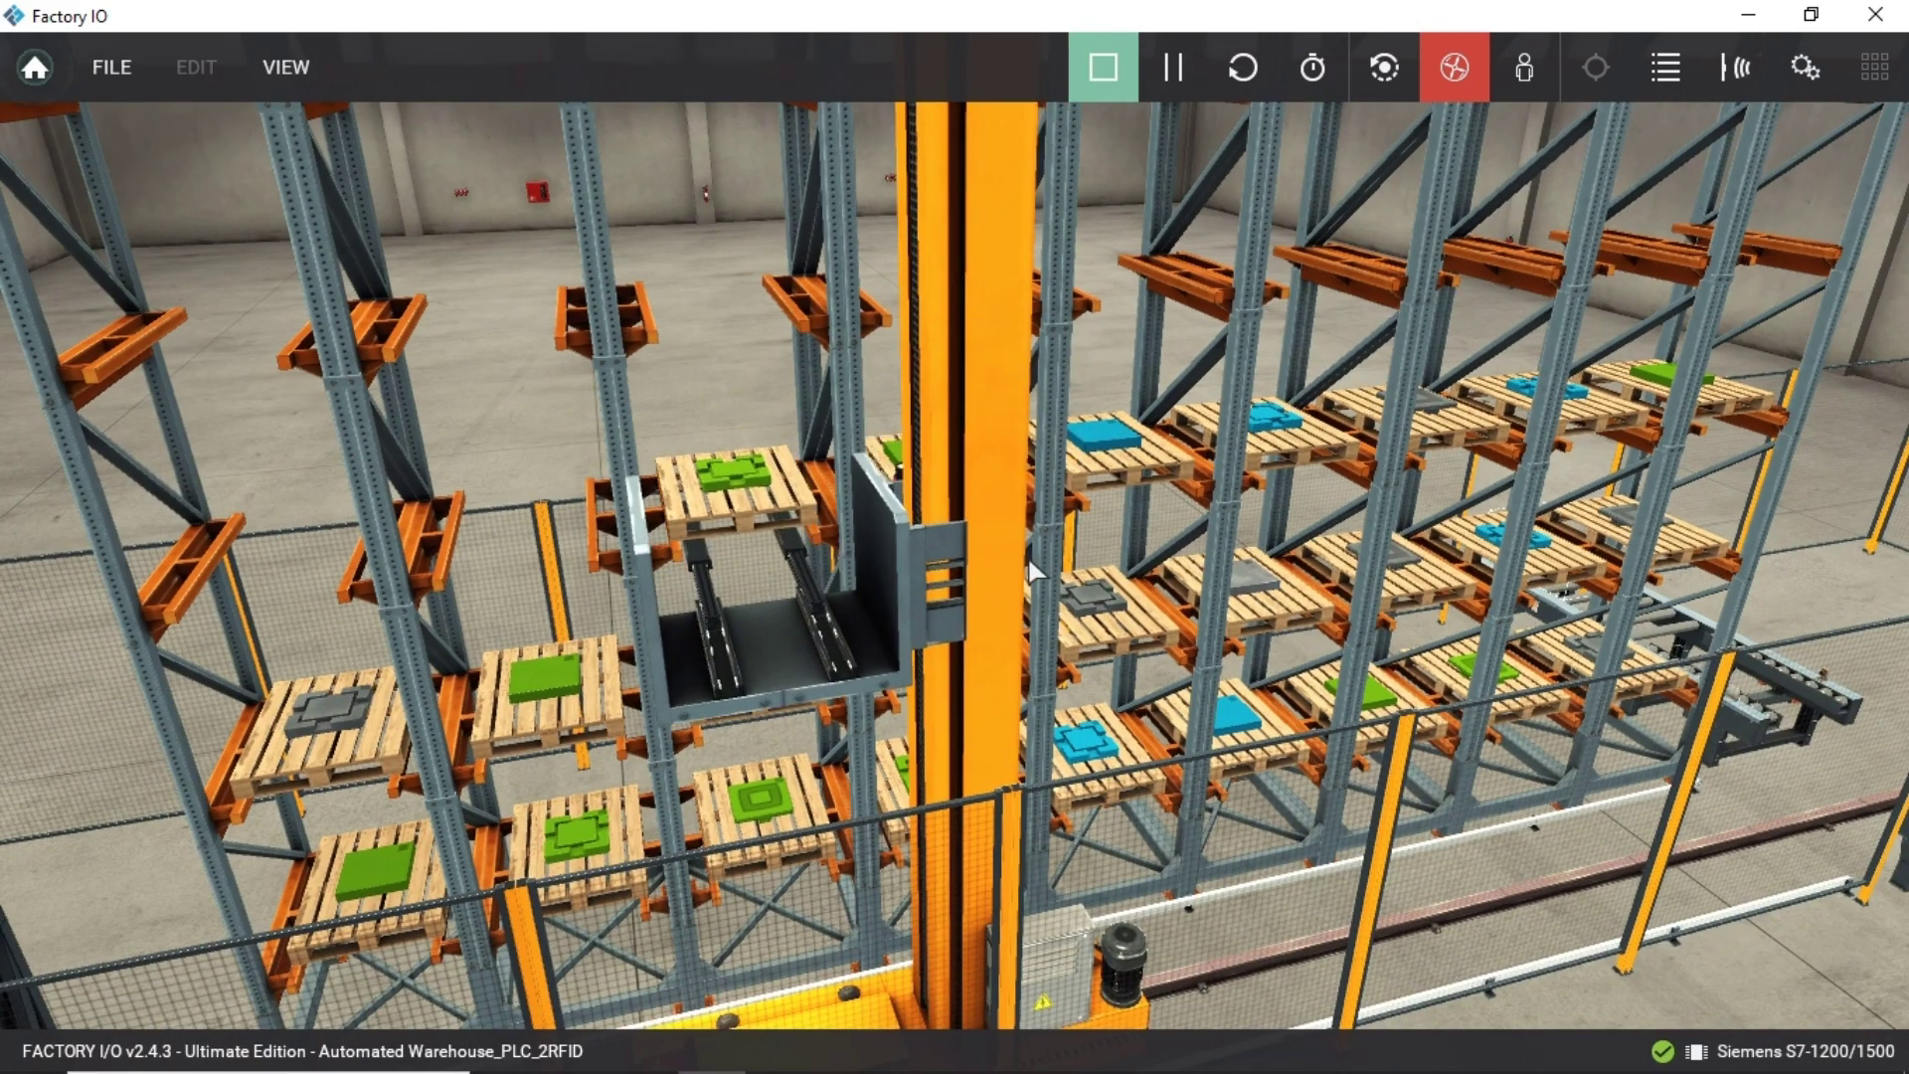
Check rack location 25 in the ASRS dashboard's location visualization and return to the Factory IO scene to view the storage rack.
{"action": "key", "text": "alt+Tab"}
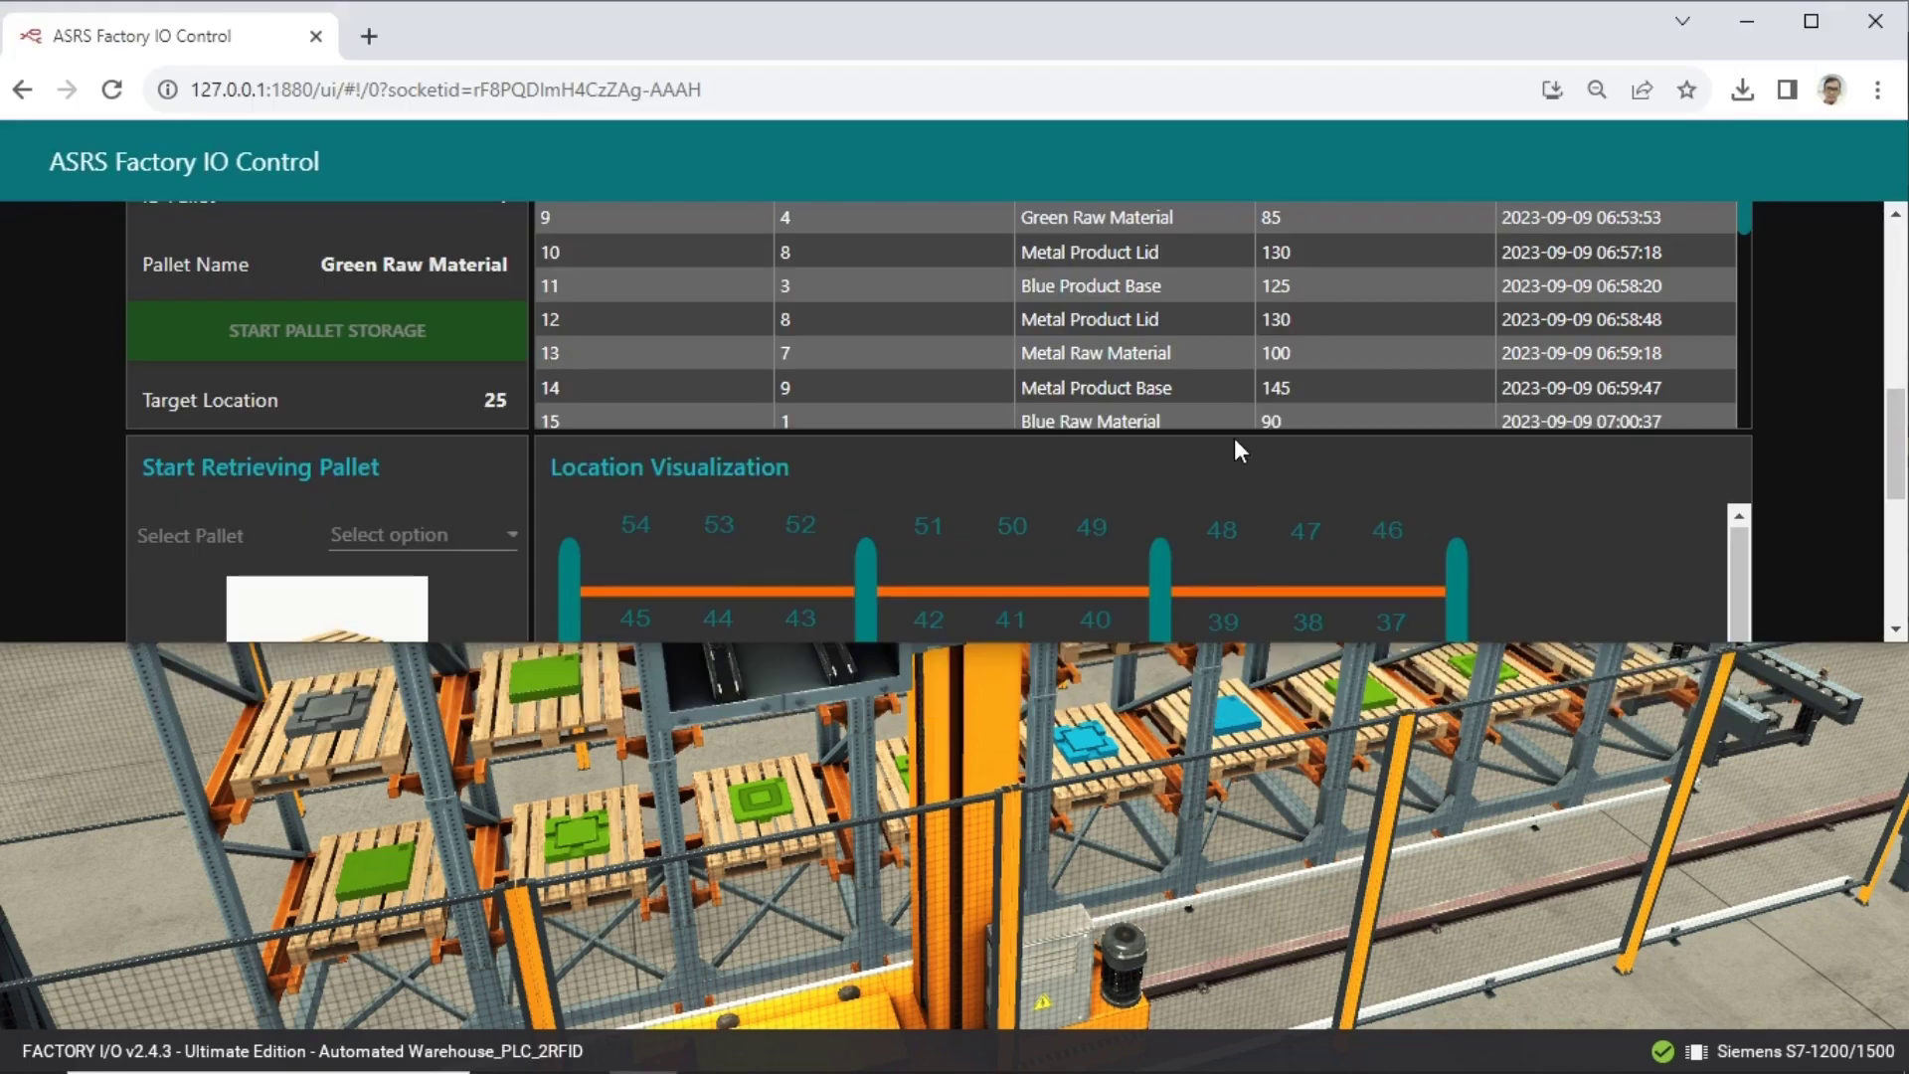
{"action": "scroll", "coordinate": [1835, 443], "scroll_direction": "down", "scroll_amount": 4}
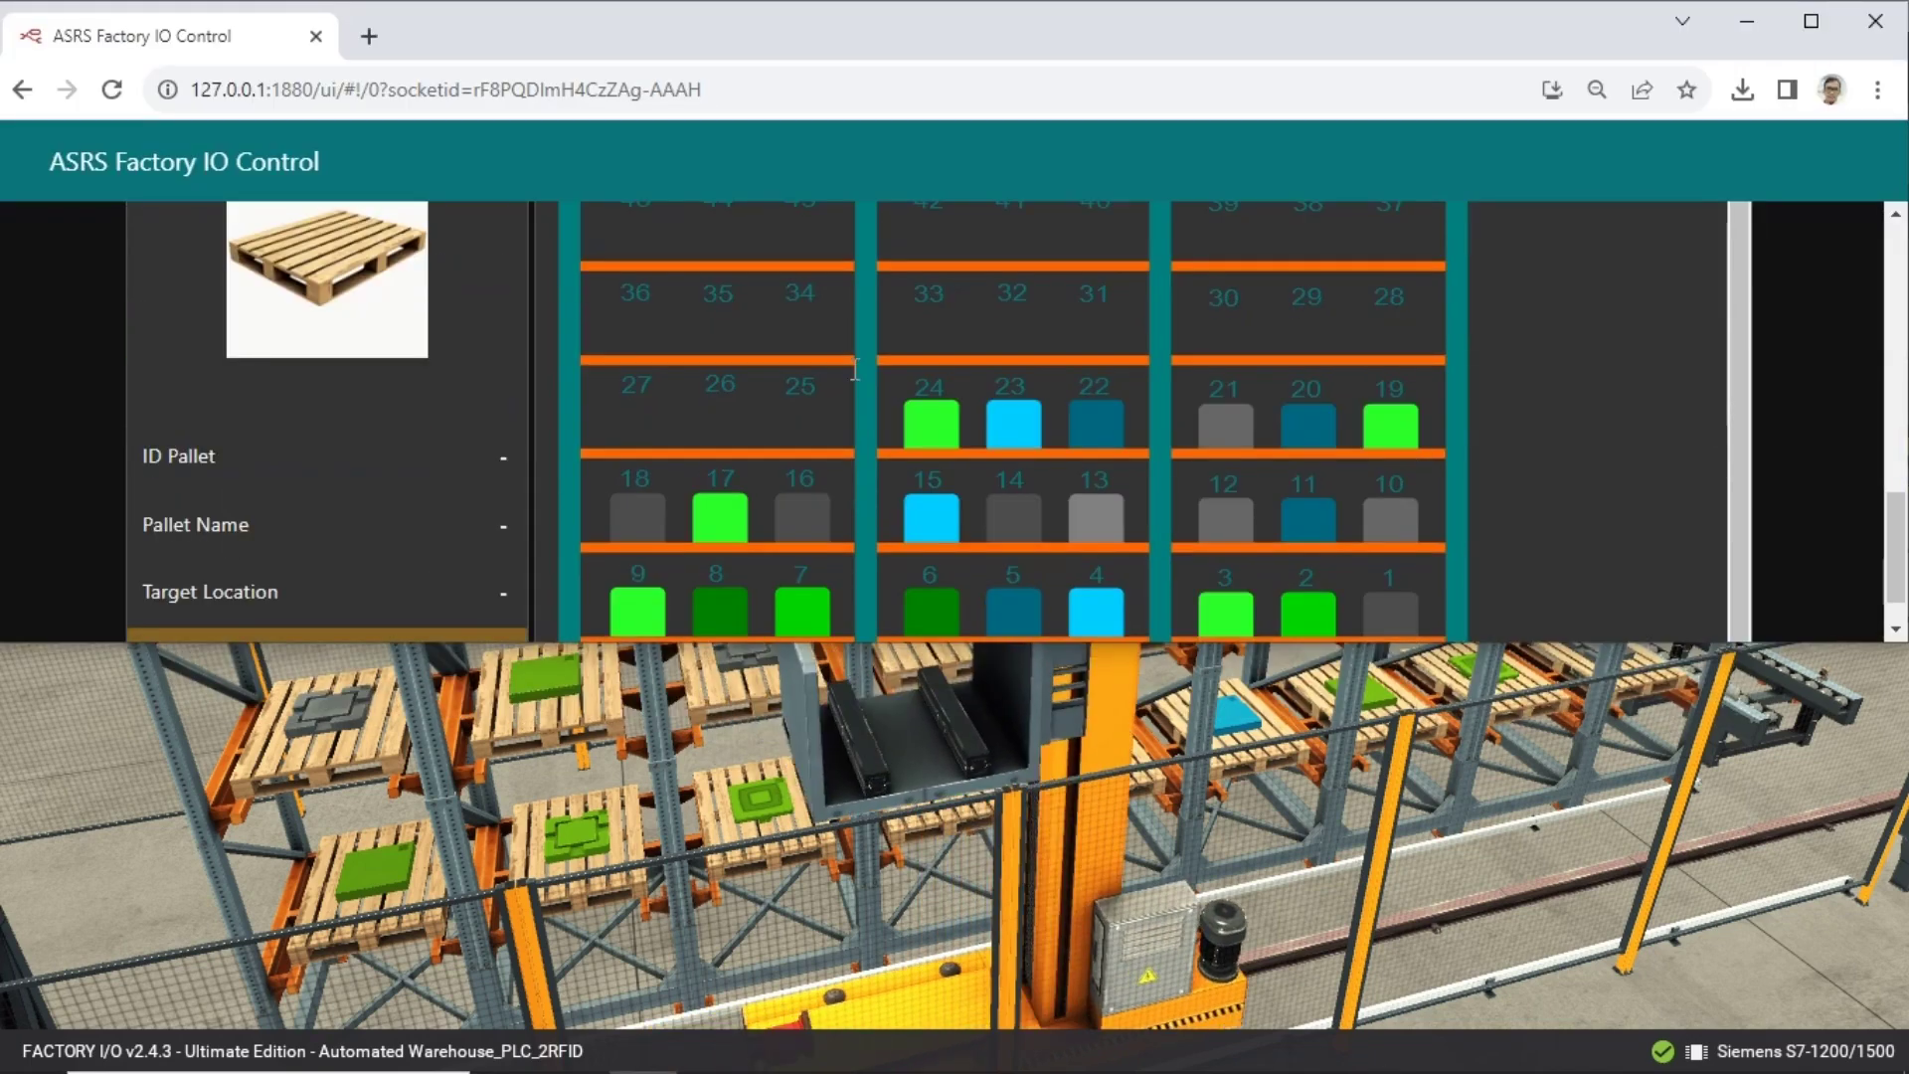
{"action": "double_click", "coordinate": [794, 391]}
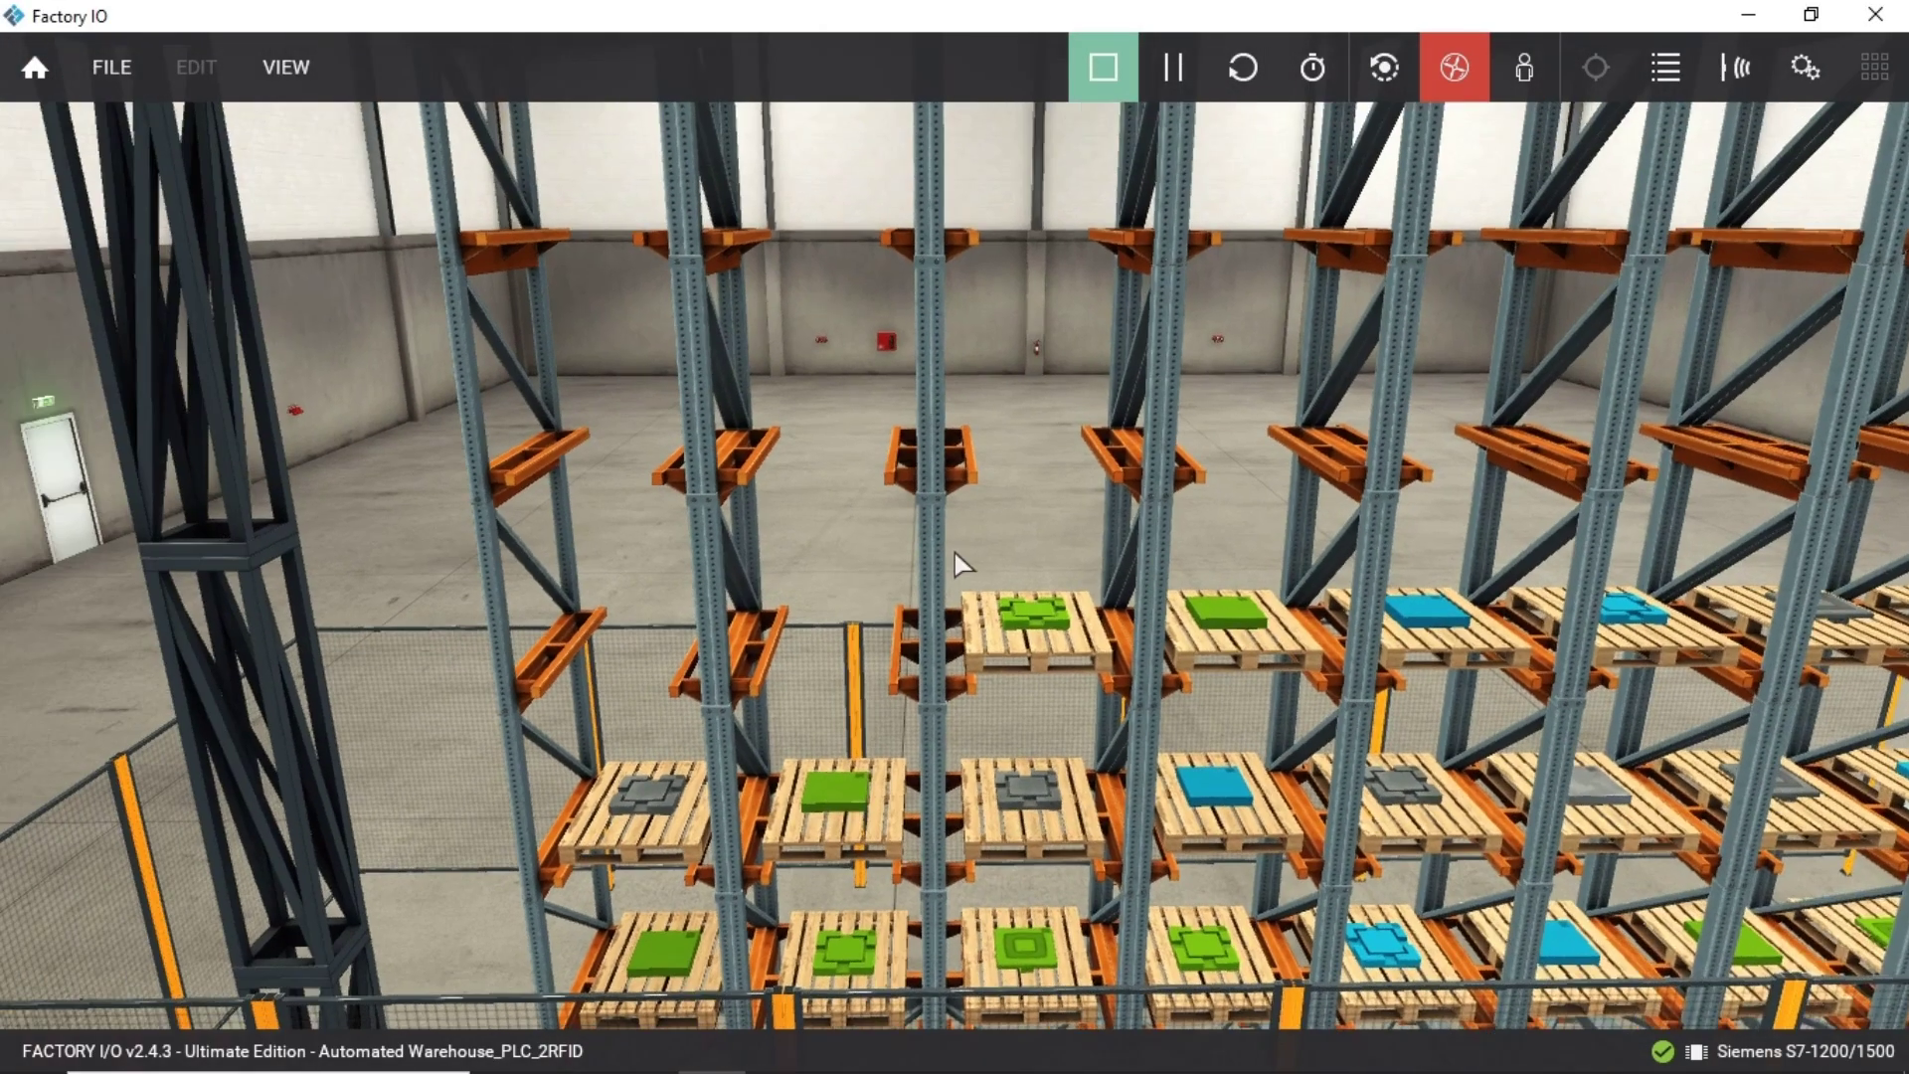
{"action": "scroll", "coordinate": [861, 563], "scroll_direction": "down", "scroll_amount": 3}
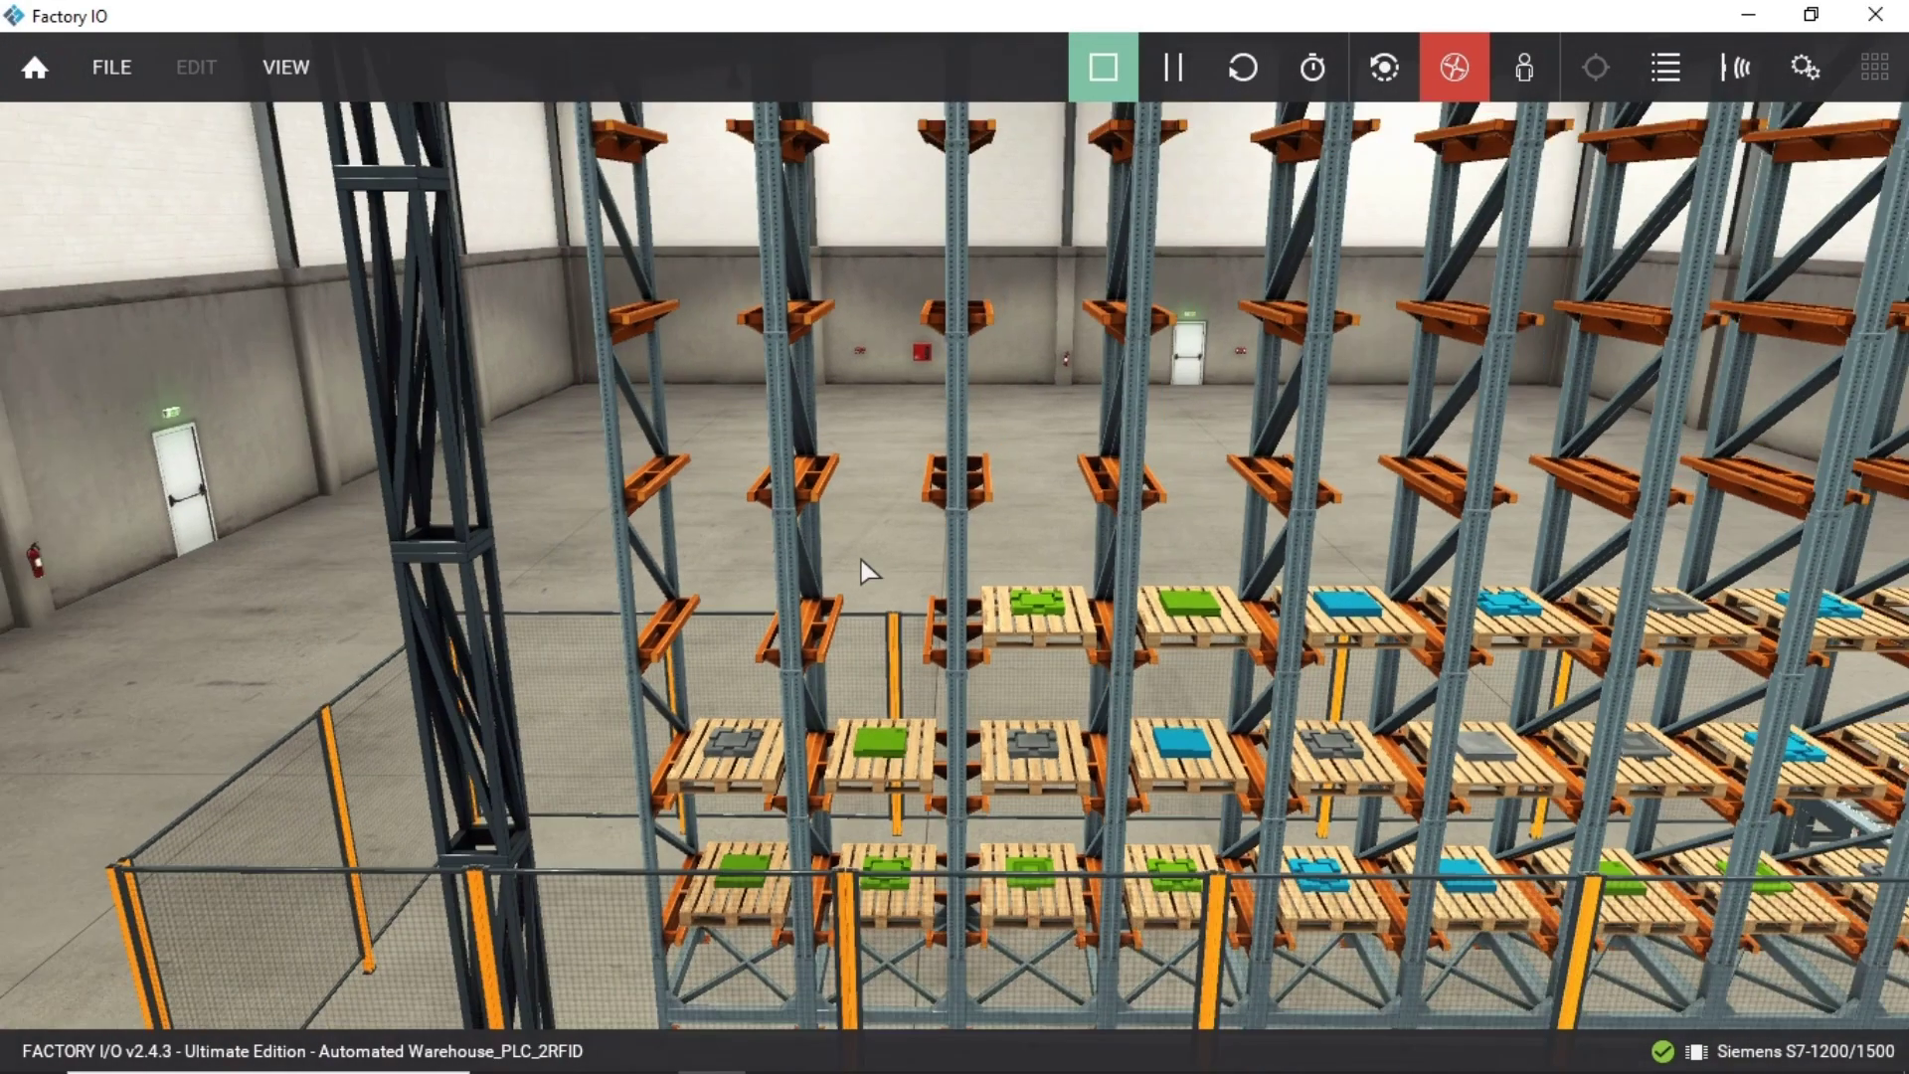
{"action": "key", "text": "d"}
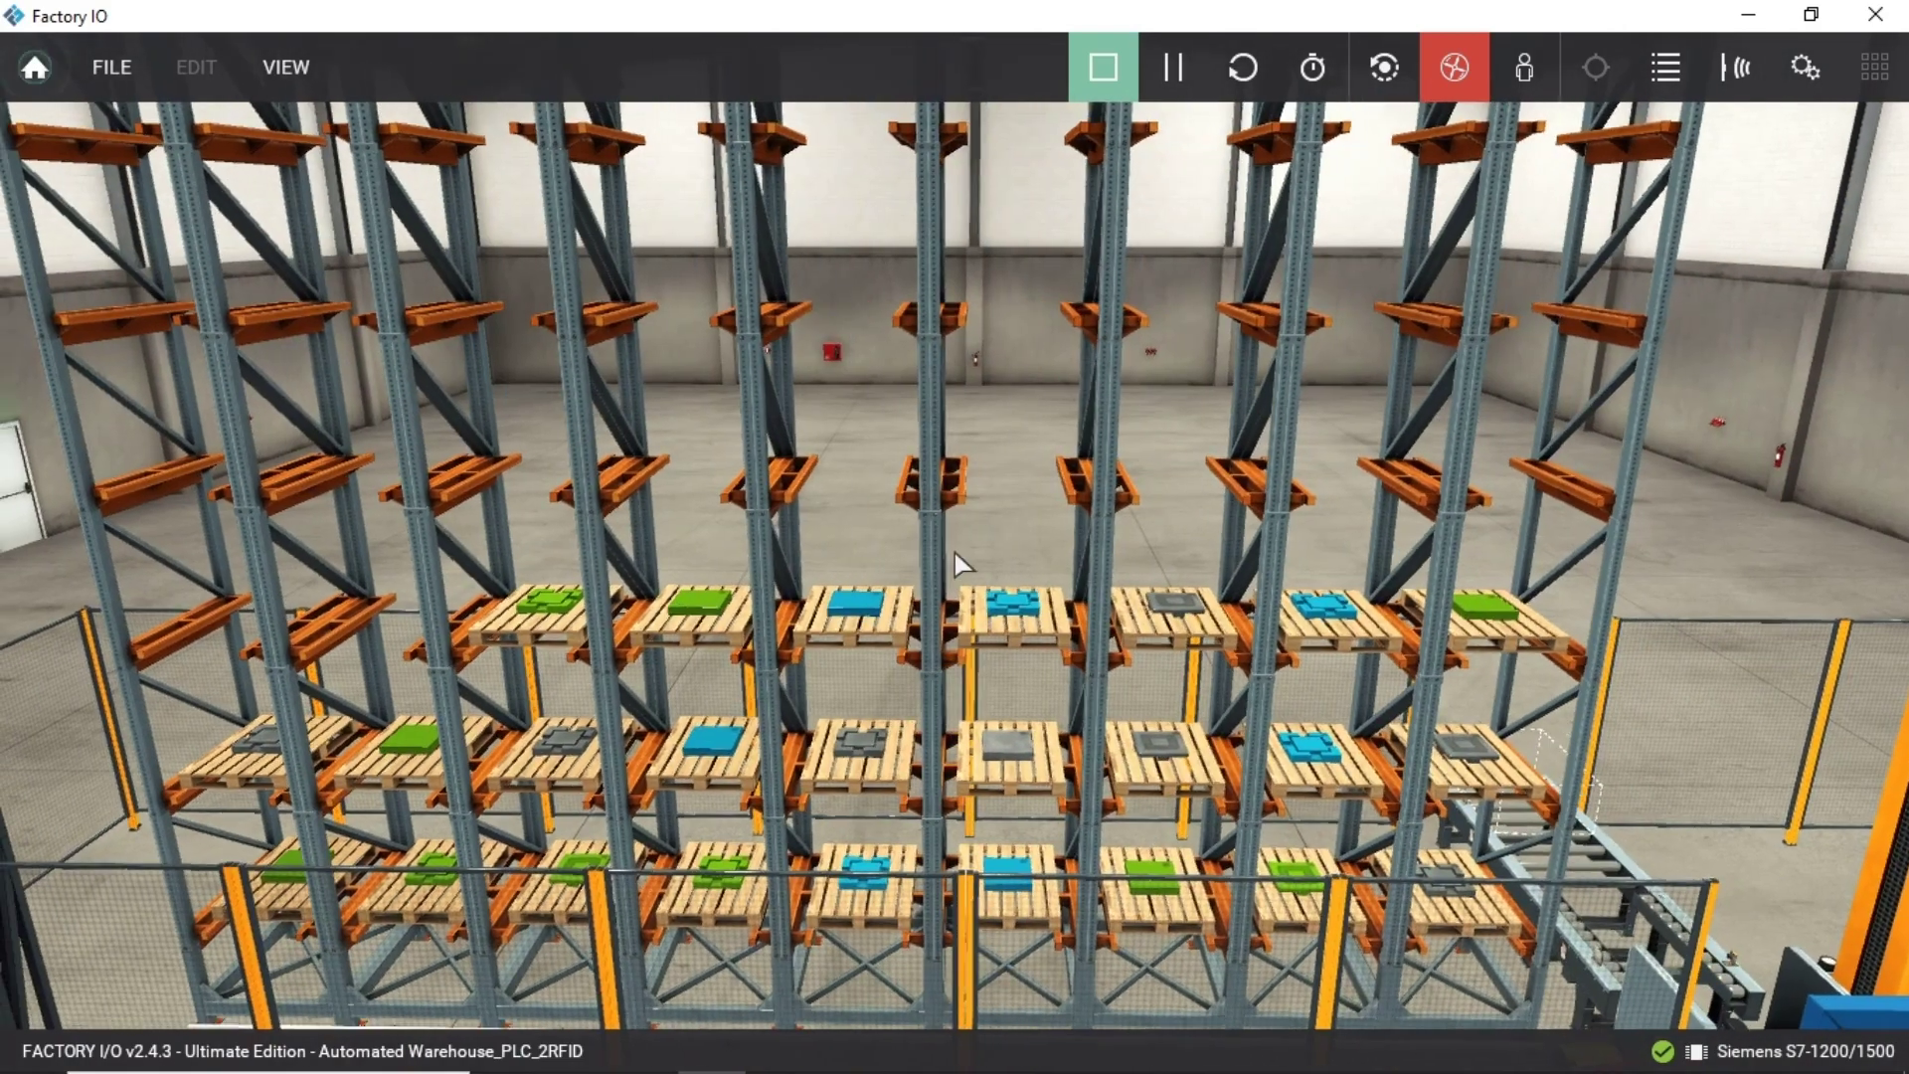
On the ASRS dashboard, select the Metal Raw Material pallet for retrieval, check its target location and start retrieving it.
{"action": "key", "text": "alt+Tab"}
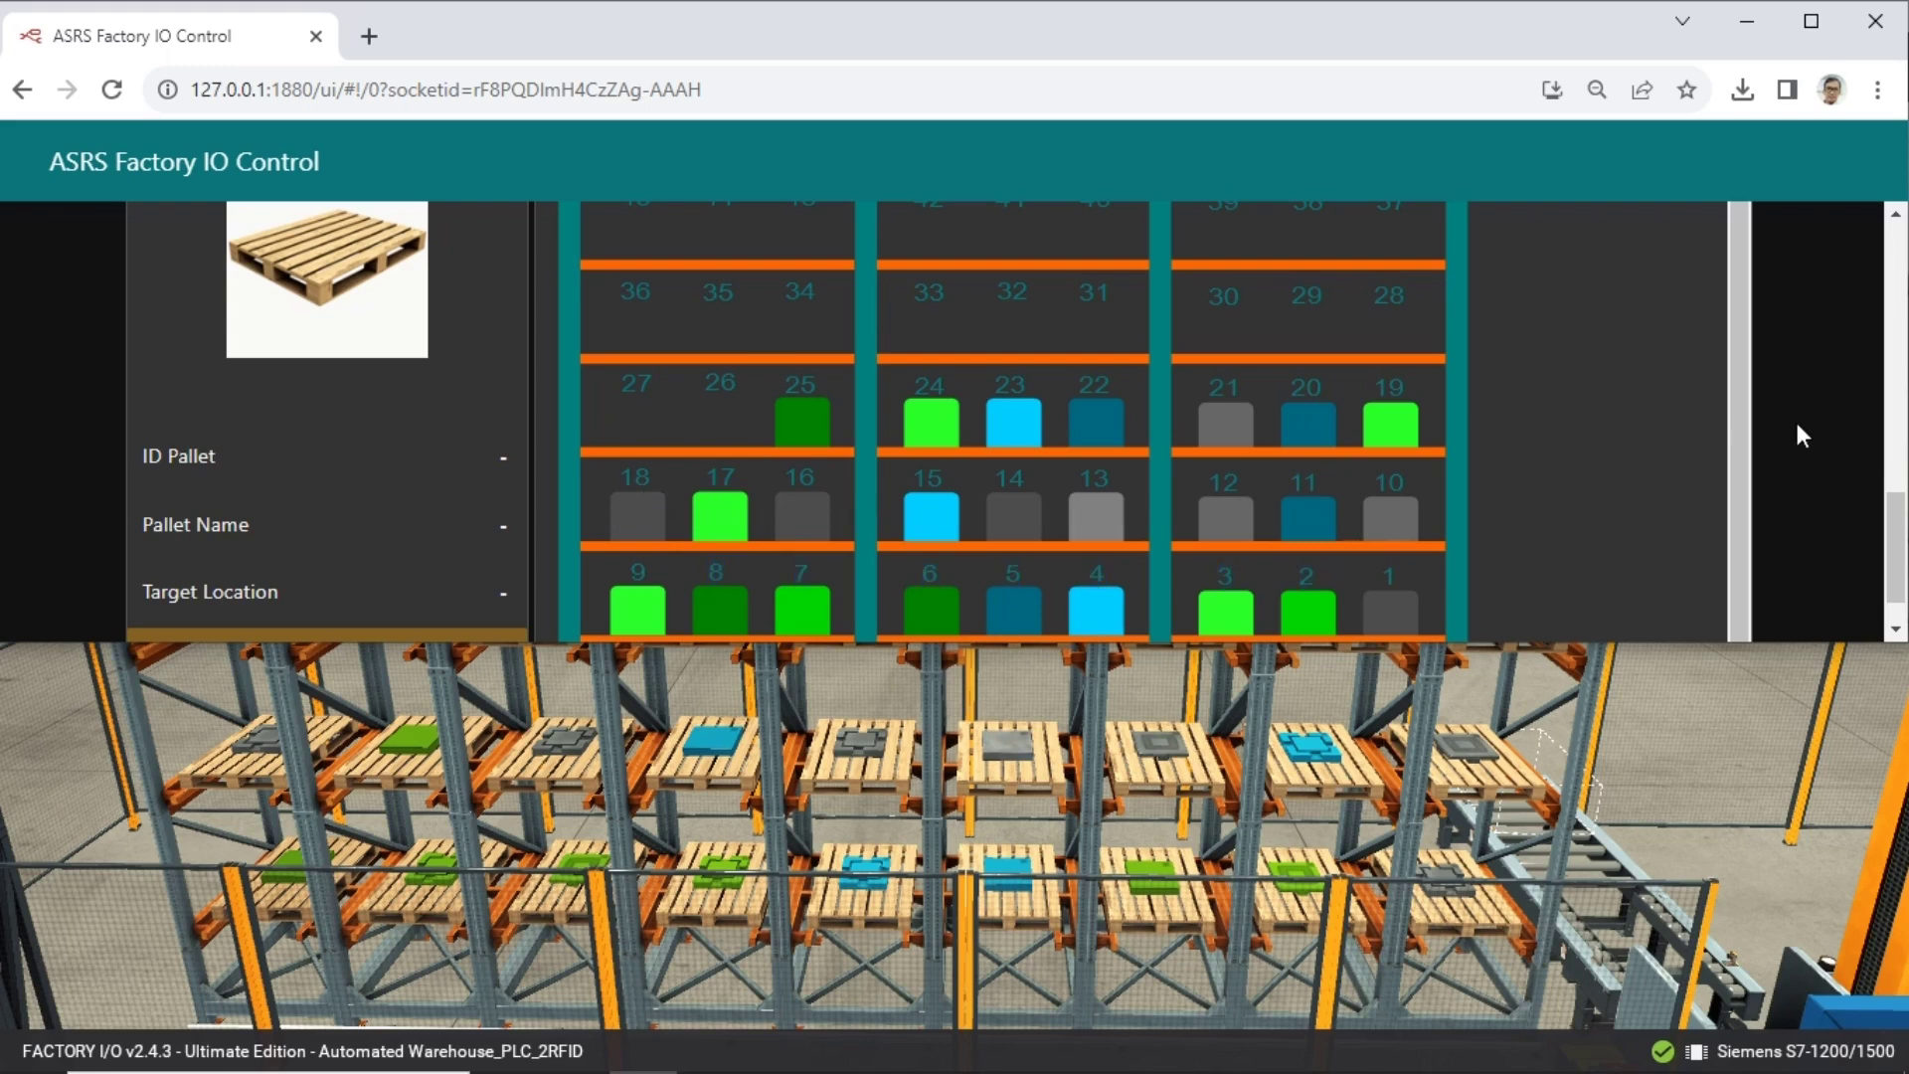
{"action": "scroll", "coordinate": [448, 375], "scroll_direction": "up", "scroll_amount": 1}
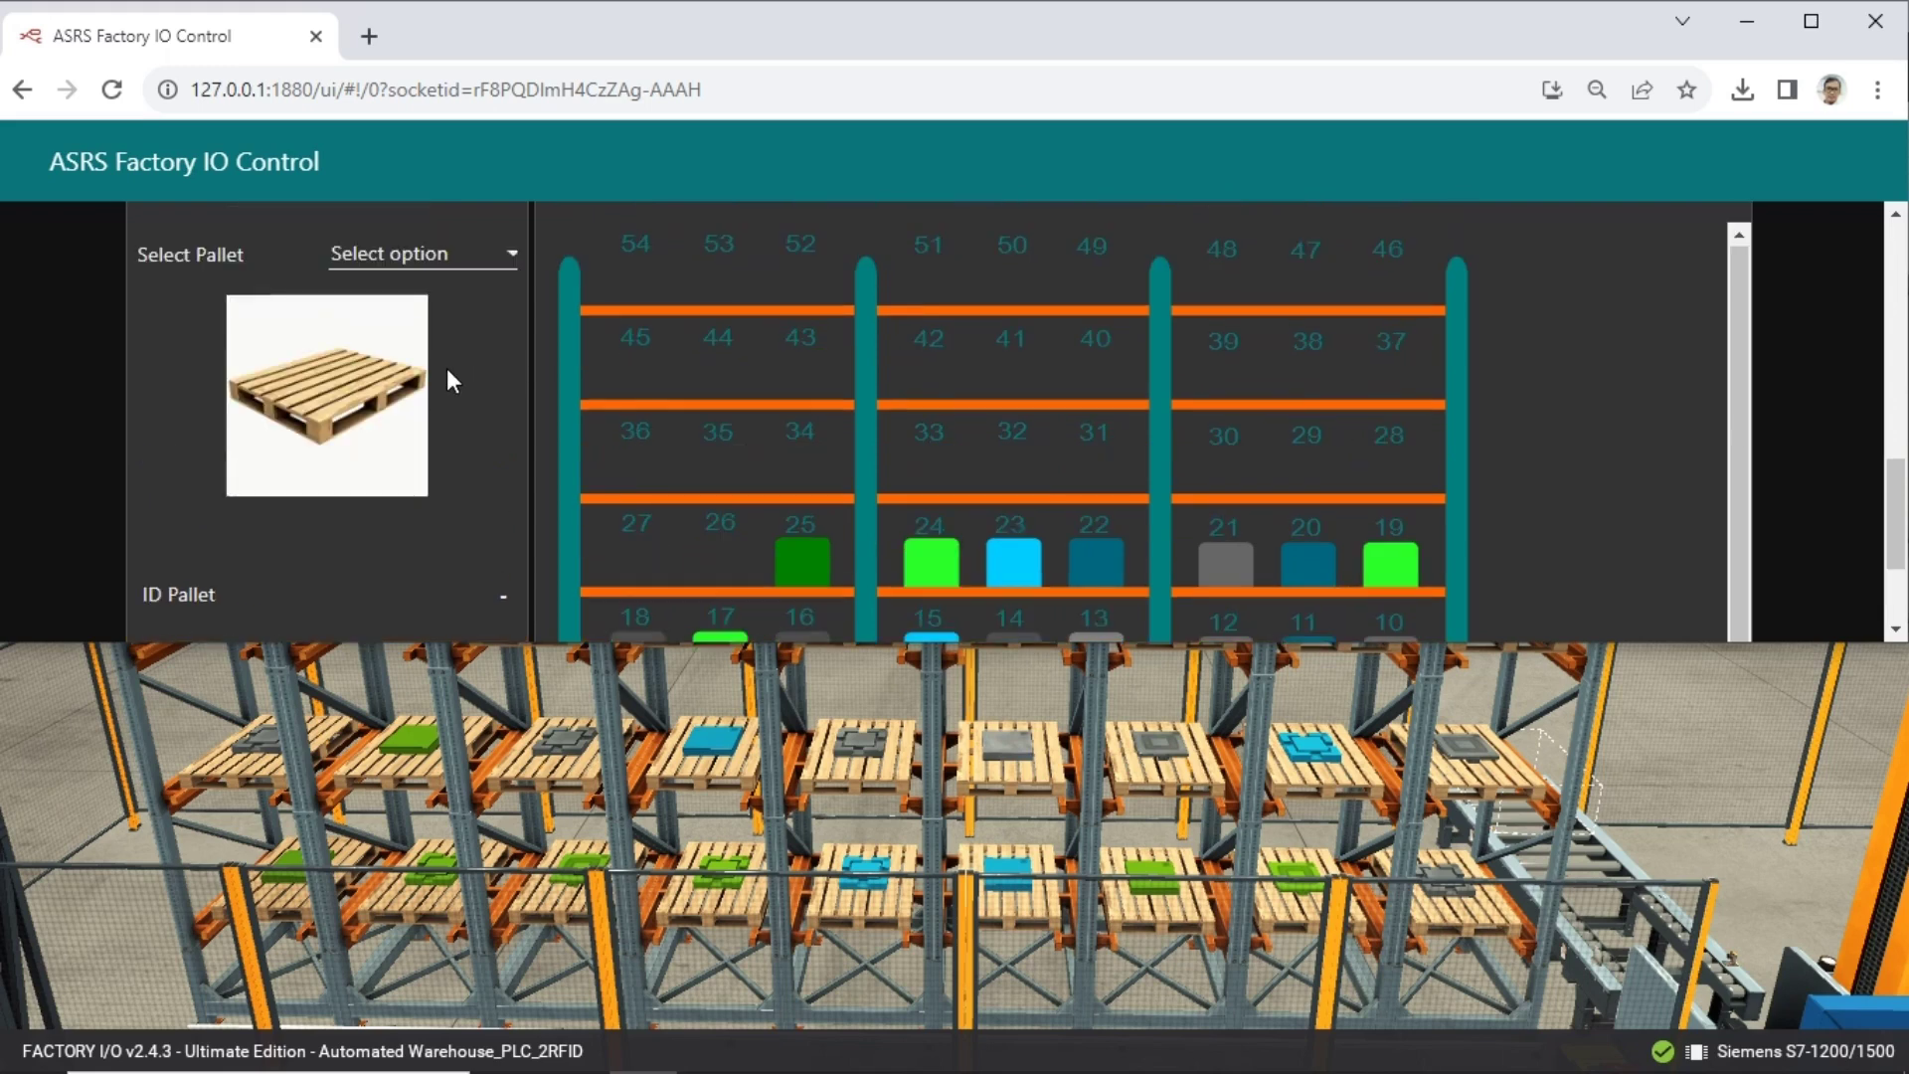
{"action": "left_click", "coordinate": [454, 261]}
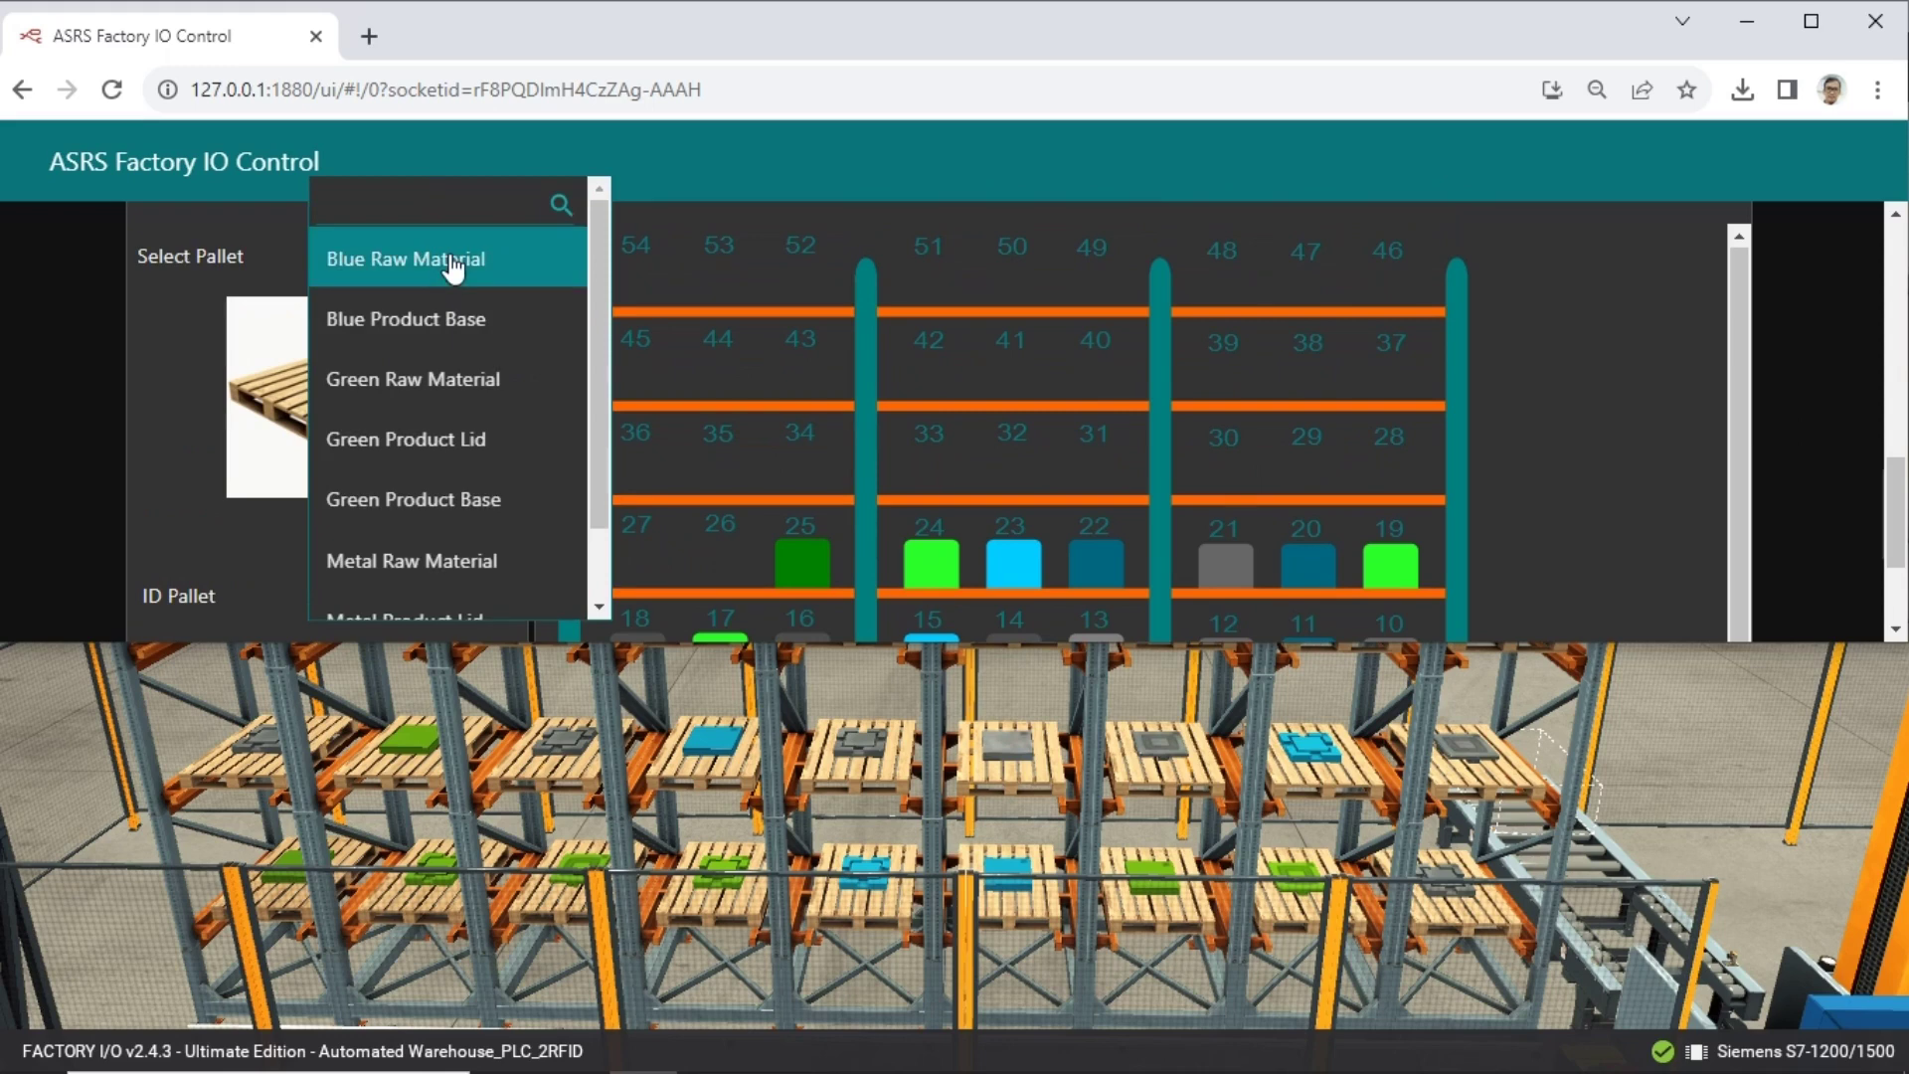
{"action": "scroll", "coordinate": [382, 552], "scroll_direction": "down", "scroll_amount": 1}
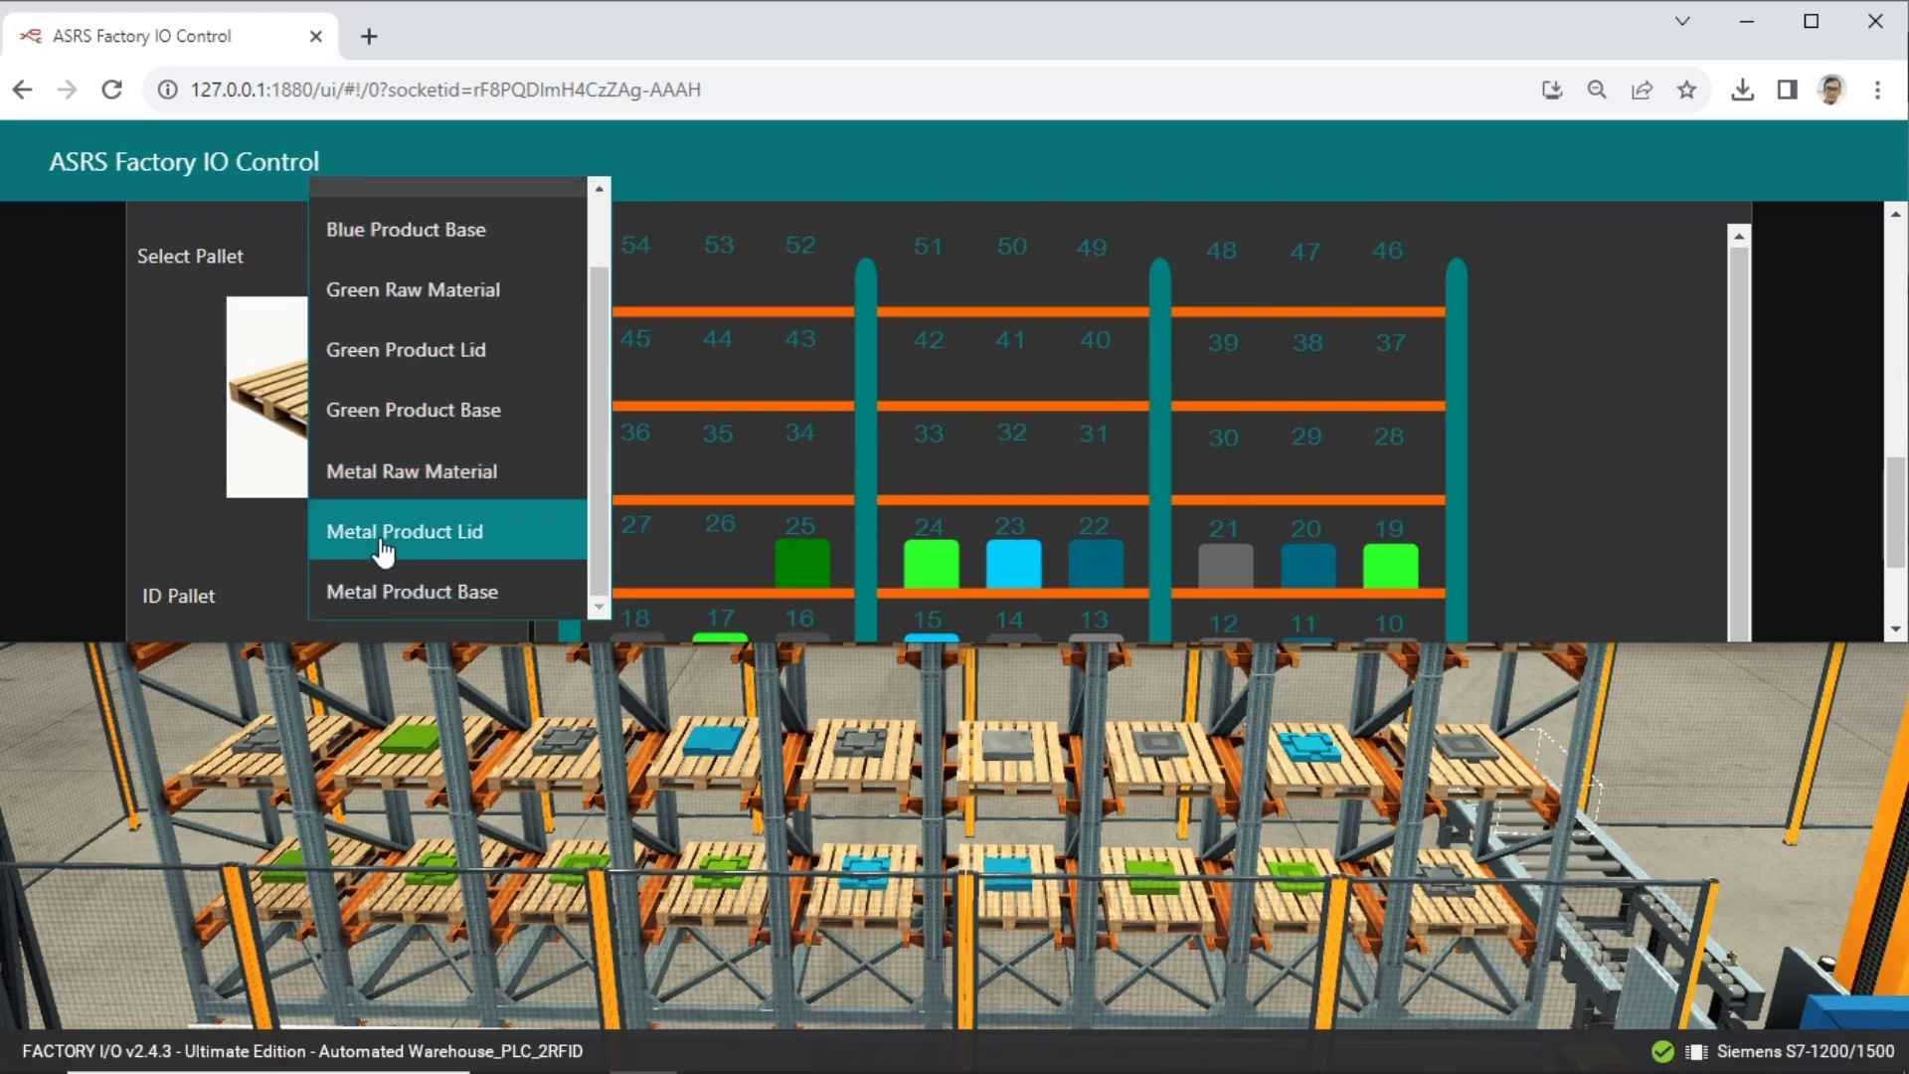
{"action": "left_click", "coordinate": [407, 497]}
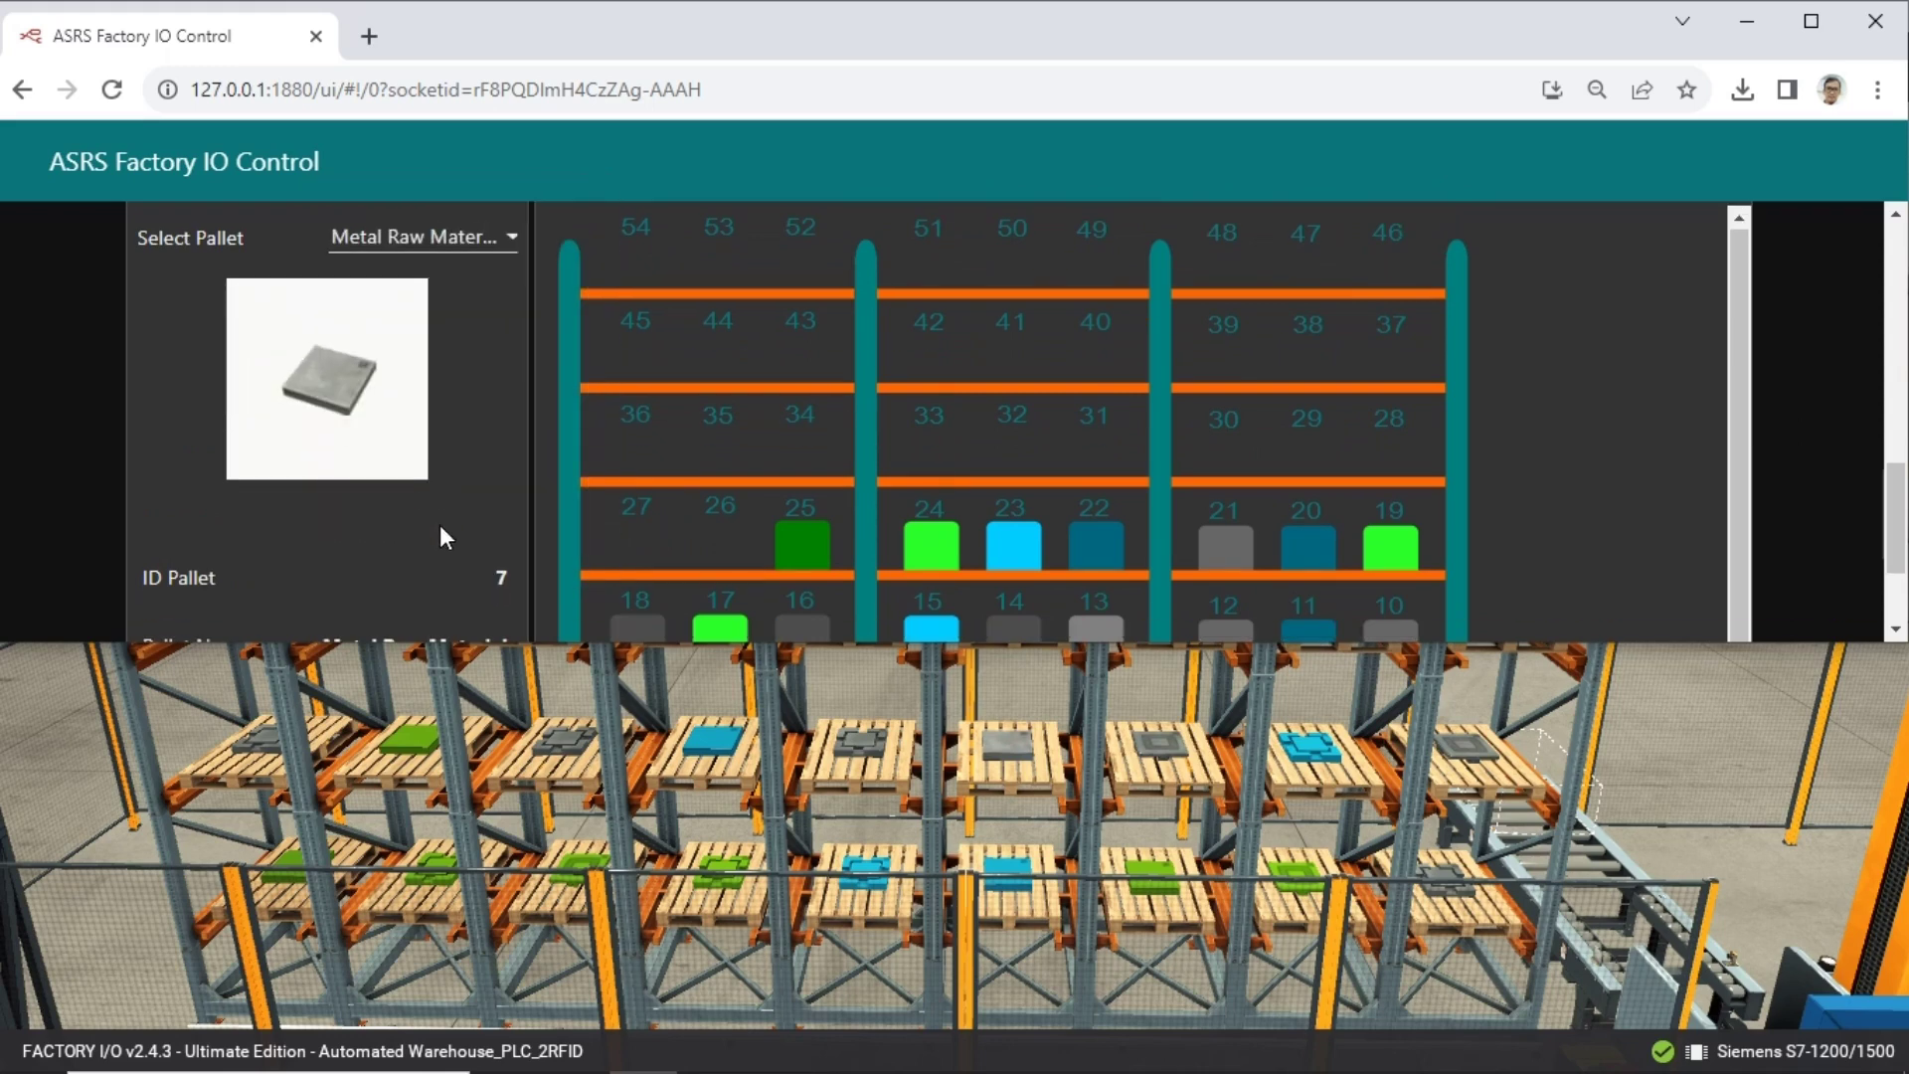
{"action": "scroll", "coordinate": [440, 523], "scroll_direction": "down", "scroll_amount": 2}
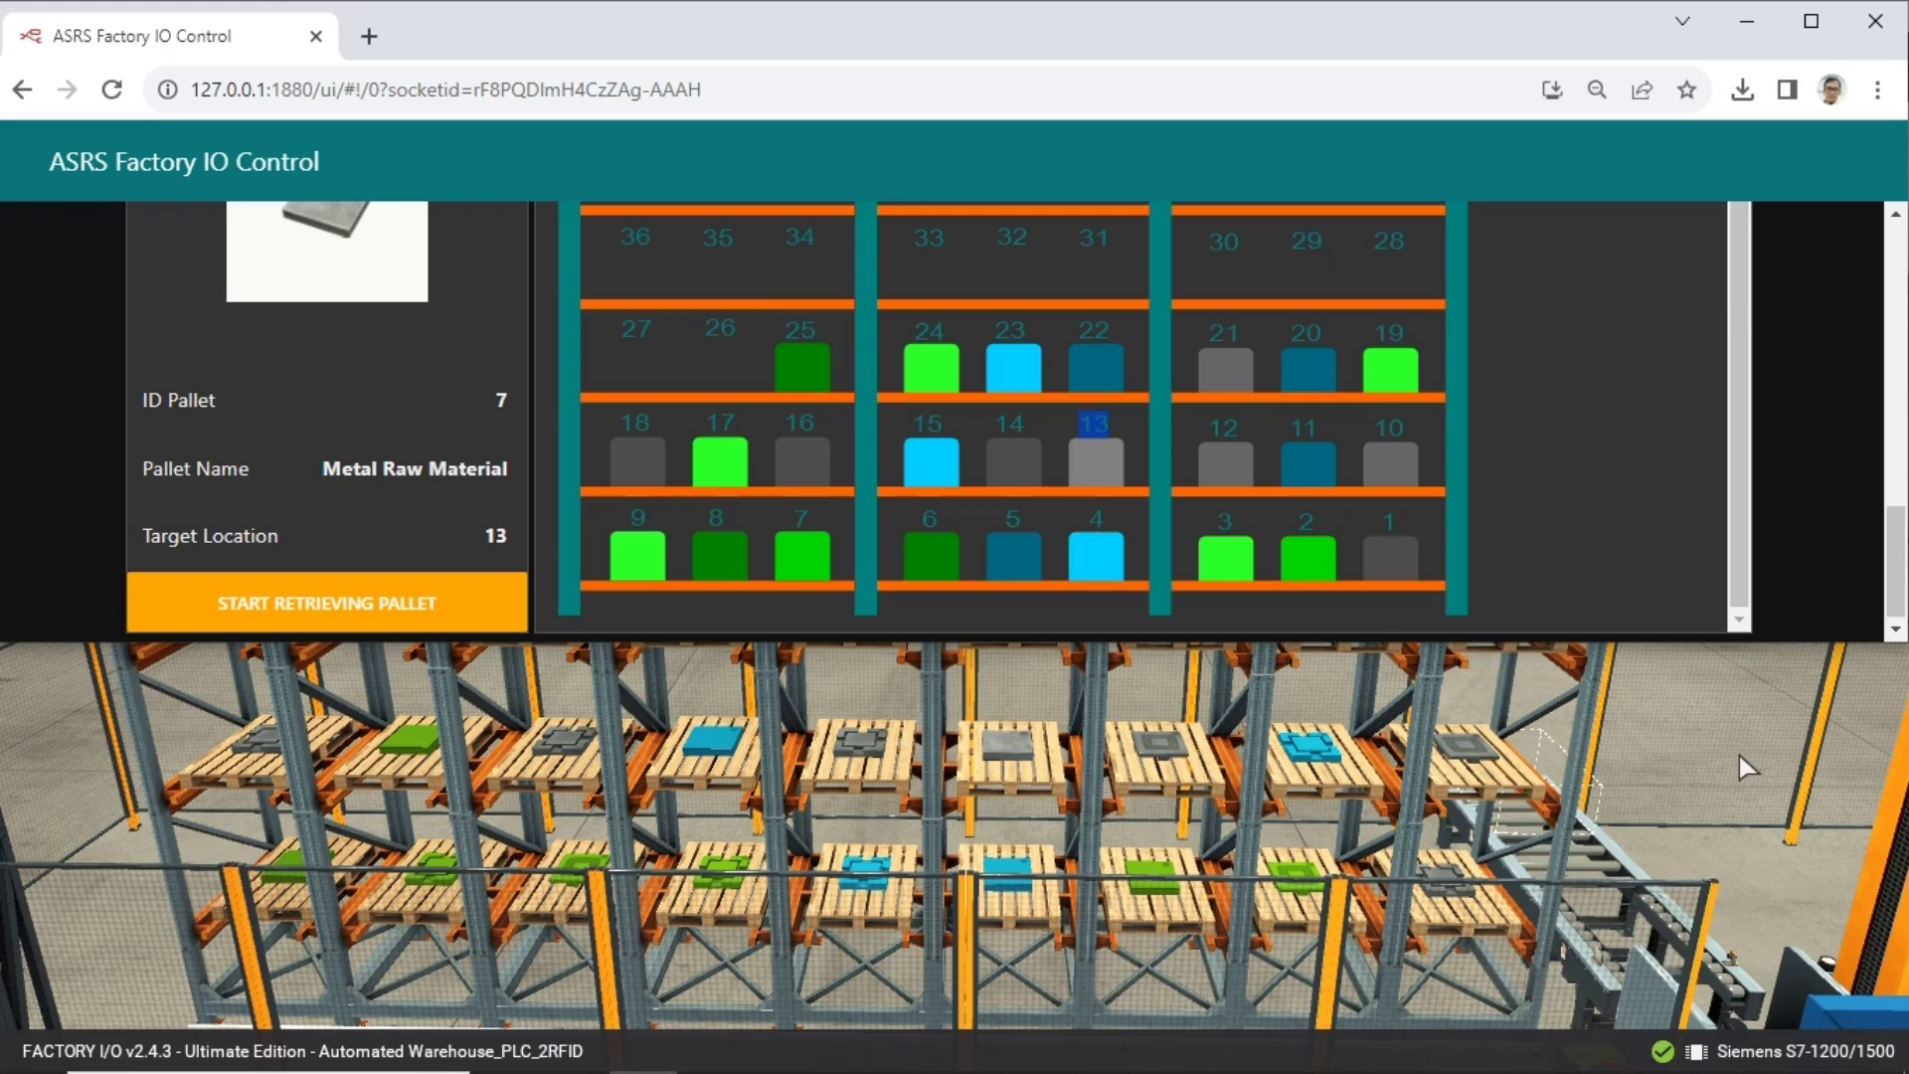
{"action": "left_click", "coordinate": [425, 602]}
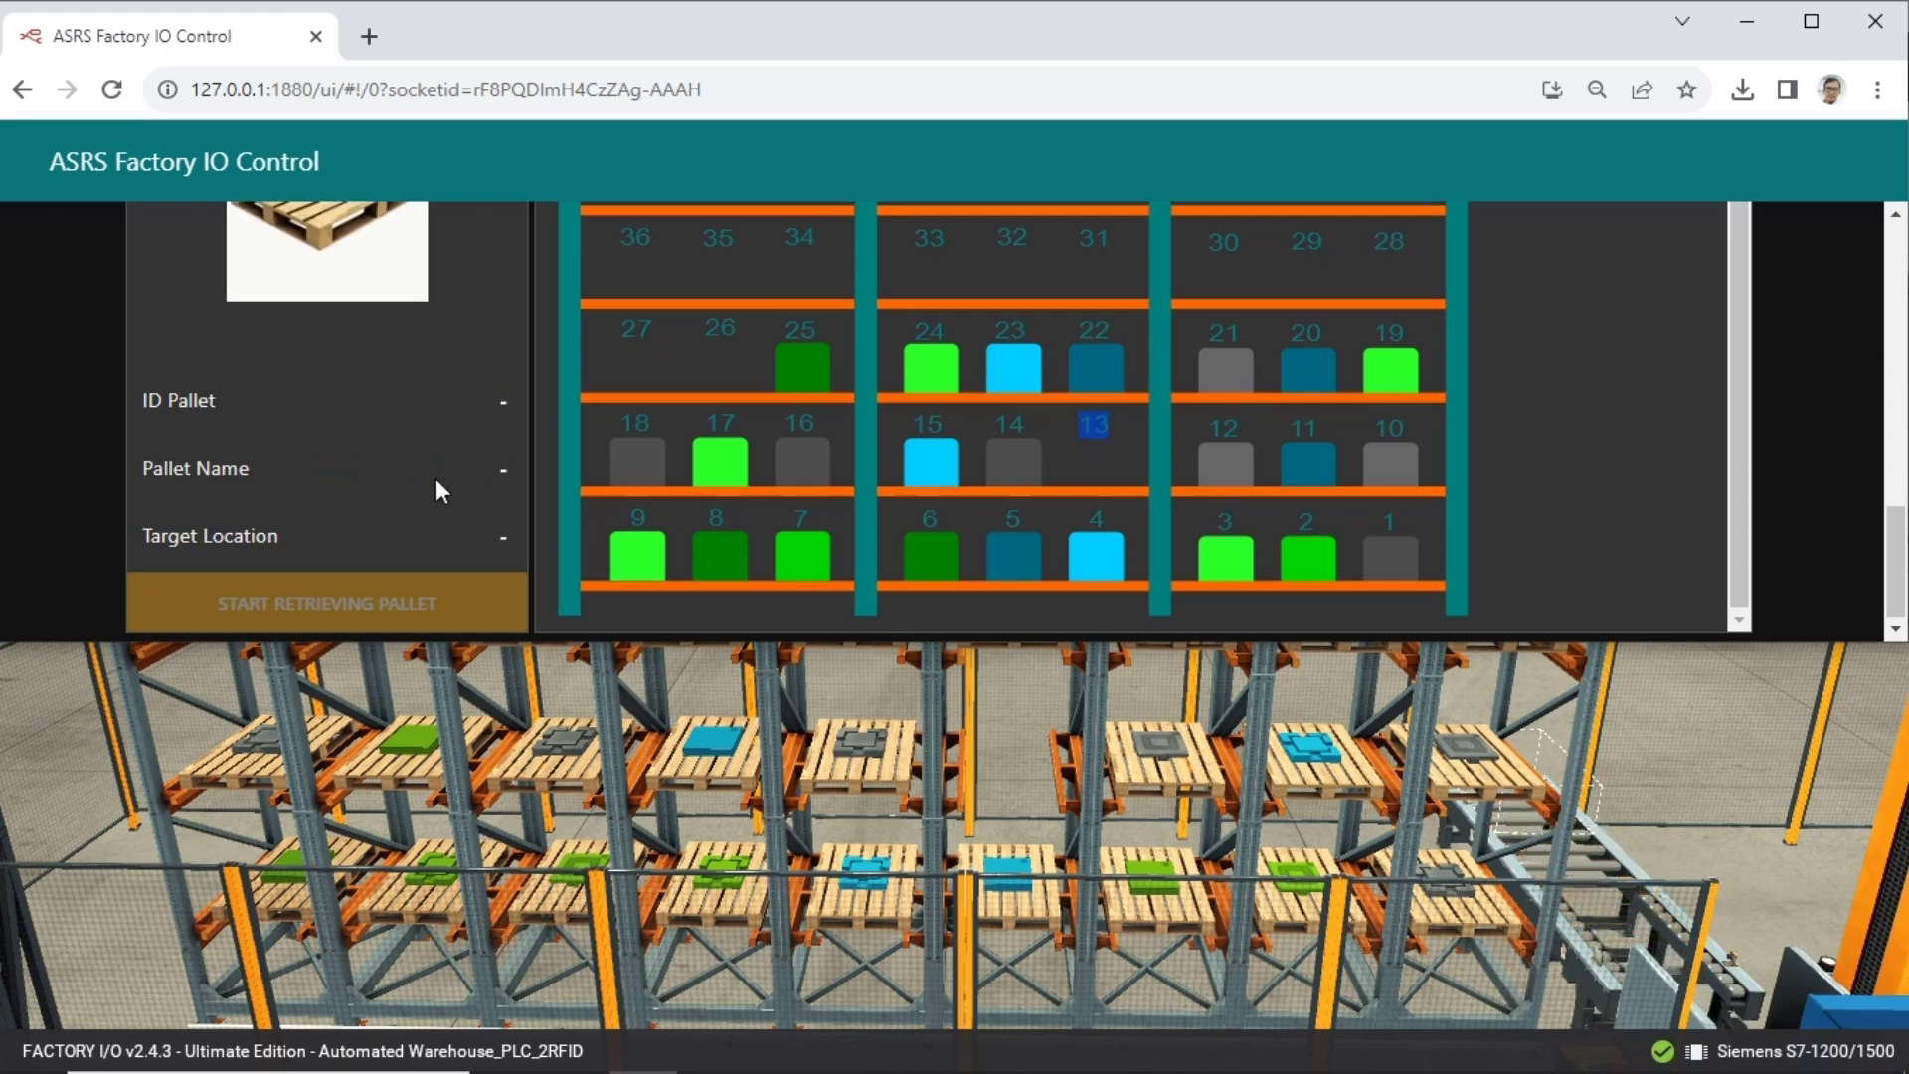
Select the Green Product Base pallet for retrieval, check its target location in the rack visualization and start retrieving it.
{"action": "scroll", "coordinate": [439, 380], "scroll_direction": "up", "scroll_amount": 3}
{"action": "left_click", "coordinate": [464, 349]}
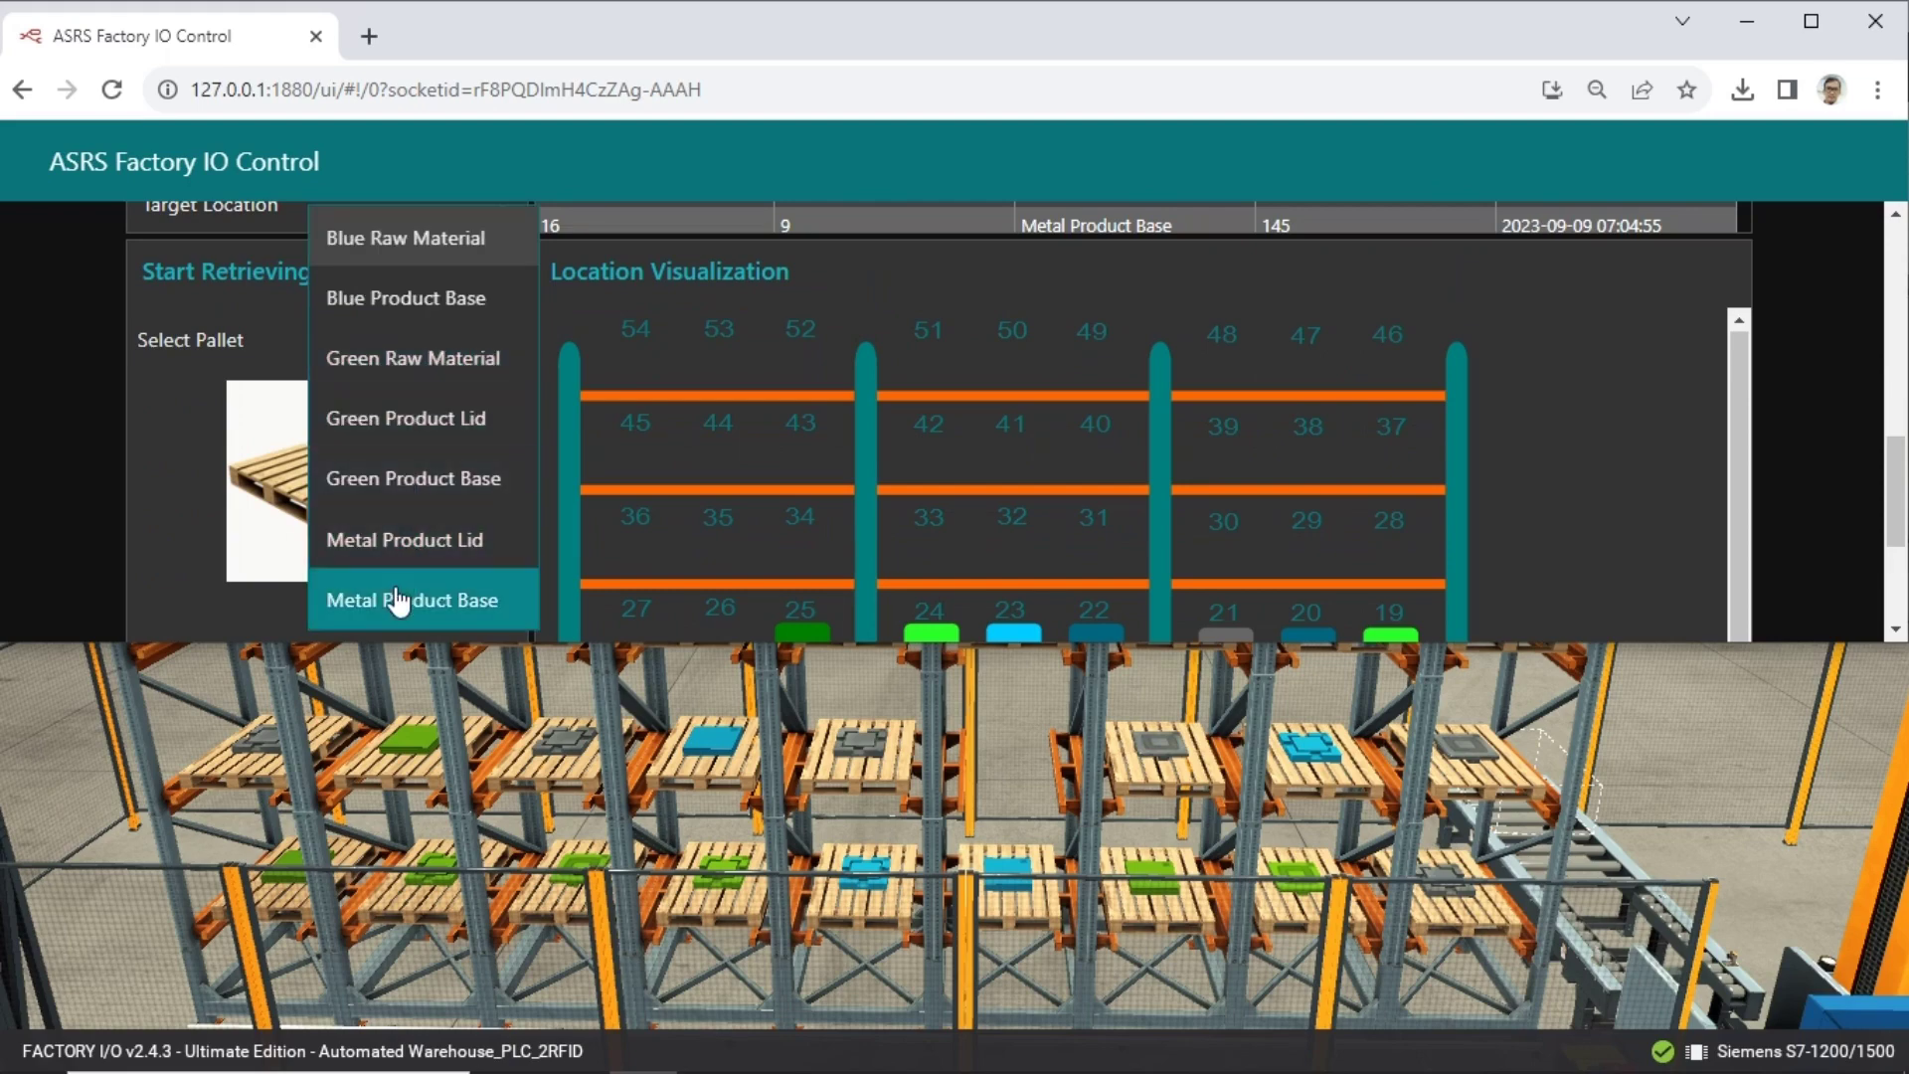
{"action": "left_click", "coordinate": [401, 494]}
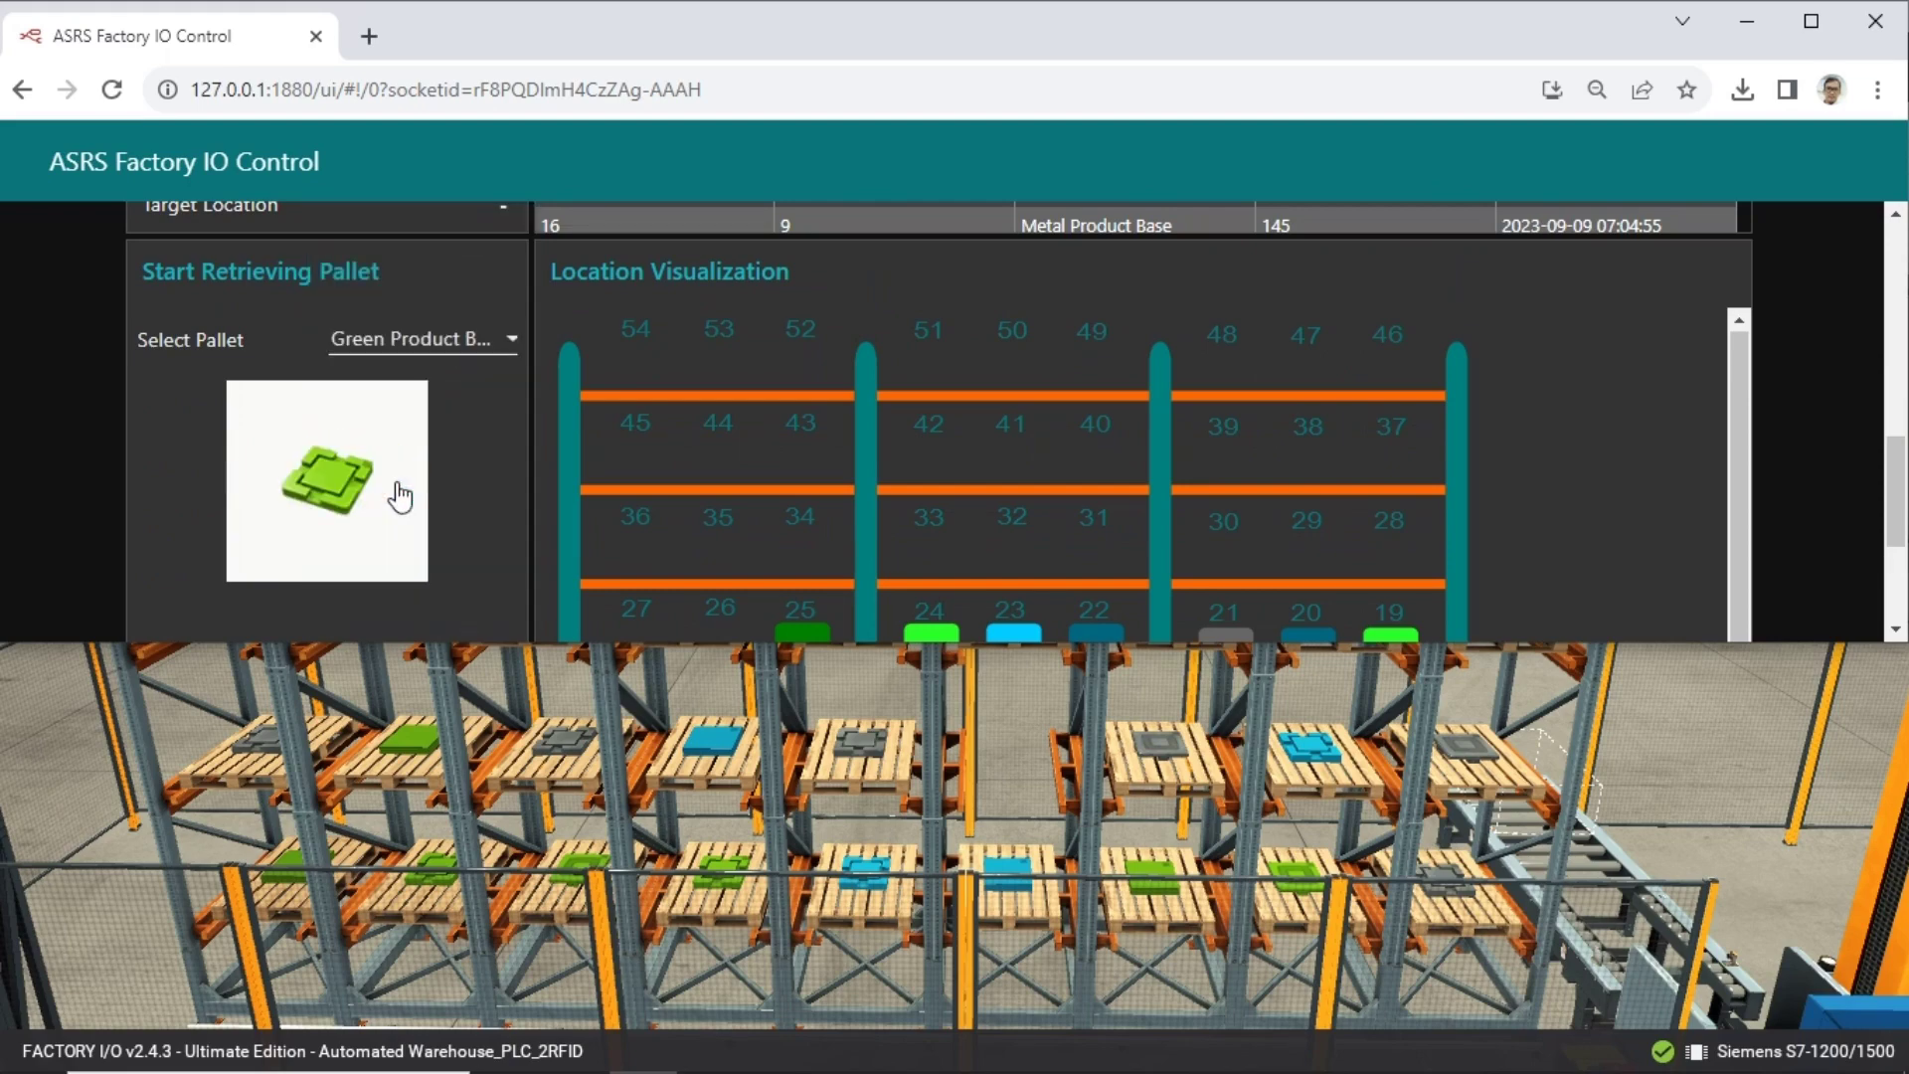
{"action": "scroll", "coordinate": [512, 550], "scroll_direction": "down", "scroll_amount": 3}
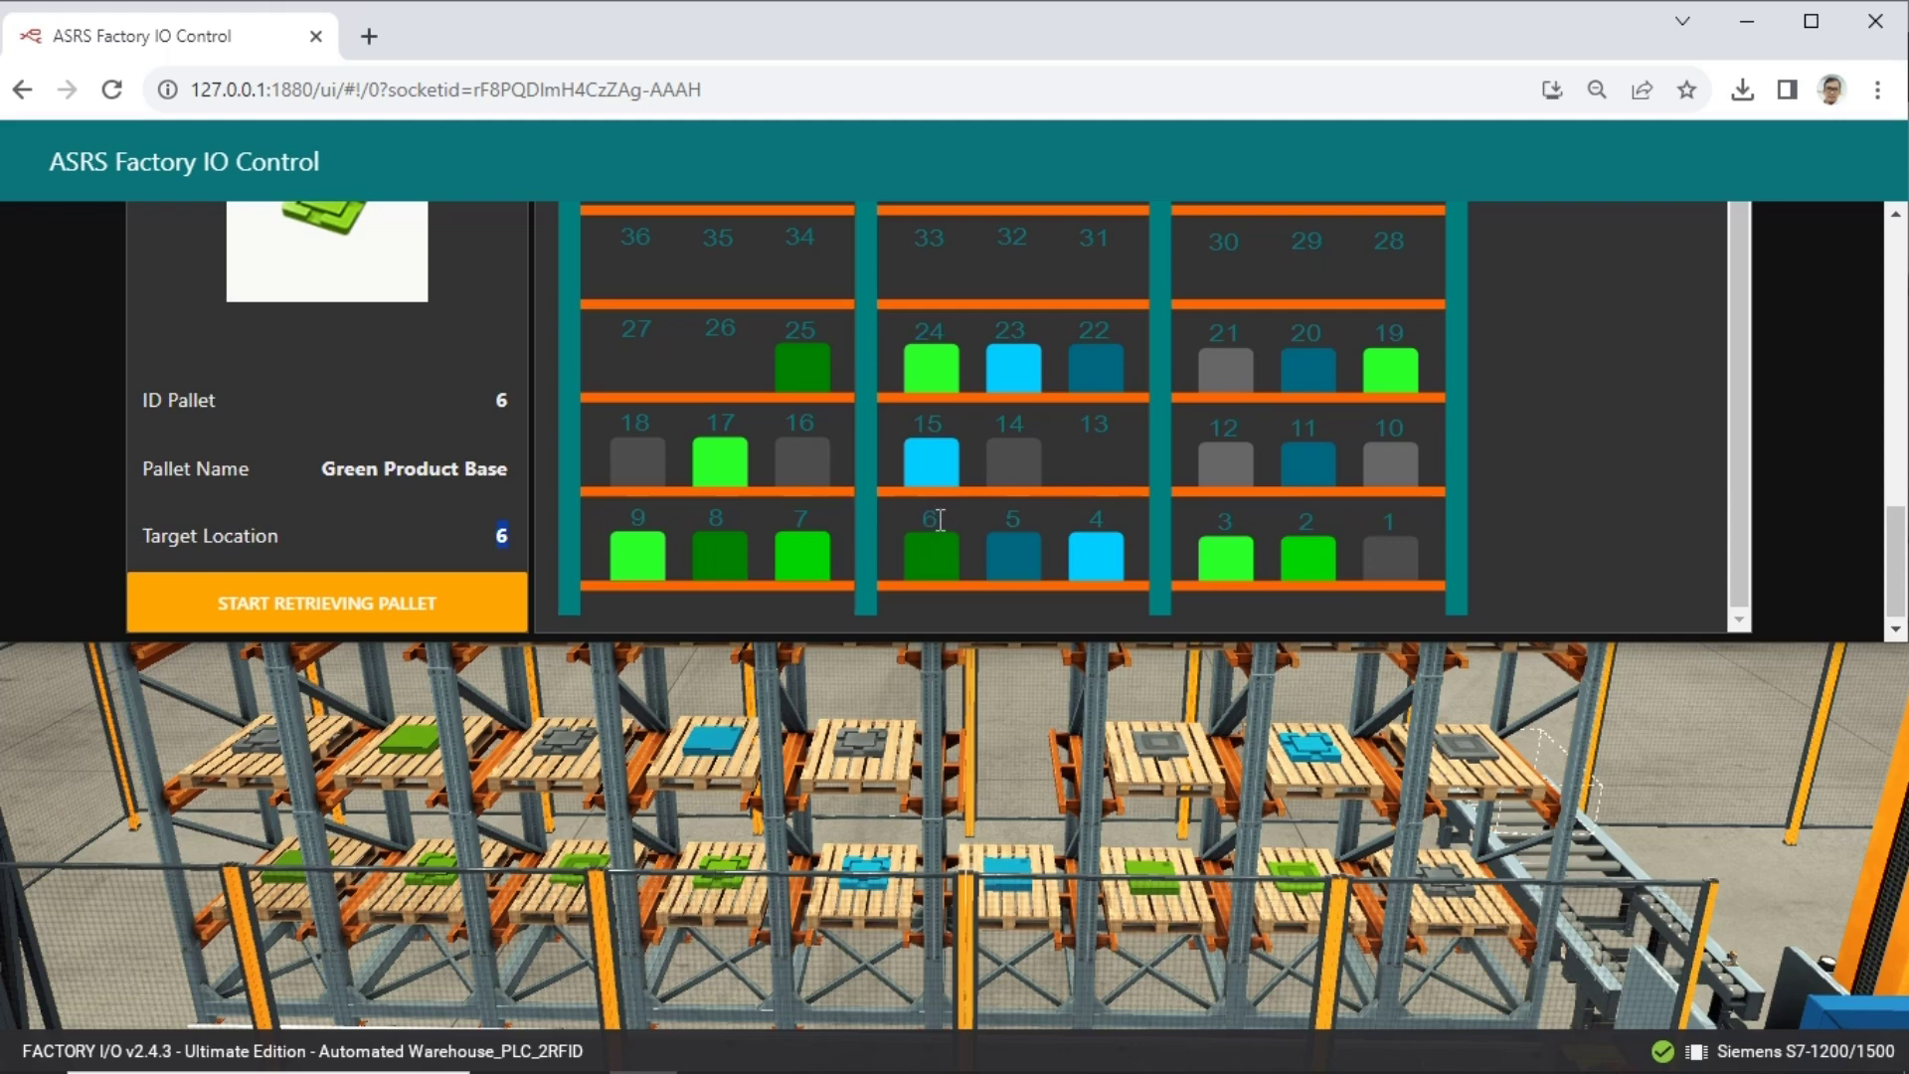
{"action": "left_click", "coordinate": [479, 601]}
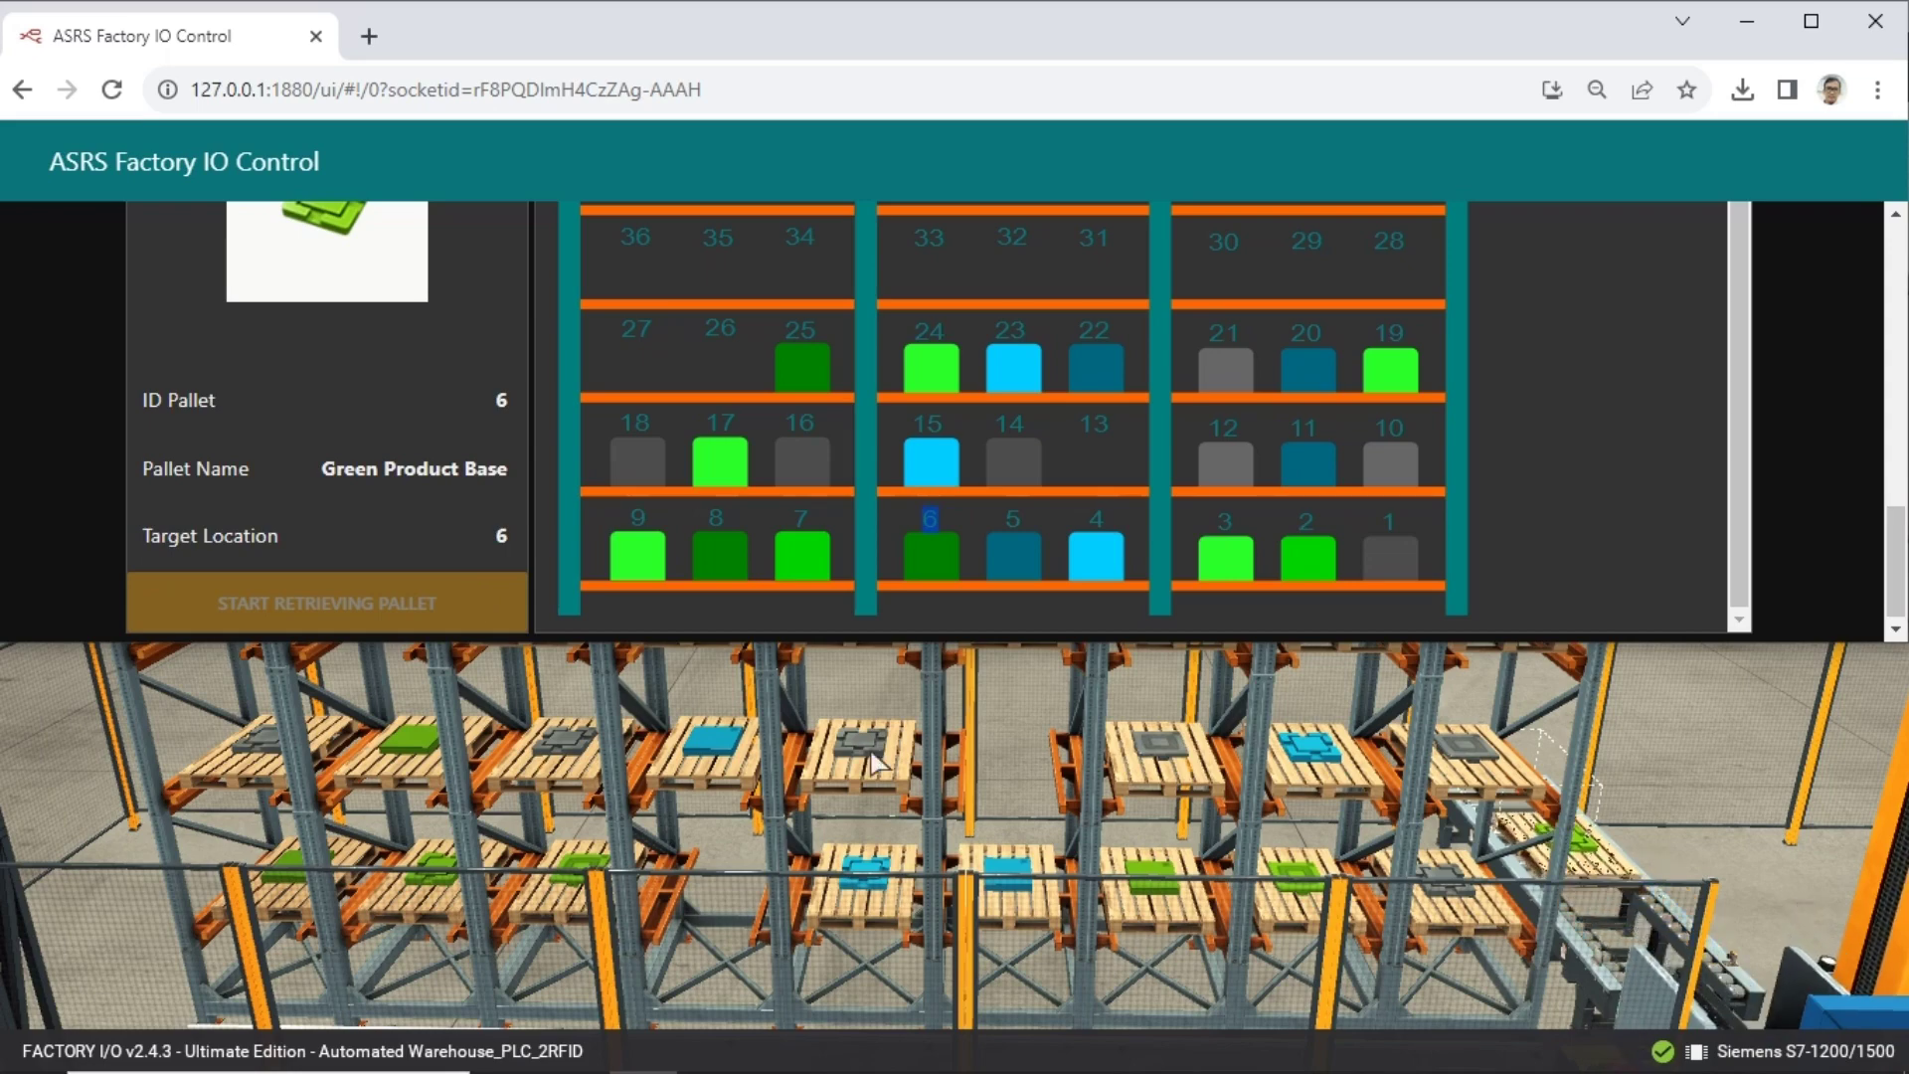
In the Factory IO scene, view the emptied rack positions and the green raw material pallet waiting at the entry conveyor.
{"action": "left_click", "coordinate": [1011, 765]}
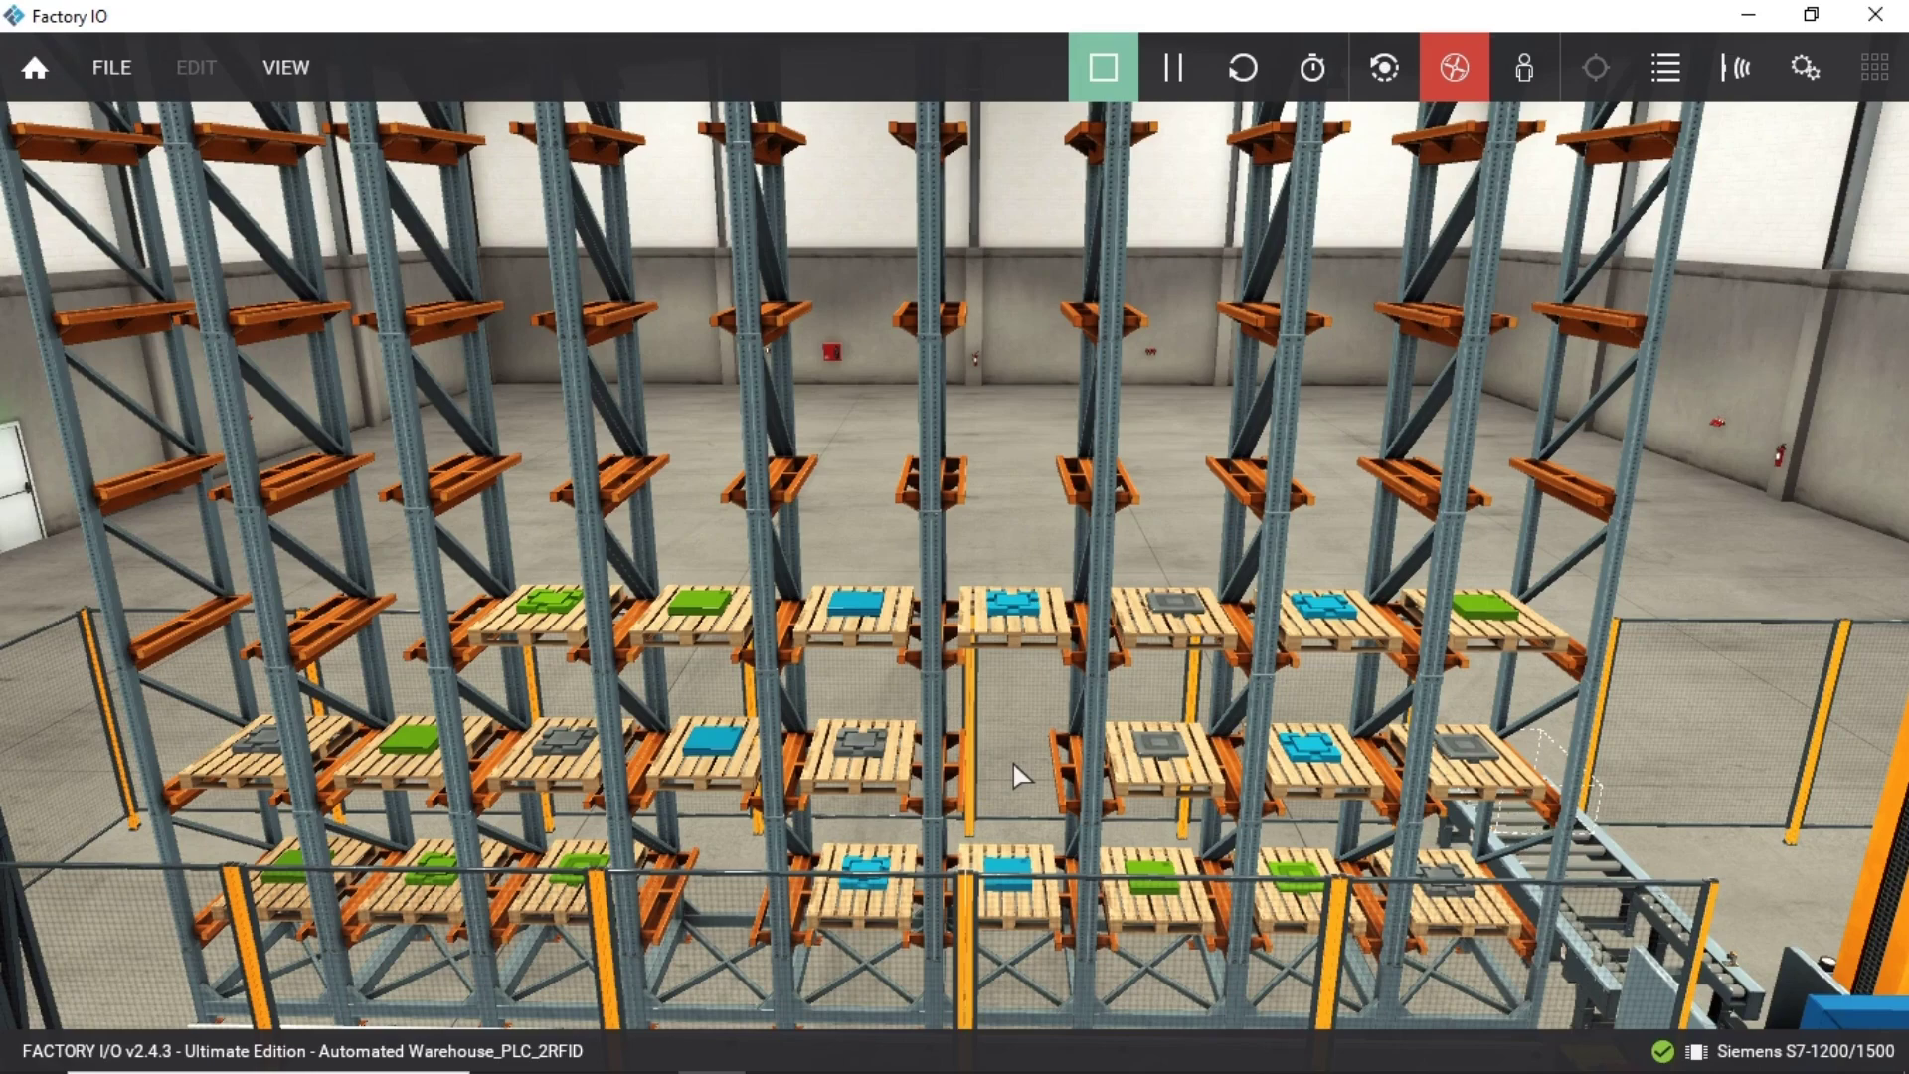
{"action": "scroll", "coordinate": [1013, 763], "scroll_direction": "down", "scroll_amount": 3}
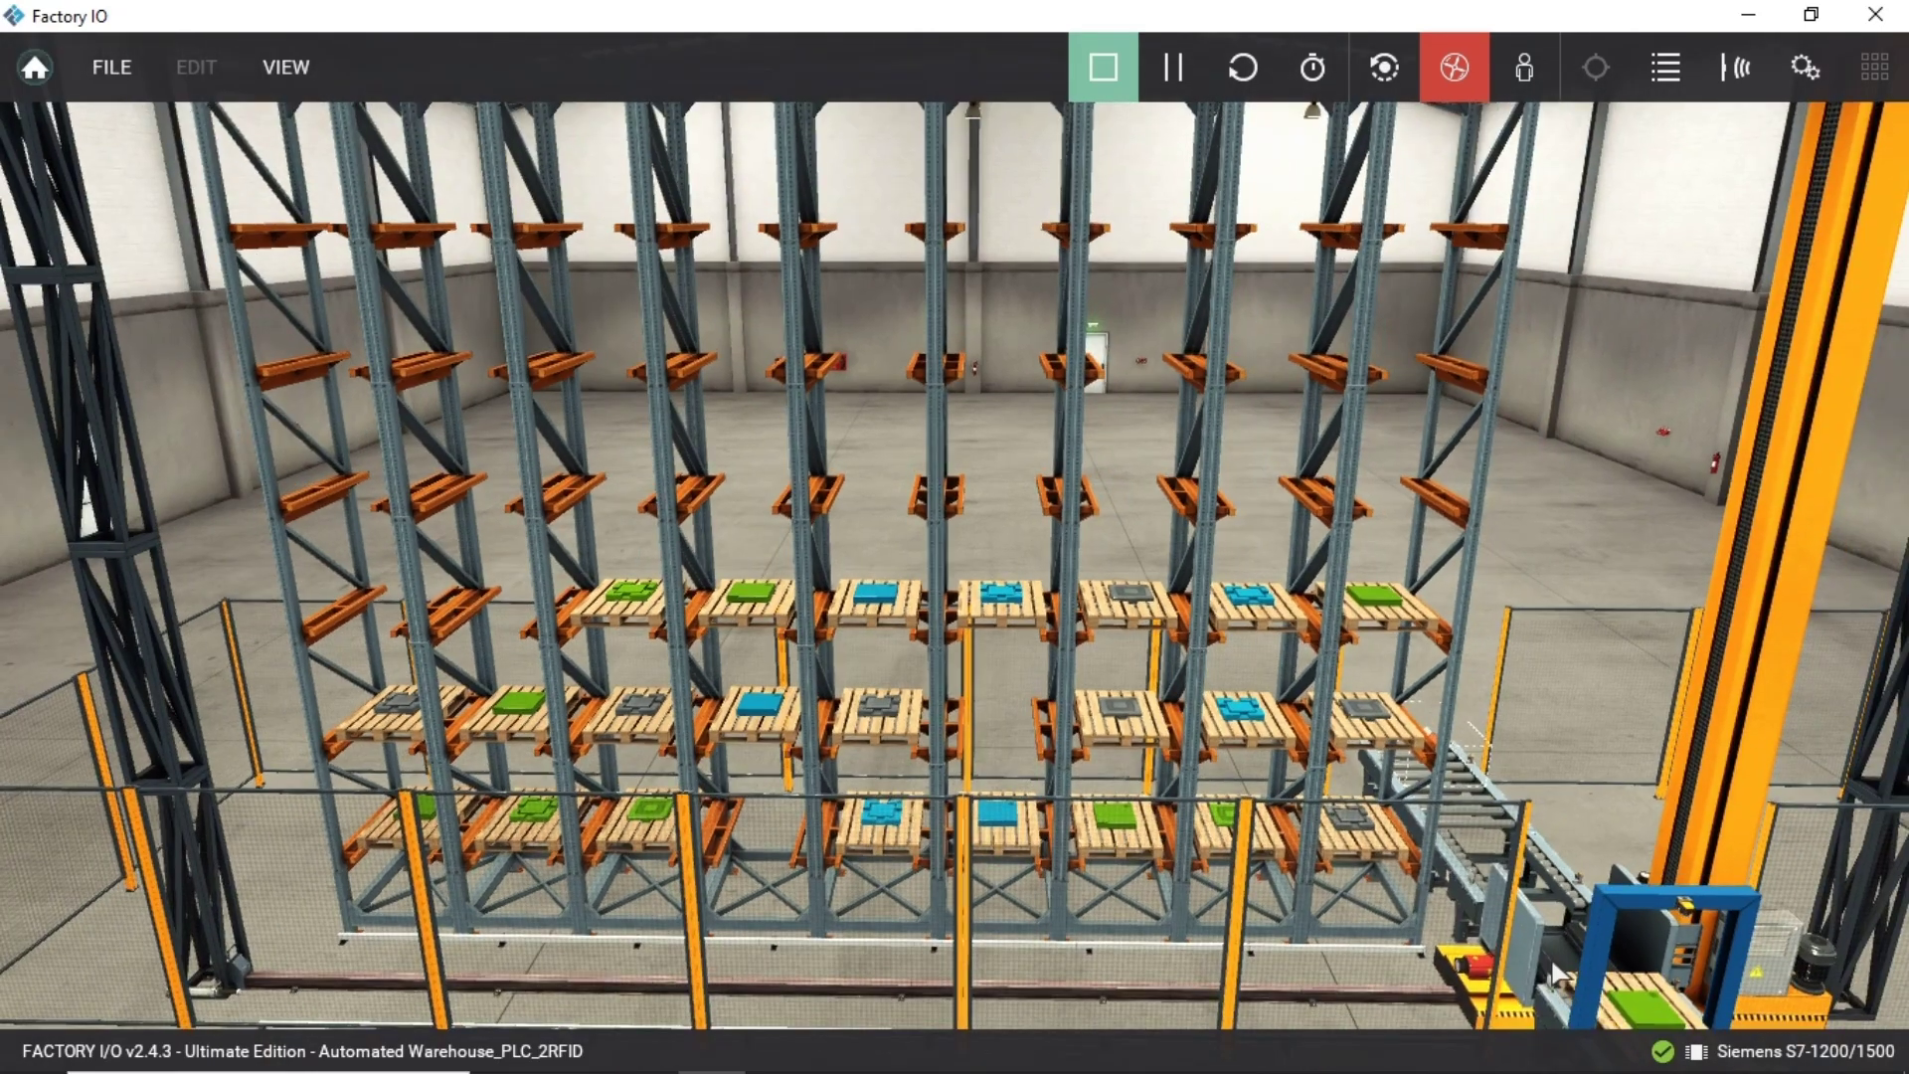
{"action": "scroll", "coordinate": [1553, 963], "scroll_direction": "down", "scroll_amount": 2}
{"action": "right_click_drag", "start_coordinate": [1553, 963], "coordinate": [954, 553]}
{"action": "scroll", "coordinate": [954, 552], "scroll_direction": "up", "scroll_amount": 2}
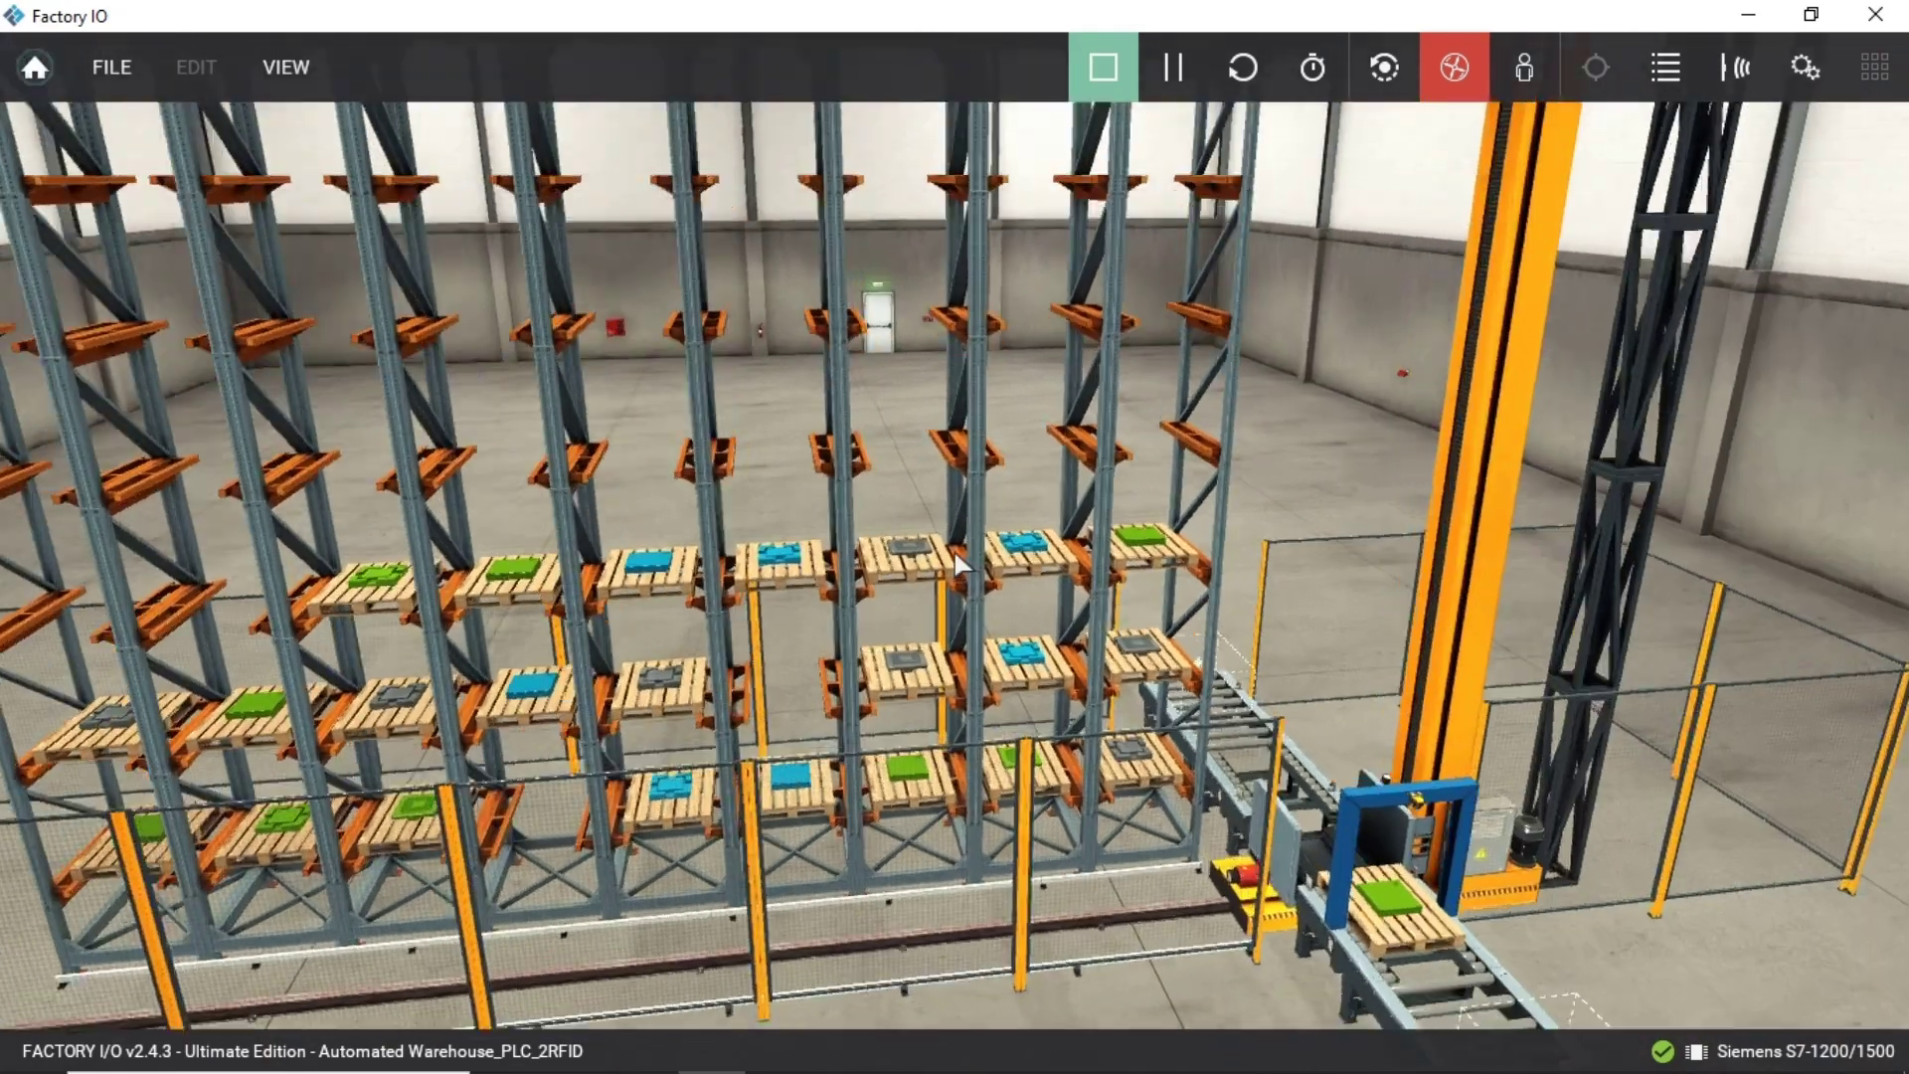
{"action": "scroll", "coordinate": [954, 553], "scroll_direction": "up", "scroll_amount": 3}
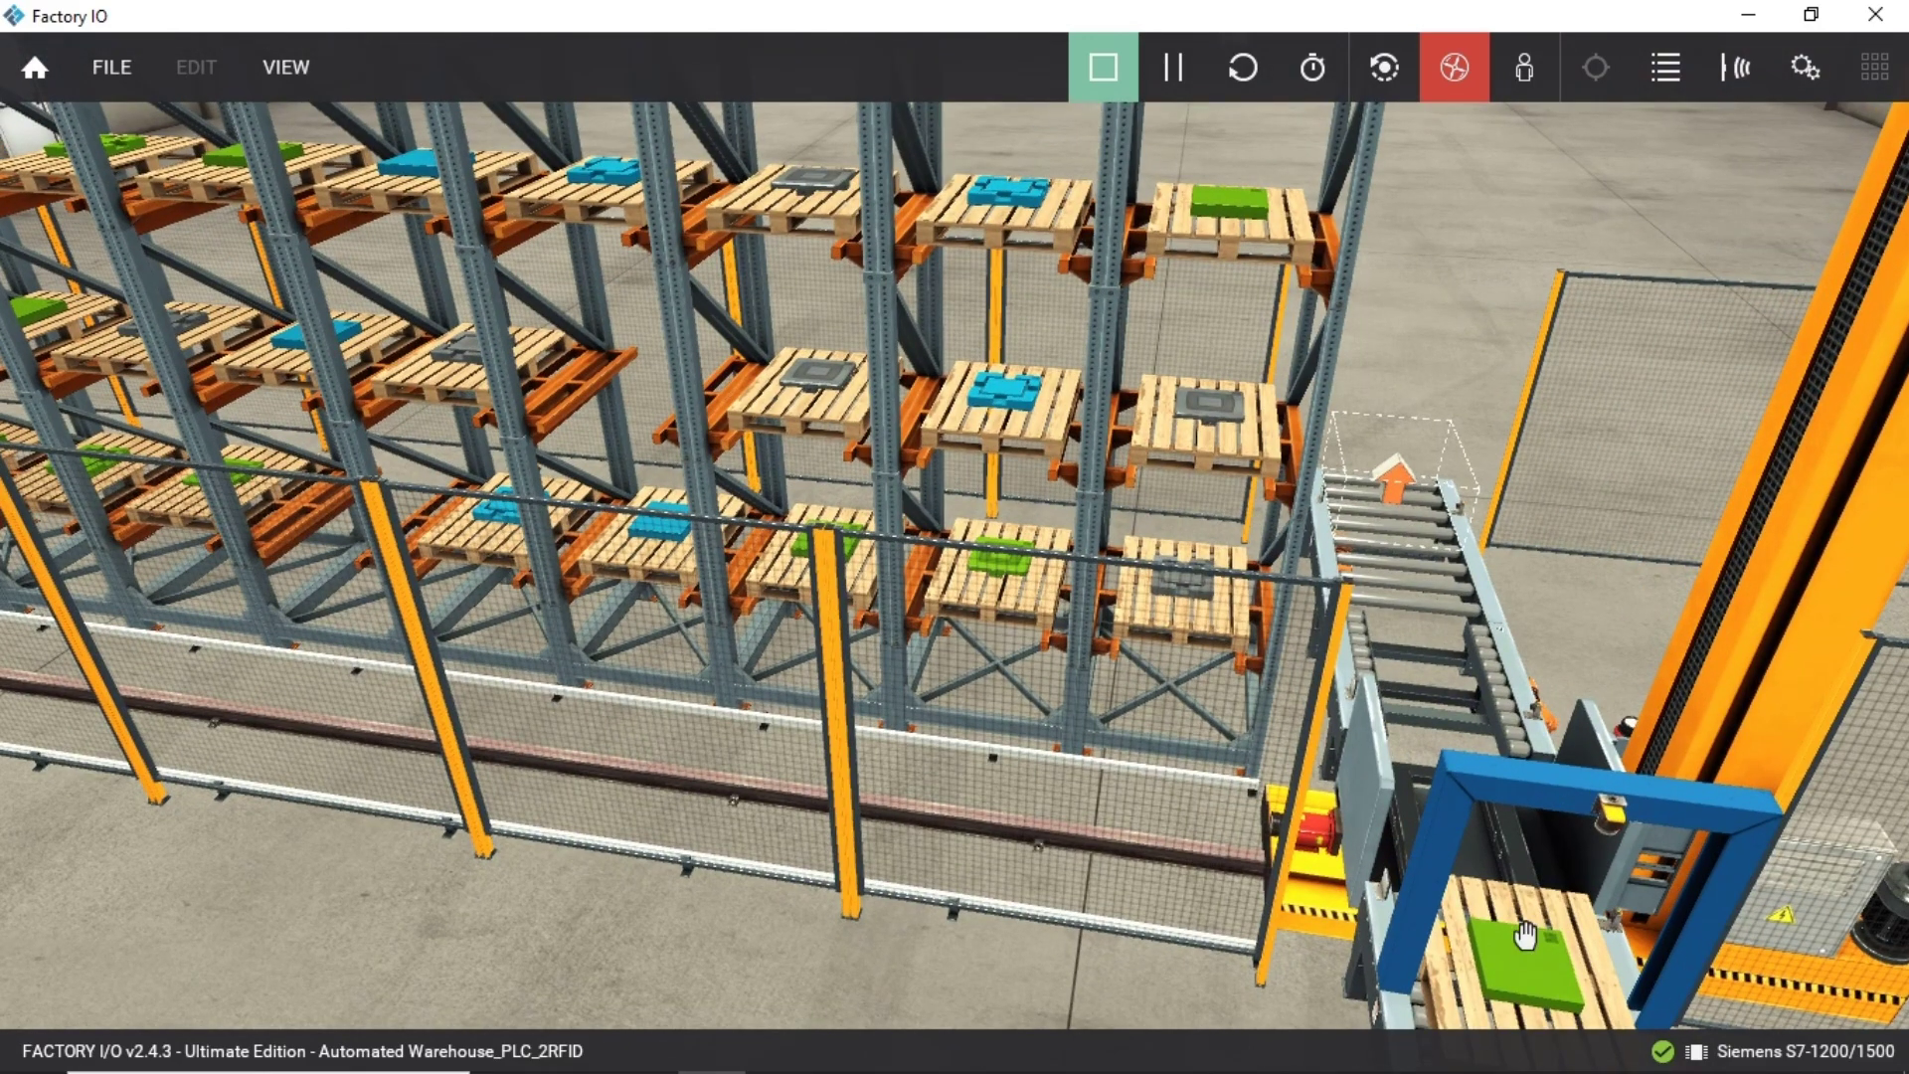
On the ASRS dashboard, compare the recognized incoming pallet with the scene and start storing the Green Raw Material pallet.
{"action": "key", "text": "alt+Tab"}
{"action": "scroll", "coordinate": [391, 451], "scroll_direction": "up", "scroll_amount": 6}
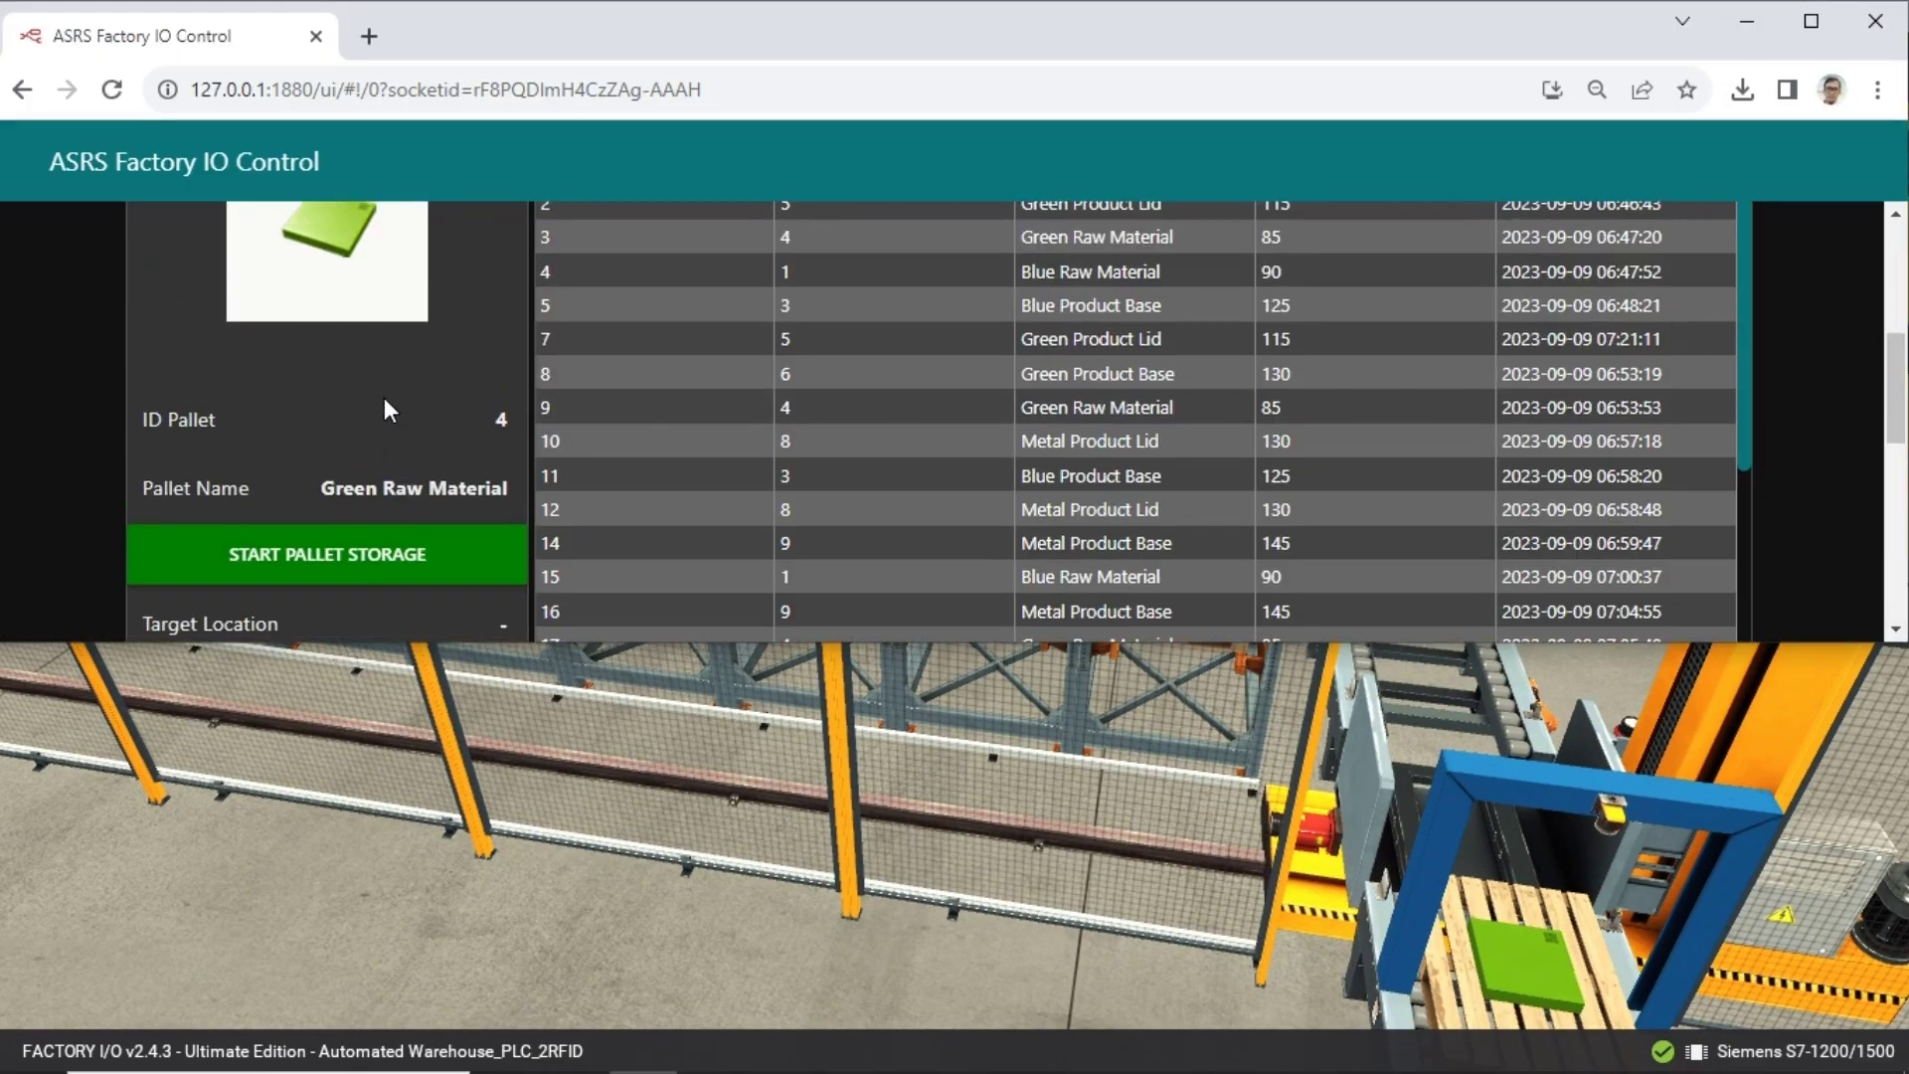
{"action": "scroll", "coordinate": [388, 427], "scroll_direction": "up", "scroll_amount": 3}
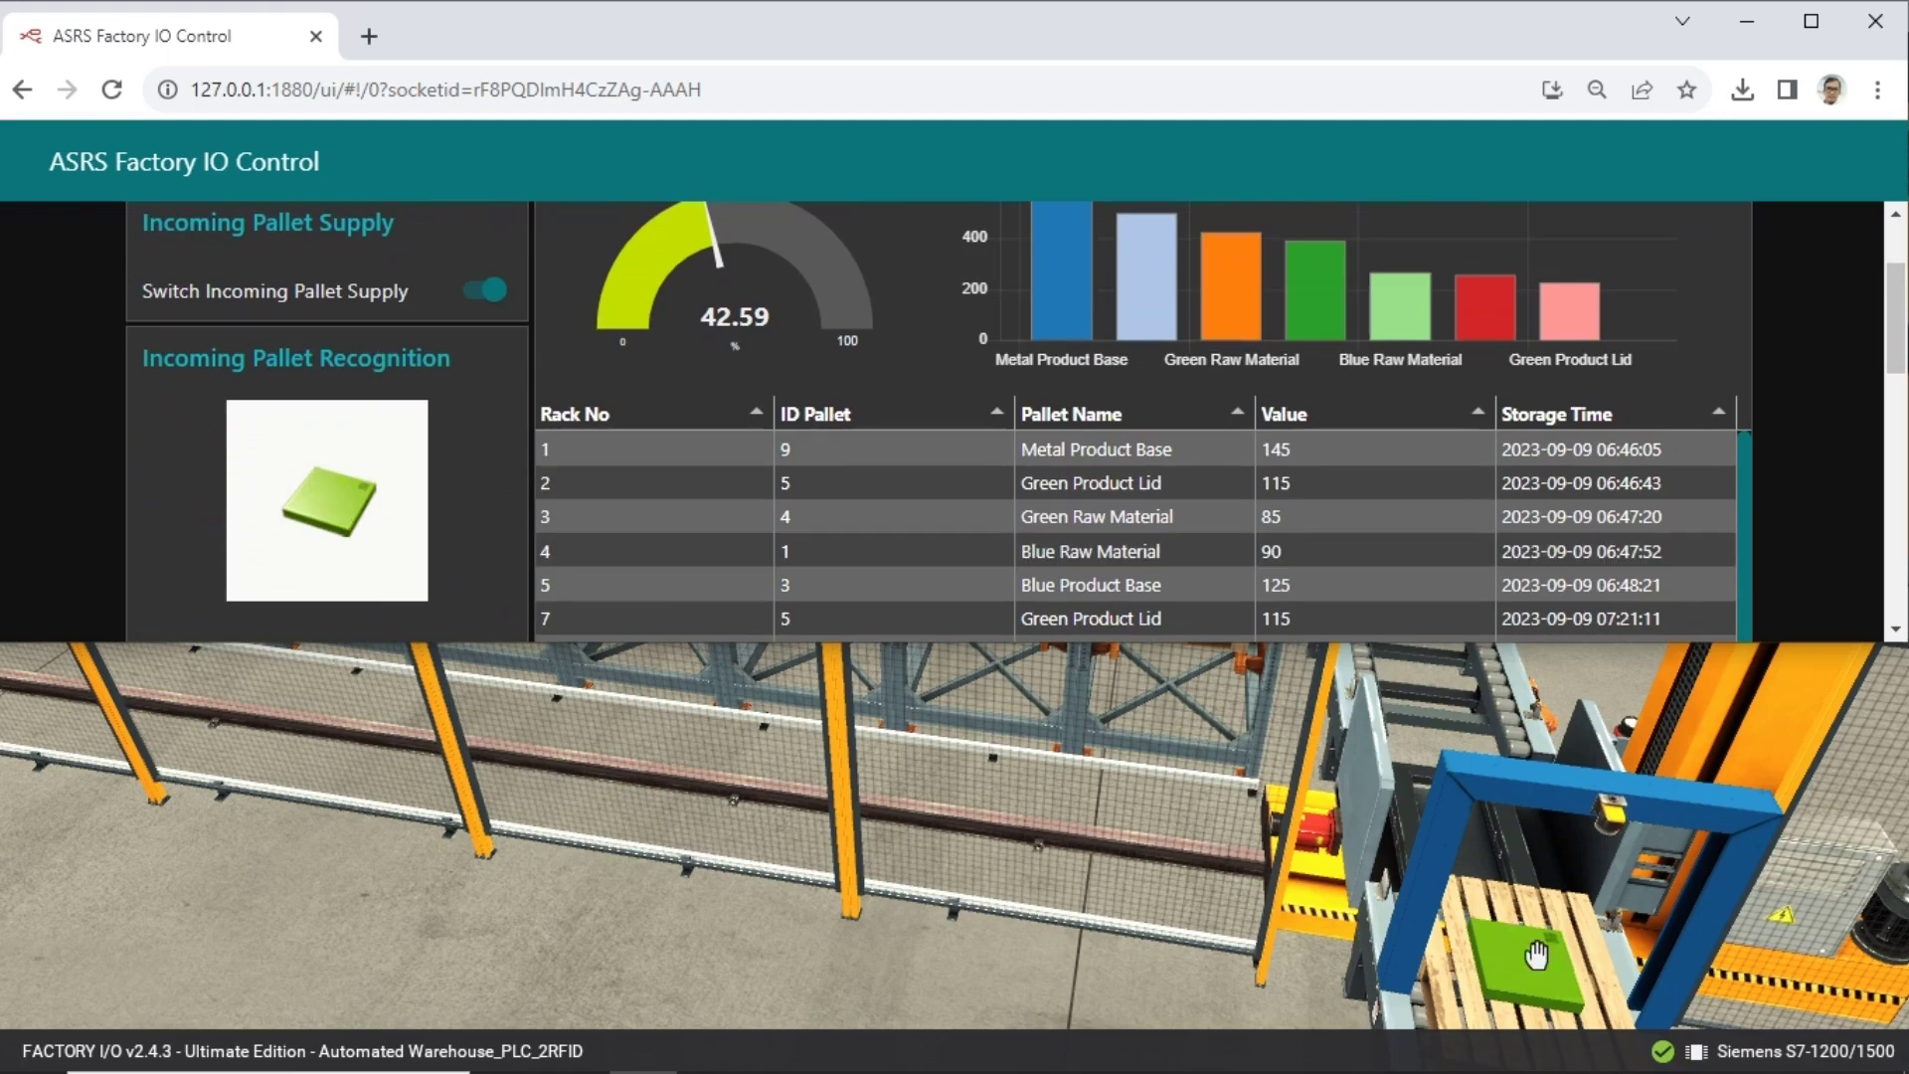
{"action": "scroll", "coordinate": [473, 529], "scroll_direction": "down", "scroll_amount": 3}
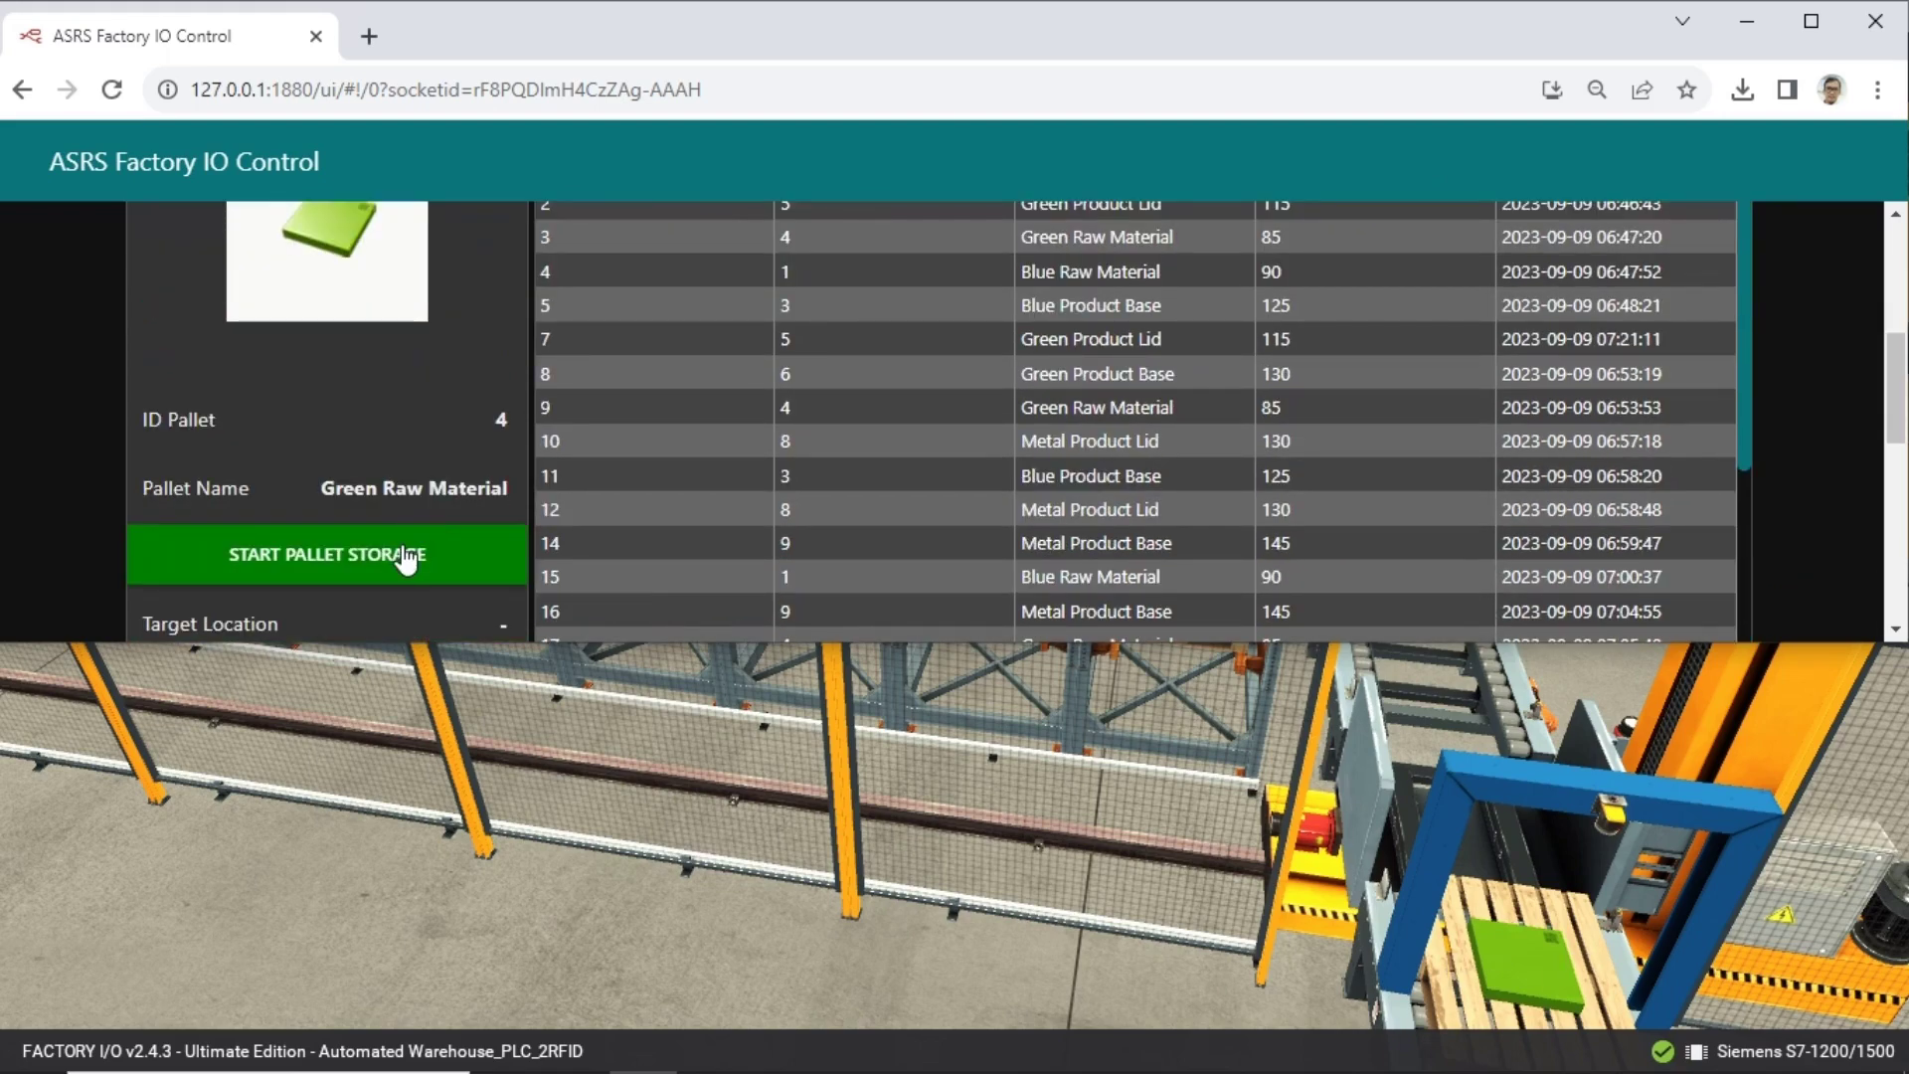
{"action": "left_click", "coordinate": [406, 559]}
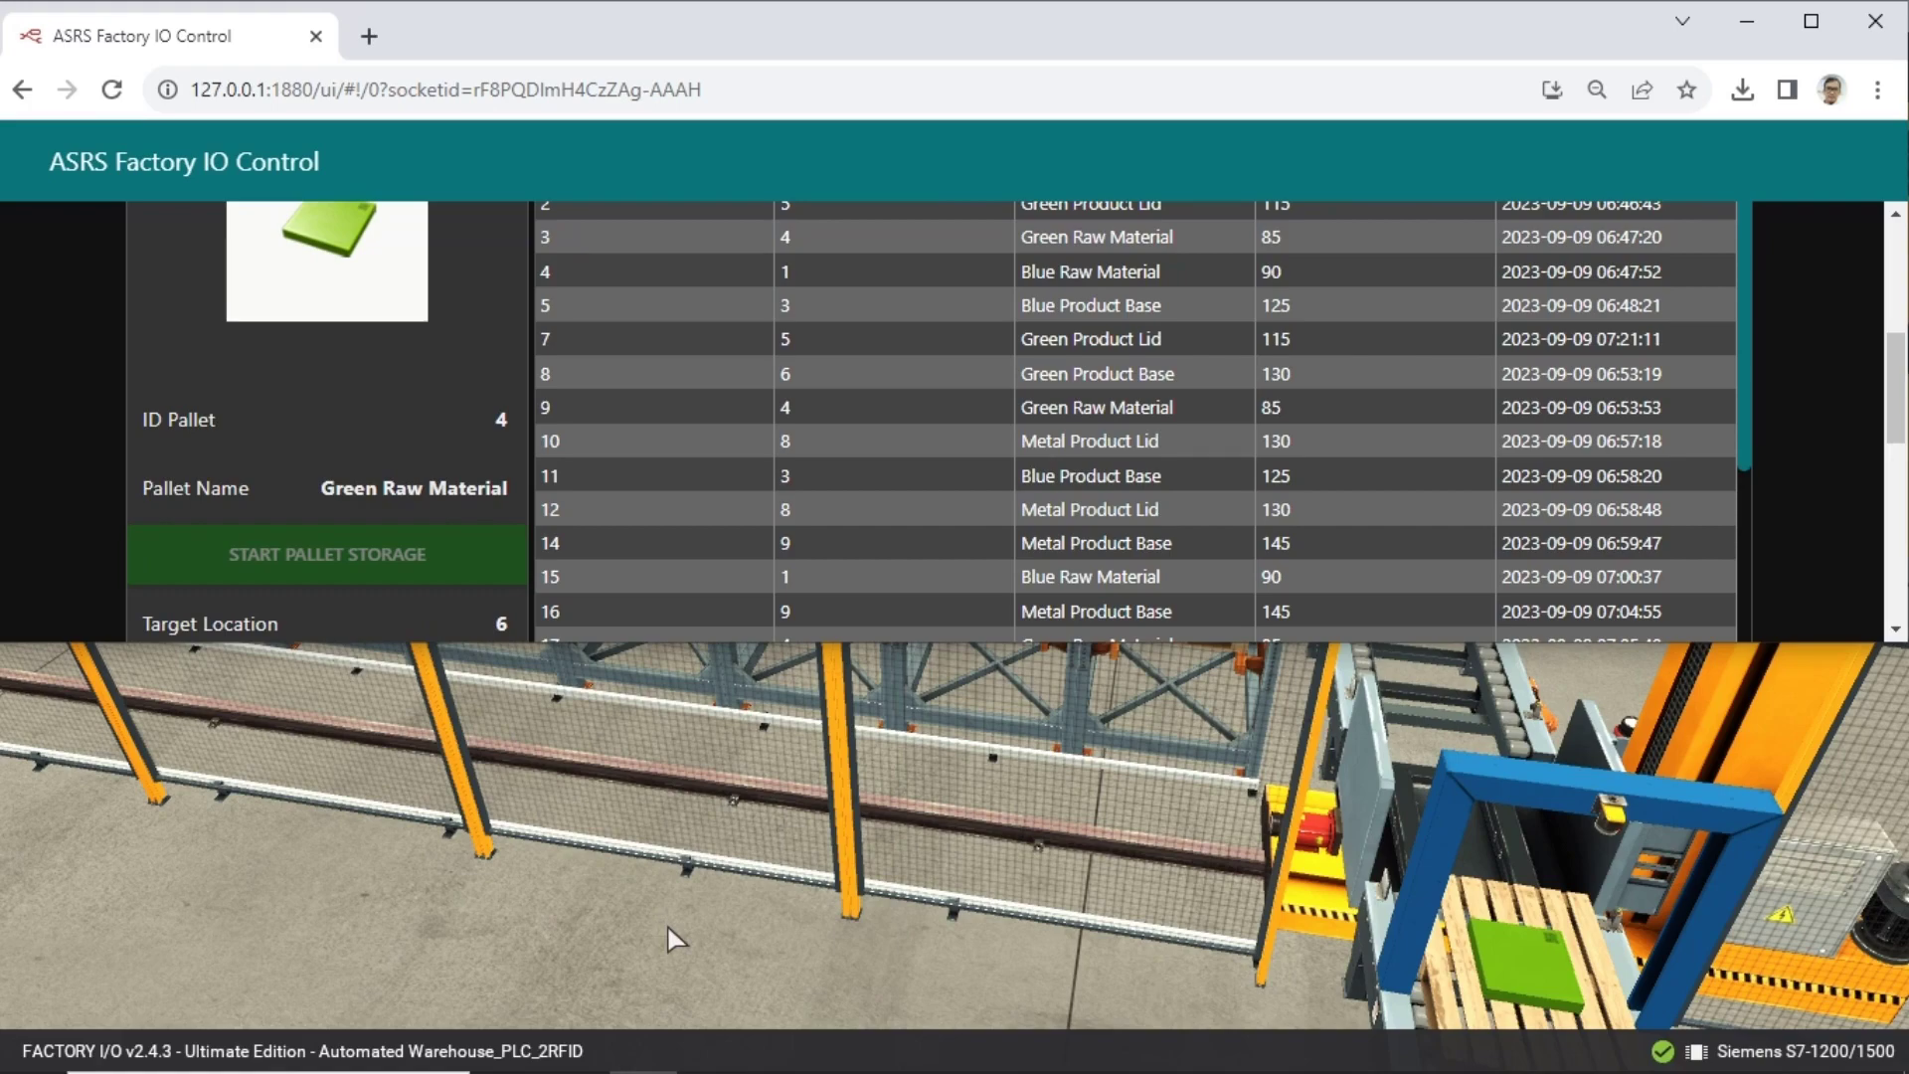
Frame the rack's lower levels in the Factory IO scene and follow the storage at location 6 in the dashboard's location visualization.
{"action": "left_click", "coordinate": [701, 912]}
{"action": "right_click_drag", "start_coordinate": [701, 898], "coordinate": [954, 552]}
{"action": "key", "text": "a"}
{"action": "key", "text": "alt+Tab"}
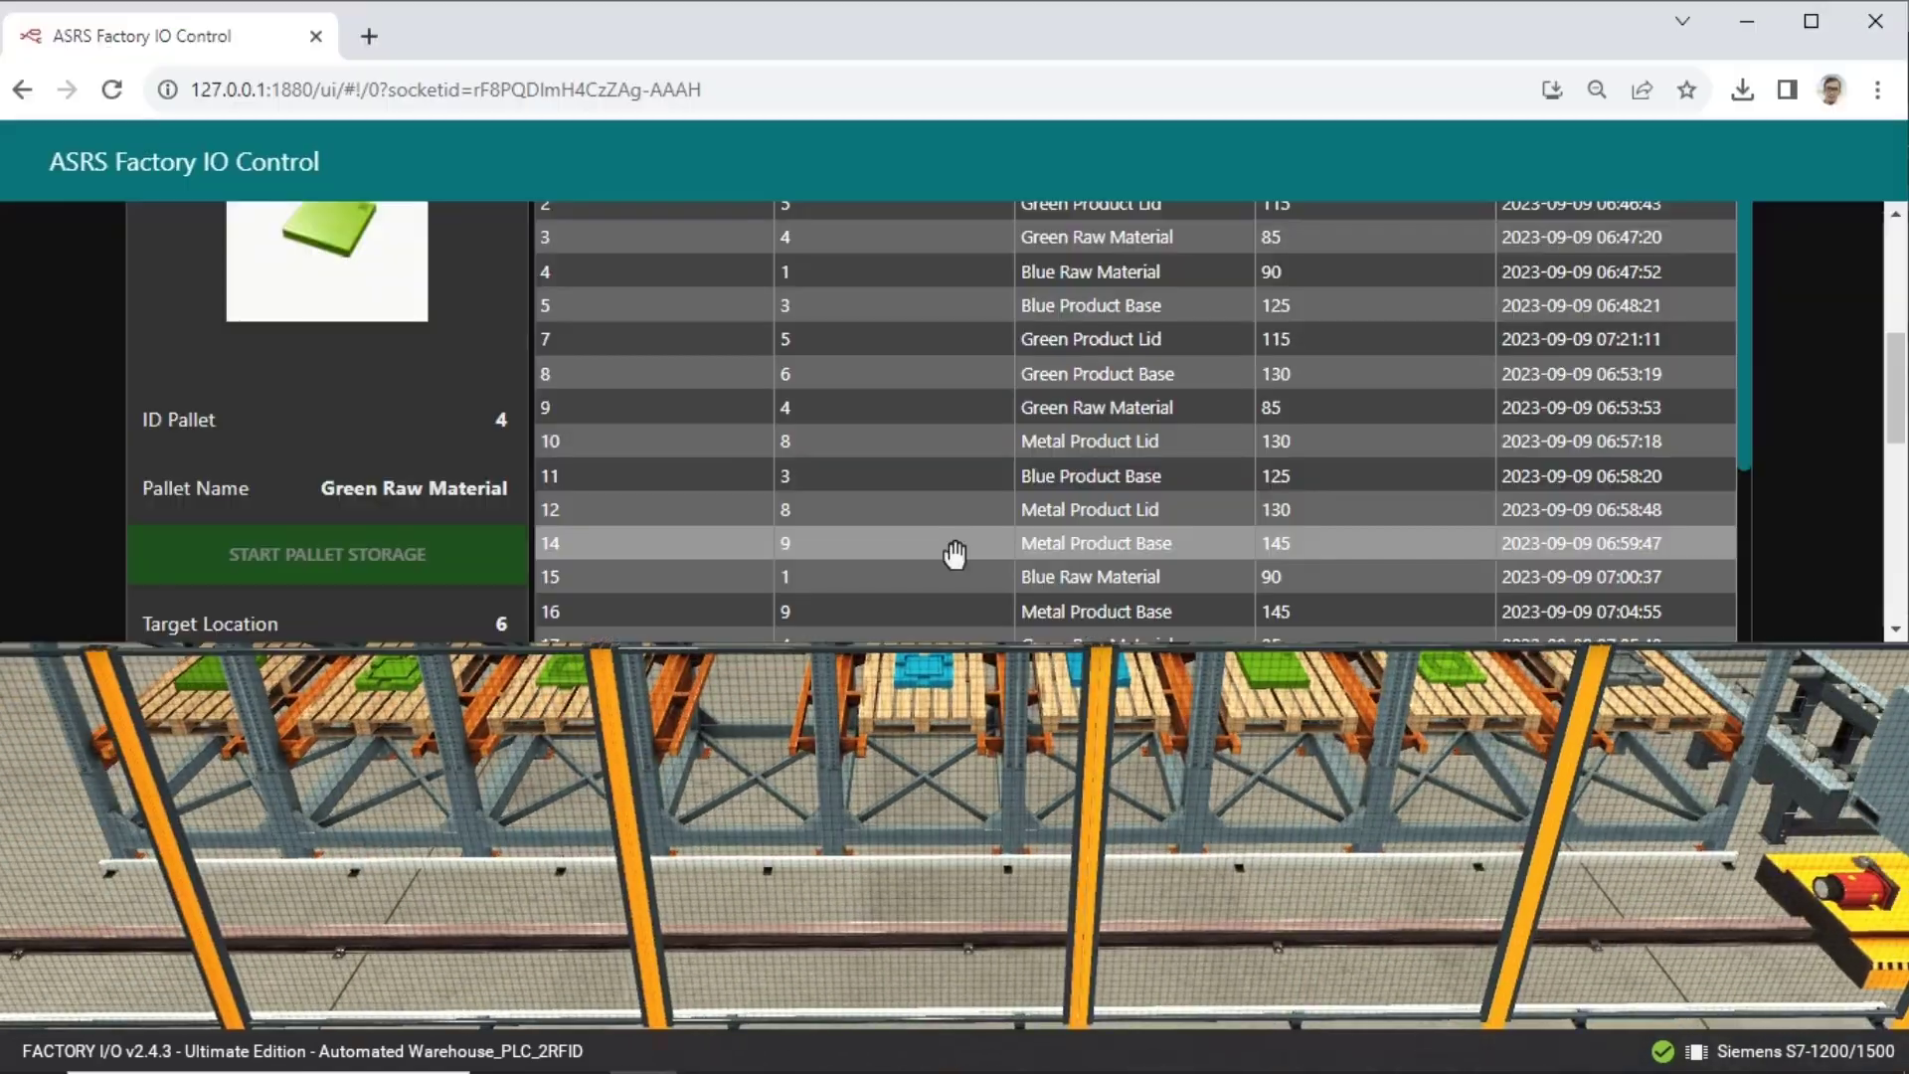
{"action": "scroll", "coordinate": [1797, 462], "scroll_direction": "down", "scroll_amount": 5}
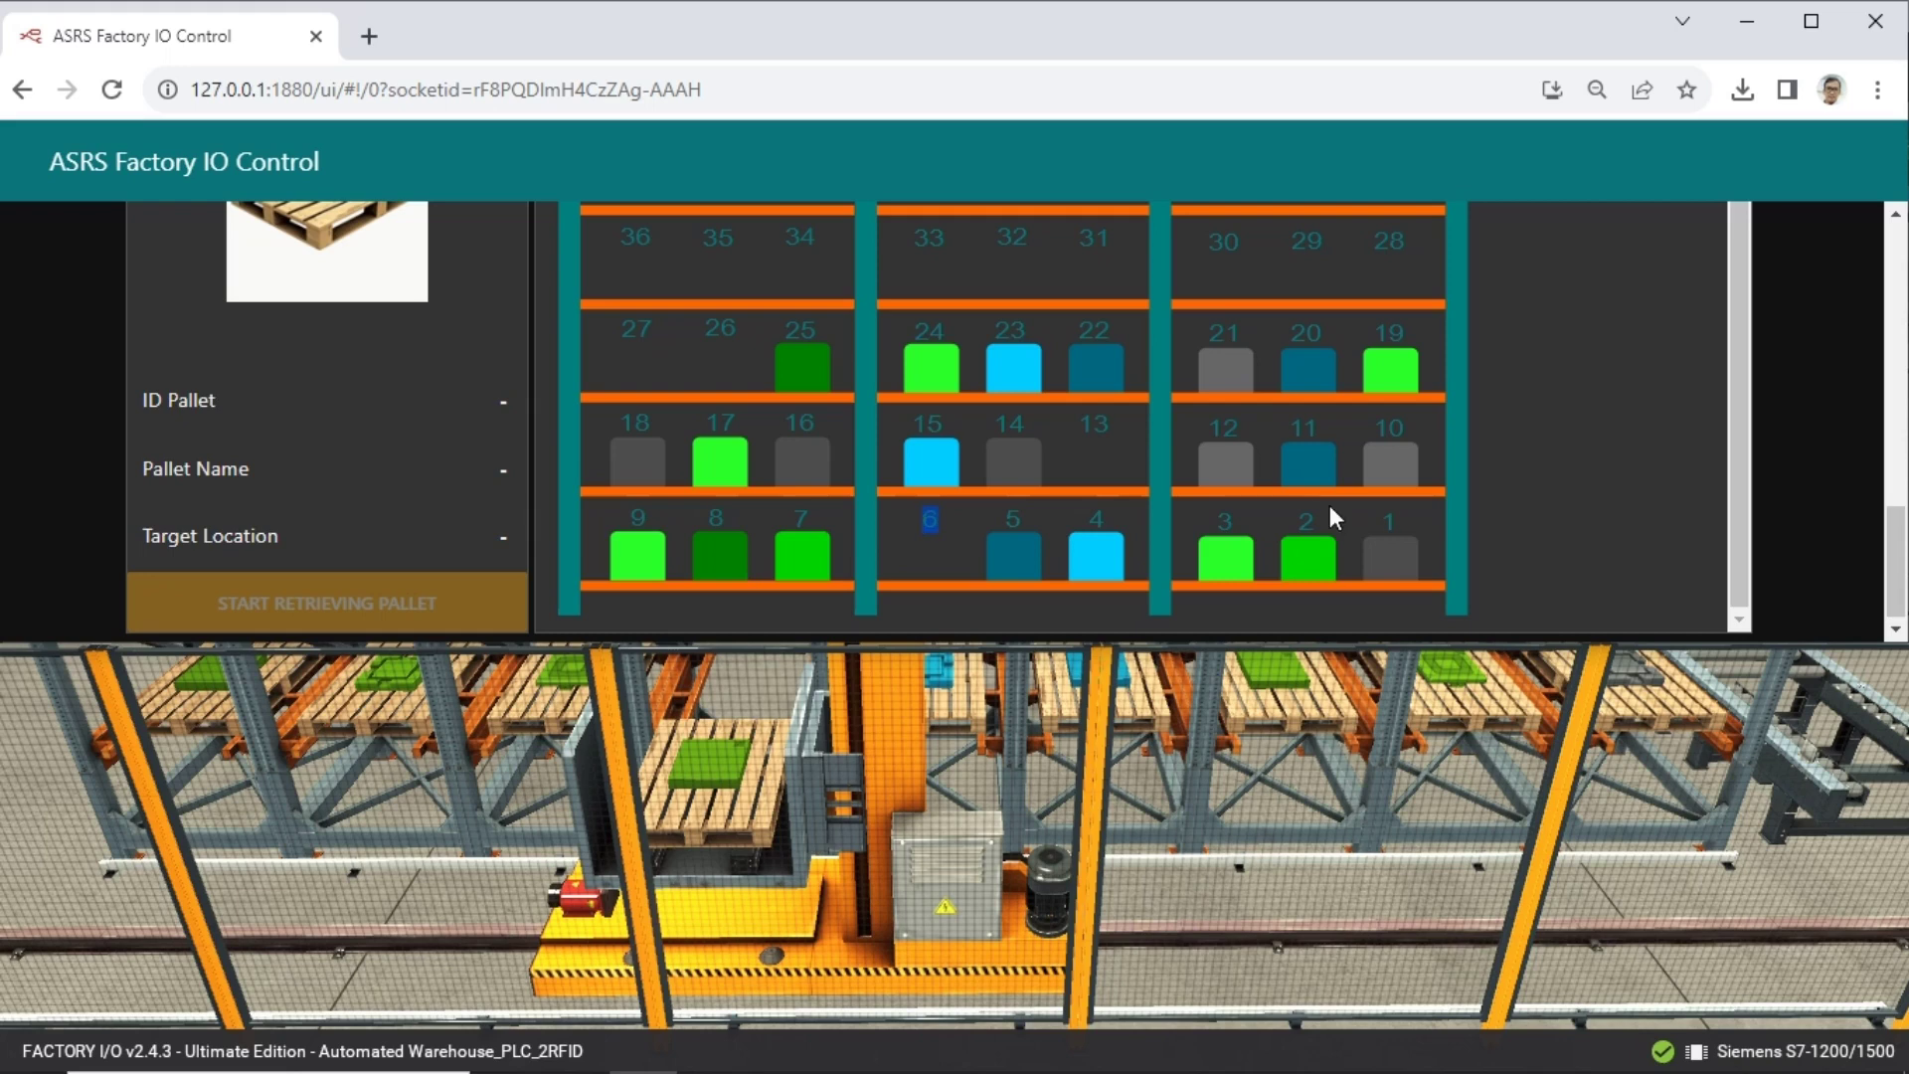
{"action": "left_click", "coordinate": [1595, 479]}
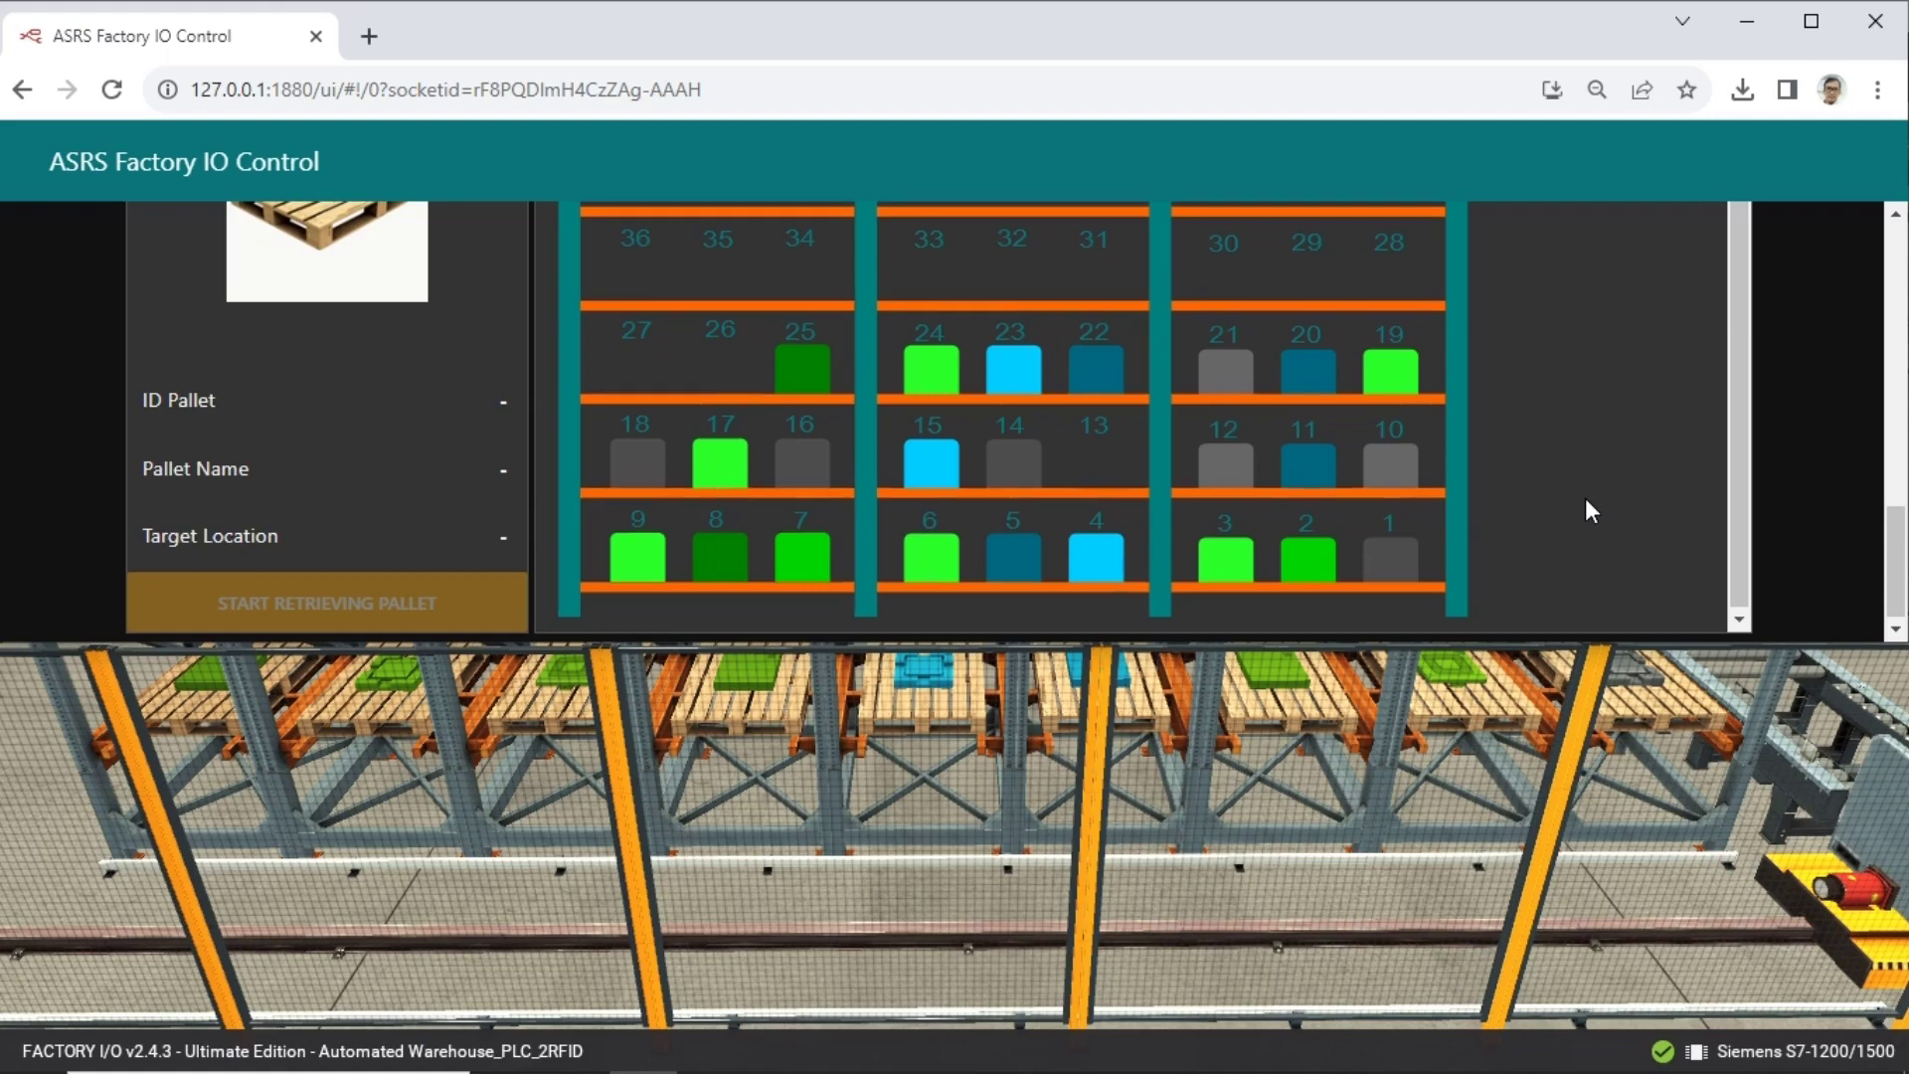
Check the next incoming pallet on the ASRS dashboard and in the Factory IO scene, and start storing the Metal Product Lid pallet.
{"action": "scroll", "coordinate": [478, 394], "scroll_direction": "up", "scroll_amount": 5}
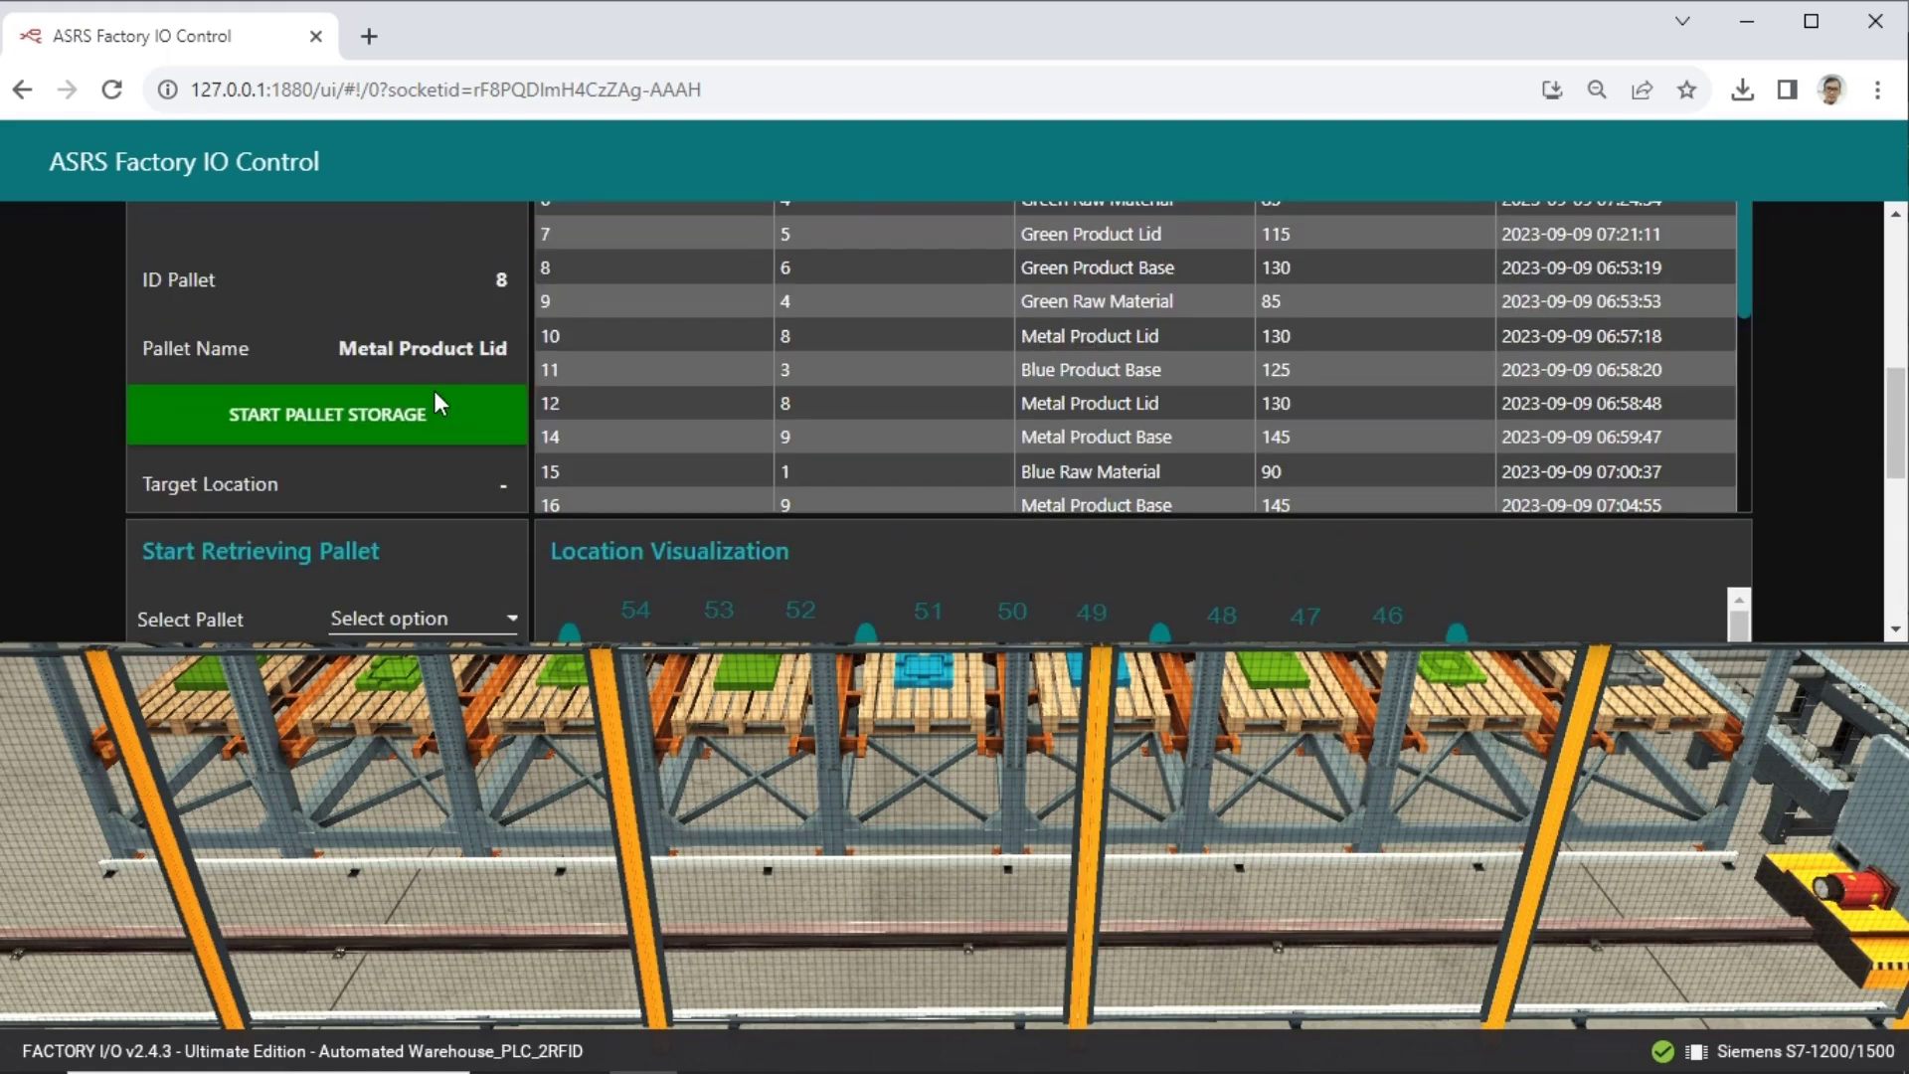
{"action": "left_click", "coordinate": [1071, 1012]}
{"action": "key", "text": "d"}
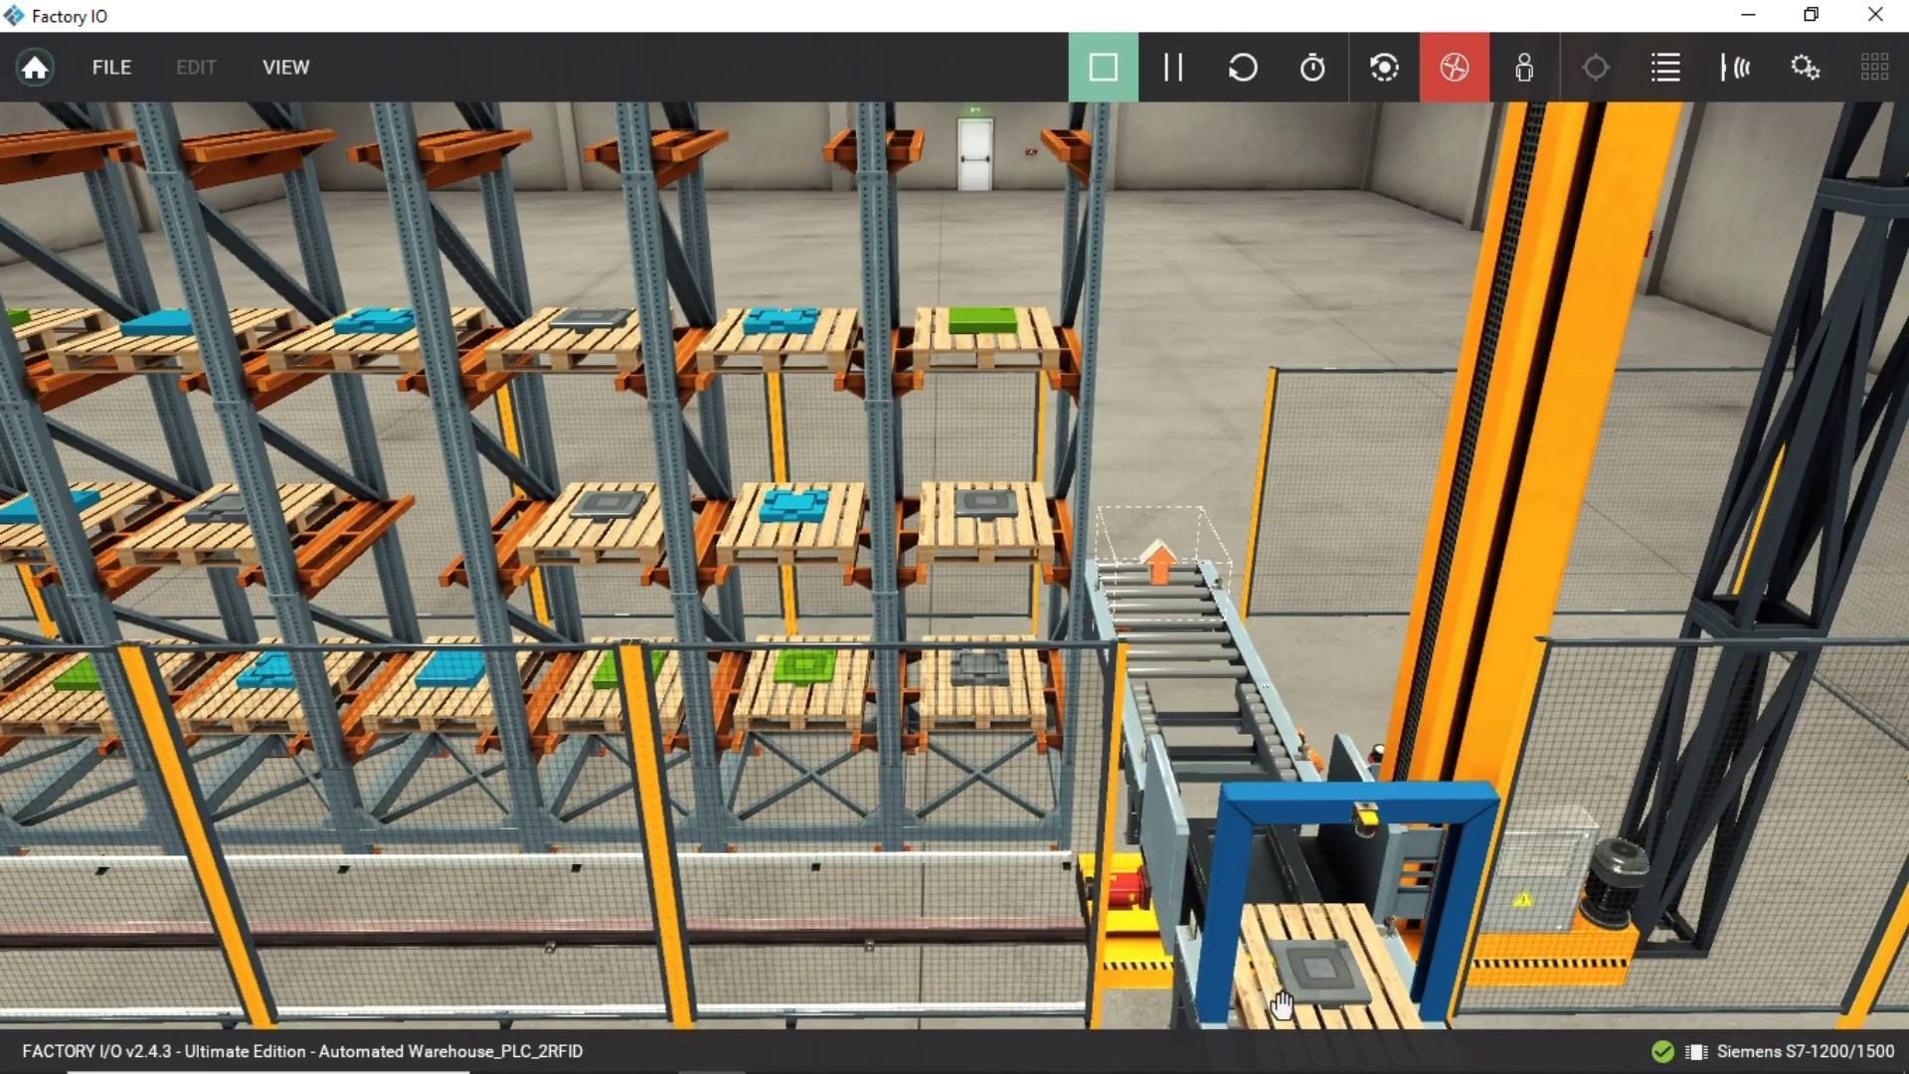
{"action": "key", "text": "alt+Tab"}
{"action": "scroll", "coordinate": [409, 467], "scroll_direction": "up", "scroll_amount": 3}
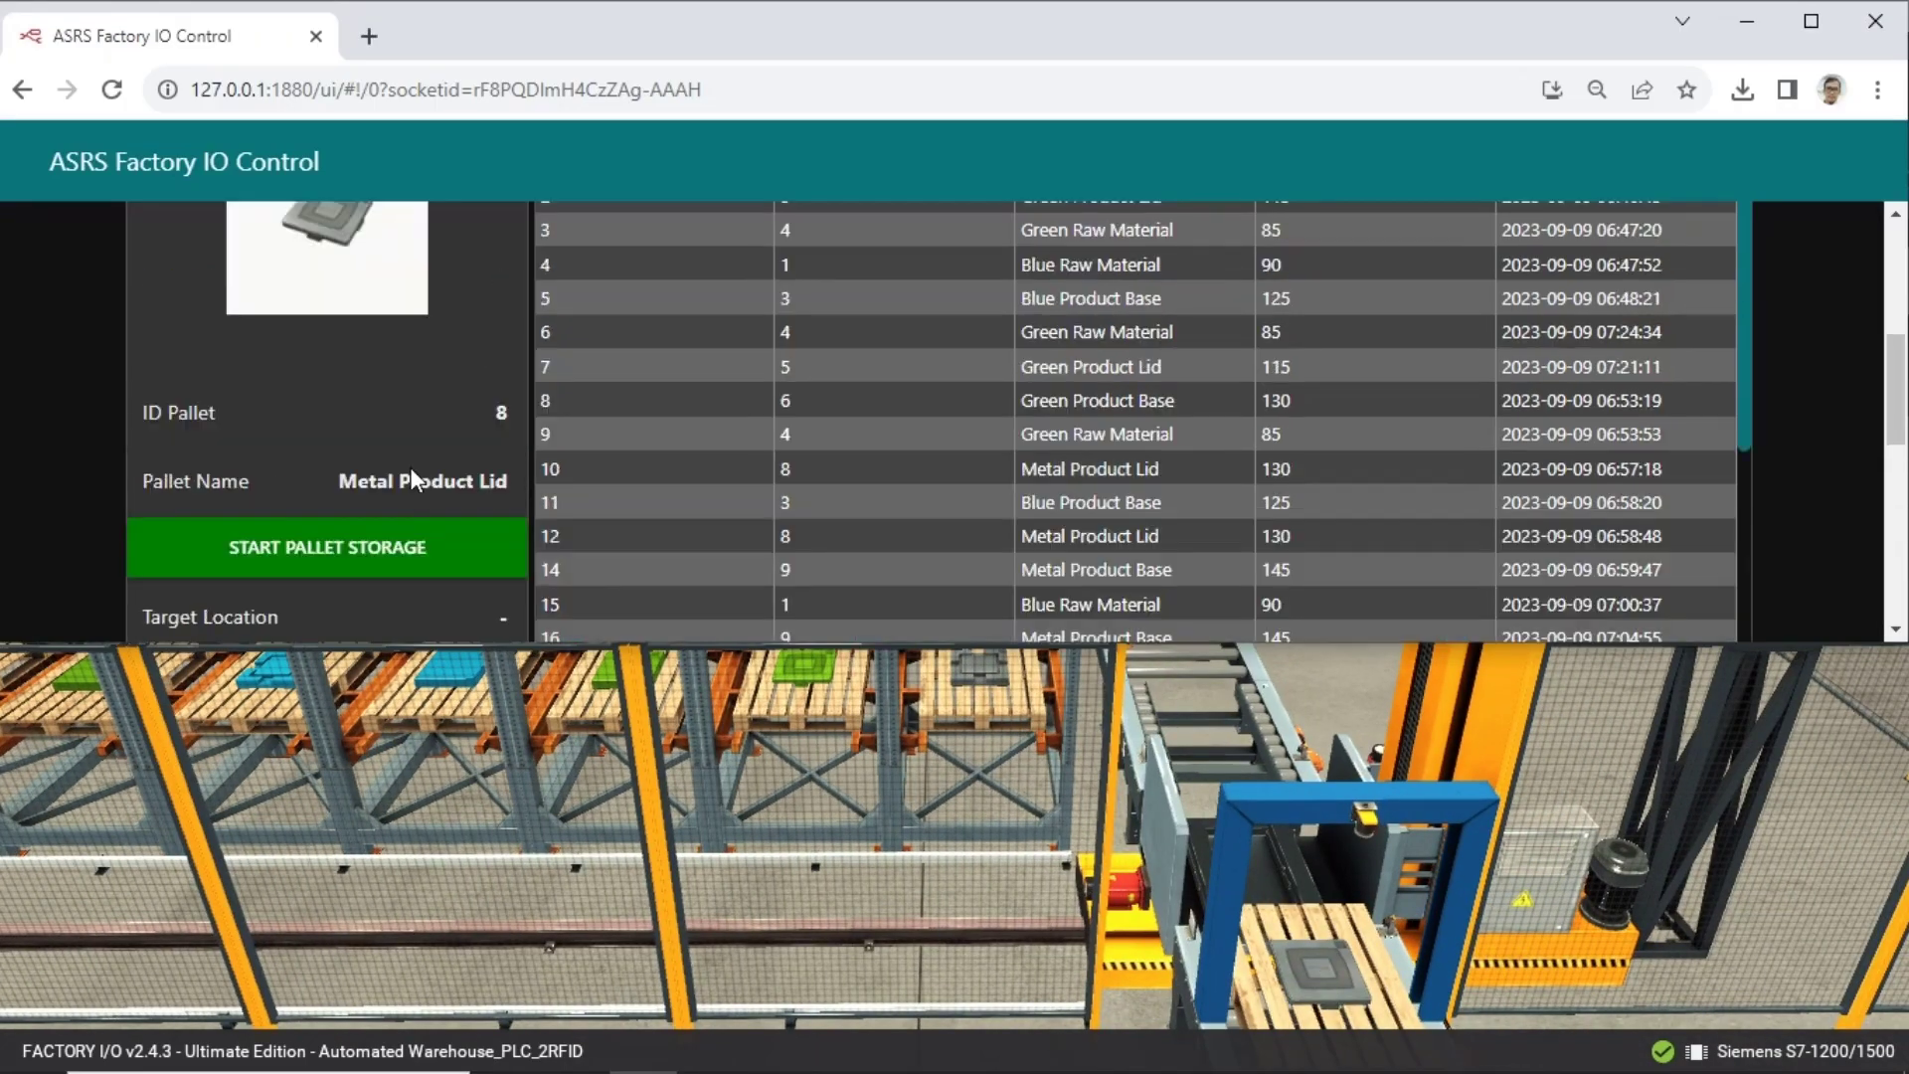
{"action": "scroll", "coordinate": [360, 398], "scroll_direction": "down", "scroll_amount": 3}
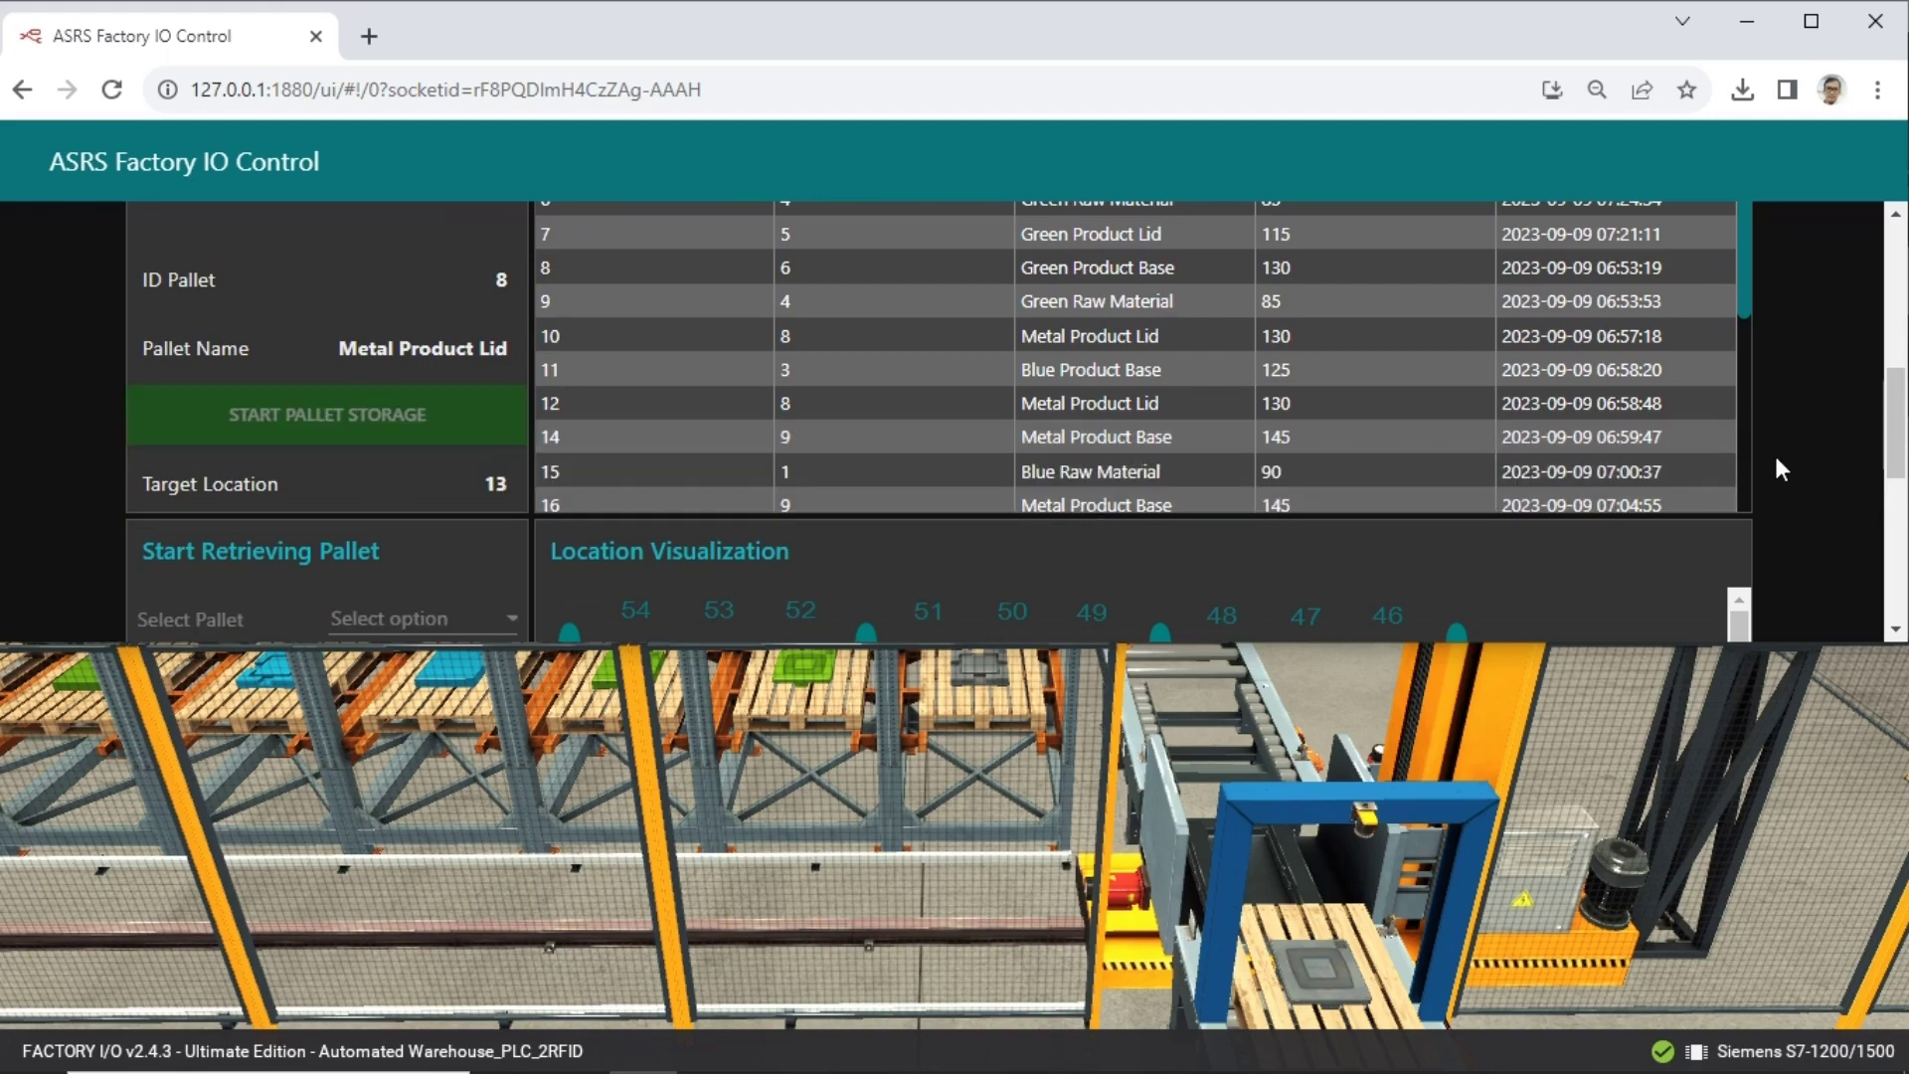
Find the Metal Product Lid pallet's target location 13 in the dashboard's location visualization.
{"action": "scroll", "coordinate": [1774, 452], "scroll_direction": "down", "scroll_amount": 3}
{"action": "scroll", "coordinate": [1780, 469], "scroll_direction": "down", "scroll_amount": 1}
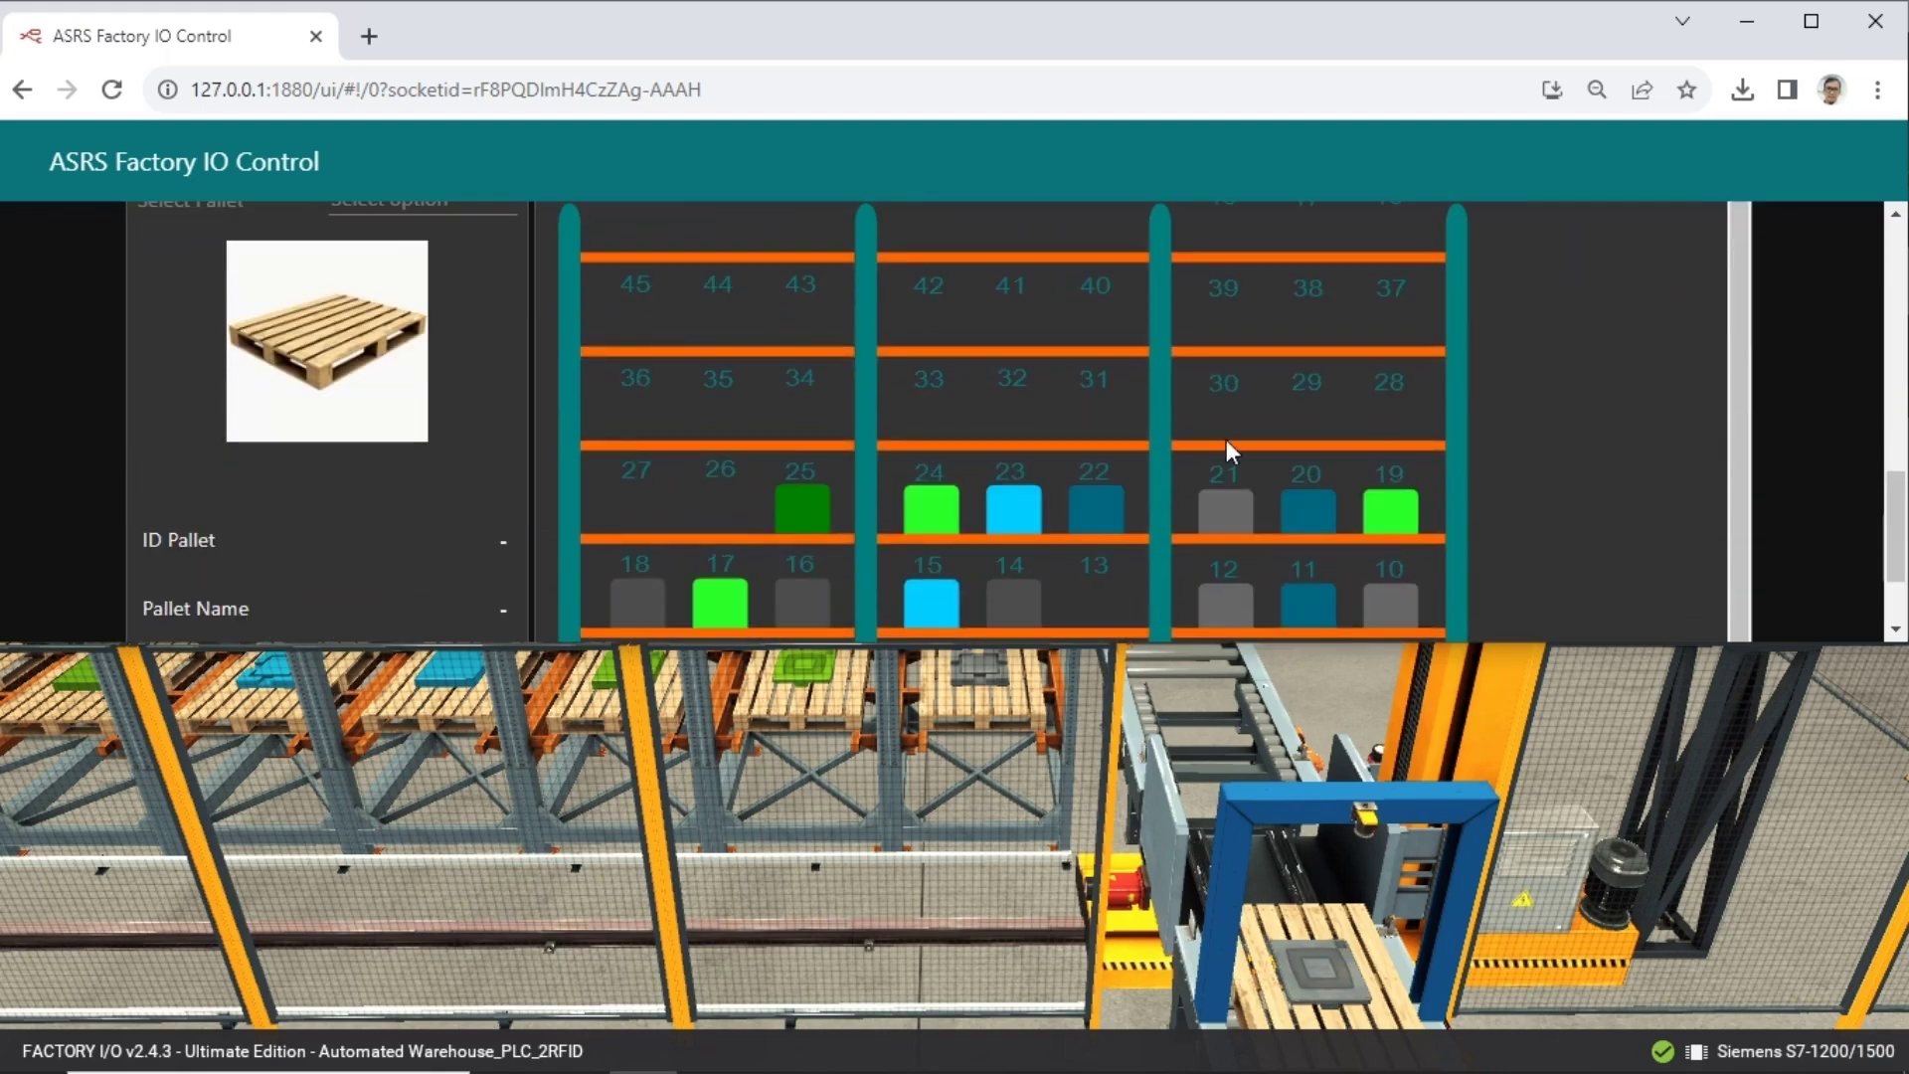
{"action": "scroll", "coordinate": [1141, 495], "scroll_direction": "down", "scroll_amount": 2}
{"action": "double_click", "coordinate": [1091, 428]}
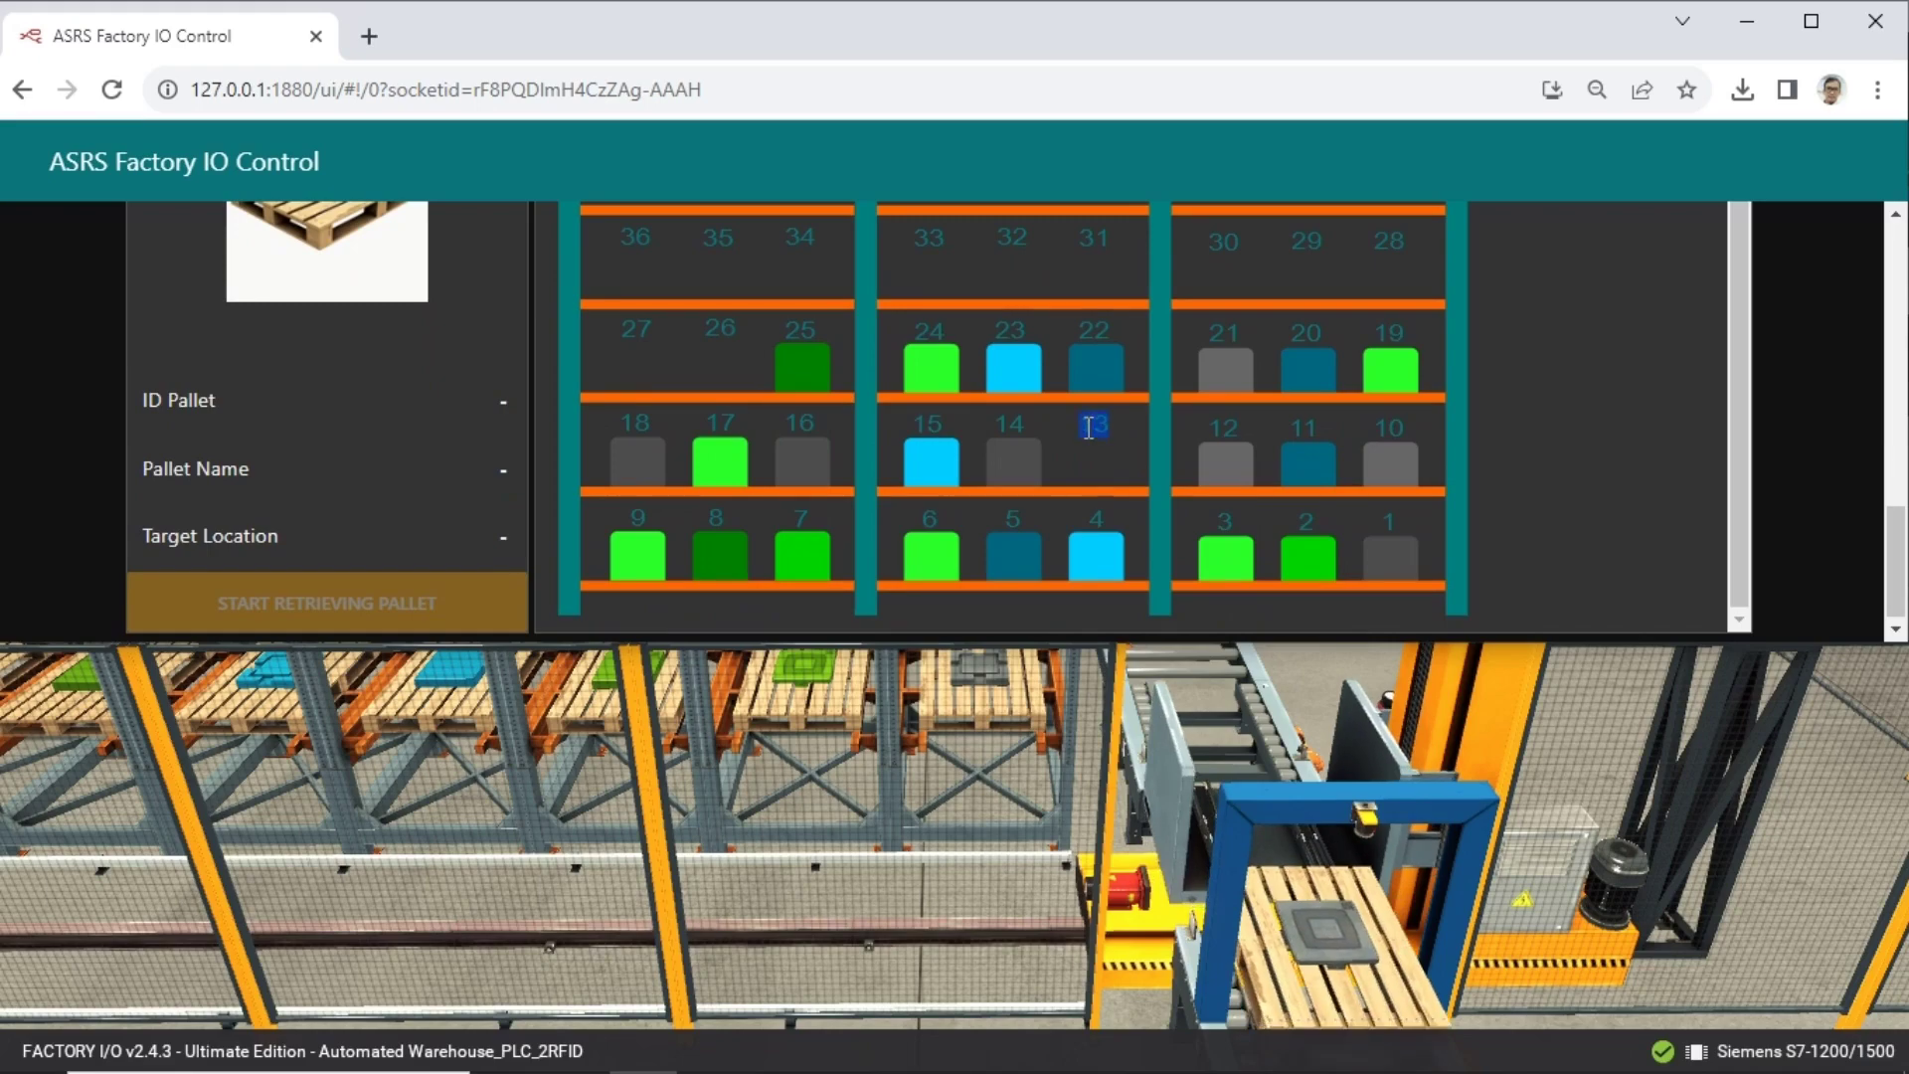
Follow the Metal Product Lid pallet to rack location 13 in the Factory IO scene and check that location in the dashboard's visualization.
{"action": "left_click", "coordinate": [977, 997]}
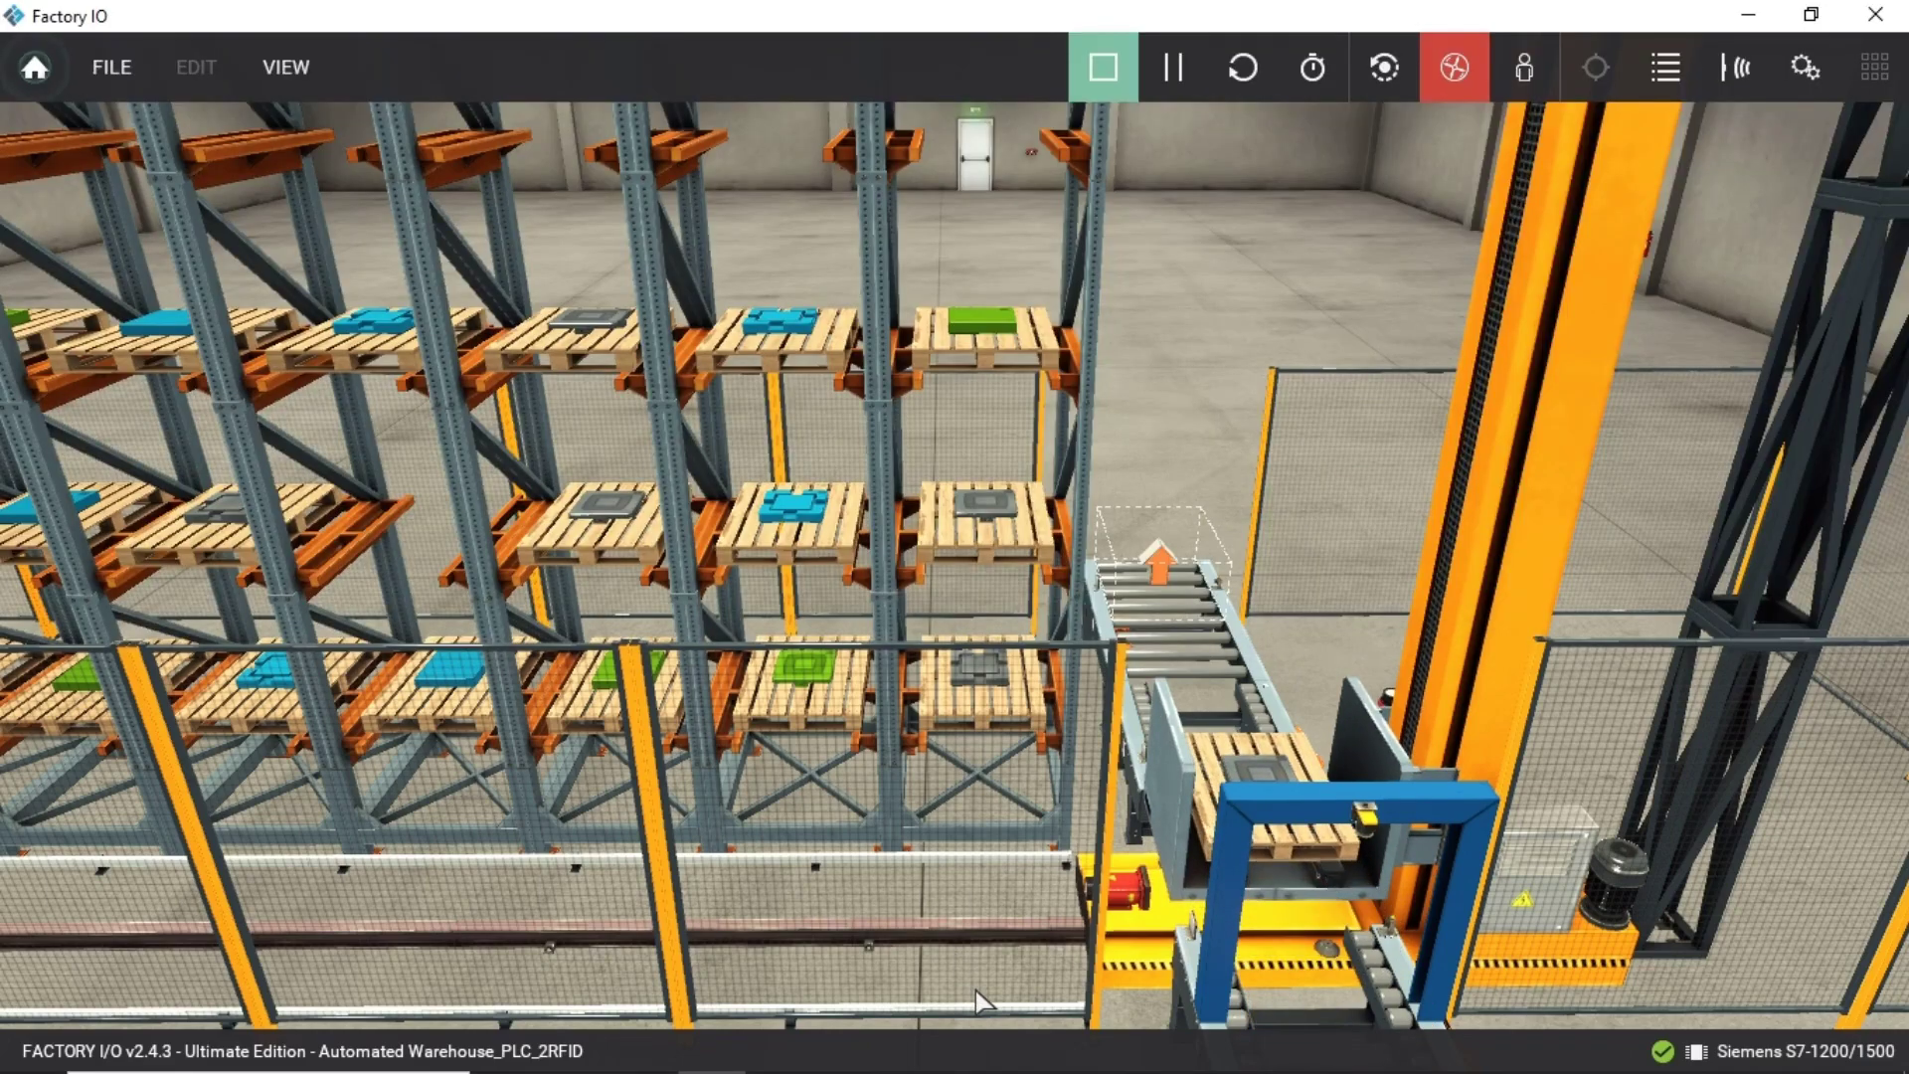
{"action": "key", "text": "a"}
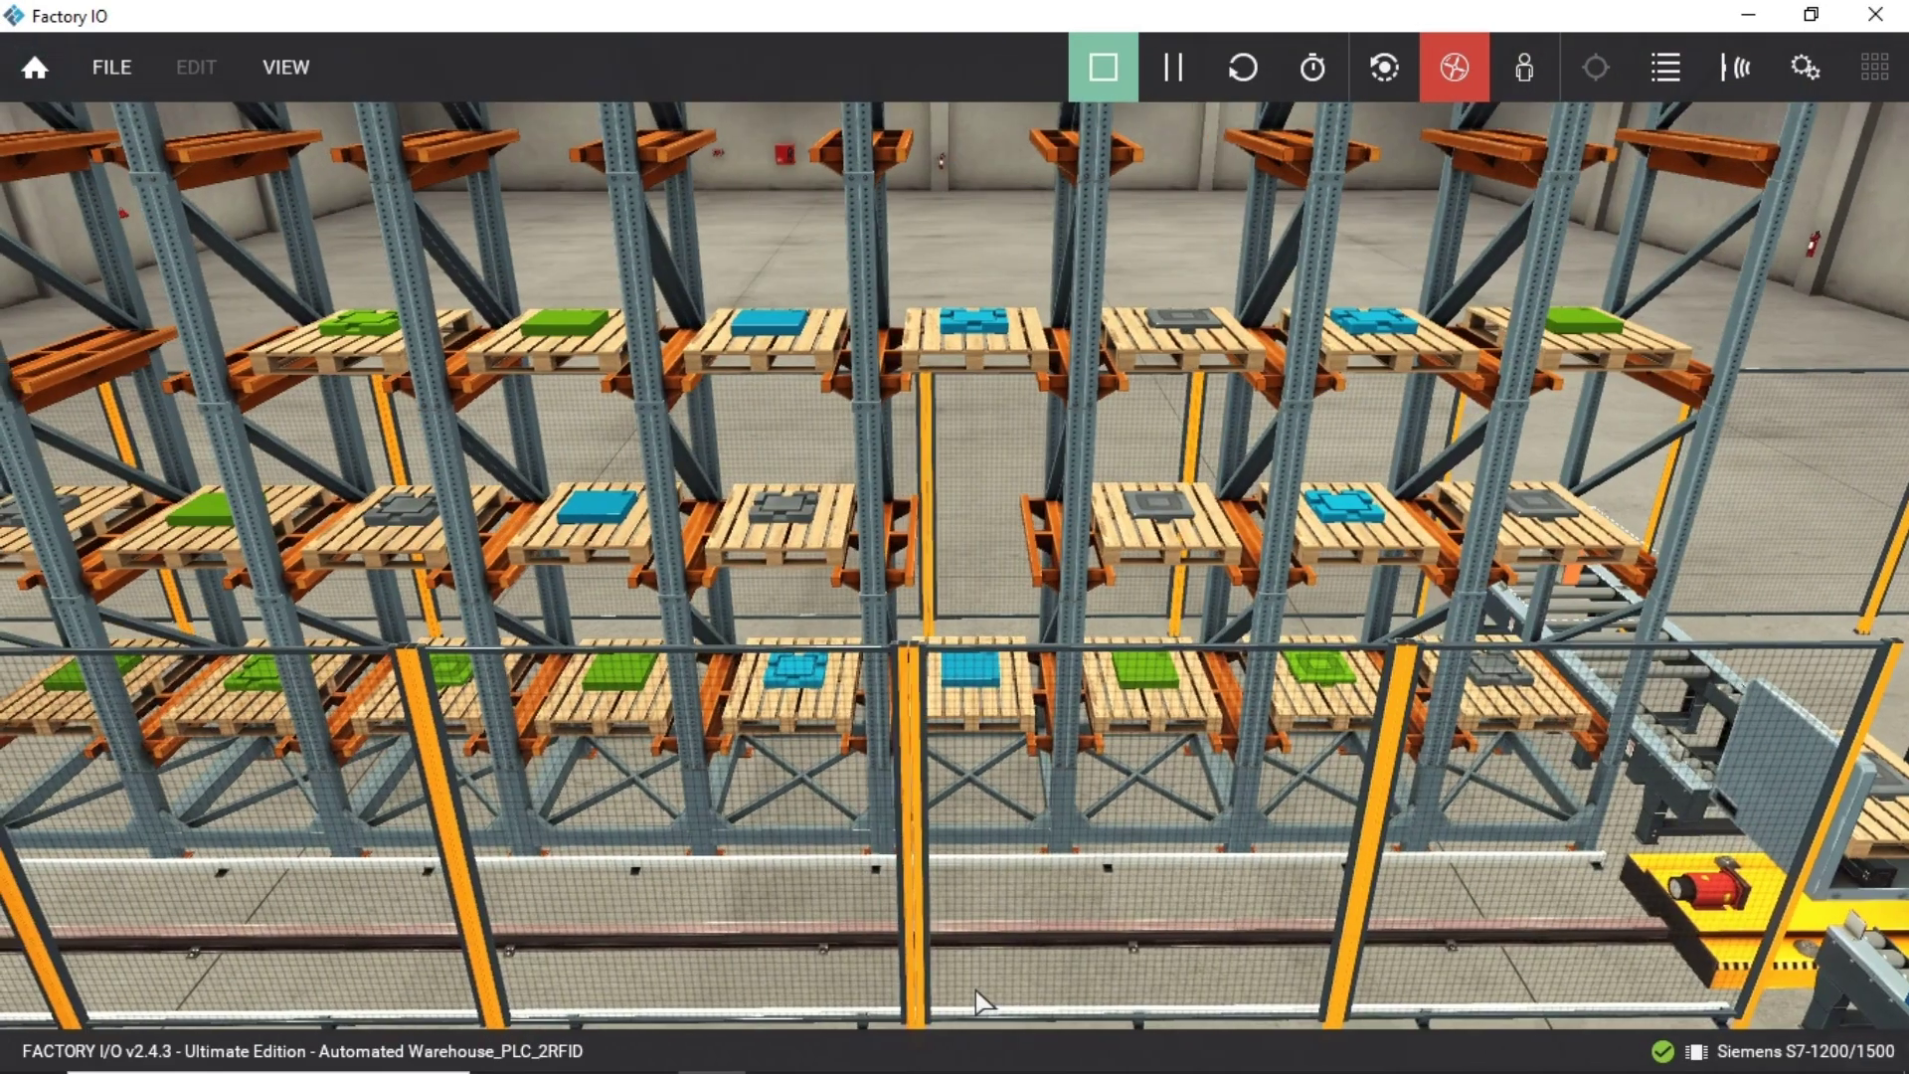
{"action": "key", "text": "alt+Tab"}
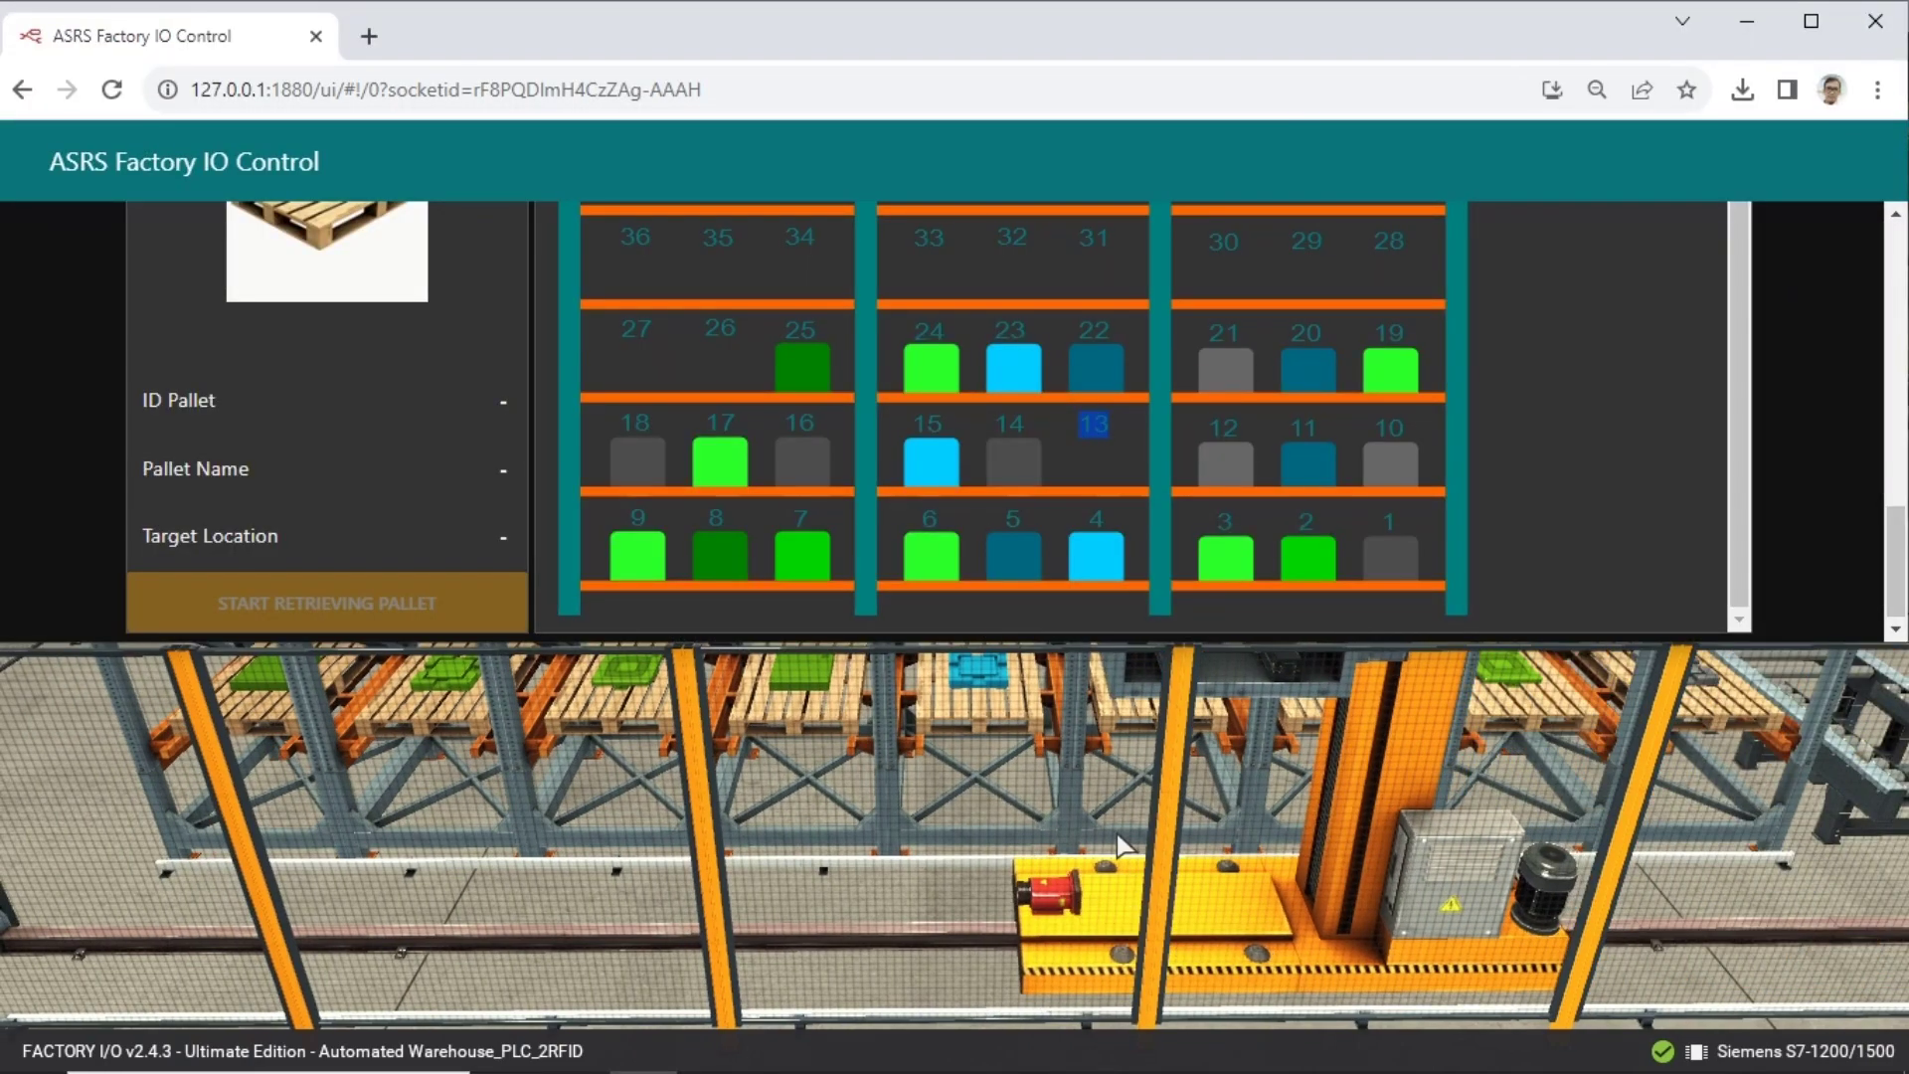
{"action": "key", "text": "alt+Tab"}
{"action": "key", "text": "alt+Tab"}
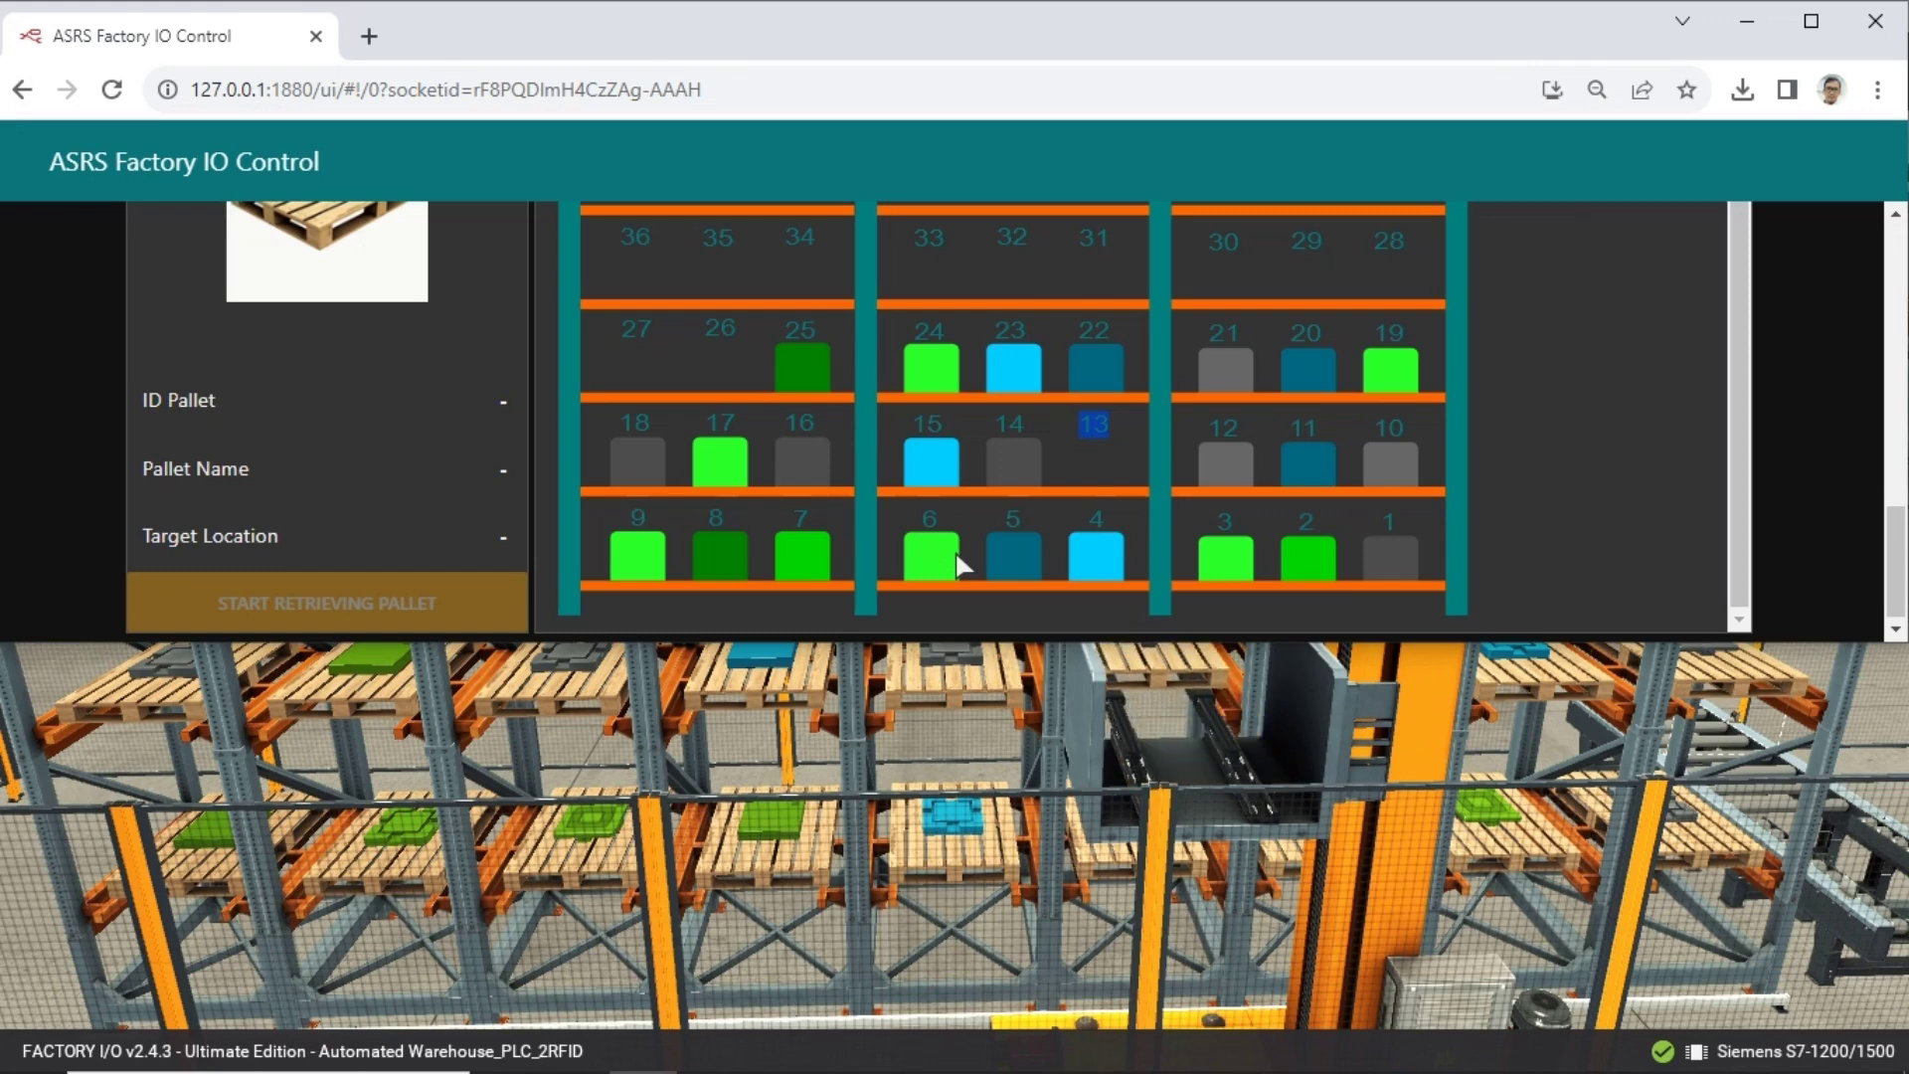
{"action": "left_click", "coordinate": [1611, 367]}
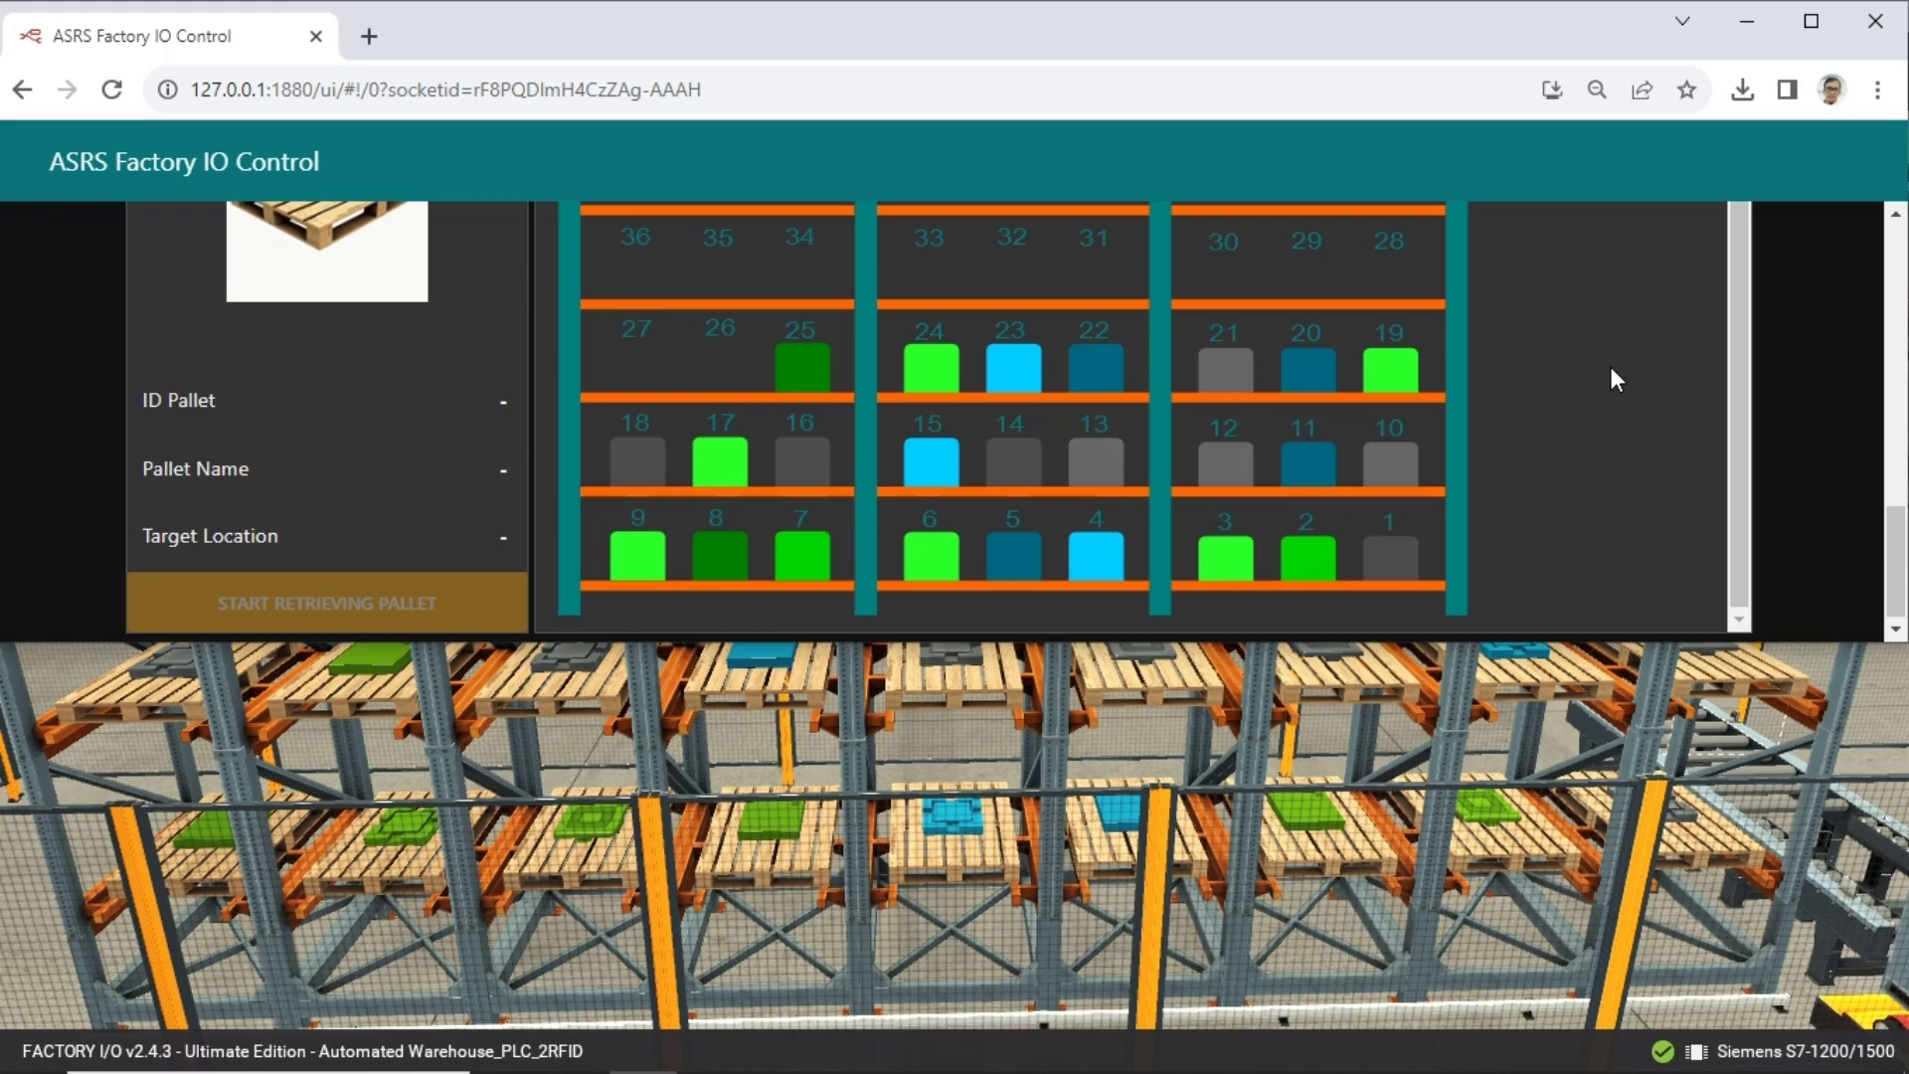
{"action": "double_click", "coordinate": [1104, 423]}
Frame the entry conveyor in the Factory IO scene and start storing the recognized Green Product Base pallet from the ASRS dashboard.
{"action": "left_click", "coordinate": [1374, 885]}
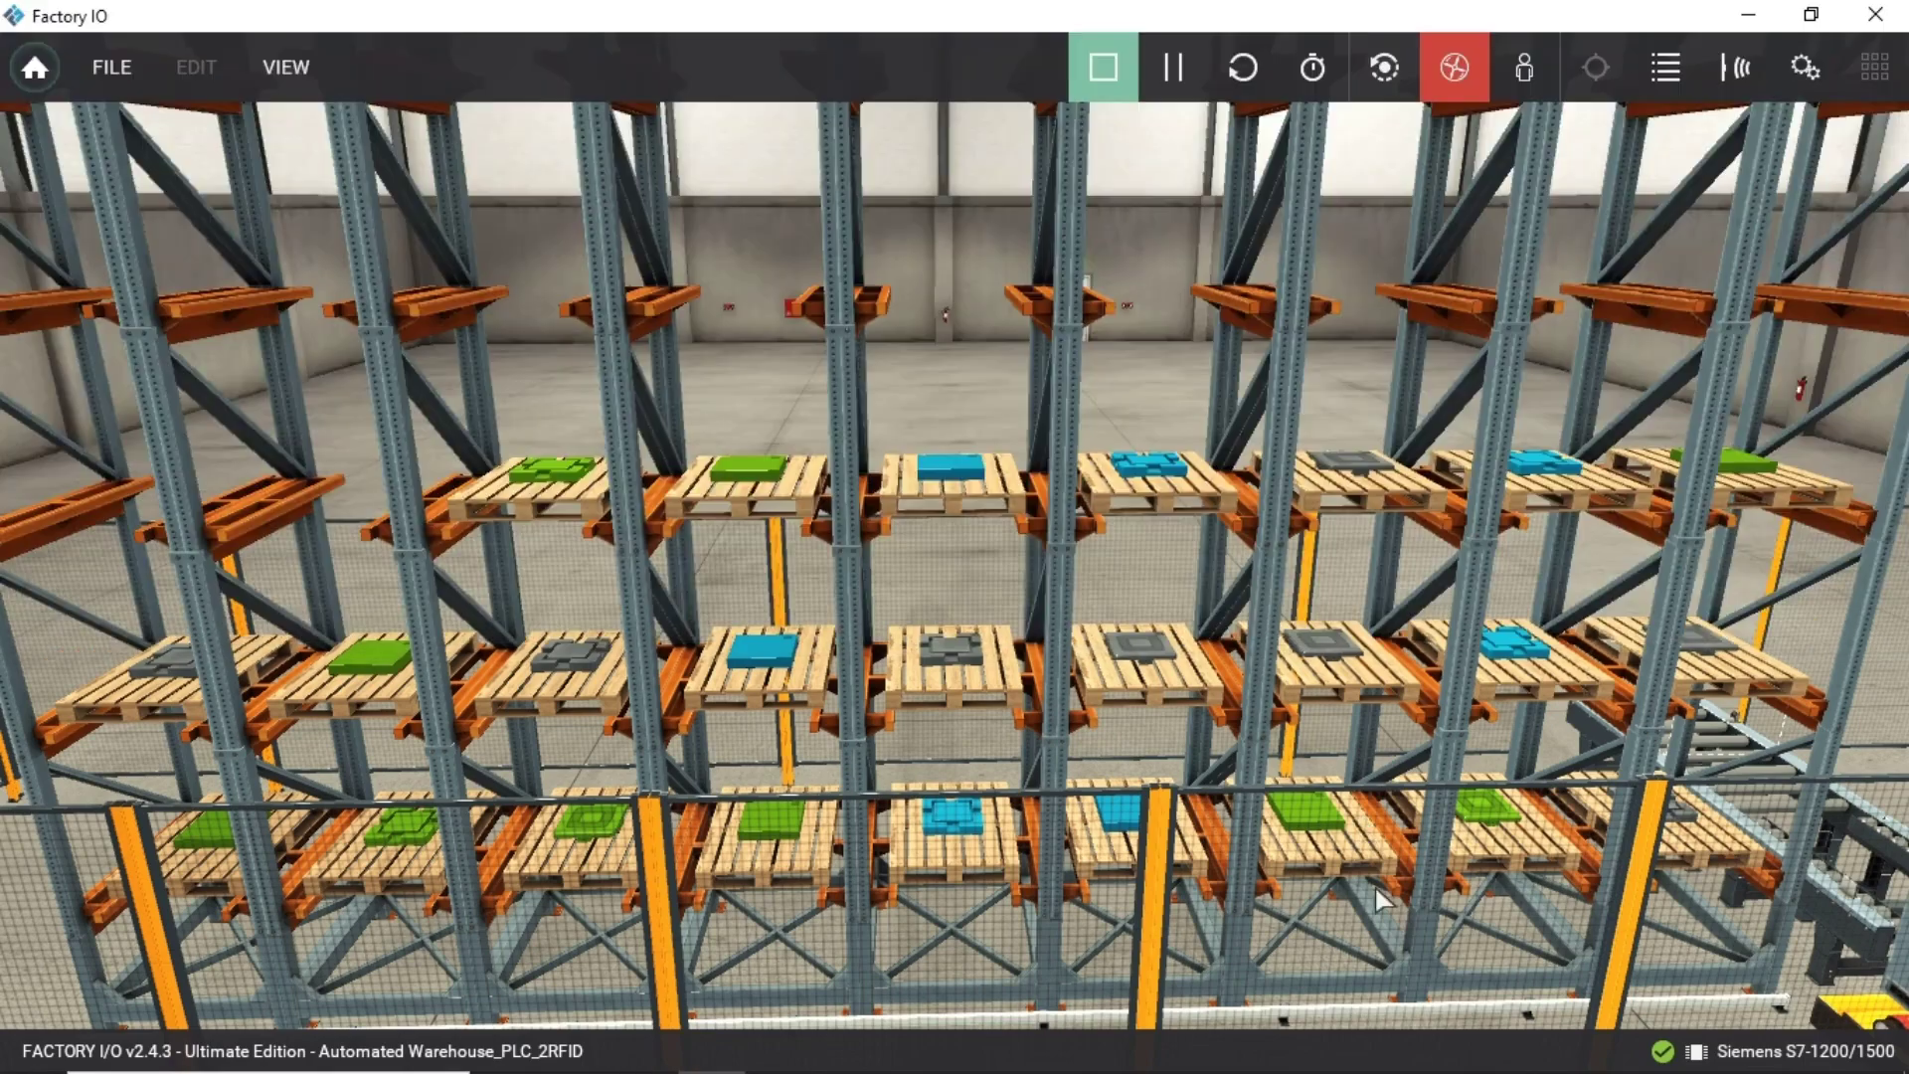
{"action": "scroll", "coordinate": [1374, 885], "scroll_direction": "up", "scroll_amount": 5}
{"action": "key", "text": "d"}
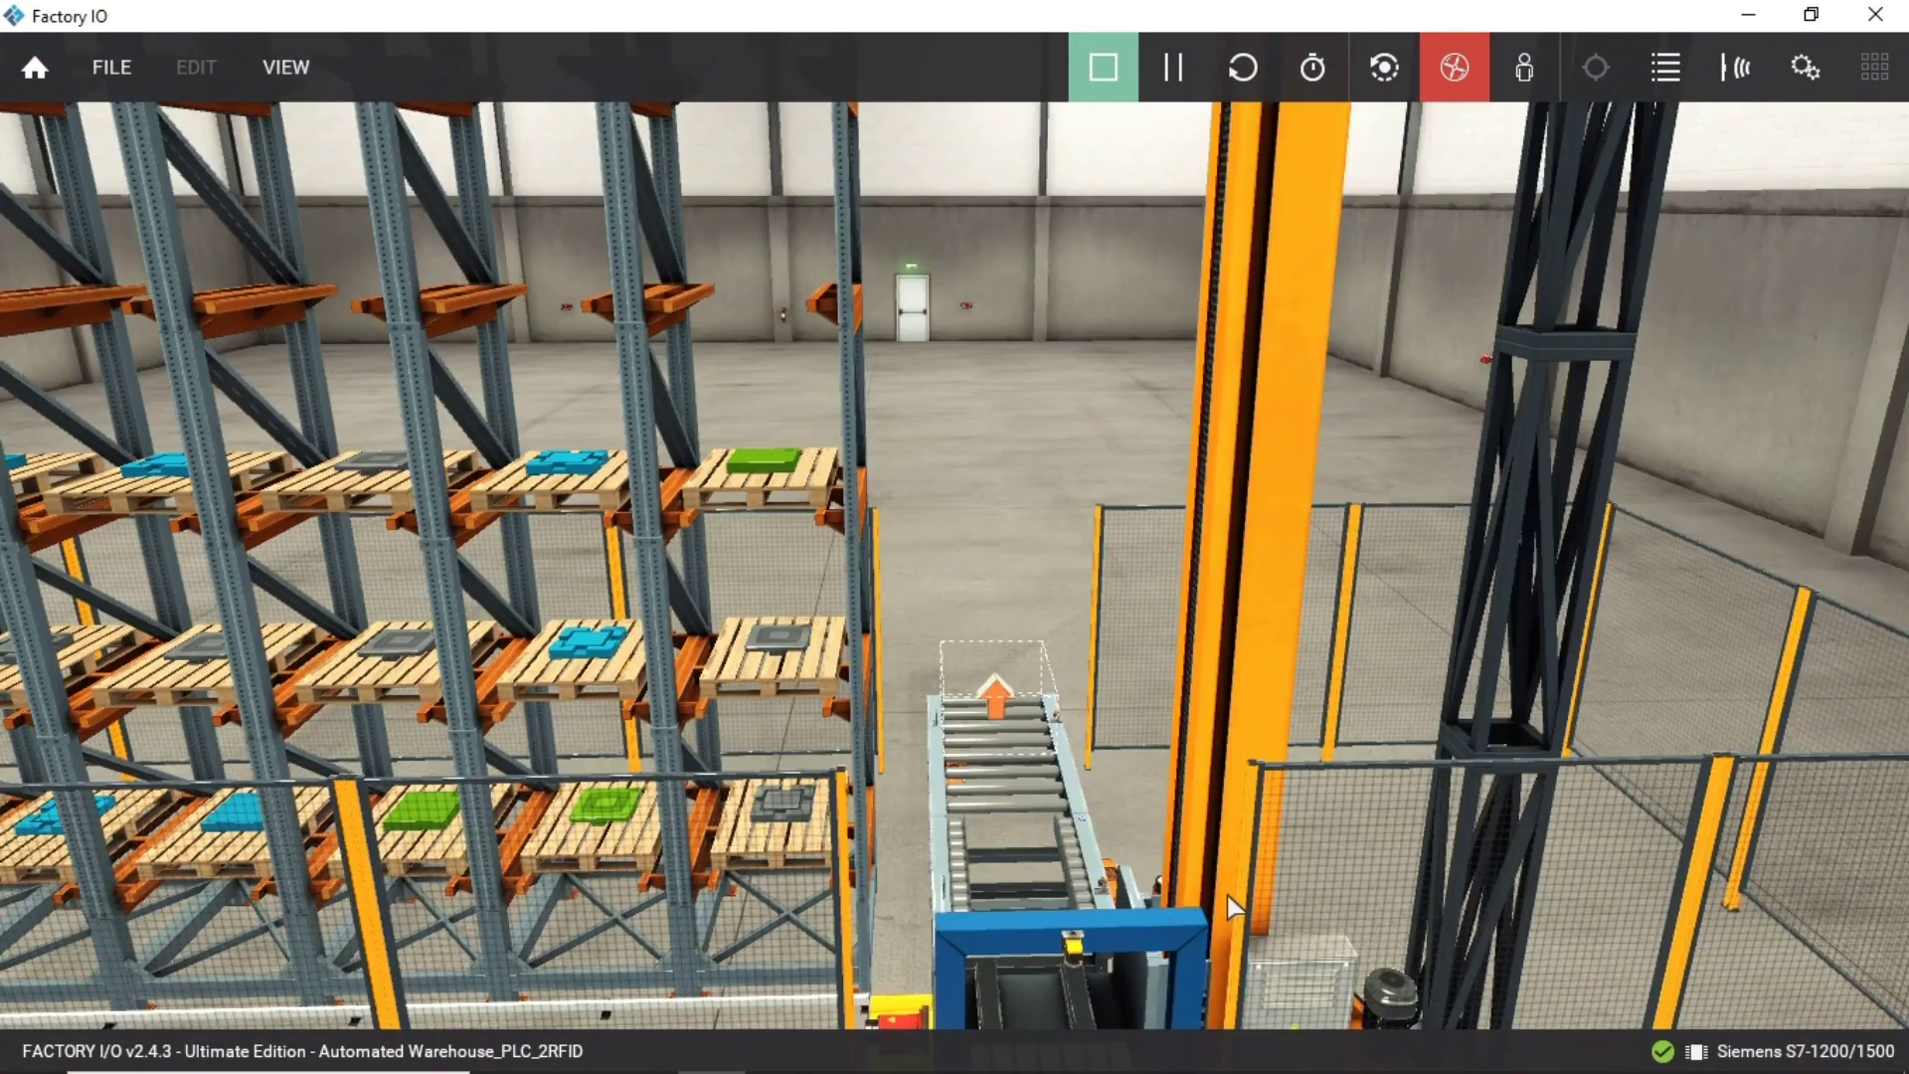
{"action": "right_click_drag", "start_coordinate": [1148, 909], "coordinate": [960, 564]}
{"action": "key", "text": "alt+Tab"}
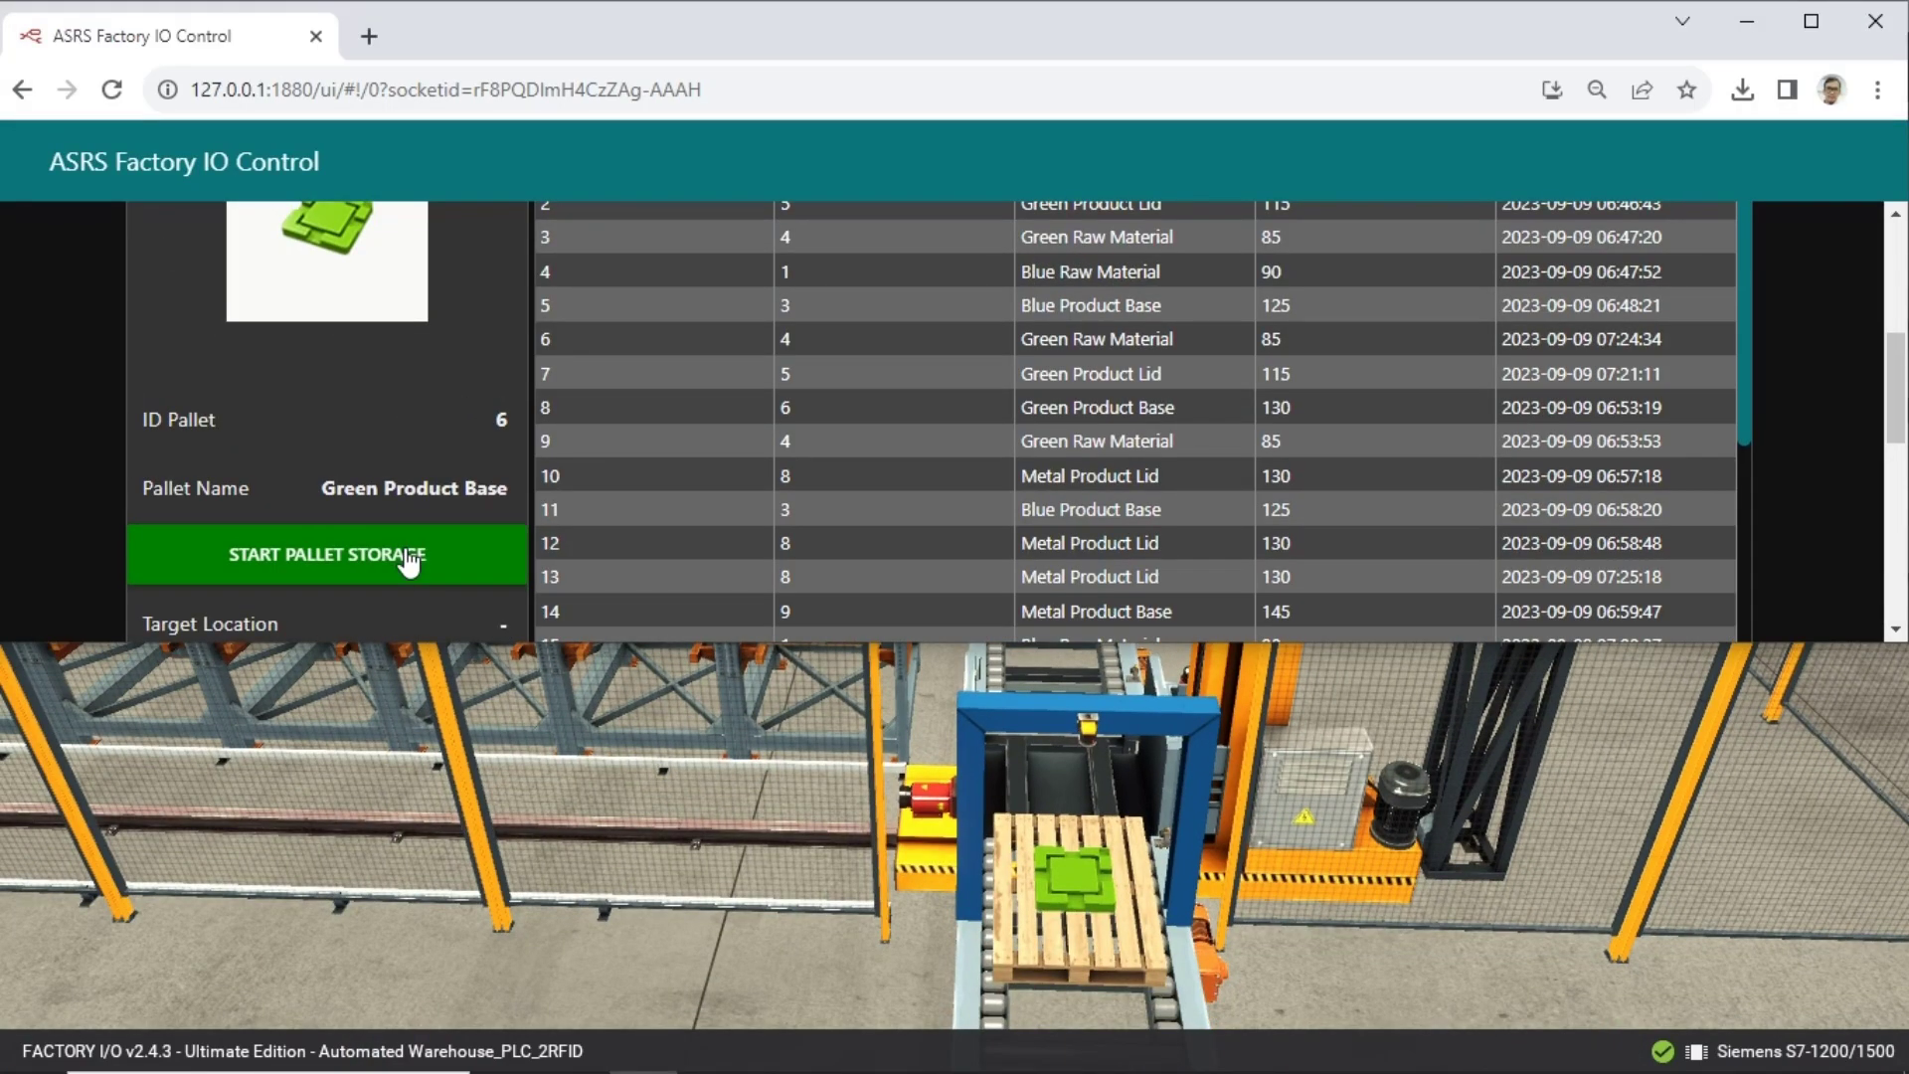
{"action": "left_click", "coordinate": [407, 557]}
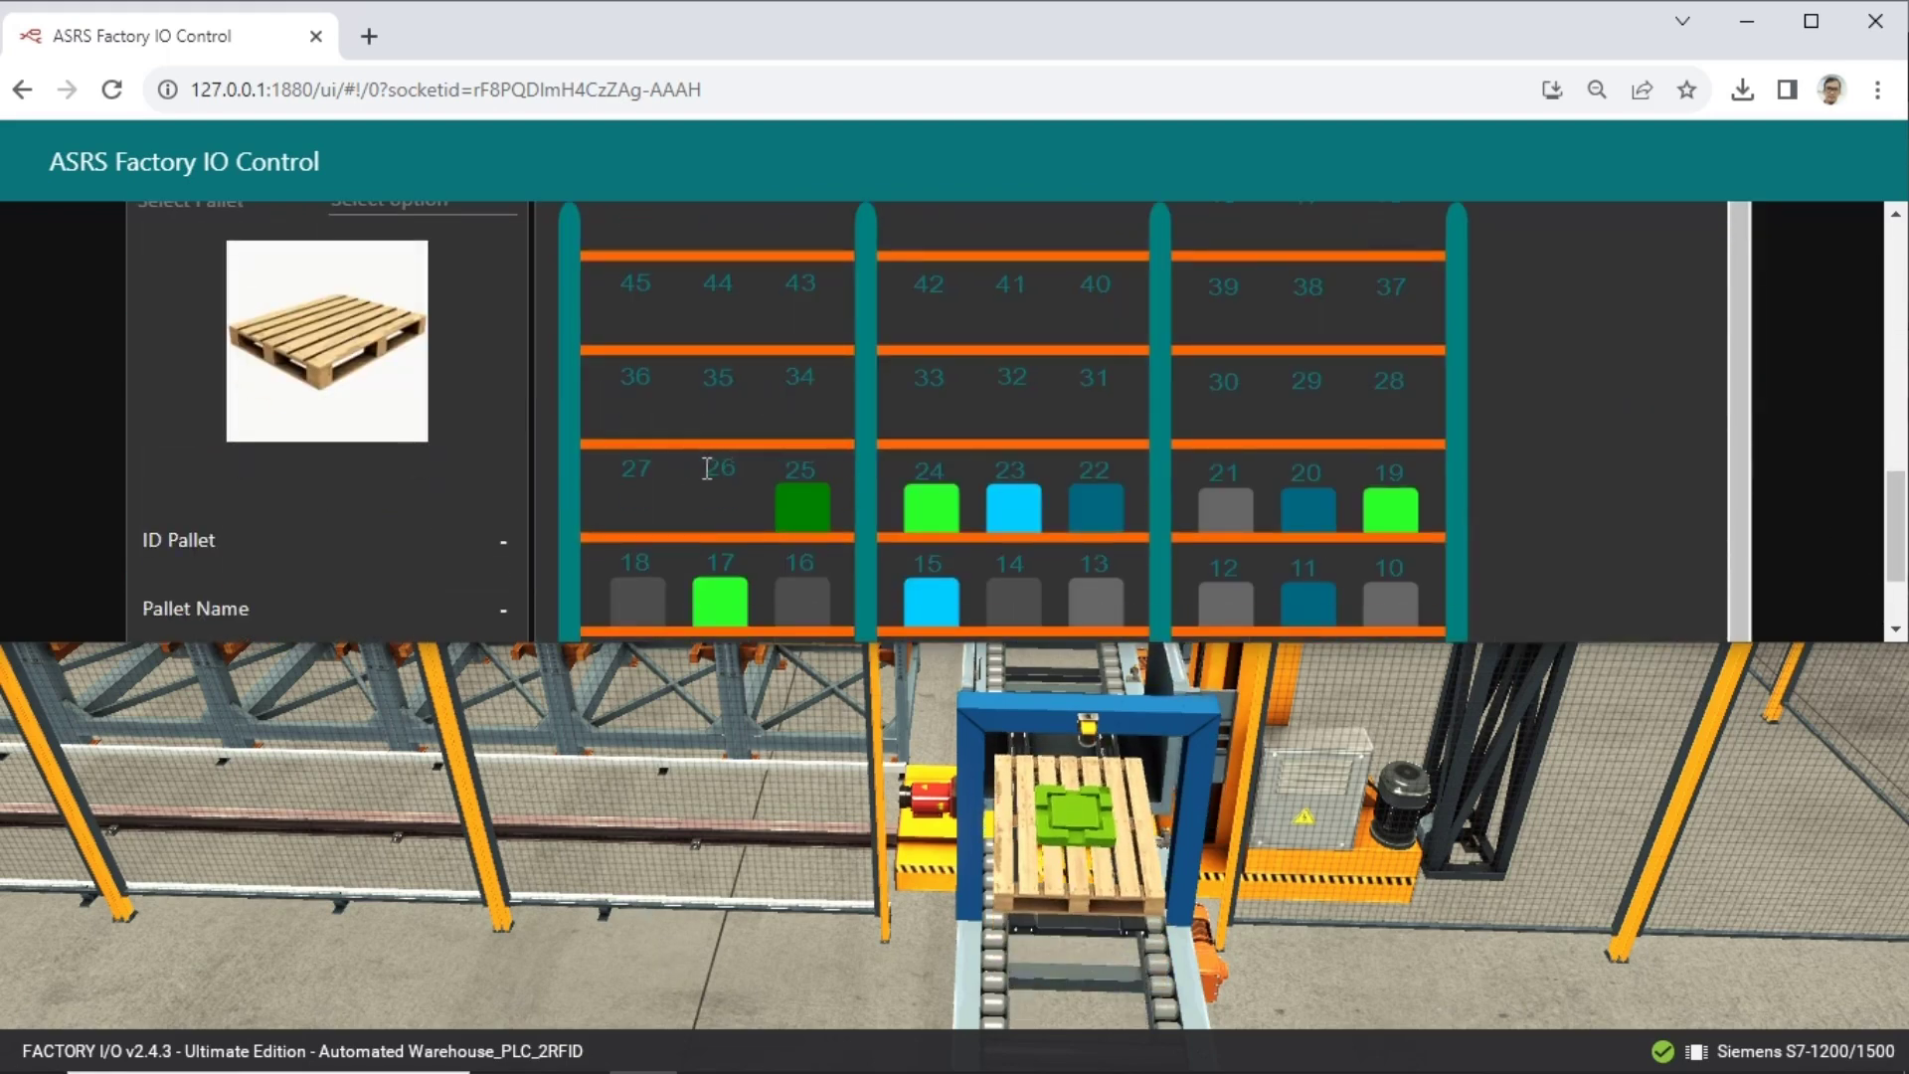
Mark location 26 in the dashboard's visualization and follow the Green Product Base pallet's storage there in the Factory IO scene.
{"action": "left_click_drag", "start_coordinate": [736, 468], "coordinate": [728, 469]}
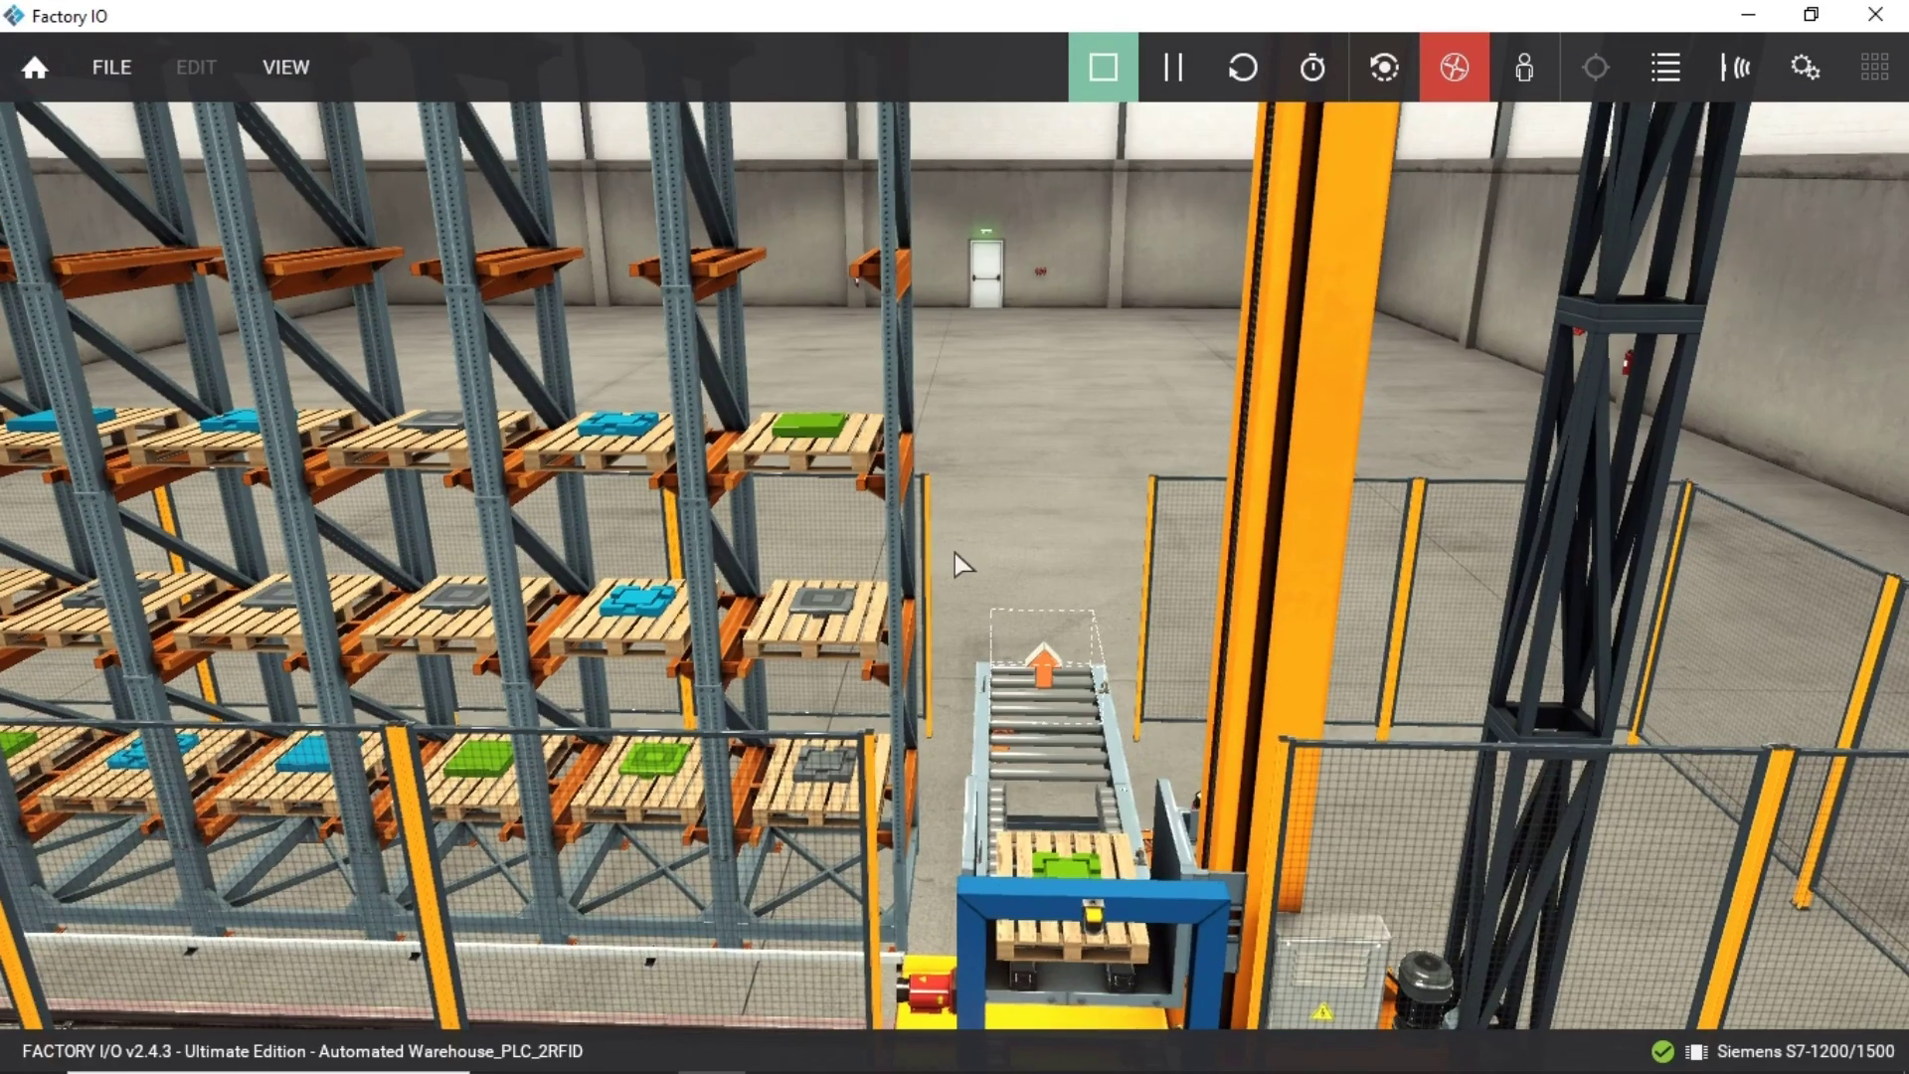
{"action": "key", "text": "a"}
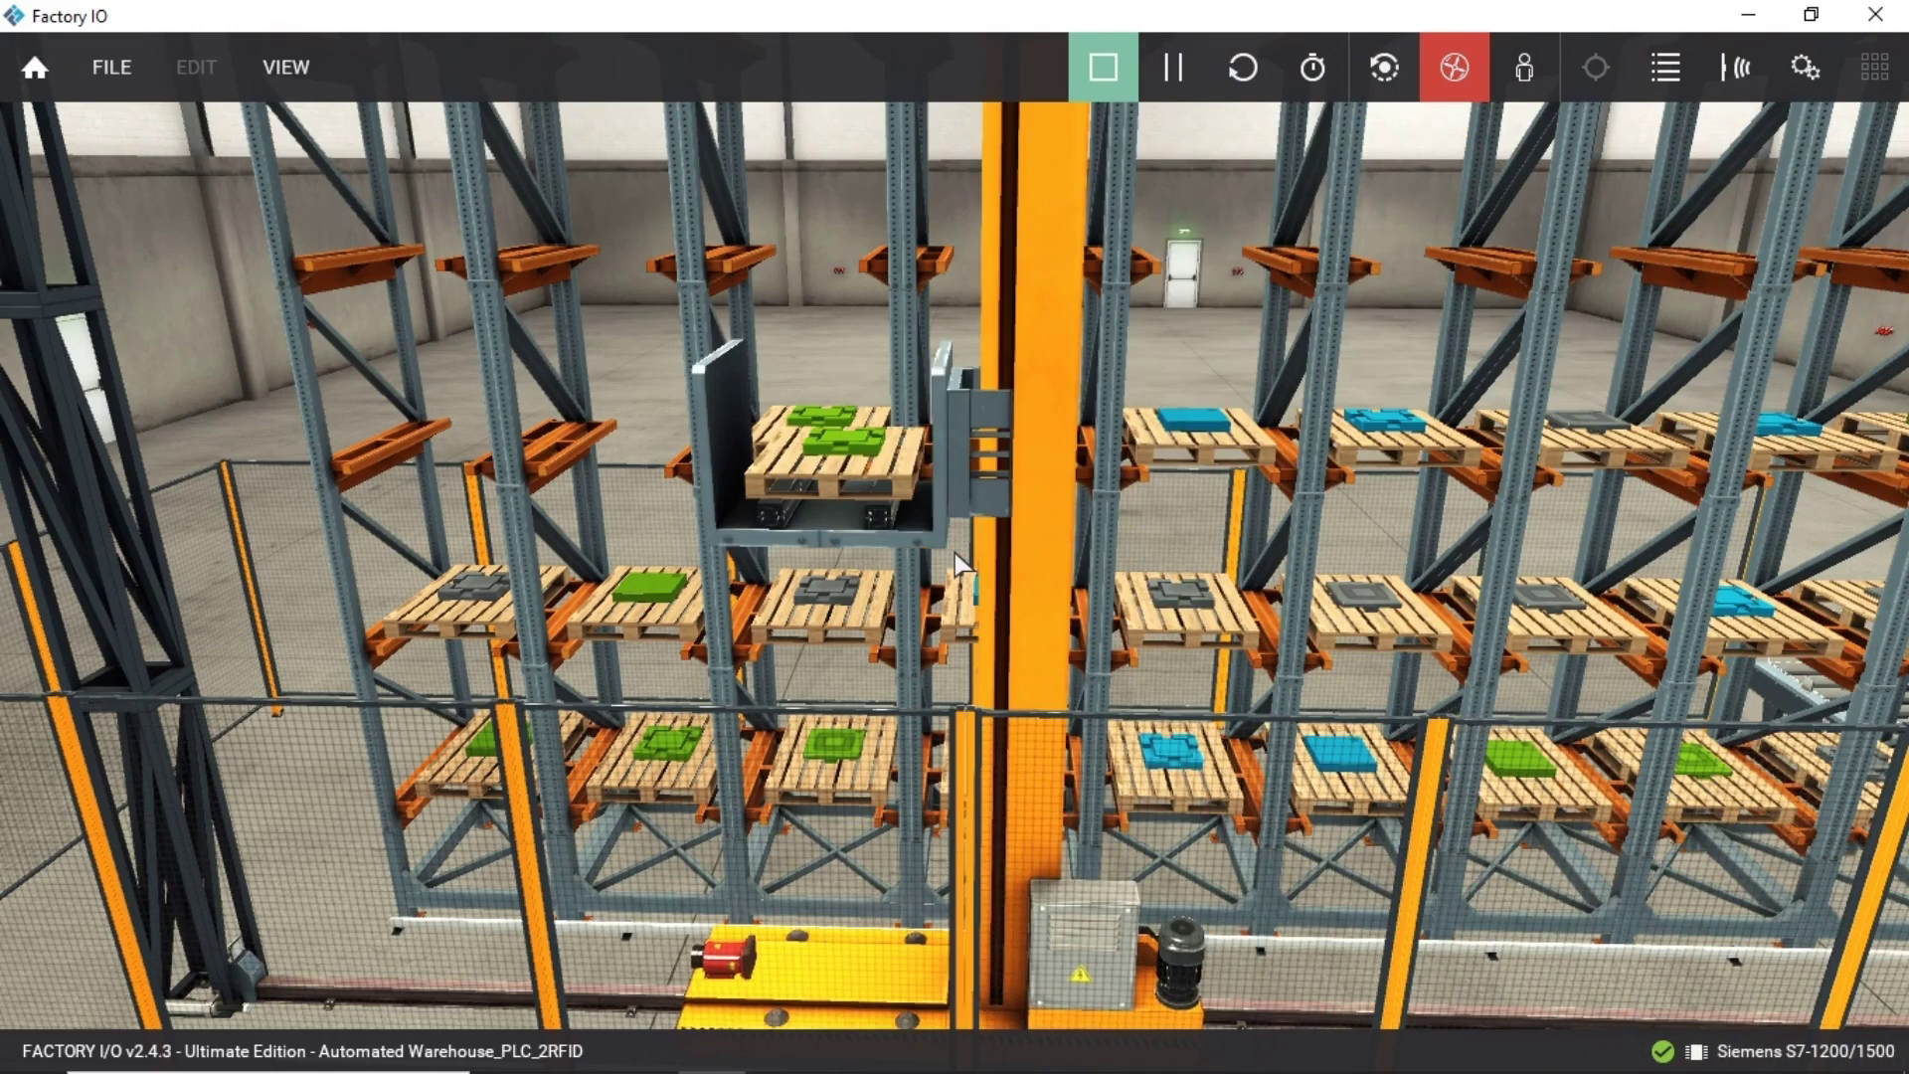
{"action": "key", "text": "alt+Tab"}
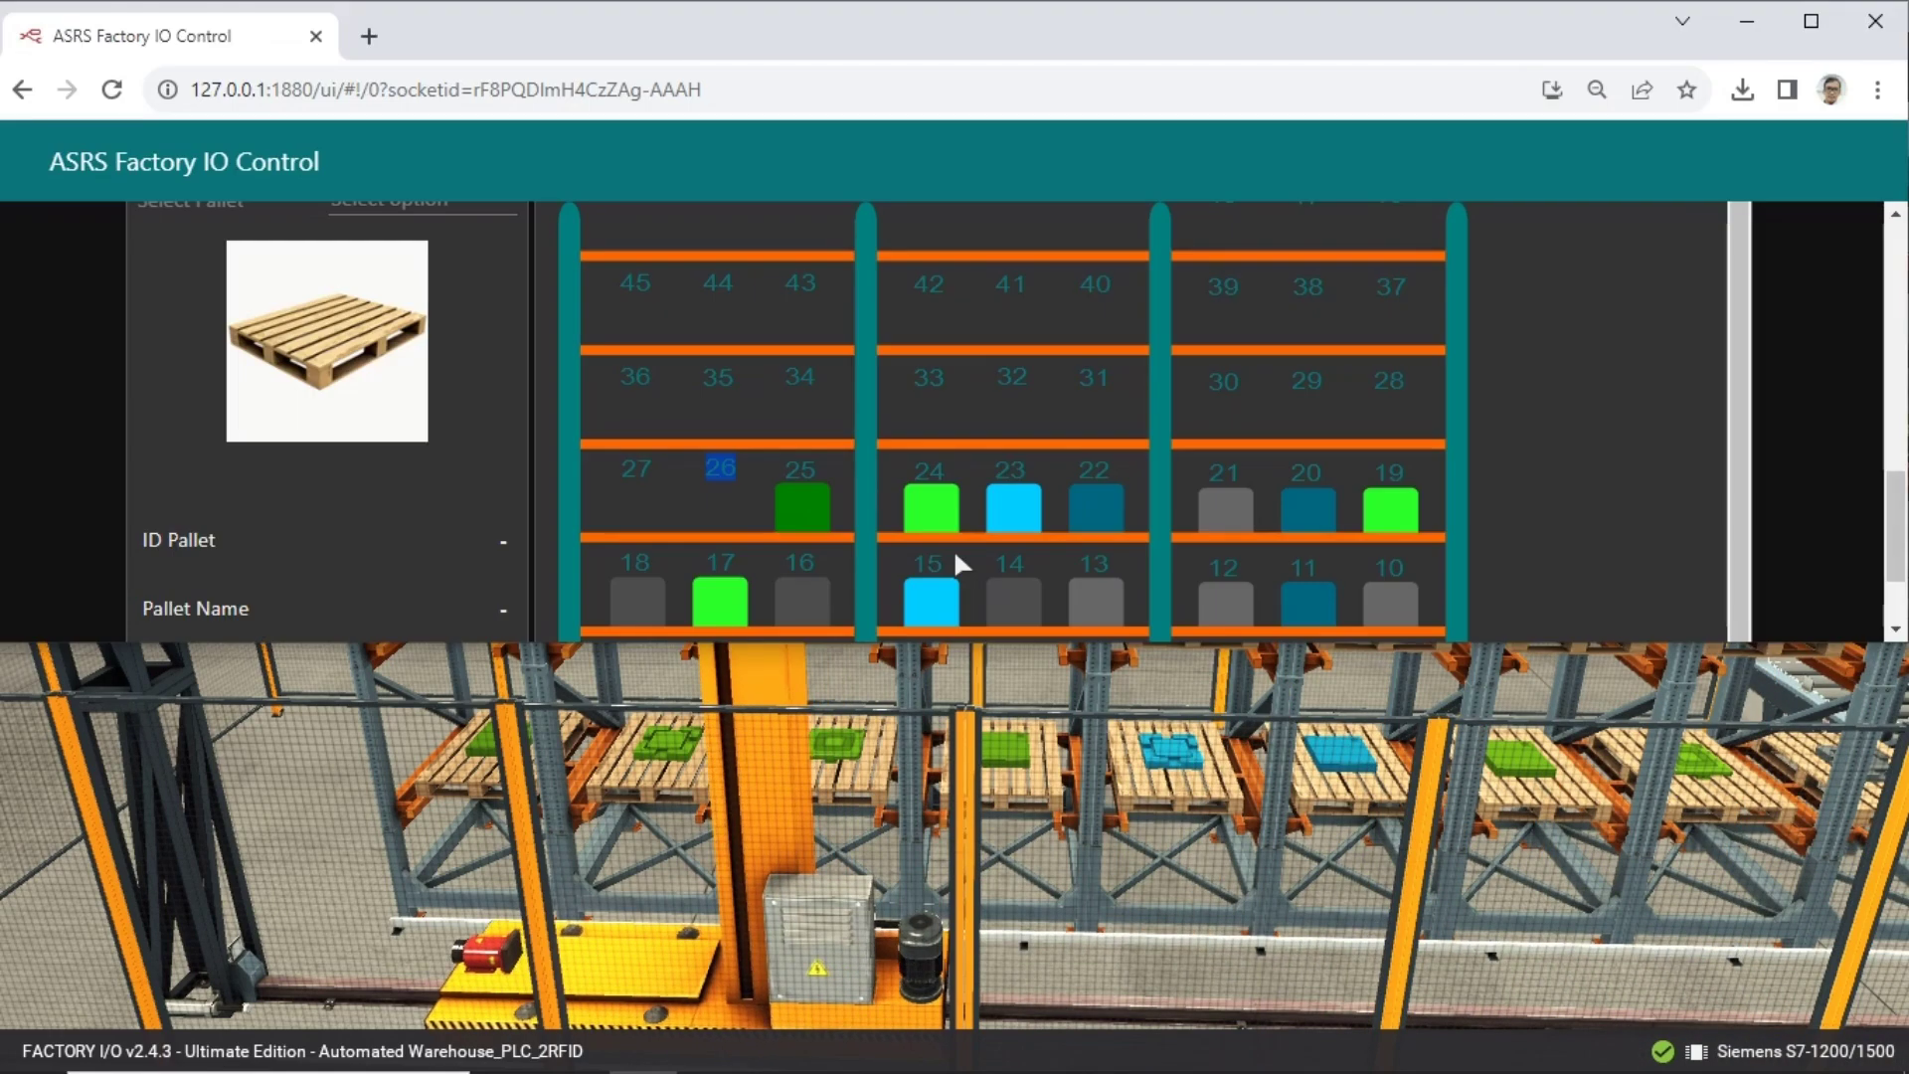
{"action": "left_click", "coordinate": [954, 684]}
{"action": "right_click_drag", "start_coordinate": [954, 684], "coordinate": [955, 553]}
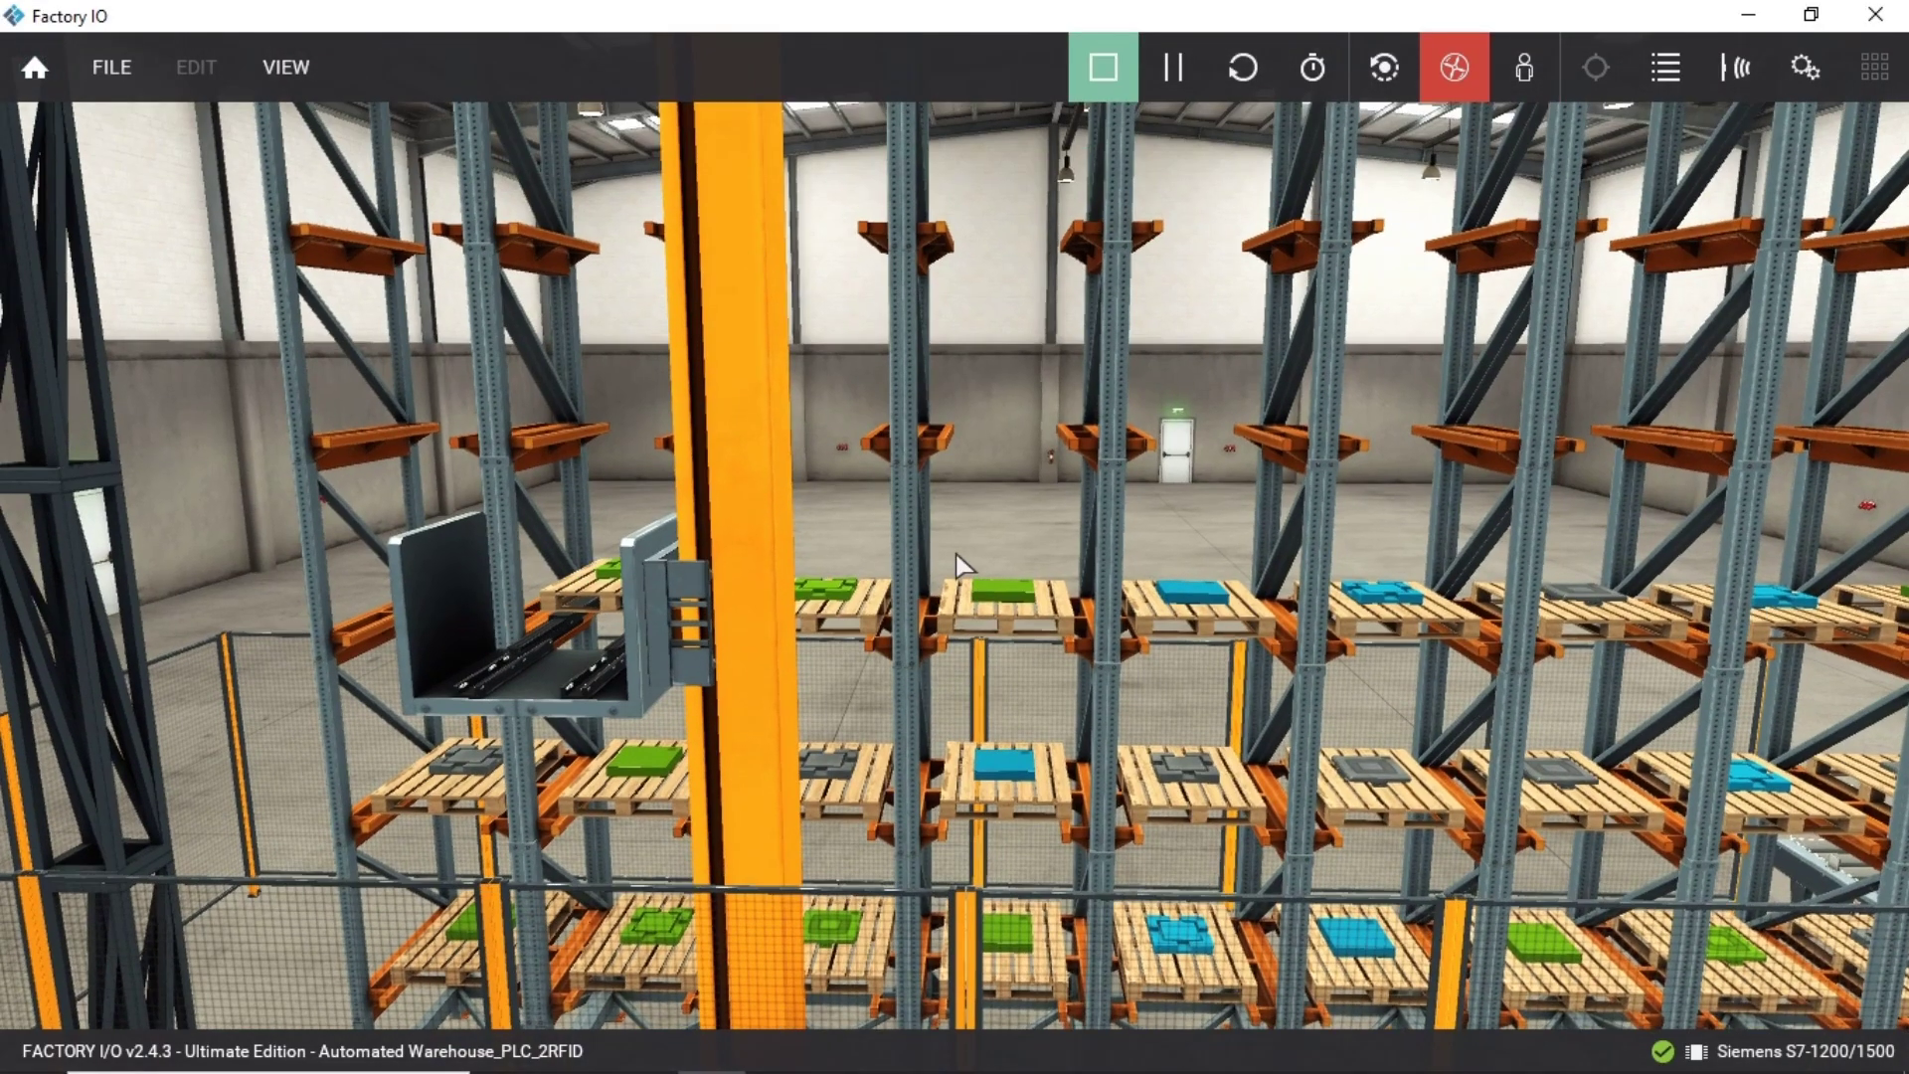
{"action": "key", "text": "alt+Tab"}
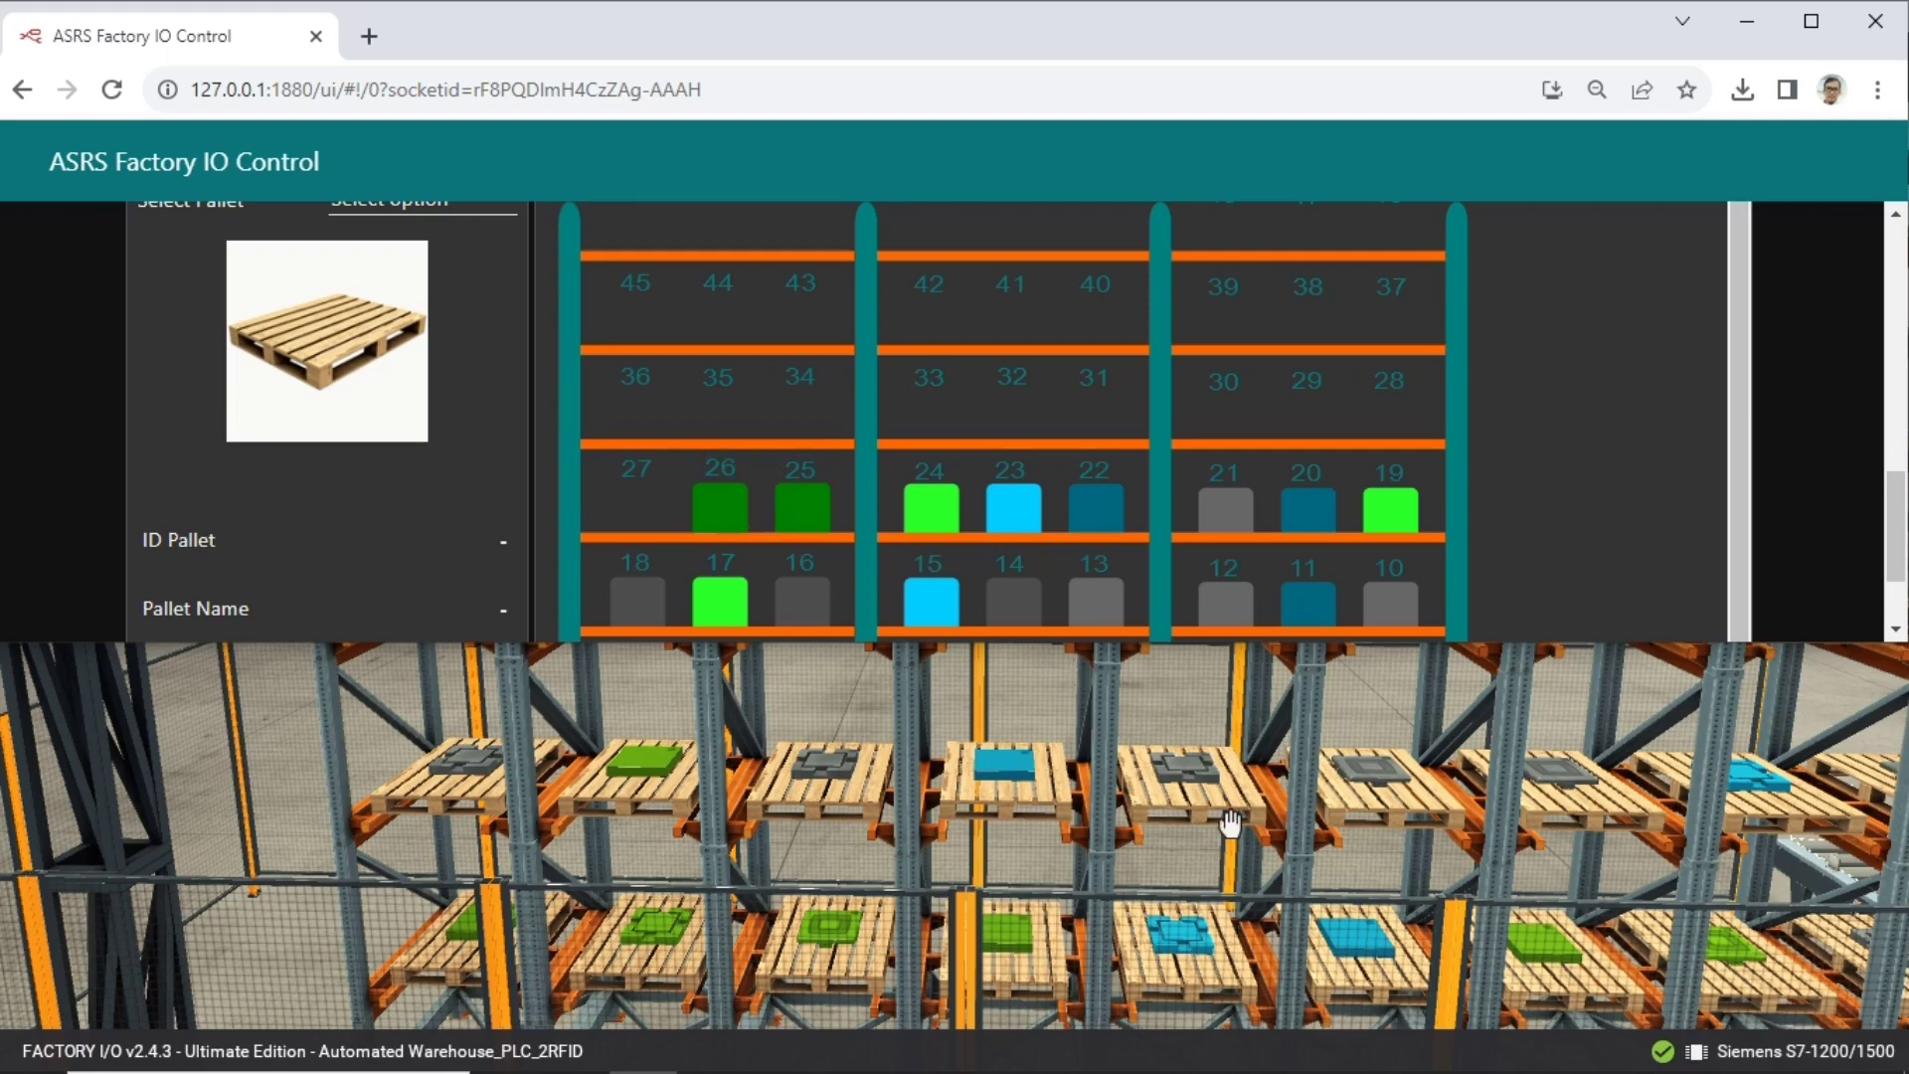
Frame the rack's three lower levels up to the conveyor end in Factory IO and compare the stored pallets with the dashboard's visualization.
{"action": "left_click", "coordinate": [1189, 728]}
{"action": "right_click_drag", "start_coordinate": [1243, 724], "coordinate": [956, 552]}
{"action": "key", "text": "d"}
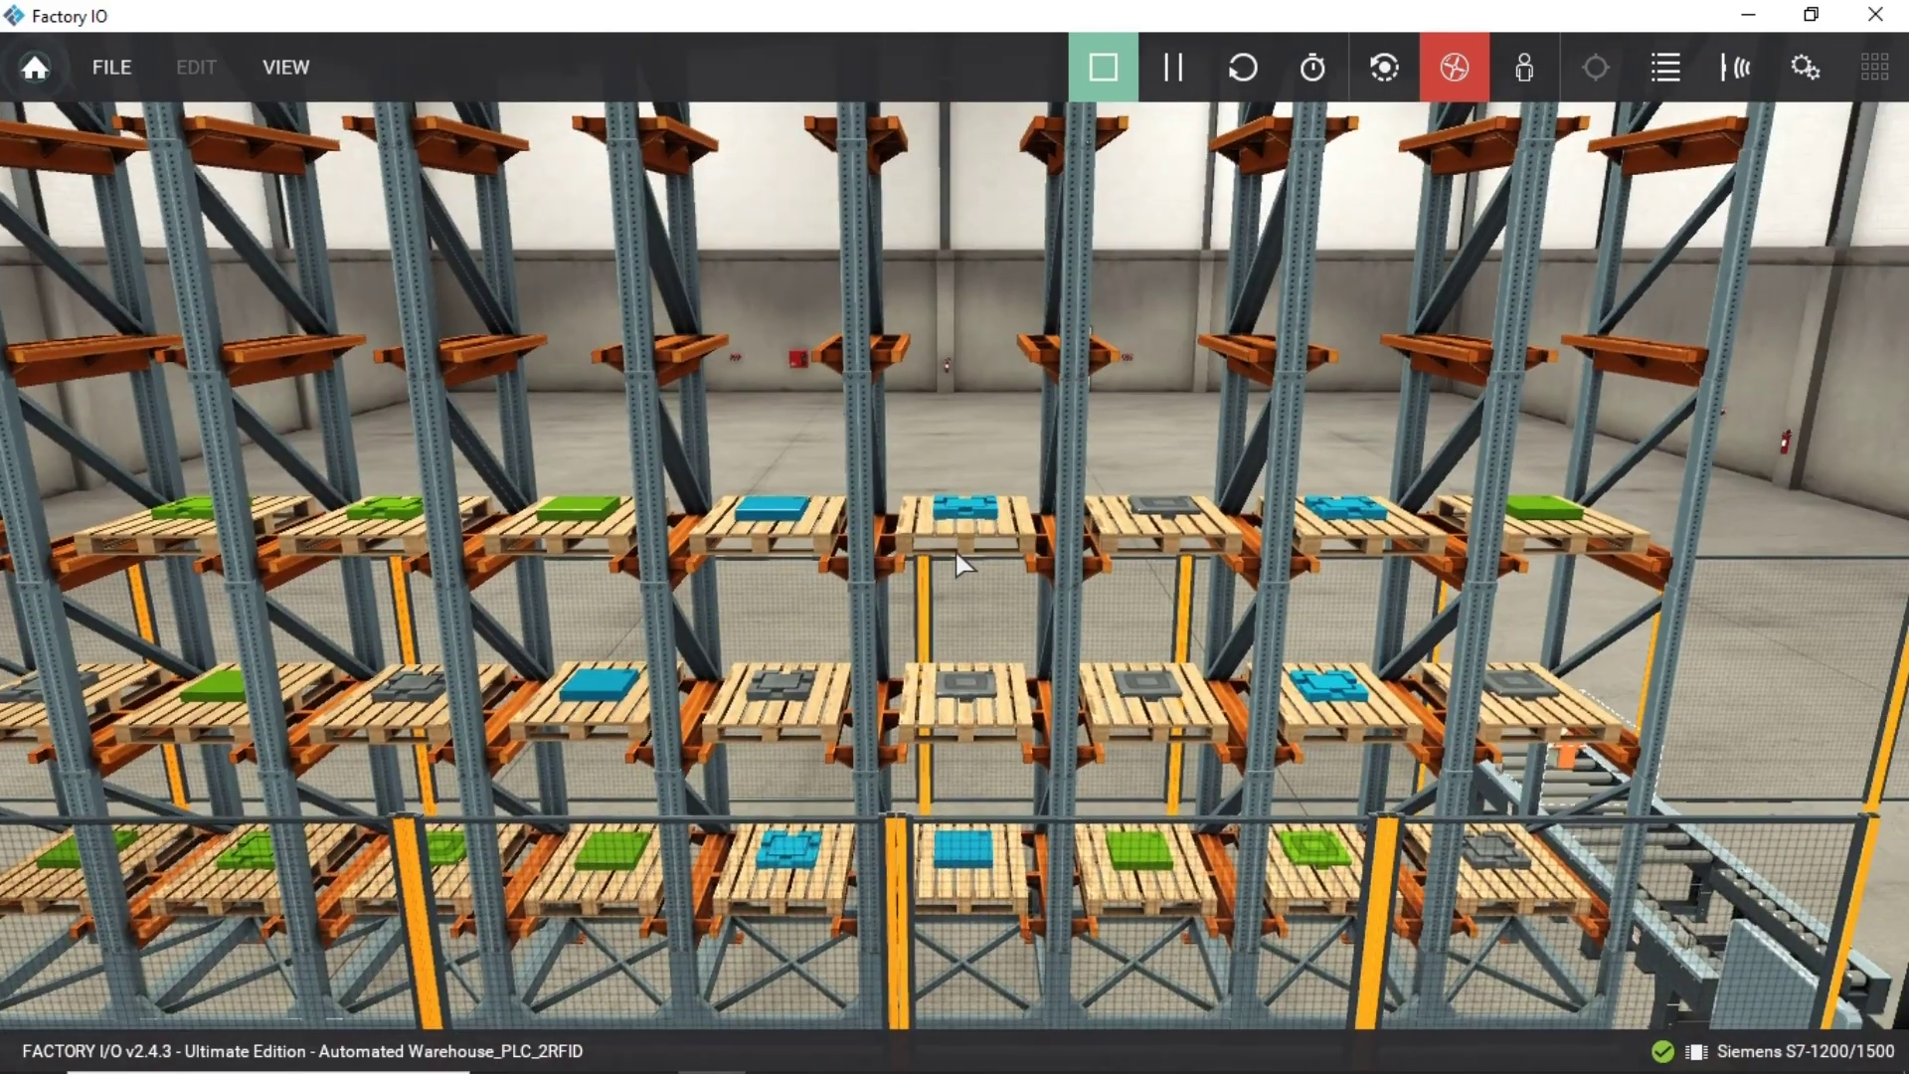
{"action": "key", "text": "alt+Tab"}
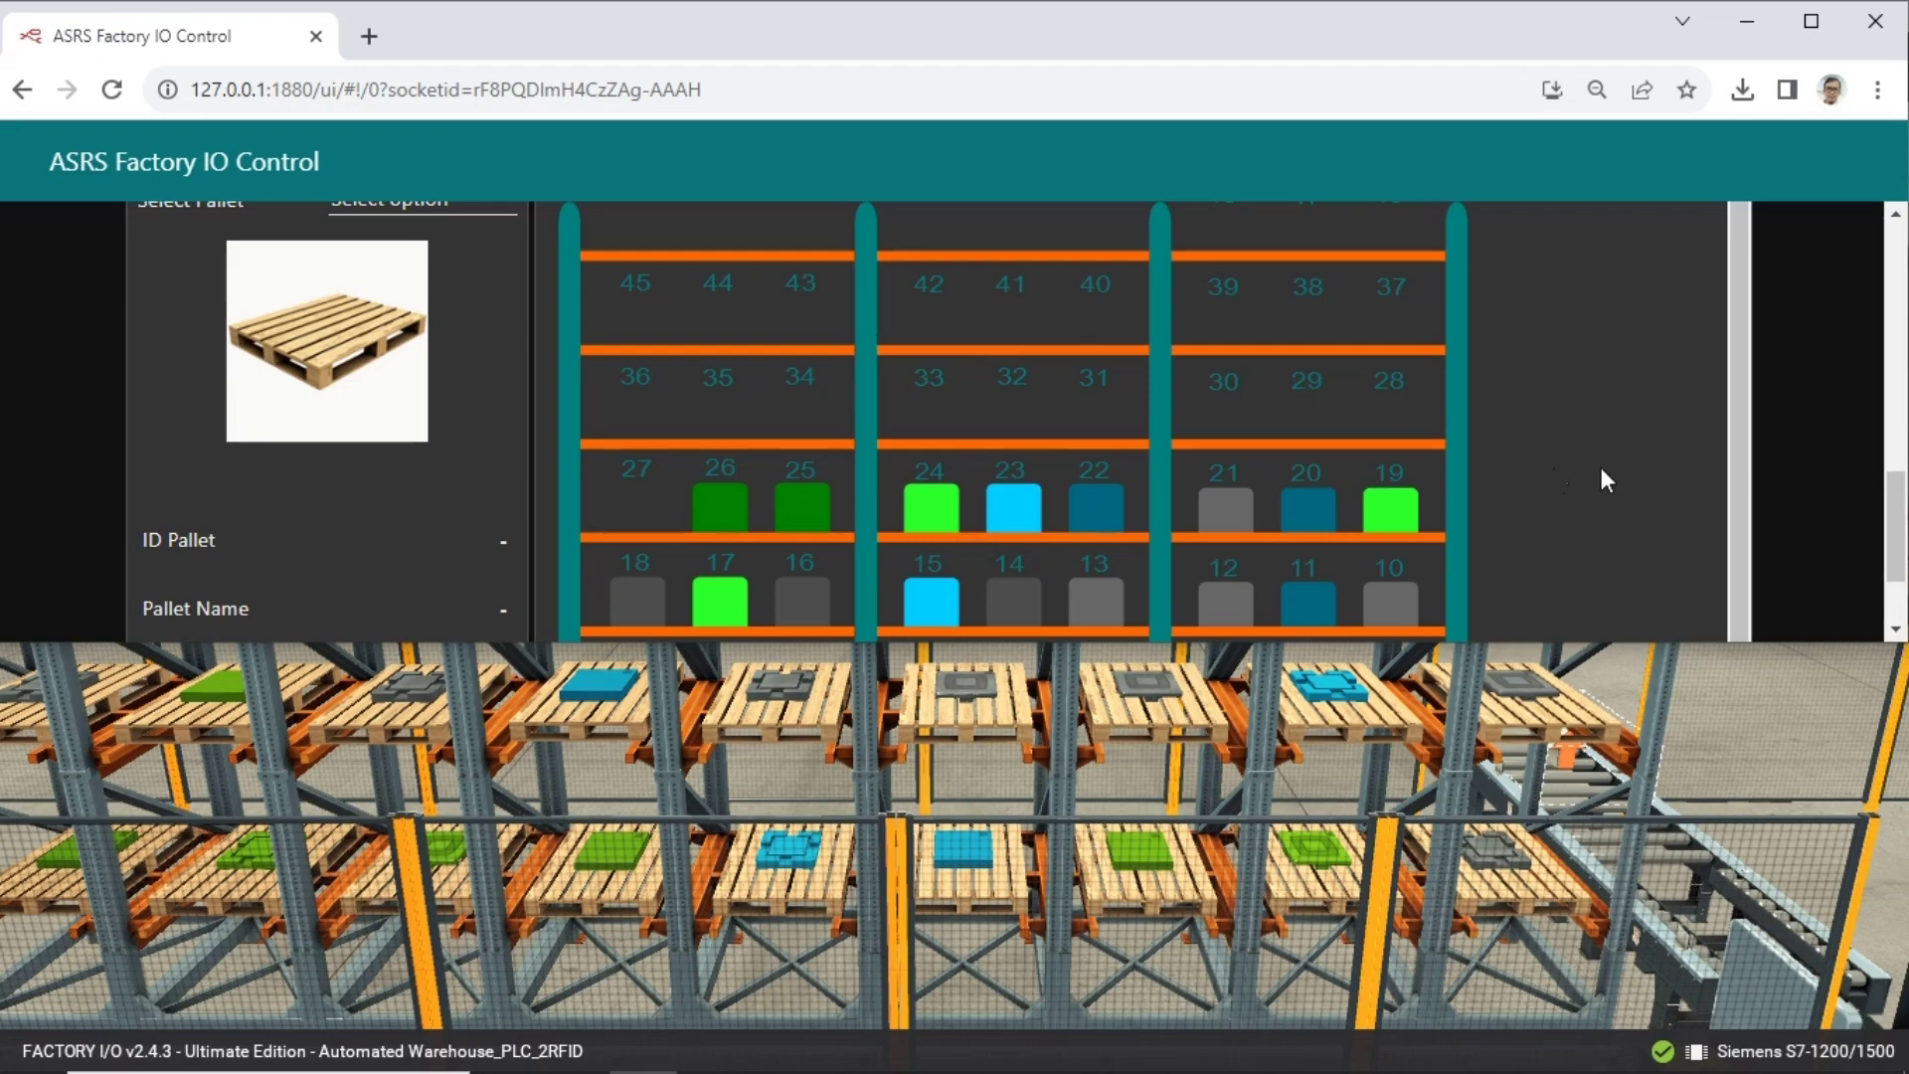
Select Metal Product Base as the pallet to retrieve, check its target location 1 in the visualization, and start retrieving it.
{"action": "scroll", "coordinate": [499, 402], "scroll_direction": "up", "scroll_amount": 1}
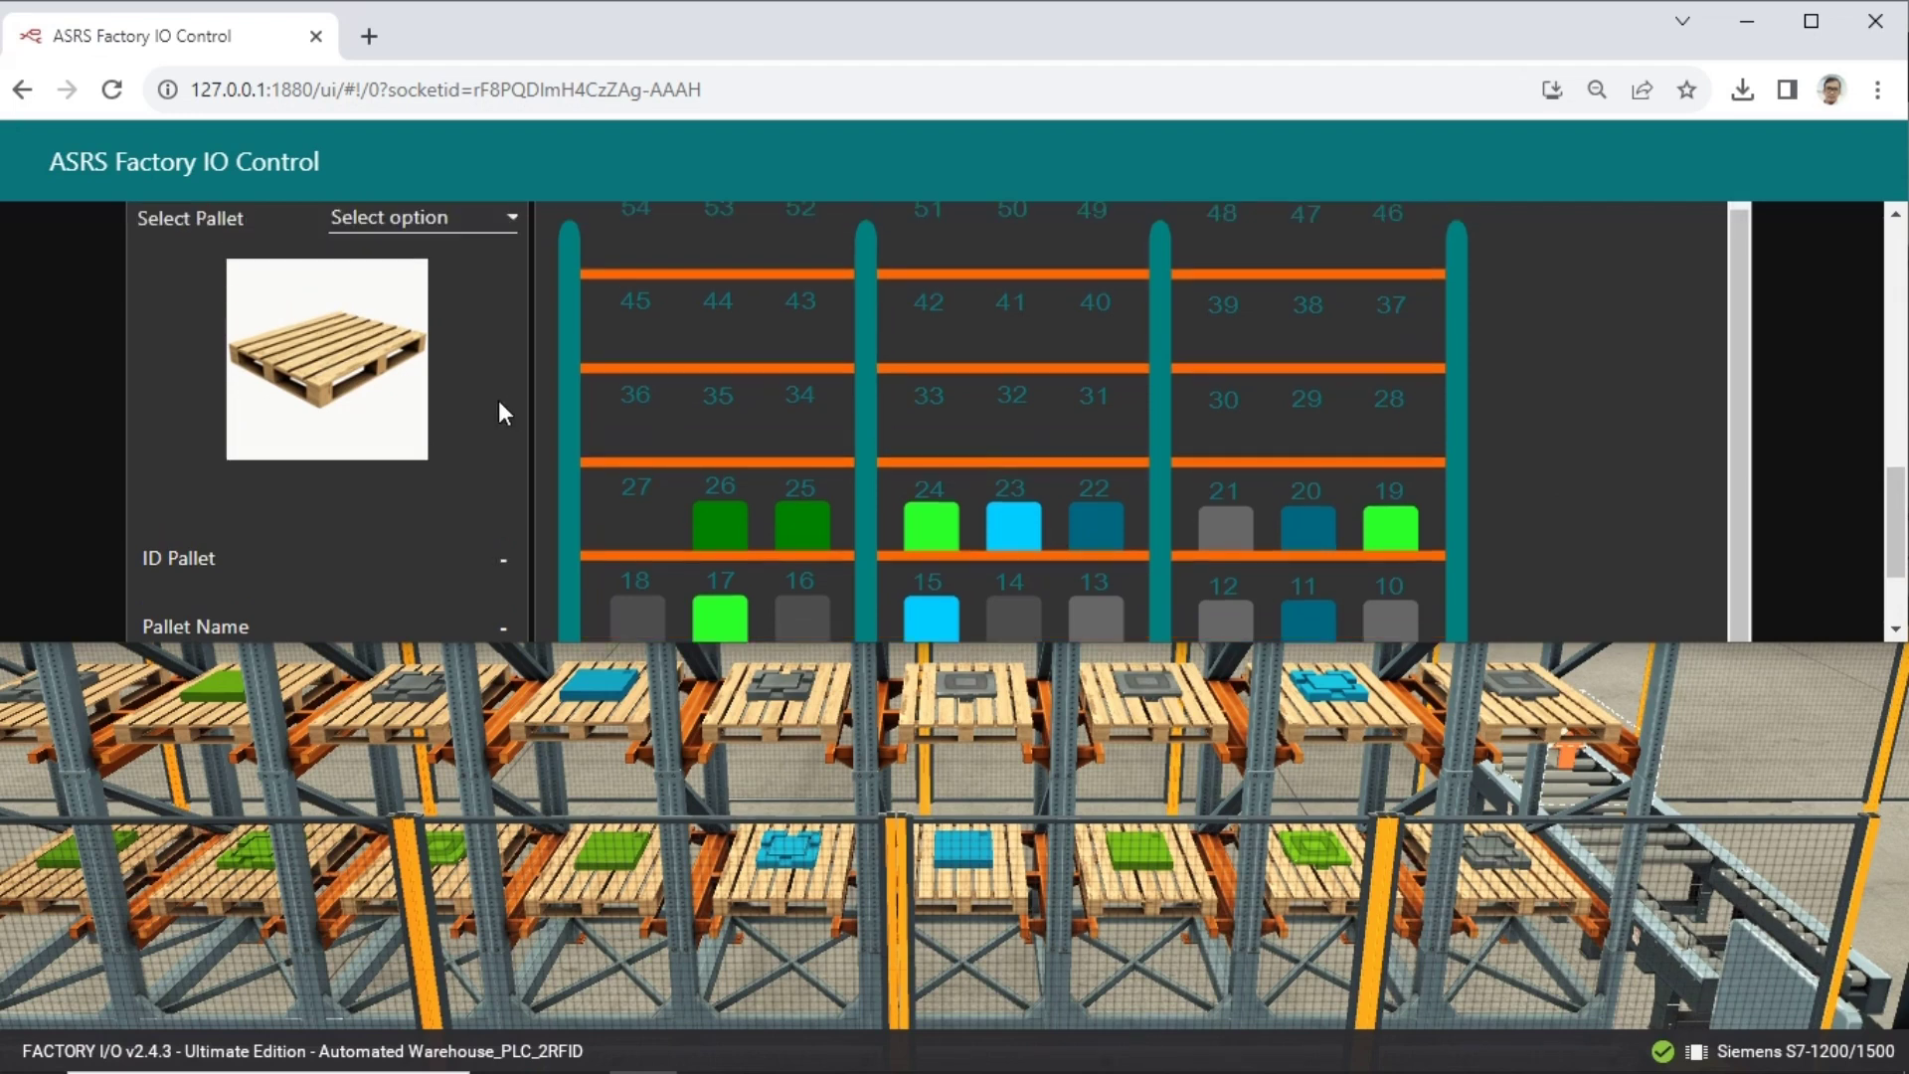
{"action": "scroll", "coordinate": [492, 388], "scroll_direction": "up", "scroll_amount": 1}
{"action": "left_click", "coordinate": [481, 339]}
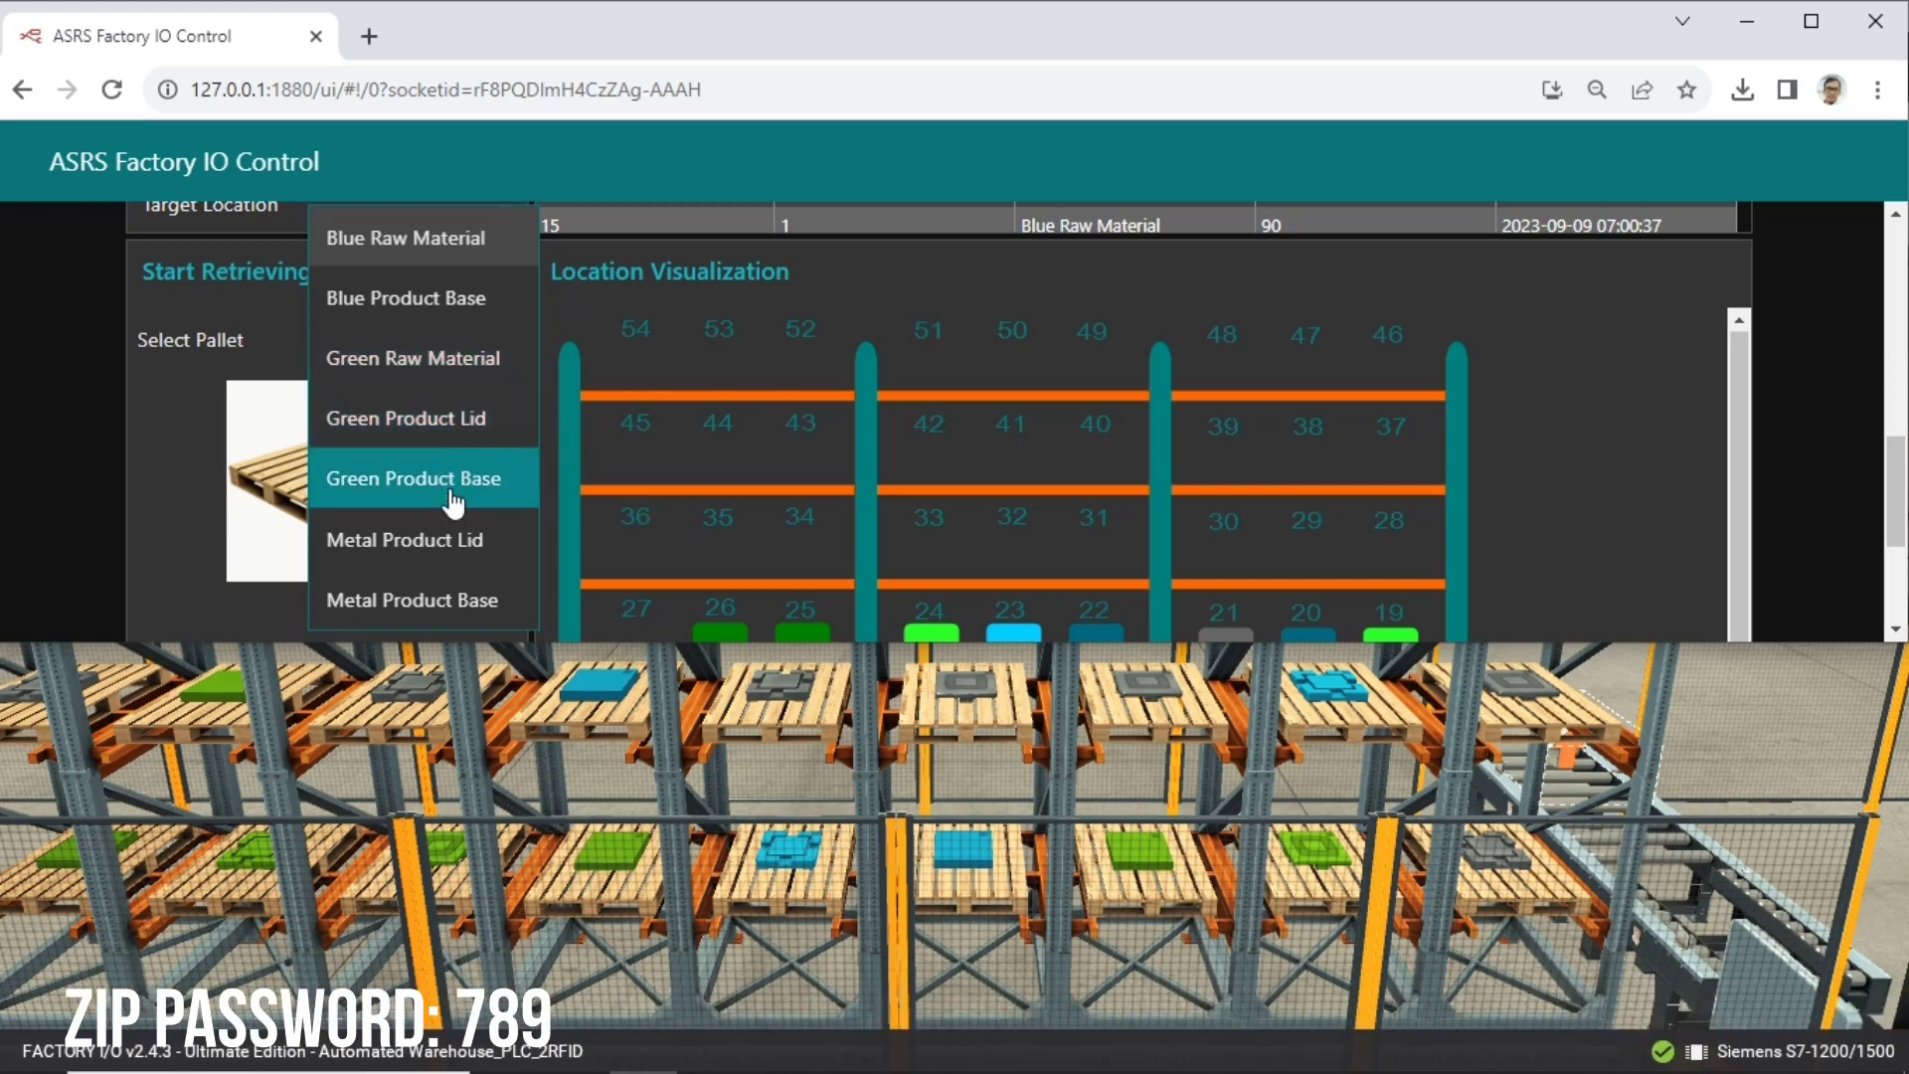
{"action": "left_click", "coordinate": [458, 602]}
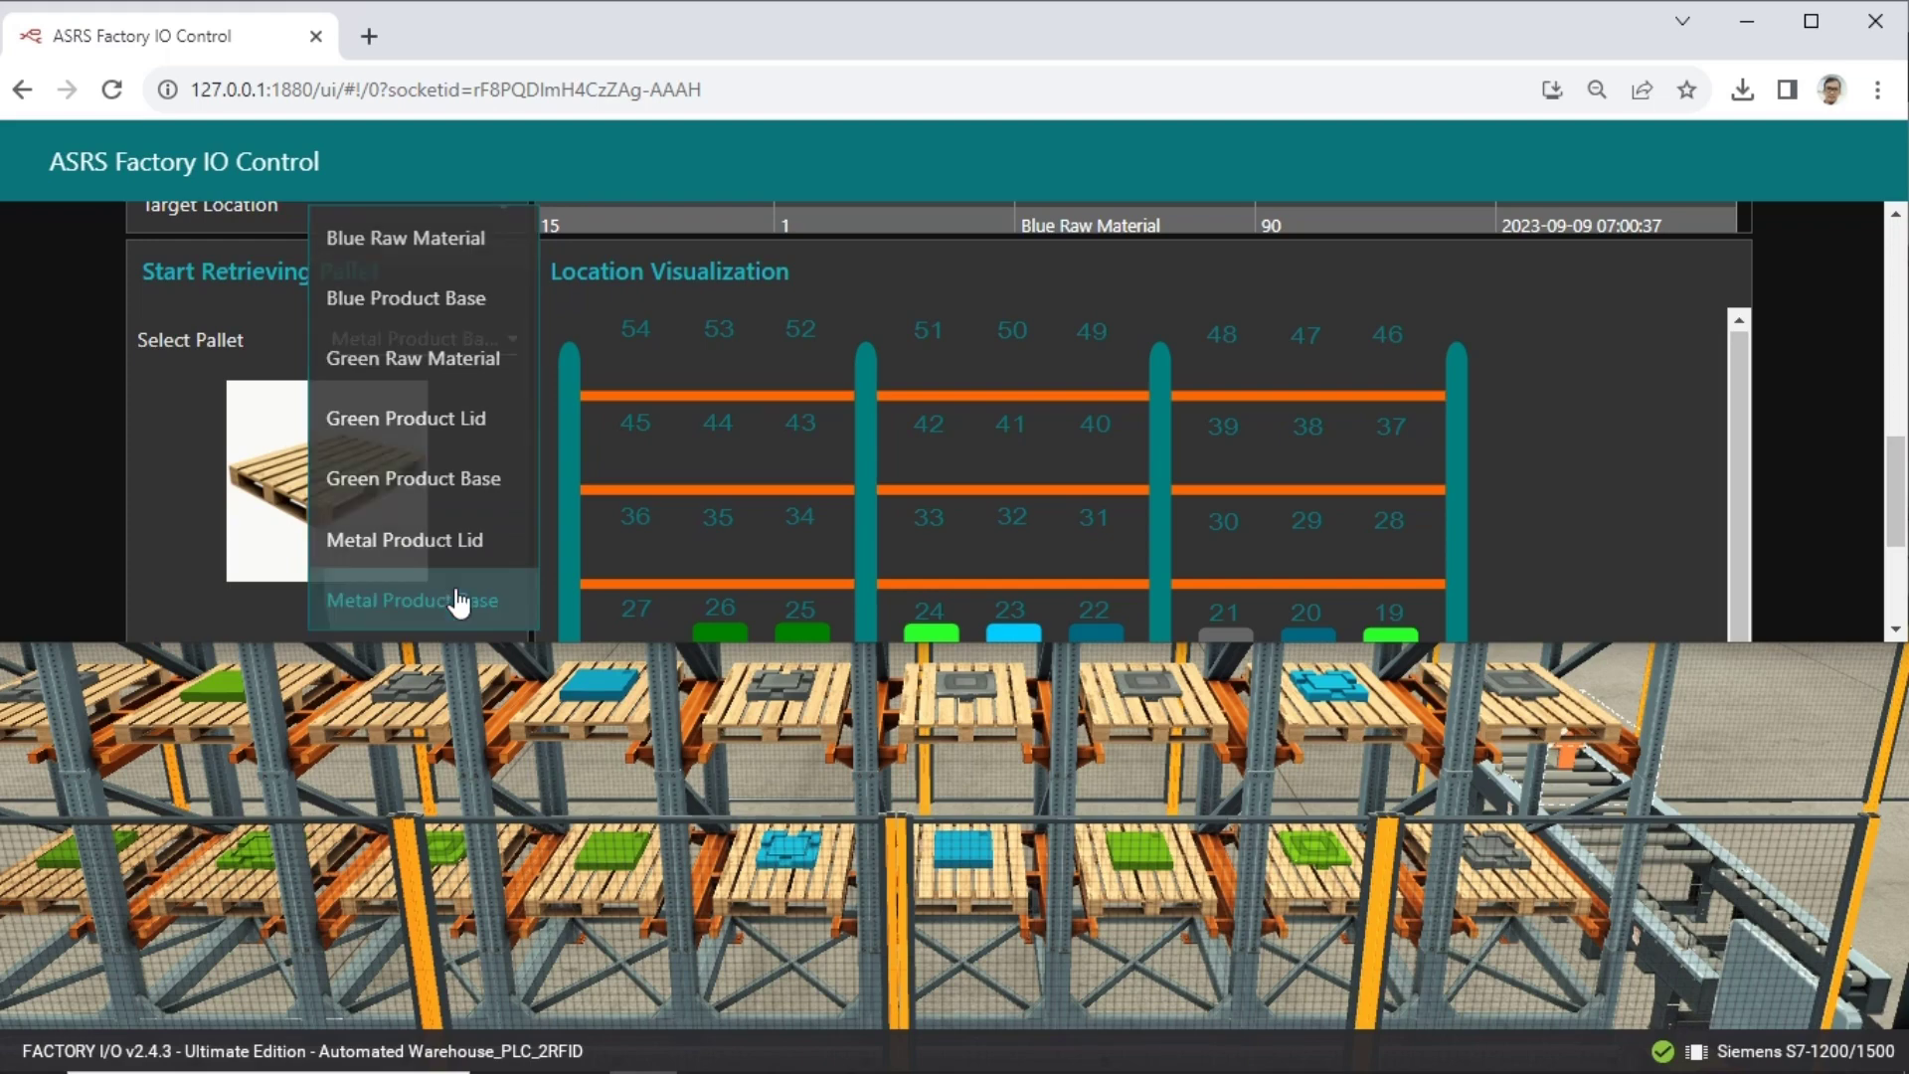
{"action": "scroll", "coordinate": [463, 549], "scroll_direction": "down", "scroll_amount": 3}
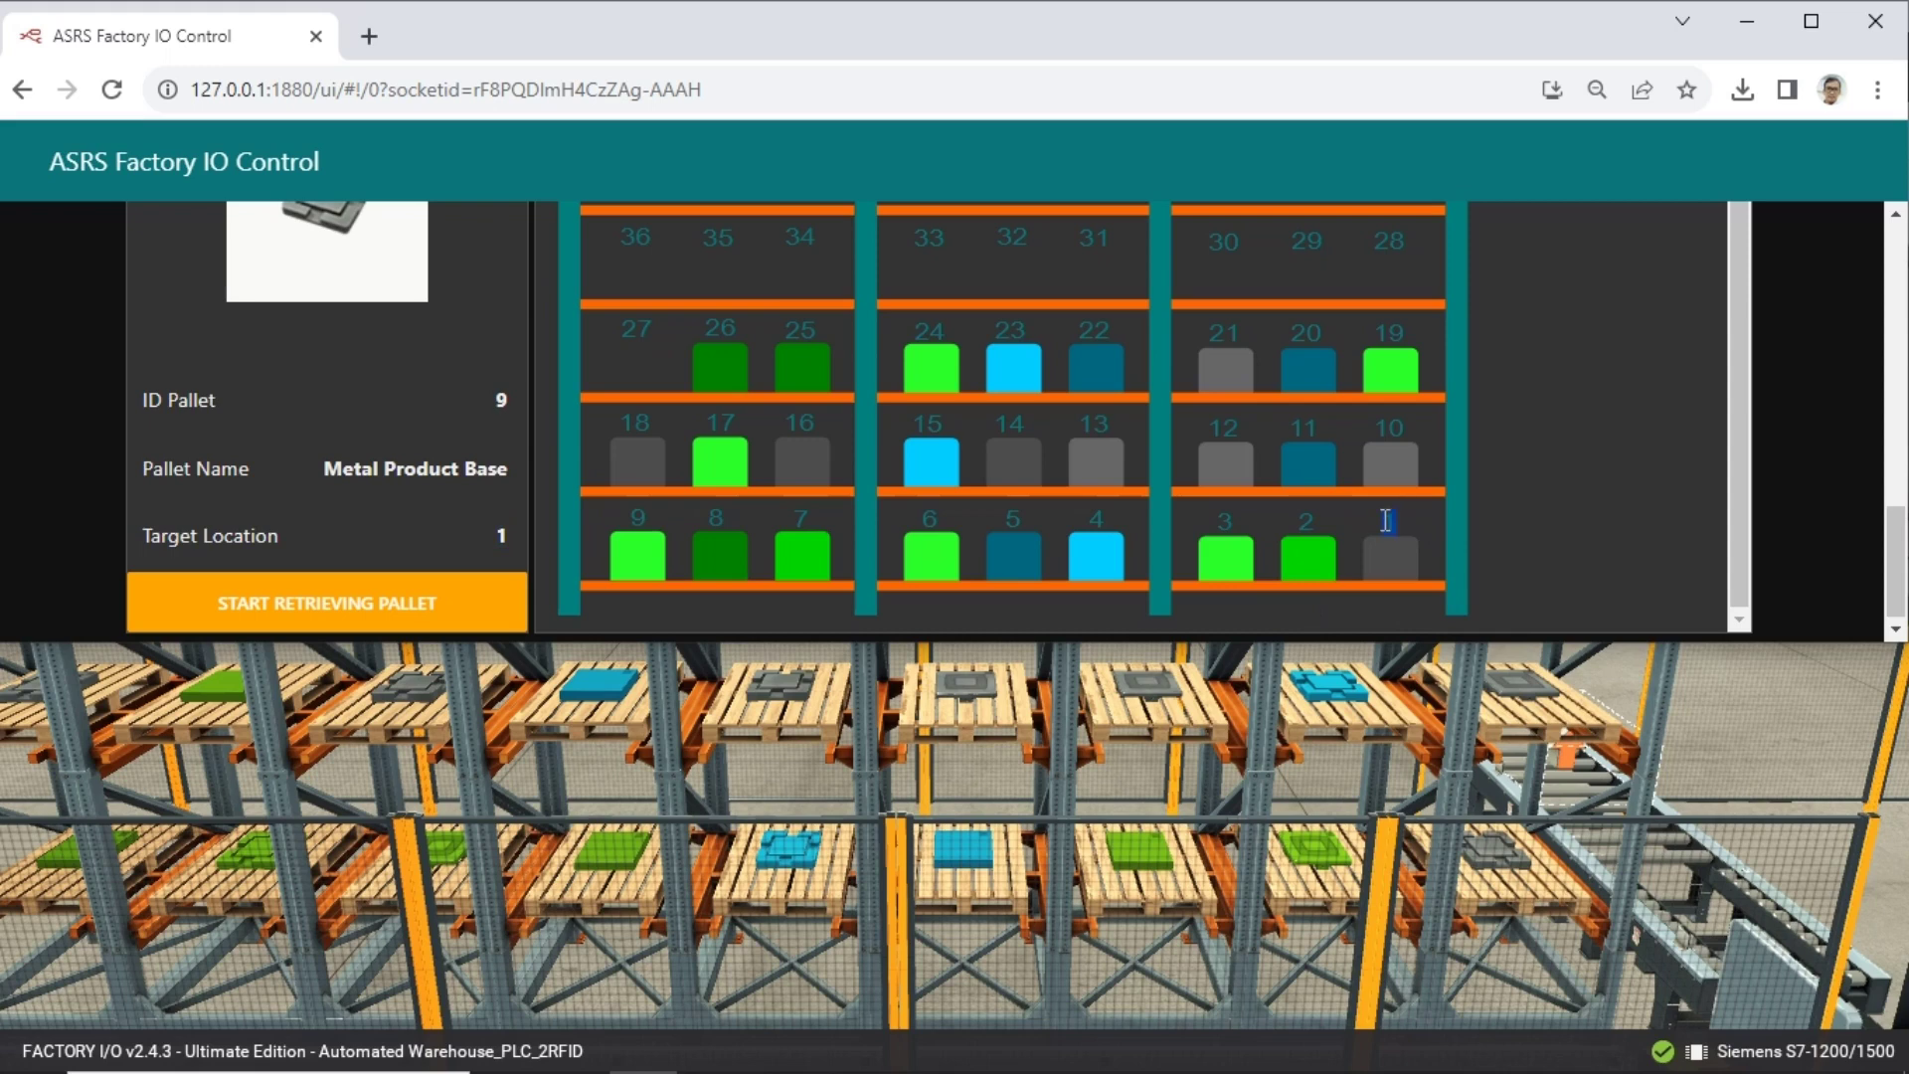
{"action": "left_click", "coordinate": [494, 604]}
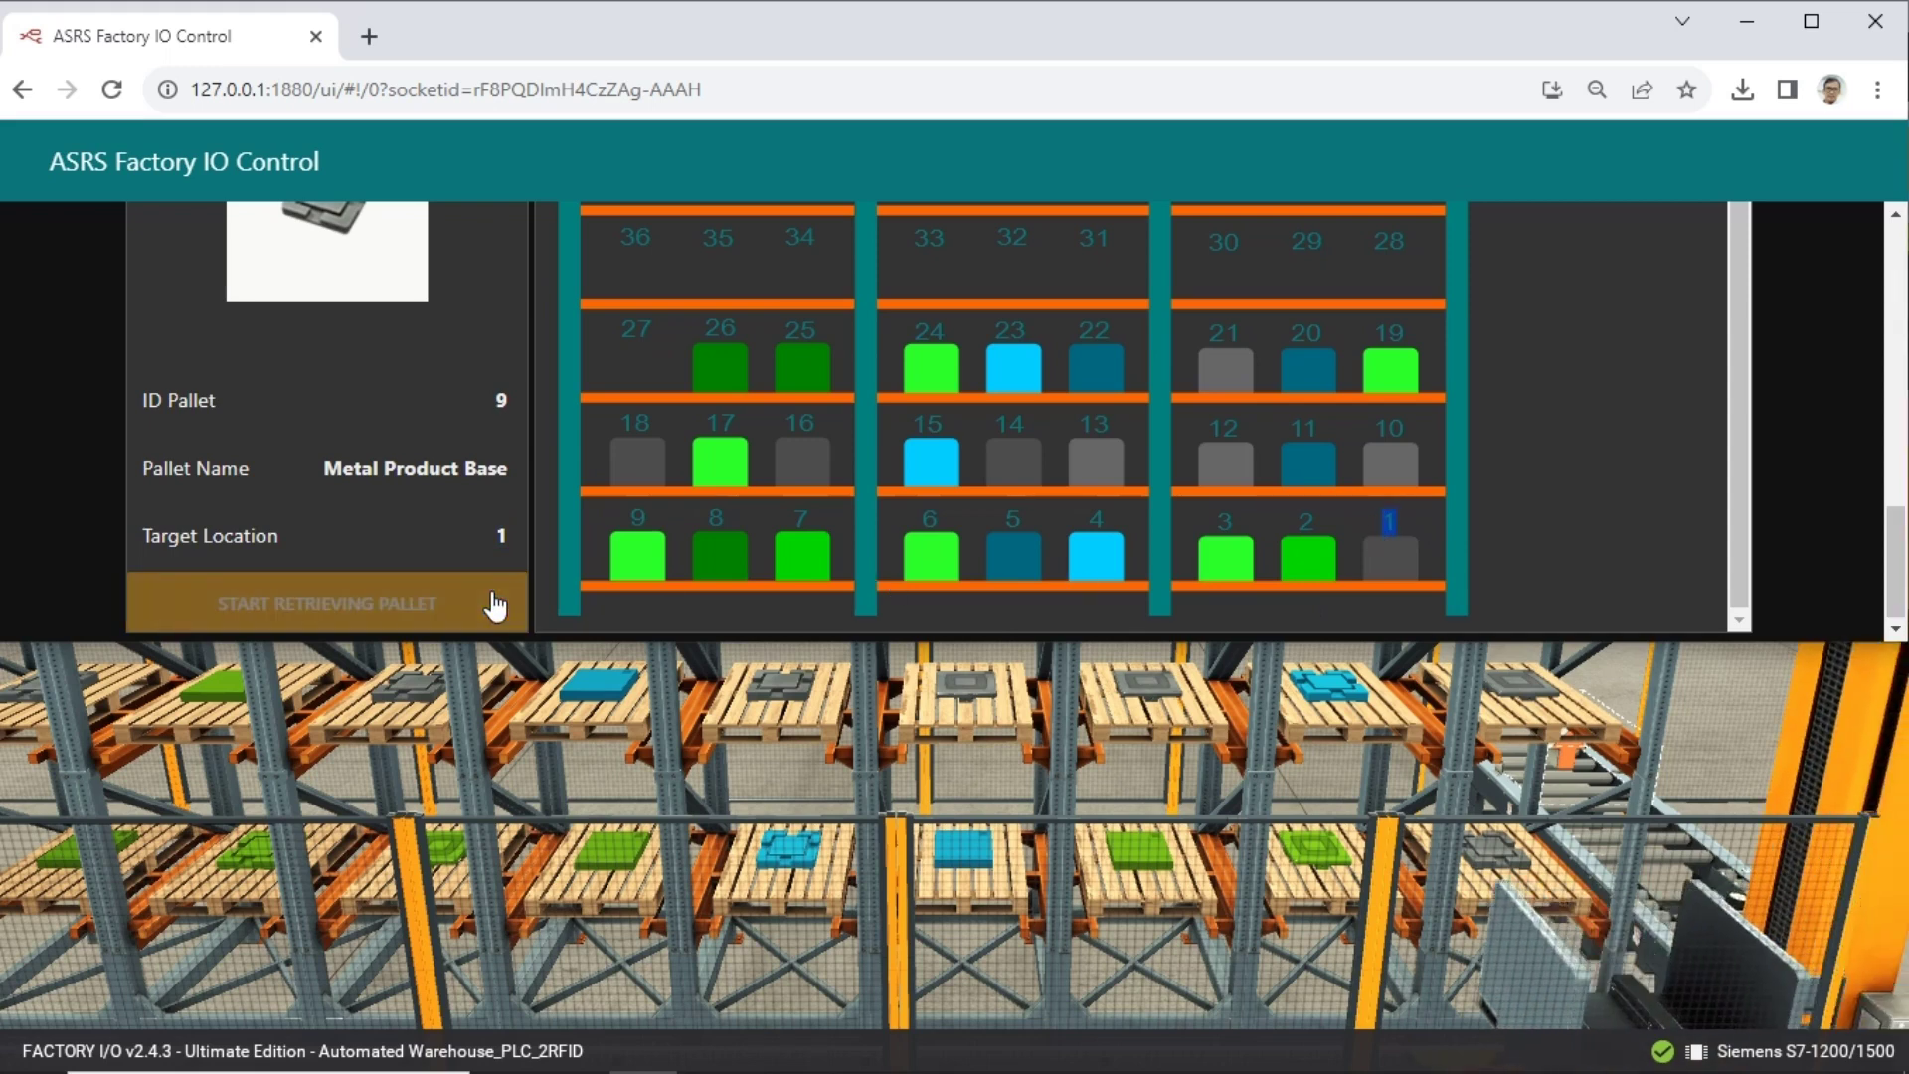